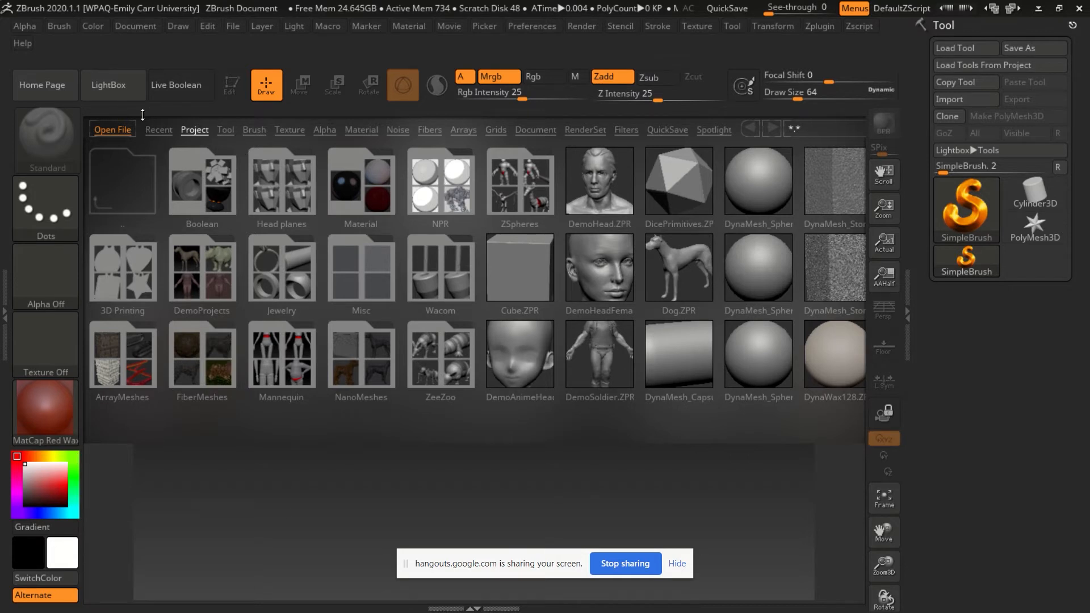
Open the DynaMesh_Sphere_128 project from LightBox.
click(117, 90)
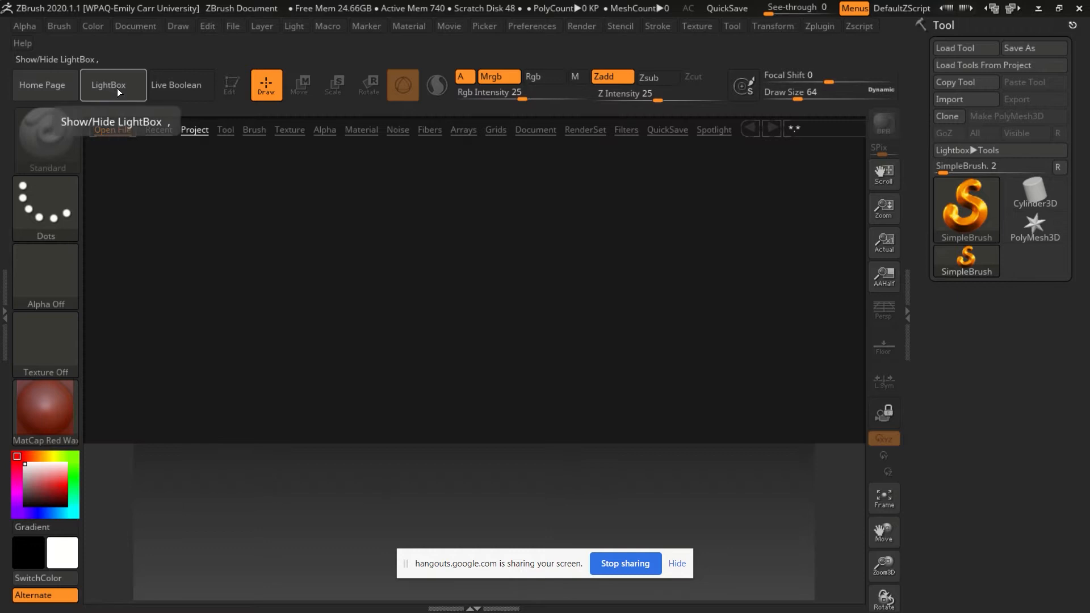
click(117, 87)
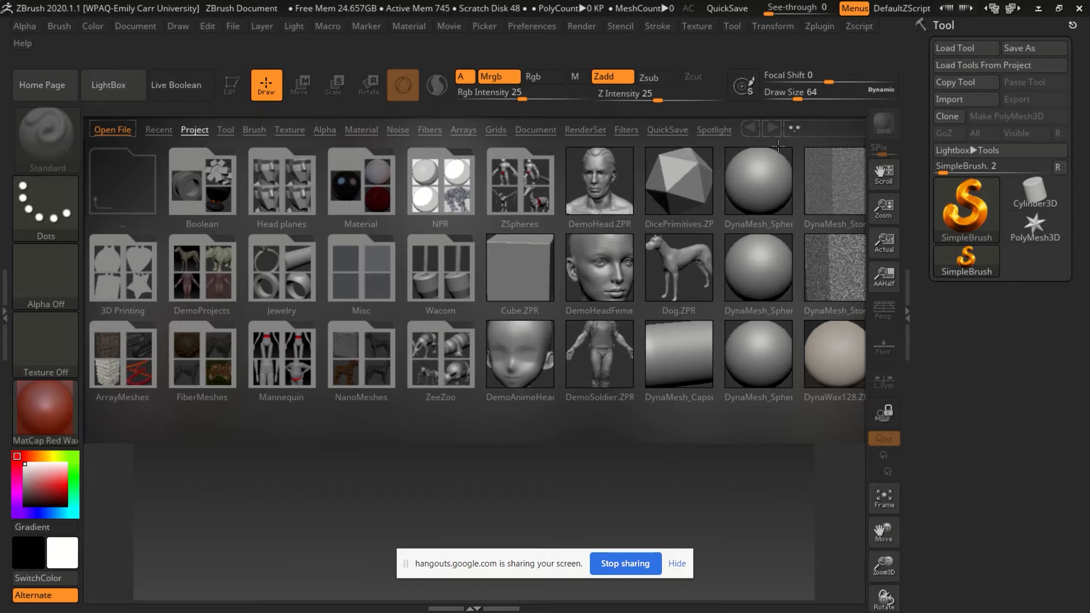
scroll(728, 151, down, 3)
scroll(703, 179, down, 3)
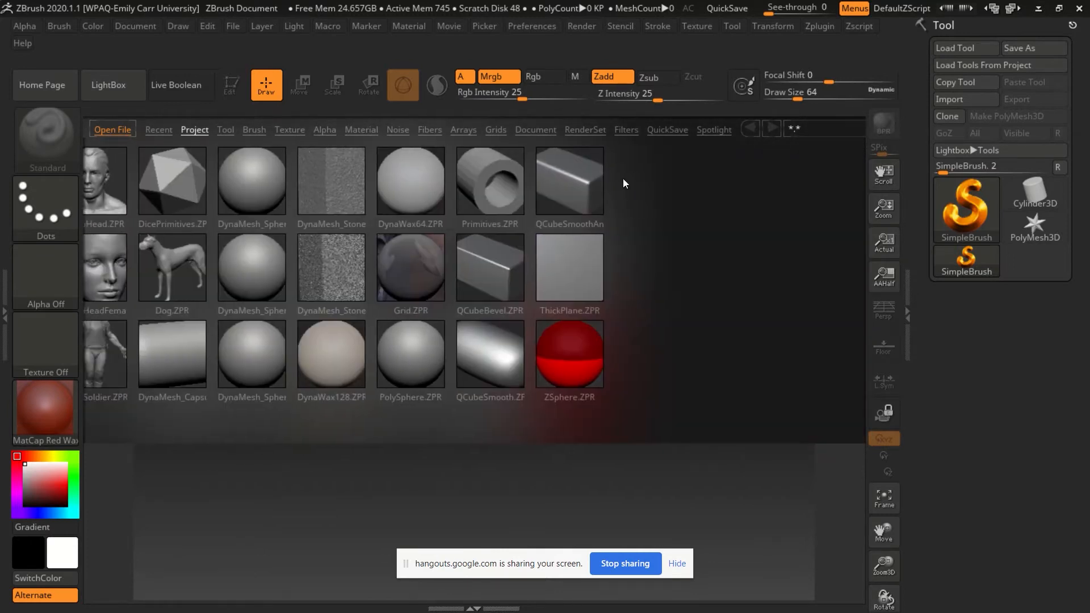
scroll(661, 180, up, 3)
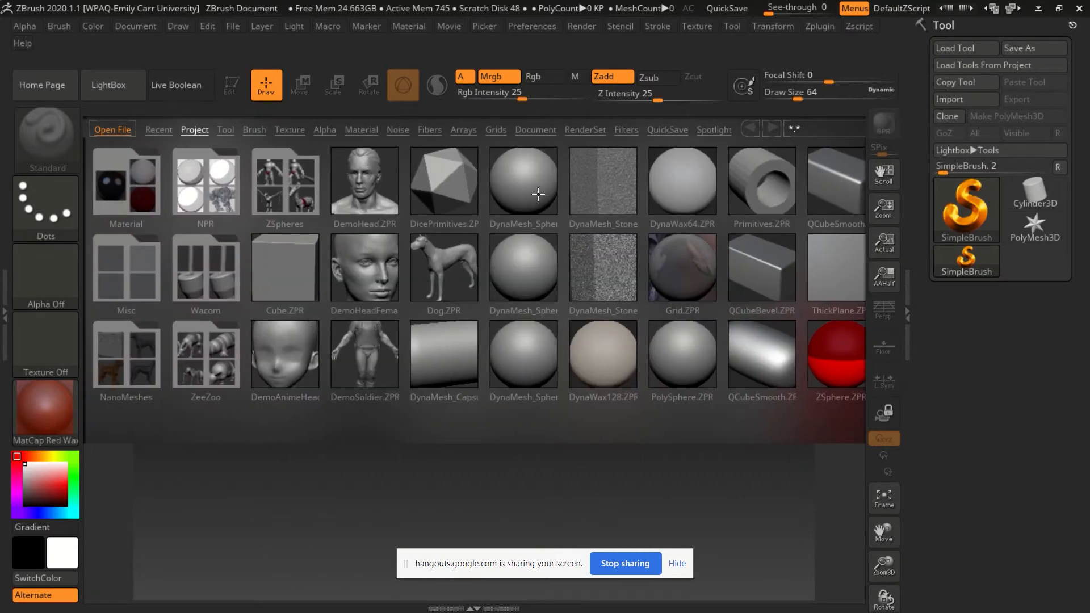
click(537, 193)
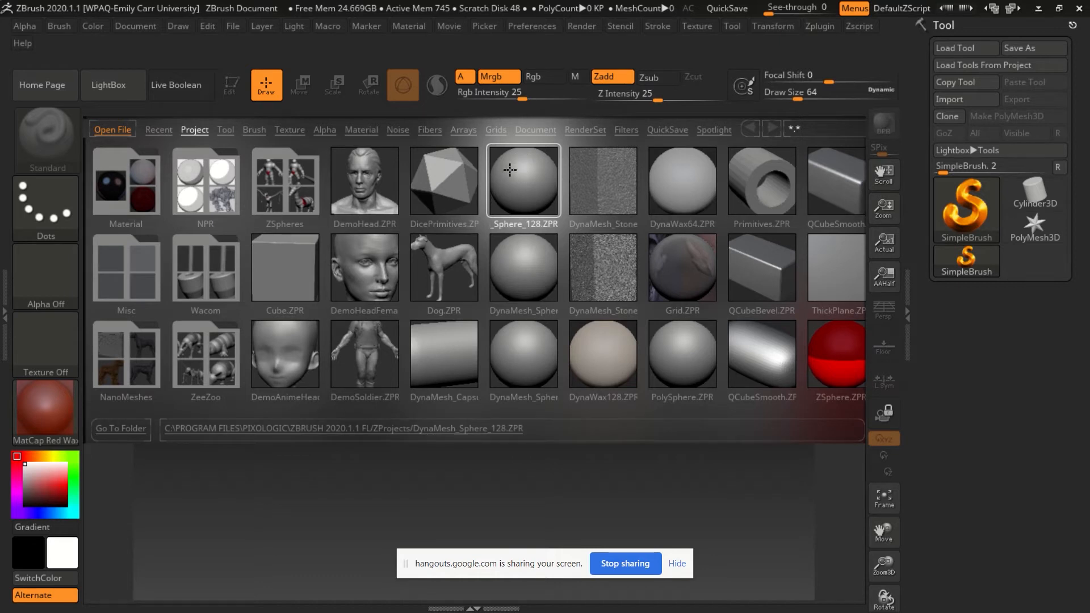
double_click(520, 172)
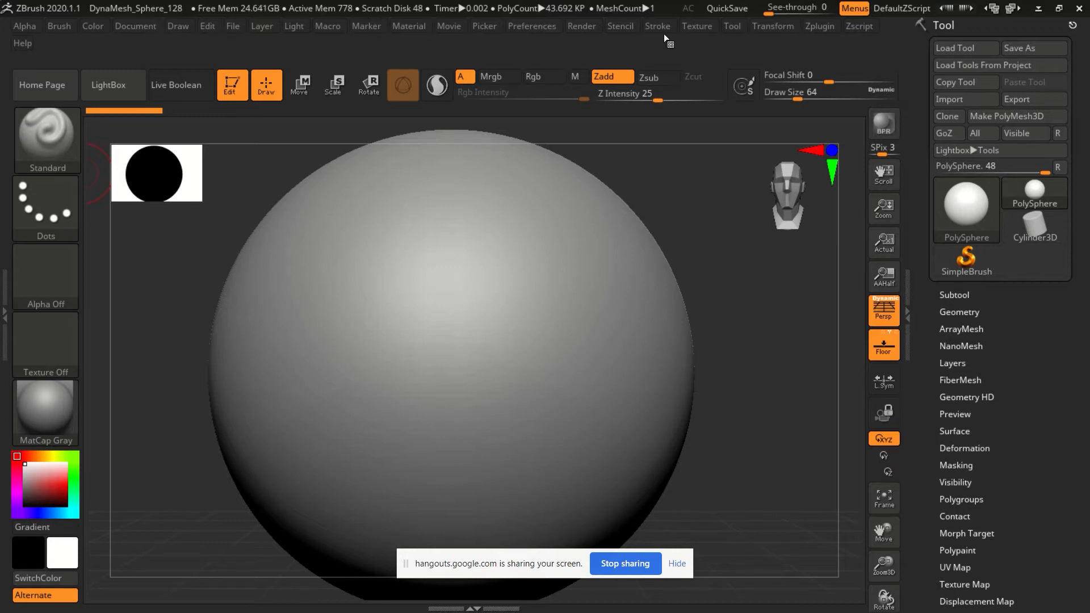
Examine the available Zplugin entries and the full list of sections in the Tool palette.
click(822, 27)
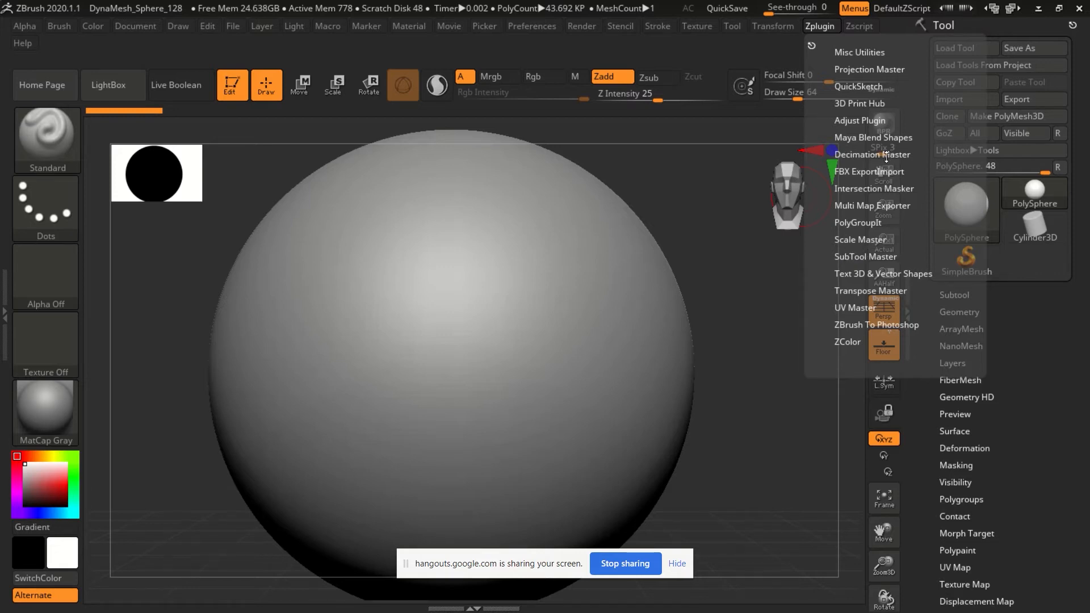
click(822, 28)
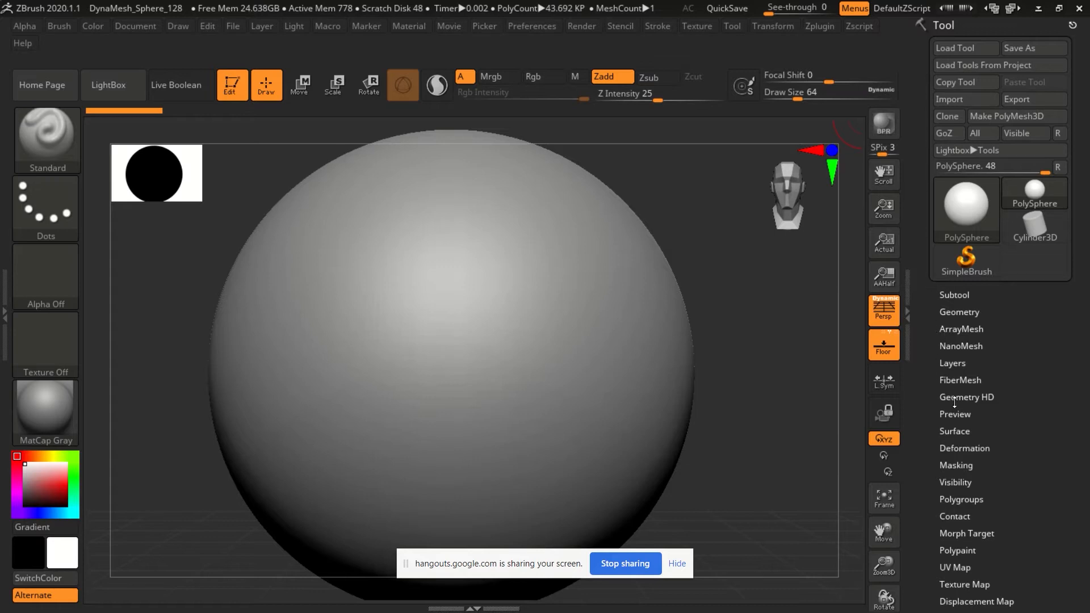
scroll(954, 397, down, 2)
scroll(953, 267, up, 1)
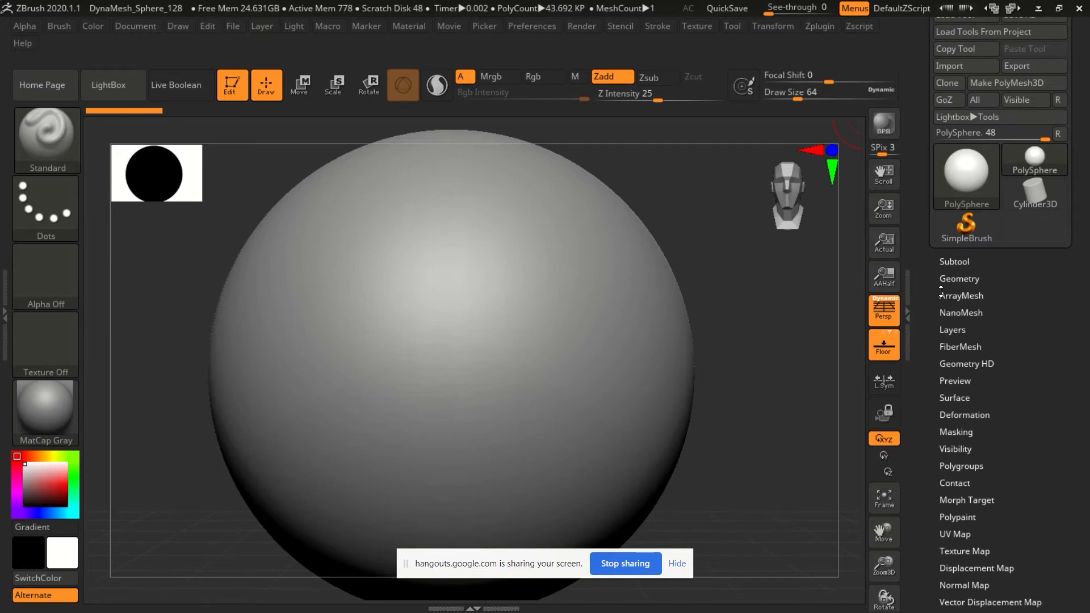
scroll(941, 292, down, 10)
scroll(940, 348, up, 10)
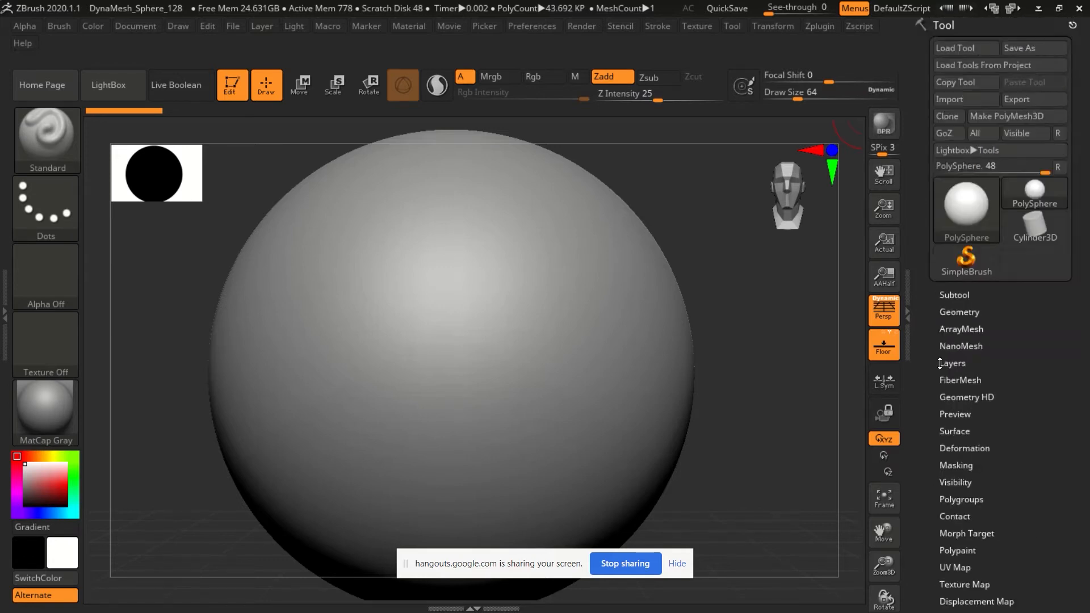
scroll(939, 363, down, 5)
scroll(939, 244, up, 5)
scroll(938, 235, down, 1)
scroll(937, 234, down, 8)
scroll(937, 234, up, 10)
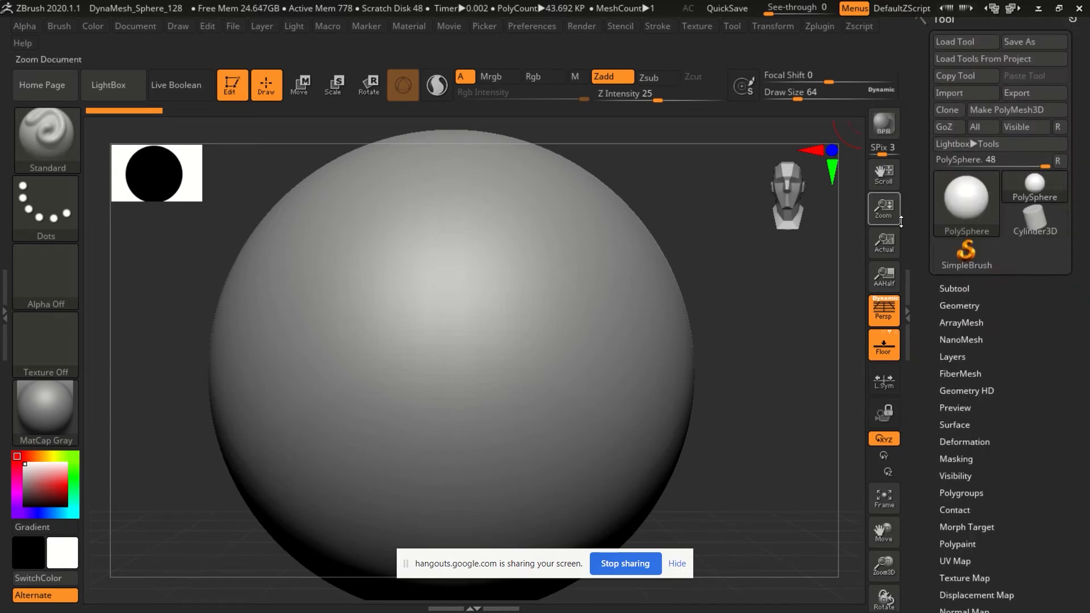
scroll(937, 275, down, 2)
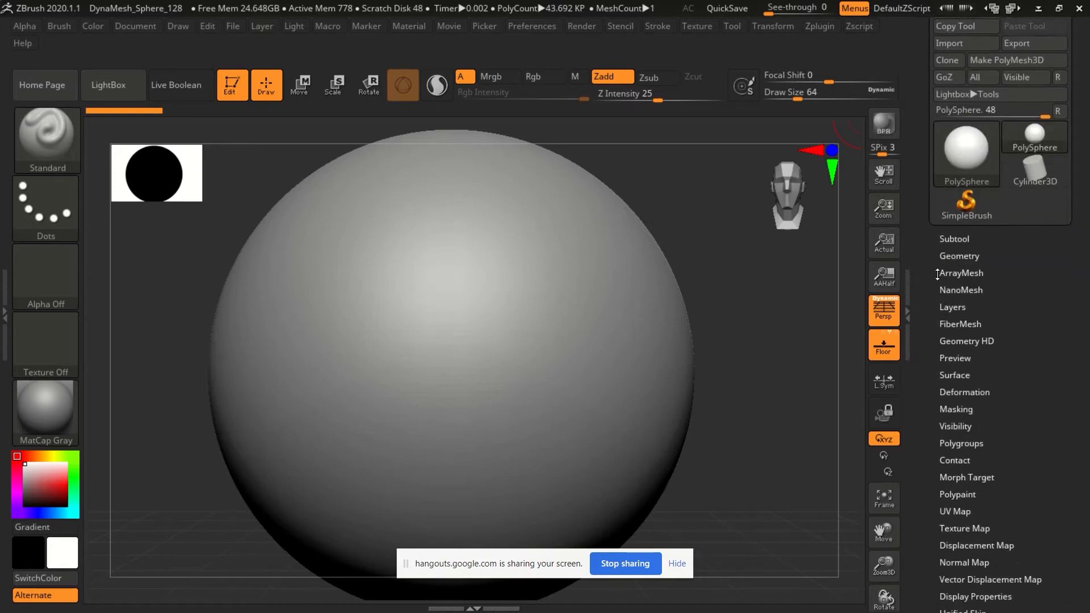
scroll(951, 330, down, 3)
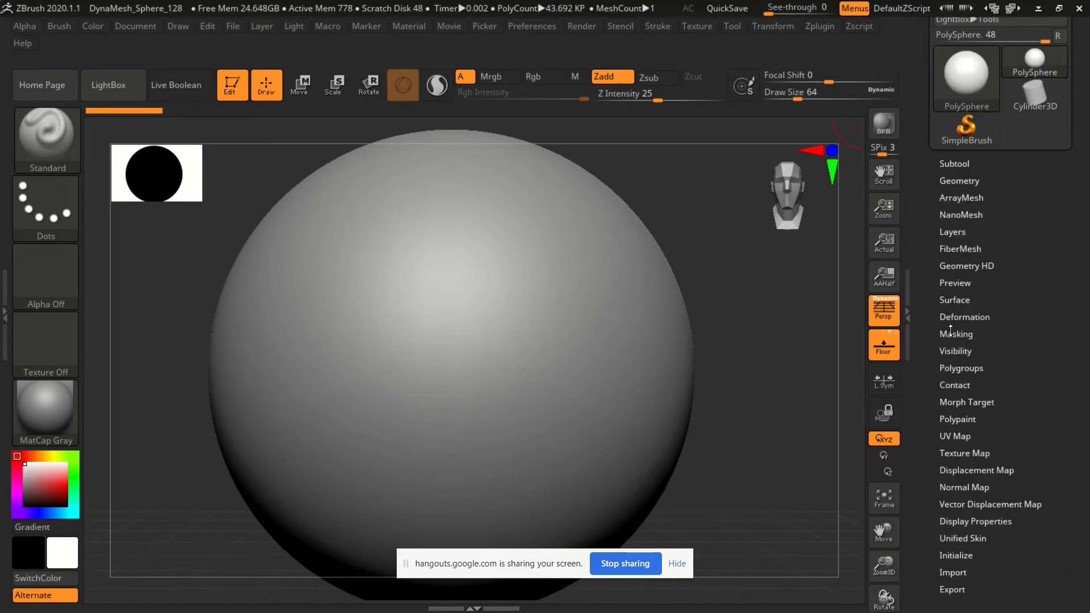
View the Geometry HD and ArrayMesh sections of the Tool palette, leaving the Subtool section expanded.
click(963, 162)
scroll(929, 268, down, 12)
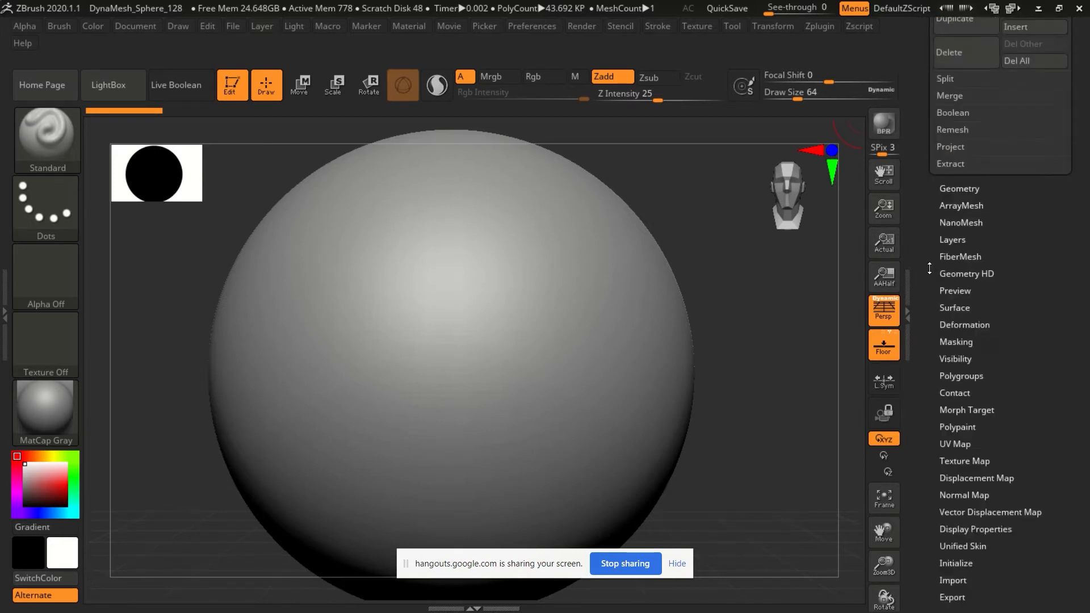
click(966, 274)
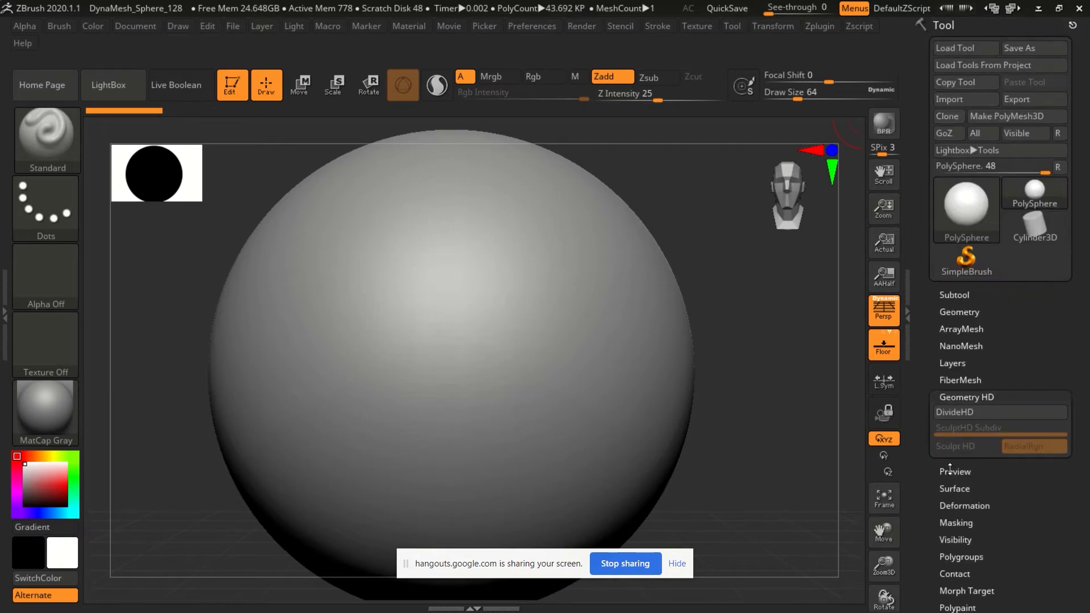
drag(947, 442, 953, 393)
click(959, 269)
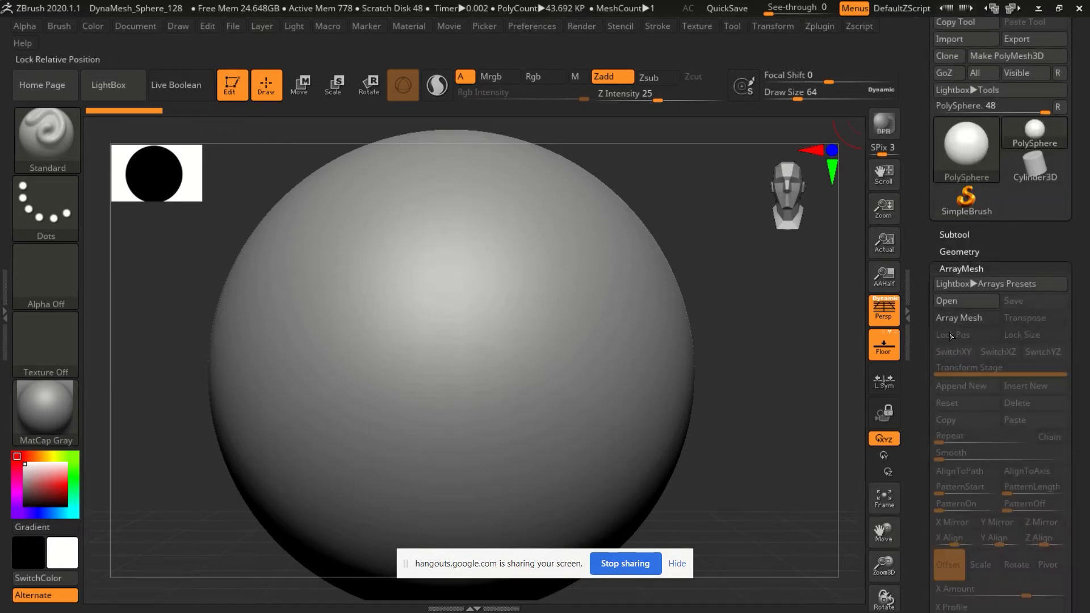
click(956, 234)
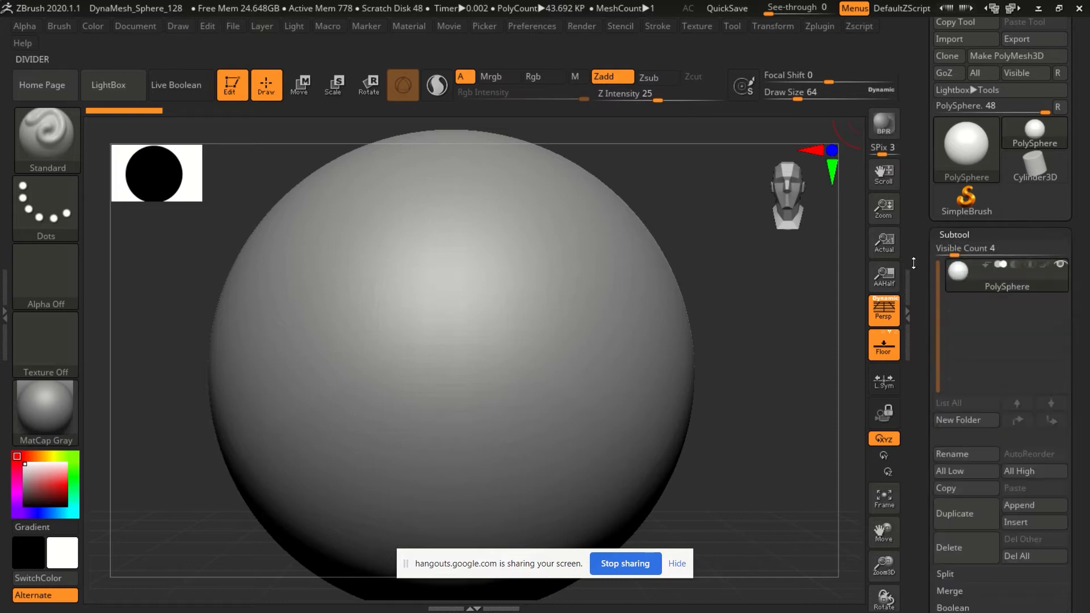
Examine the PolySphere entry and the list options within the Subtool section.
scroll(923, 249, up, 3)
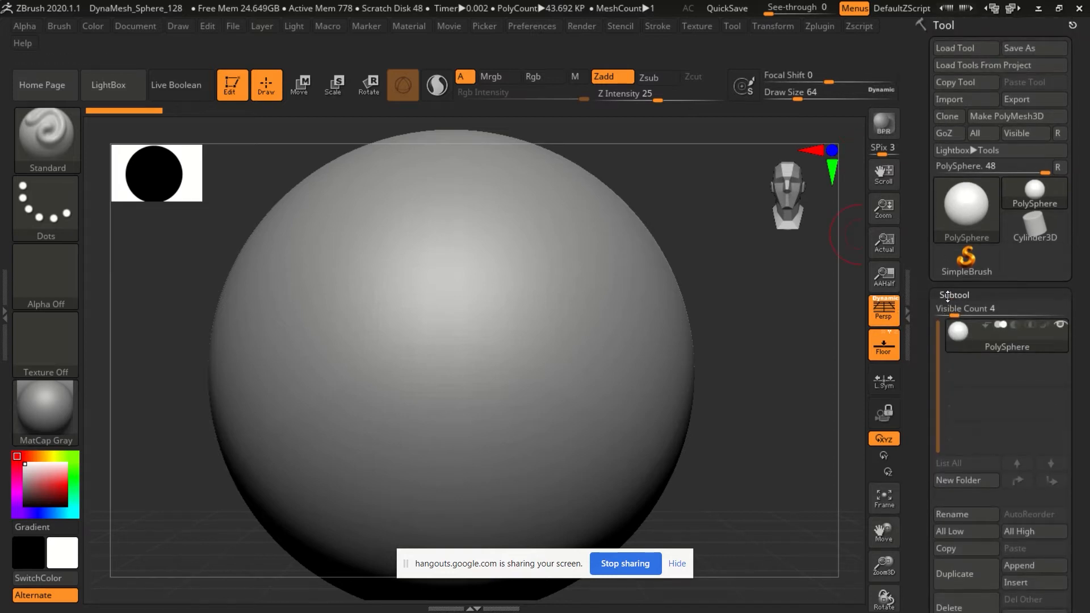
scroll(927, 295, down, 3)
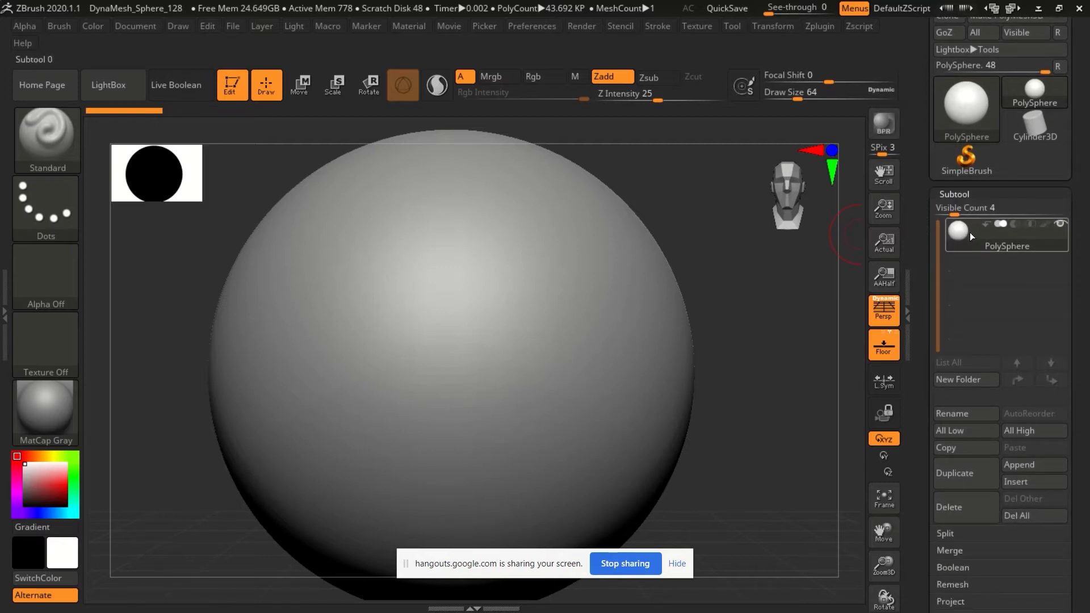
scroll(924, 365, down, 2)
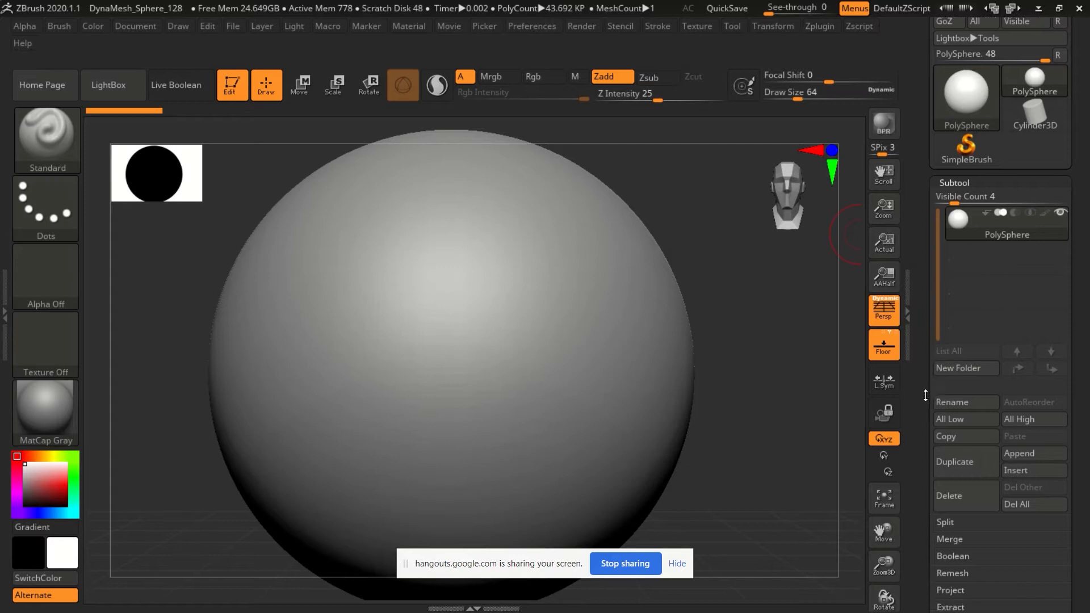
scroll(924, 365, up, 1)
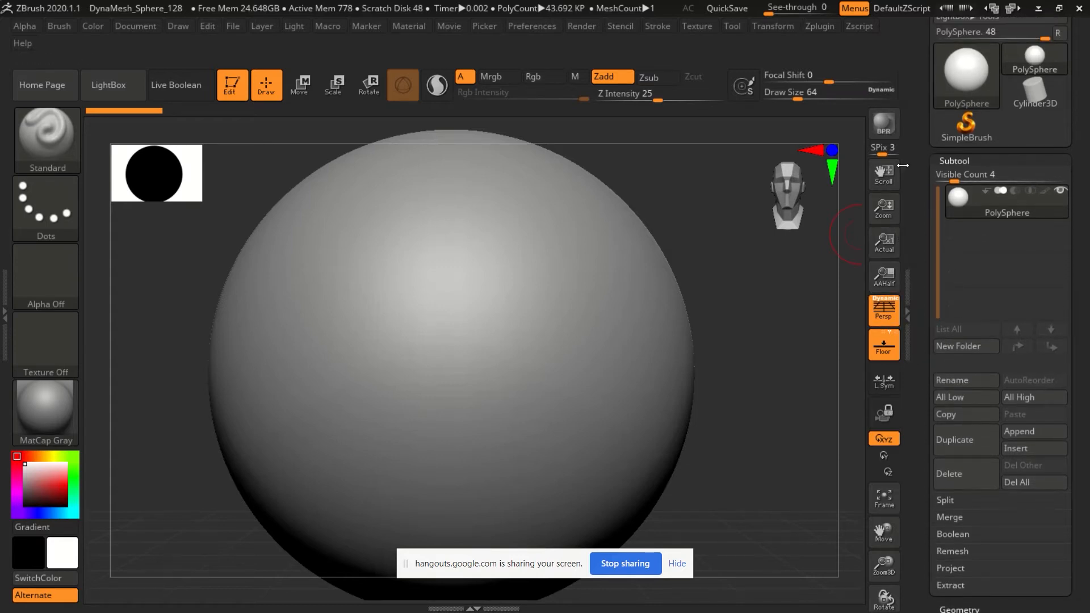
drag(922, 162, 926, 196)
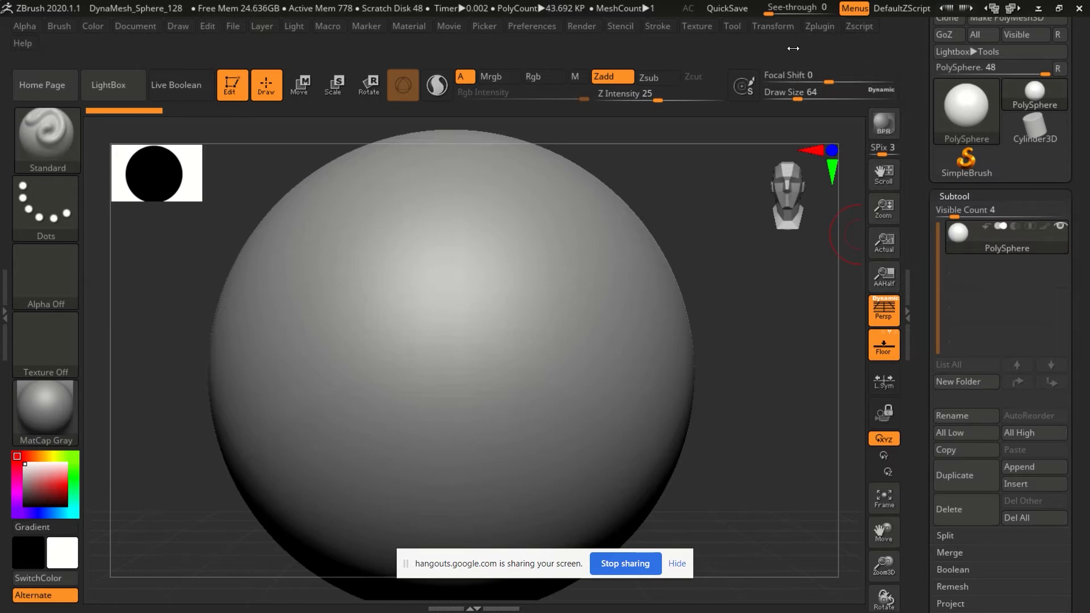
mouse_move(963, 234)
Cycle through the Move, Scale and Rotate gizmo modes on the sphere and return to Draw mode.
click(305, 87)
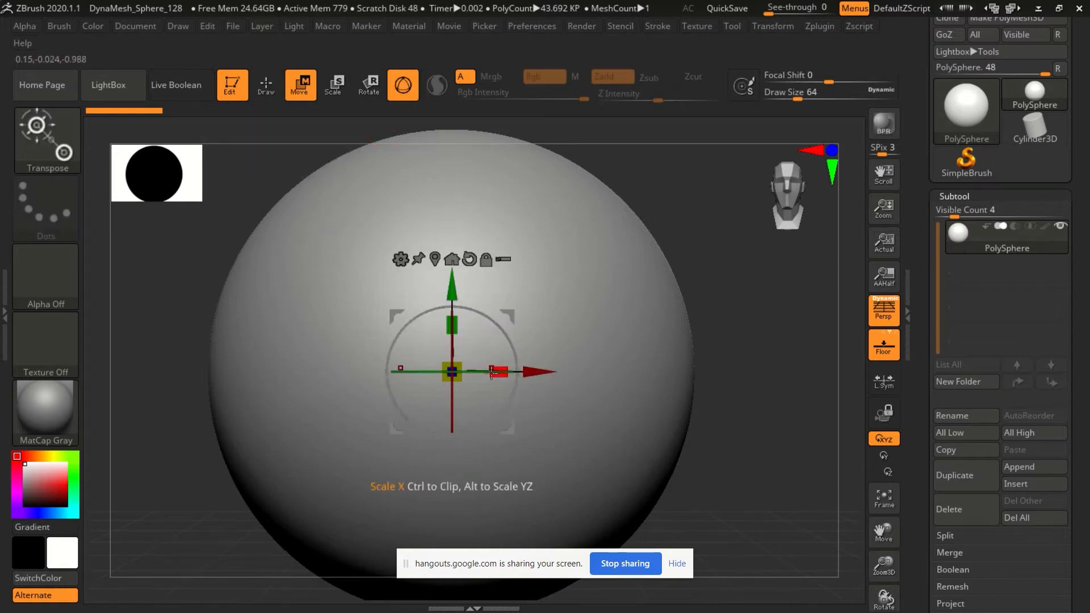
key(e)
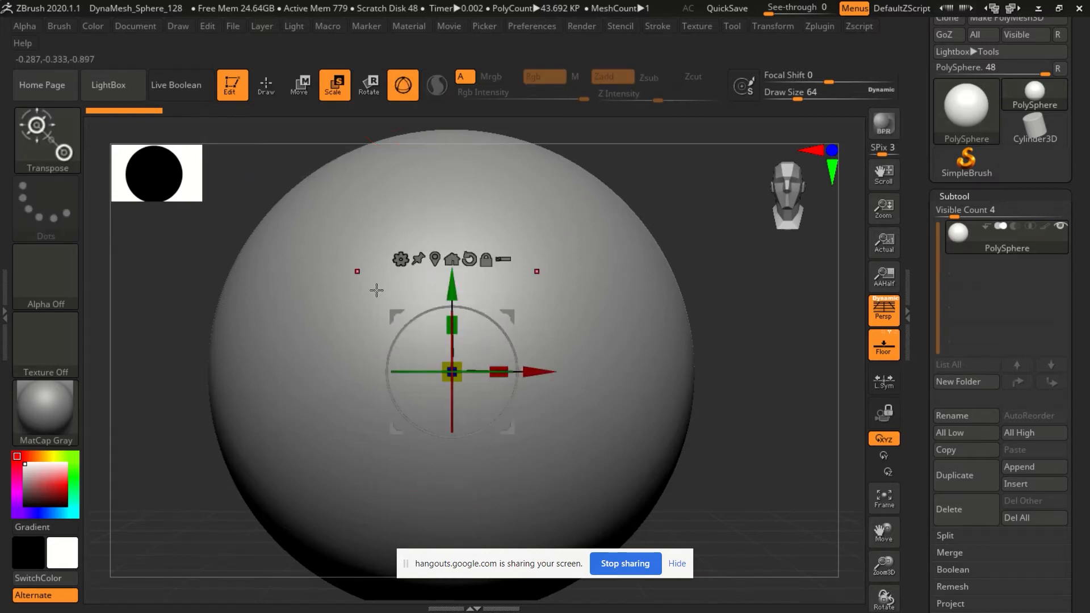
click(446, 361)
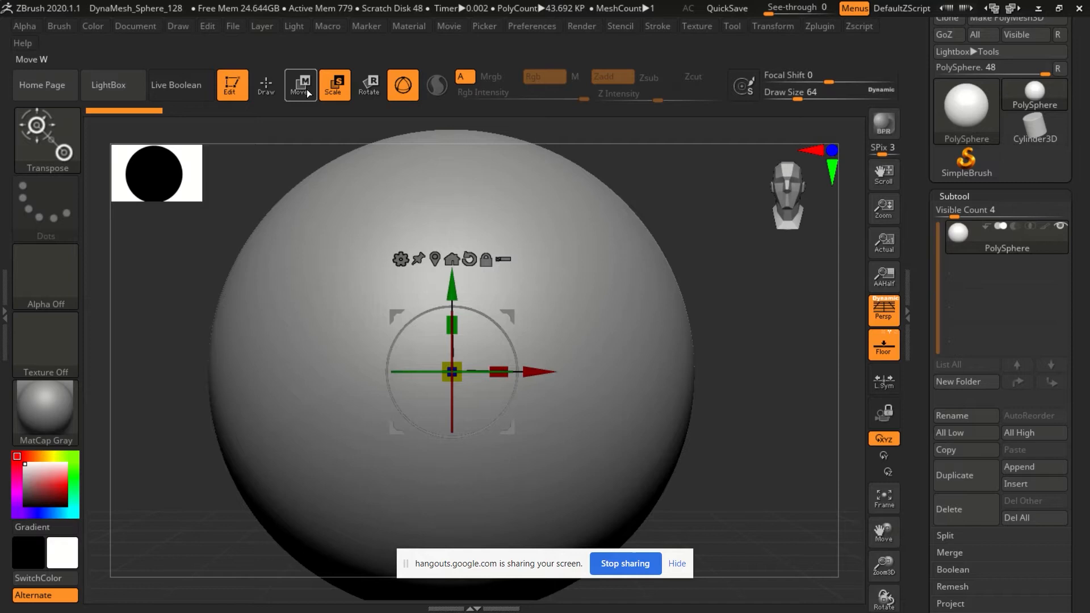
click(355, 92)
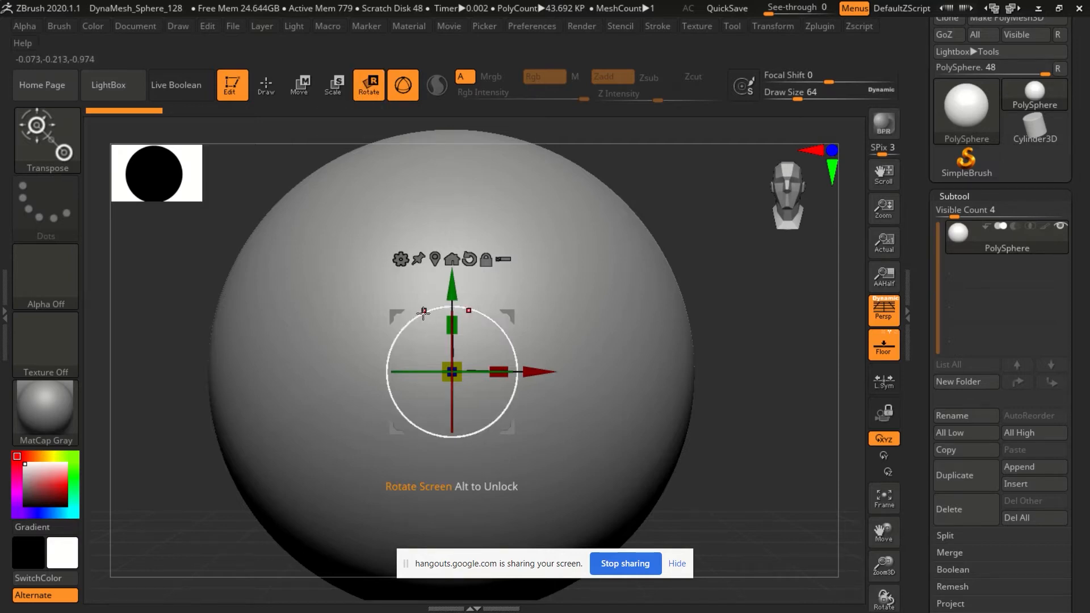
click(268, 85)
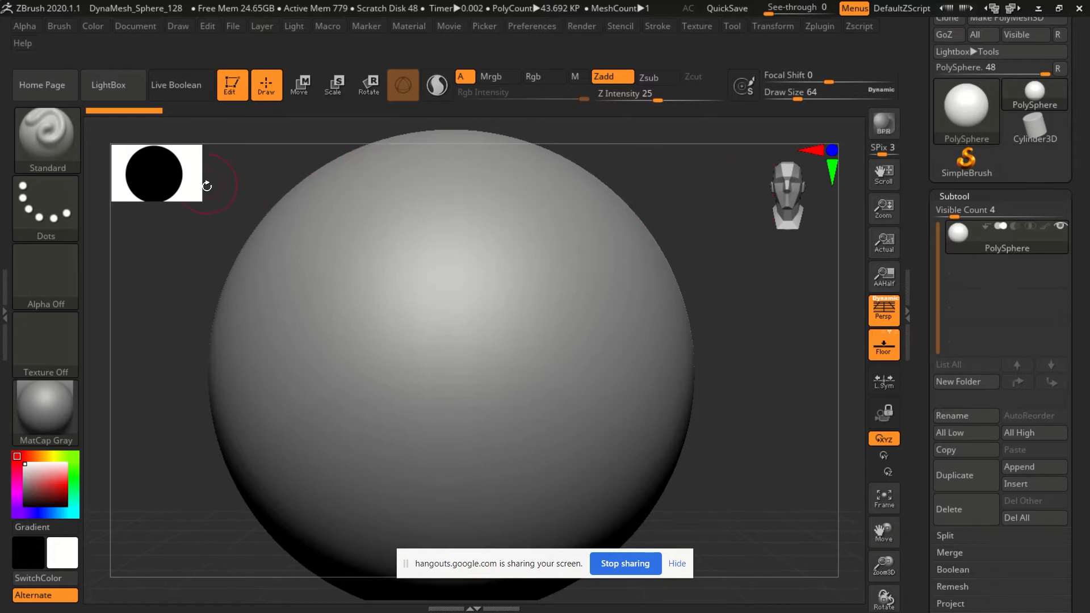
Reduce the canvas silhouette thumbnail to size 32 and view the list of preference categories.
mouse_move(201, 200)
mouse_down()
mouse_move(150, 172)
mouse_move(204, 213)
mouse_move(199, 194)
mouse_up()
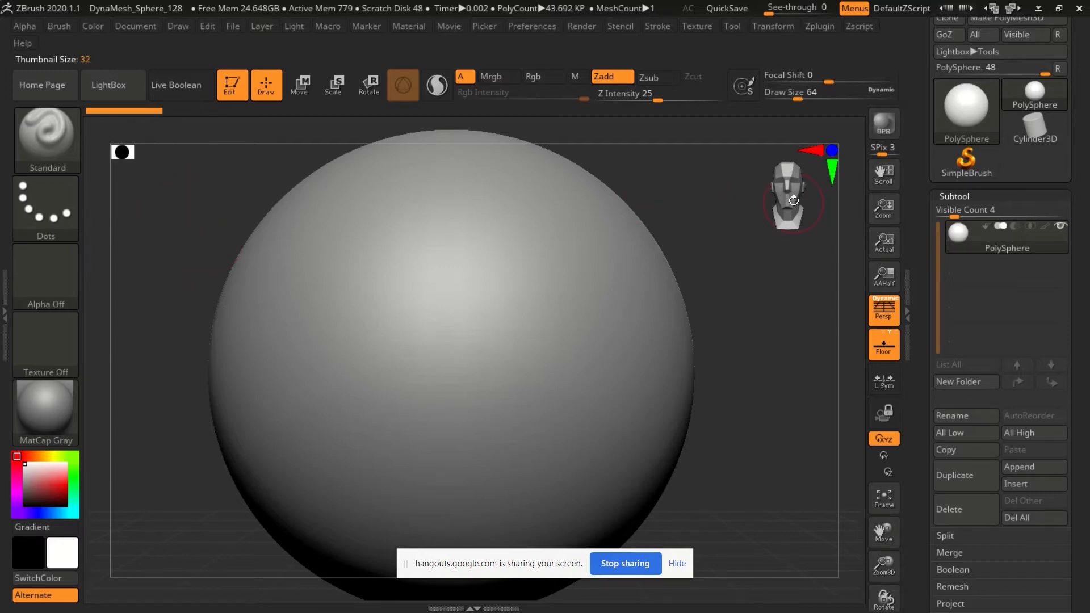
drag(789, 193, 791, 200)
click(527, 26)
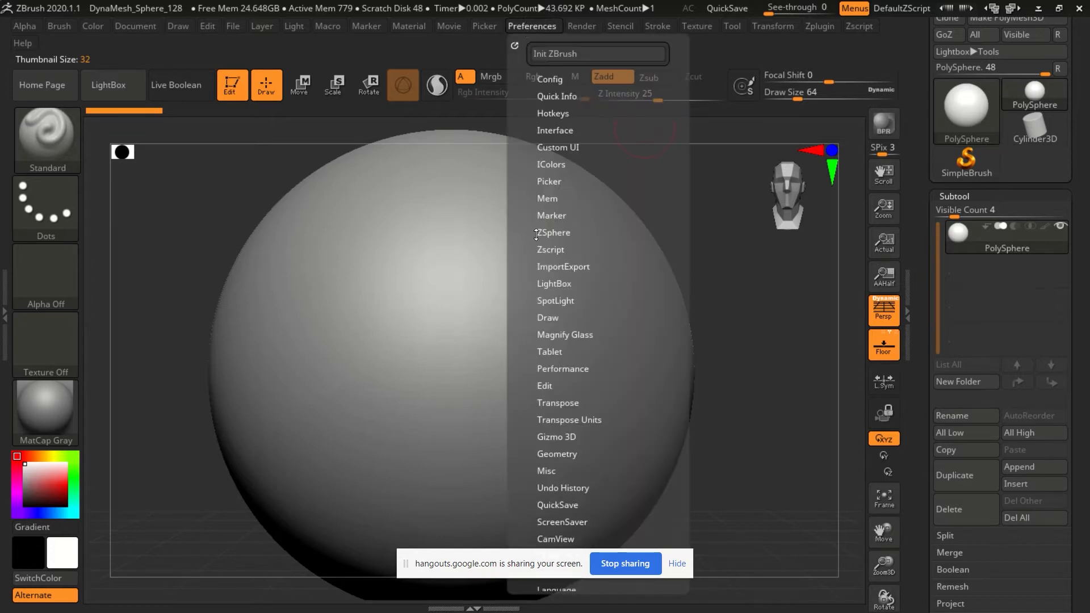
click(537, 29)
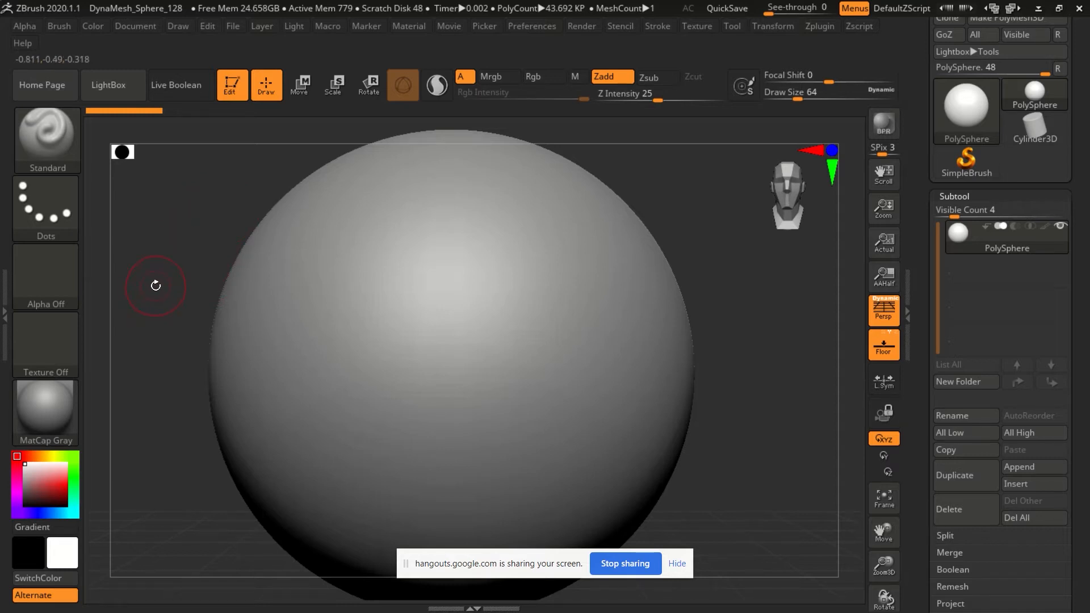
Examine the sphere from different angles, positions and distances by orbiting, panning and zooming the view.
drag(176, 289, 230, 354)
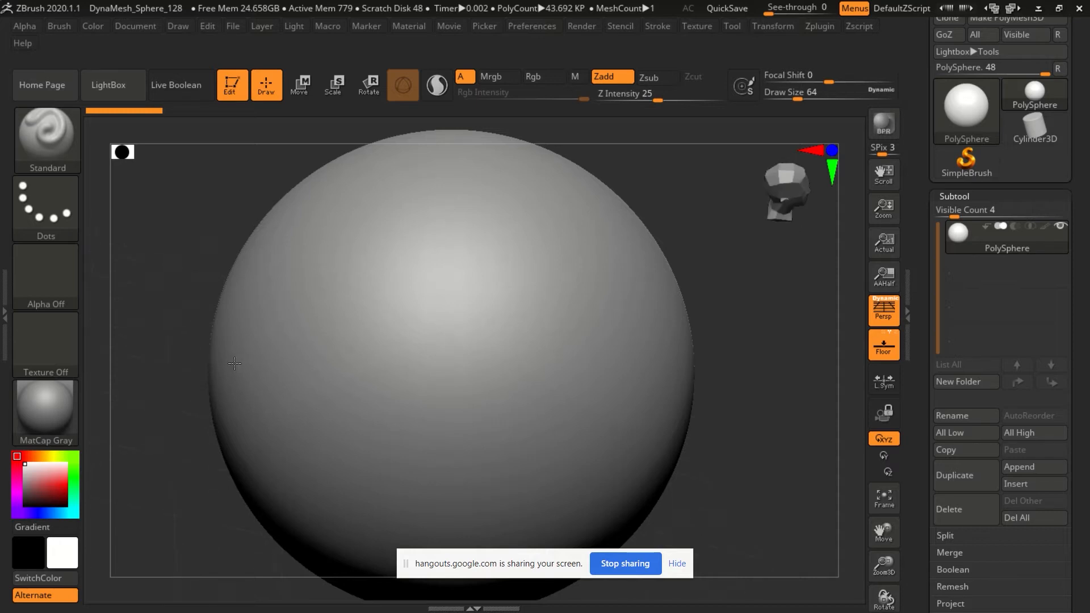
drag(216, 352, 207, 337)
drag(168, 274, 207, 188)
mouse_move(220, 237)
mouse_down()
mouse_move(331, 312)
mouse_move(313, 348)
mouse_move(261, 319)
mouse_move(272, 287)
mouse_move(295, 314)
mouse_move(257, 317)
mouse_move(220, 254)
mouse_up()
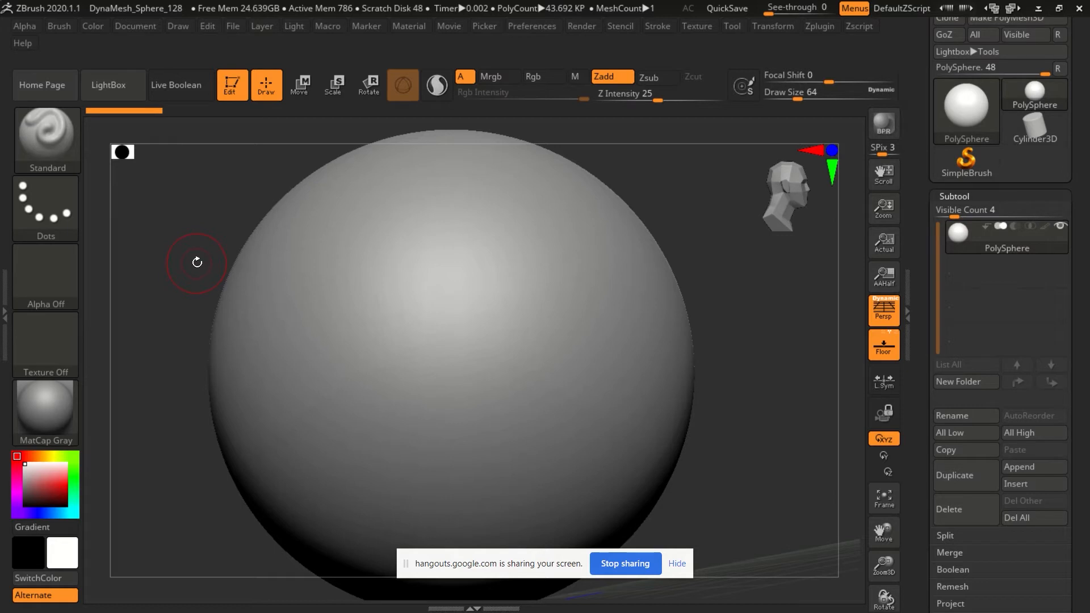
alt+drag(196, 263, 240, 246)
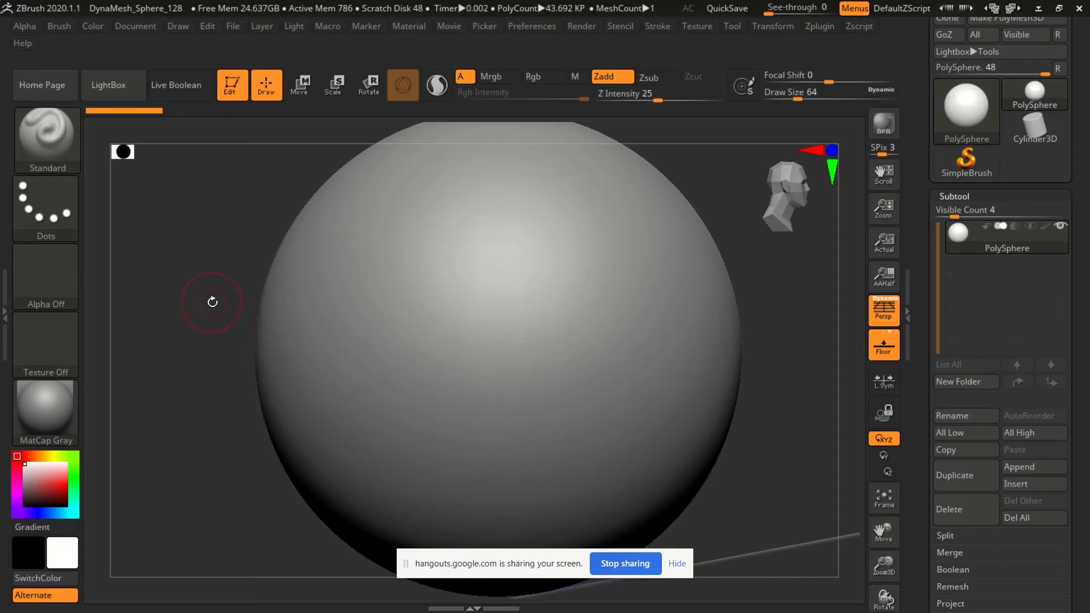
mouse_move(212, 303)
mouse_down()
mouse_move(244, 309)
mouse_move(195, 295)
mouse_up()
key(ctrl)
mouse_move(200, 296)
ctrl+right_down()
mouse_move(256, 294)
mouse_move(214, 284)
mouse_move(339, 299)
mouse_move(295, 286)
mouse_move(316, 286)
ctrl+right_up()
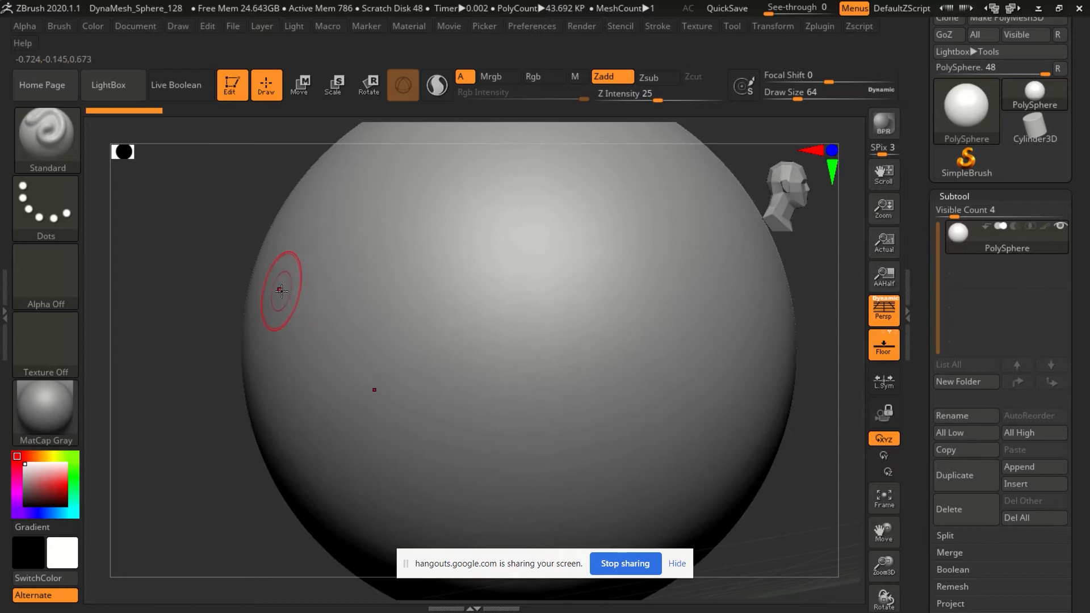
mouse_move(209, 286)
right_down()
mouse_move(229, 323)
mouse_move(224, 285)
mouse_move(244, 272)
mouse_move(268, 282)
mouse_move(250, 272)
mouse_move(230, 287)
mouse_move(382, 343)
mouse_move(457, 331)
mouse_move(396, 341)
mouse_move(353, 324)
mouse_move(399, 342)
mouse_move(359, 294)
mouse_move(377, 309)
mouse_move(360, 274)
mouse_move(343, 292)
mouse_move(331, 272)
mouse_move(406, 307)
mouse_move(425, 298)
mouse_move(361, 280)
right_up()
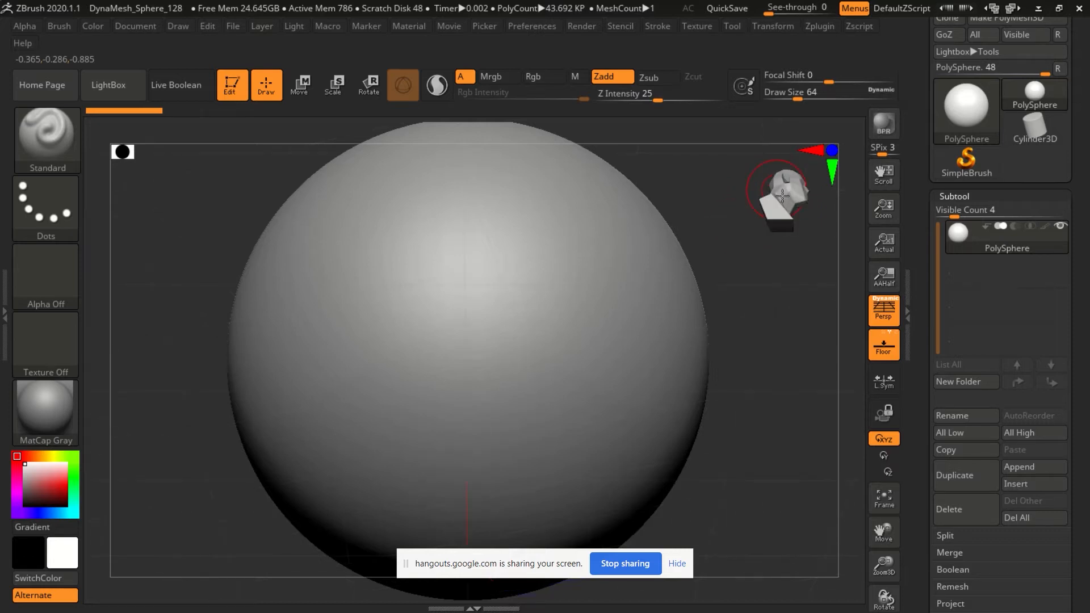
Turn the view with the orientation head and snap it to the X, Y and Z axis views, finishing on the front.
drag(776, 190, 760, 189)
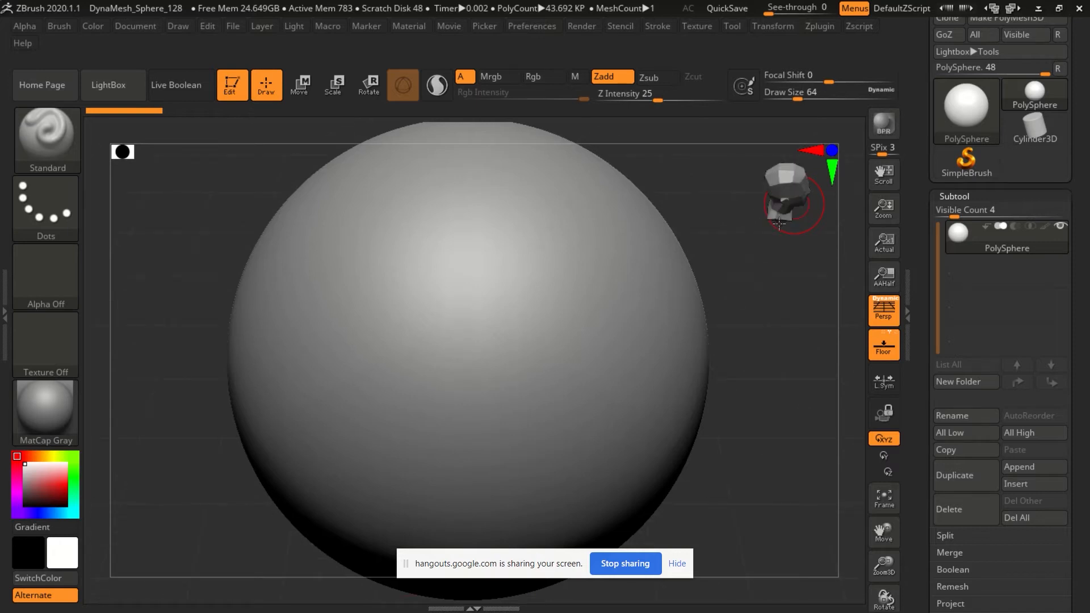
drag(755, 221, 754, 210)
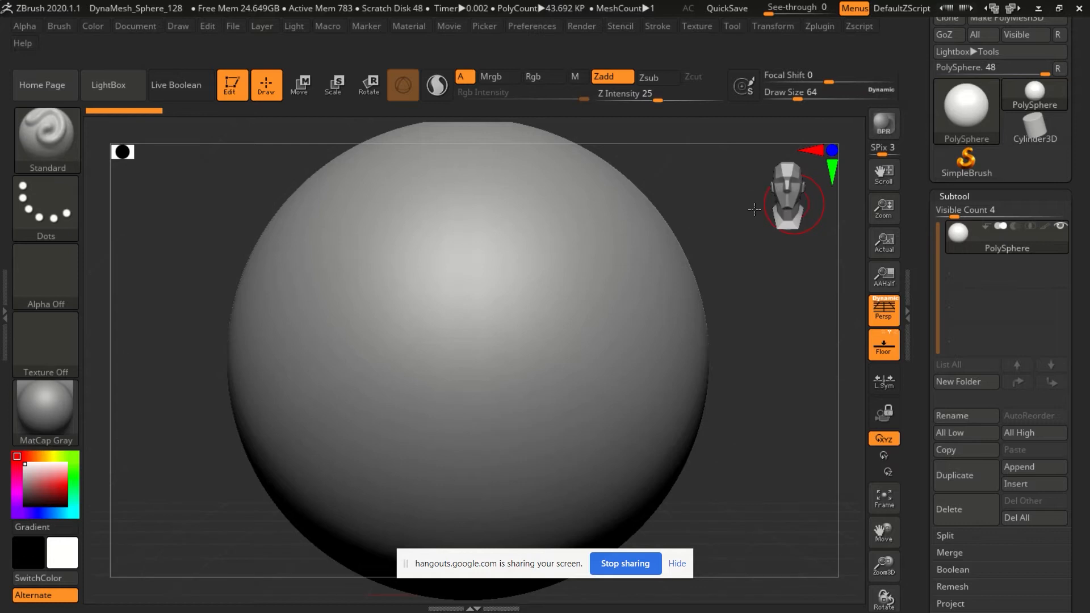
click(816, 151)
click(833, 169)
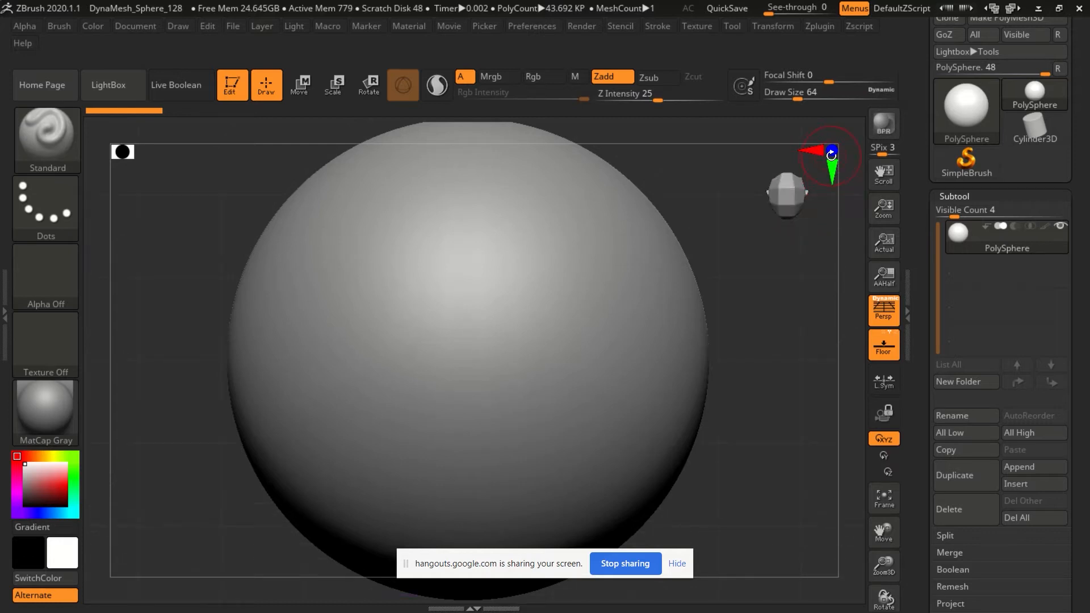
click(831, 154)
click(816, 151)
click(833, 172)
click(832, 152)
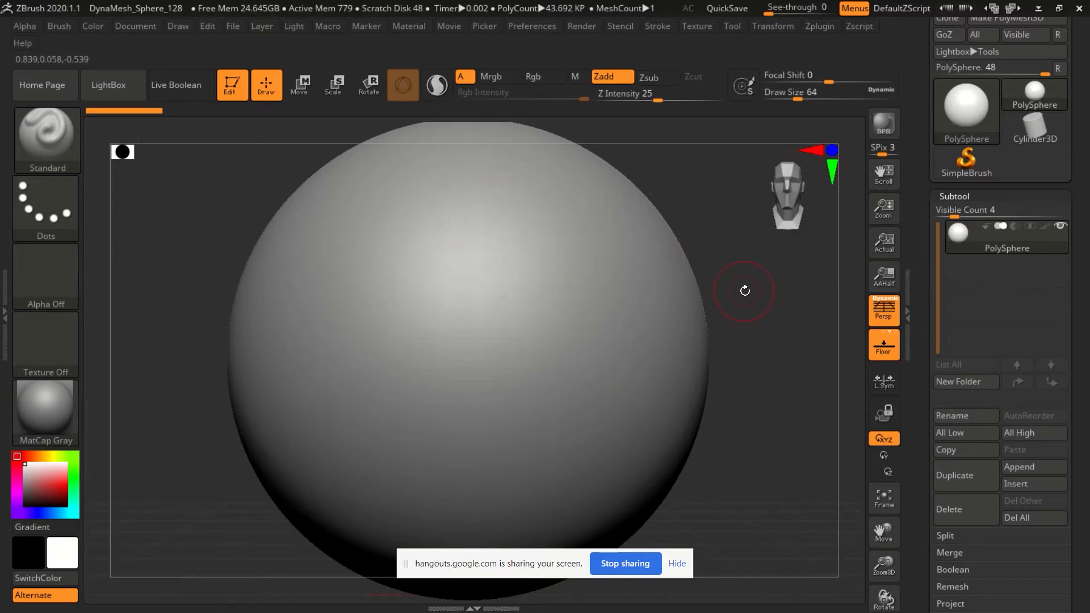
Practise orbiting, panning and zooming directly over the sphere, finishing with a front view of the whole model.
mouse_move(754, 347)
mouse_down()
mouse_move(750, 360)
mouse_move(742, 341)
mouse_move(711, 336)
mouse_move(727, 329)
mouse_move(733, 340)
mouse_up()
mouse_move(598, 339)
right_down()
mouse_move(599, 318)
mouse_move(487, 314)
right_up()
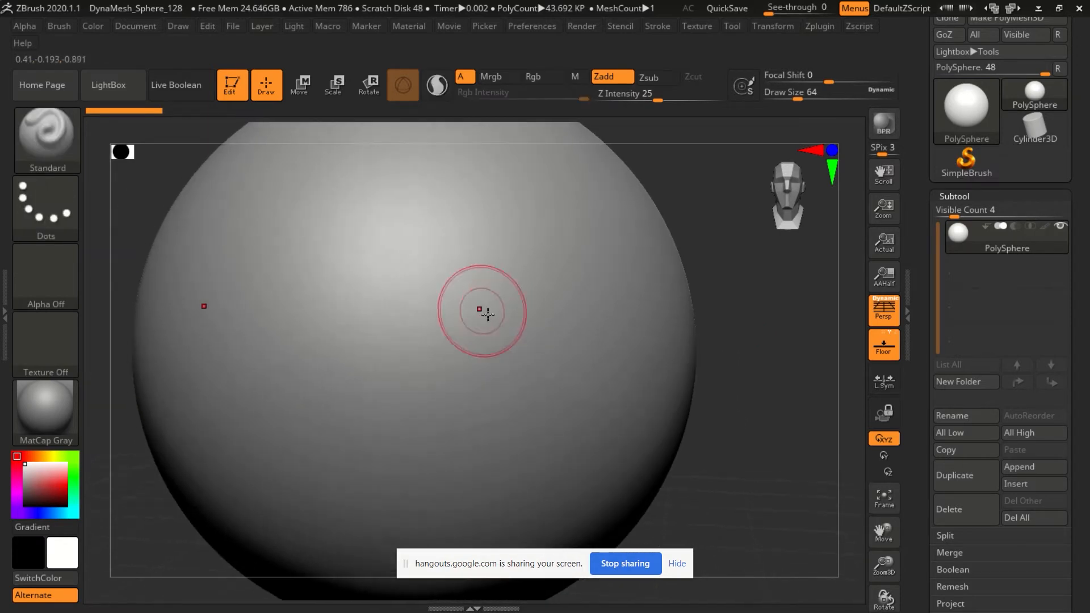
mouse_move(596, 345)
ctrl+right_down()
mouse_move(509, 312)
mouse_move(494, 333)
mouse_move(426, 344)
mouse_move(450, 329)
mouse_move(434, 324)
ctrl+right_up()
mouse_move(543, 332)
right_down()
mouse_move(516, 355)
mouse_move(557, 331)
mouse_move(545, 331)
right_up()
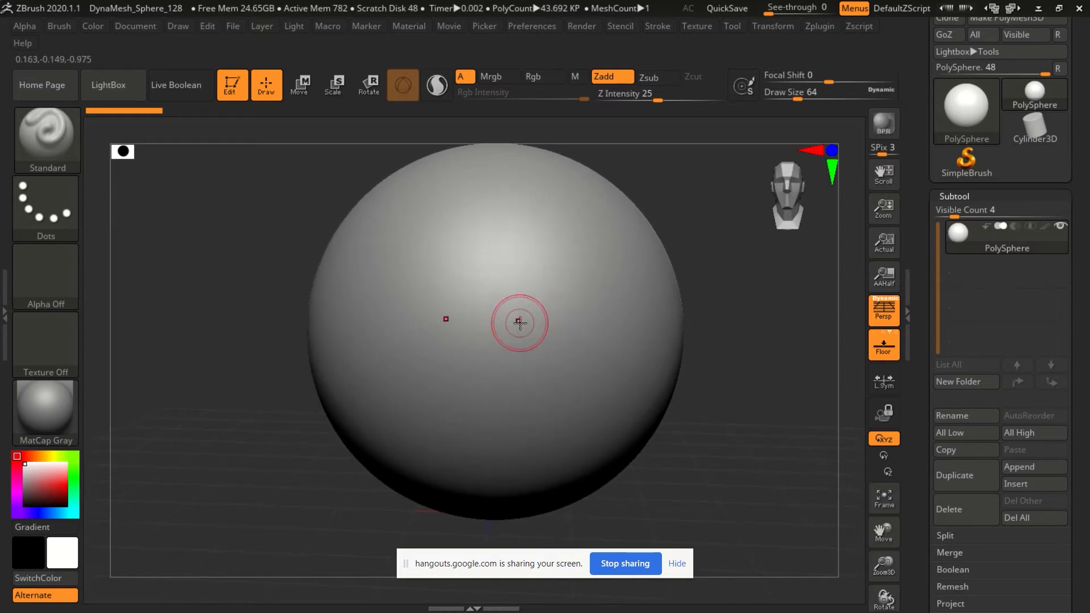
mouse_move(520, 322)
right_down()
mouse_move(608, 321)
mouse_move(487, 316)
mouse_move(638, 321)
mouse_move(518, 312)
mouse_move(628, 321)
mouse_move(596, 319)
right_up()
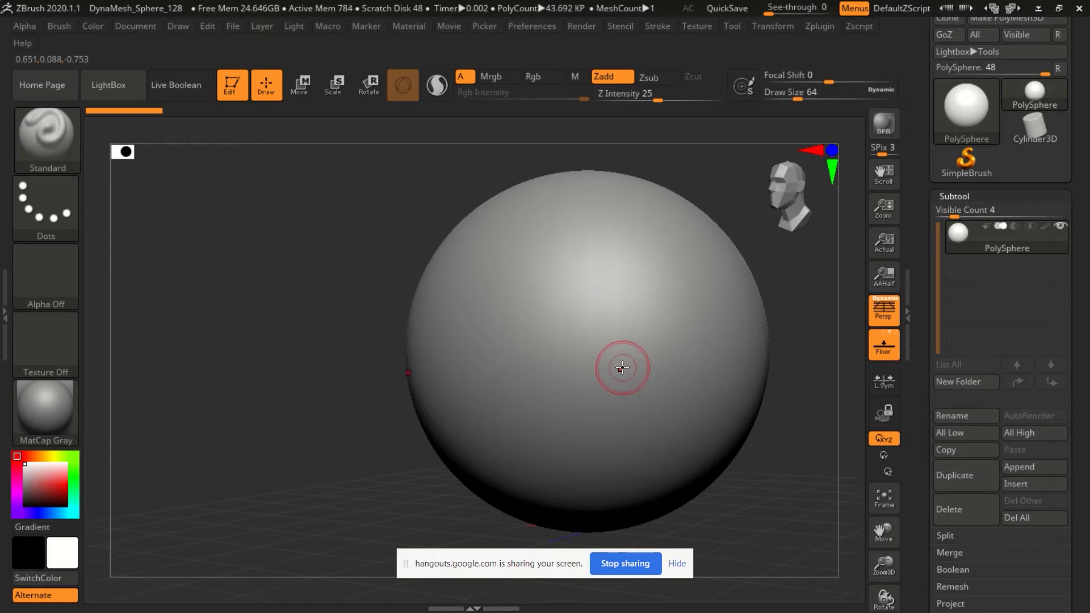
mouse_move(737, 337)
right_down()
mouse_move(719, 331)
mouse_move(775, 341)
mouse_move(601, 333)
right_up()
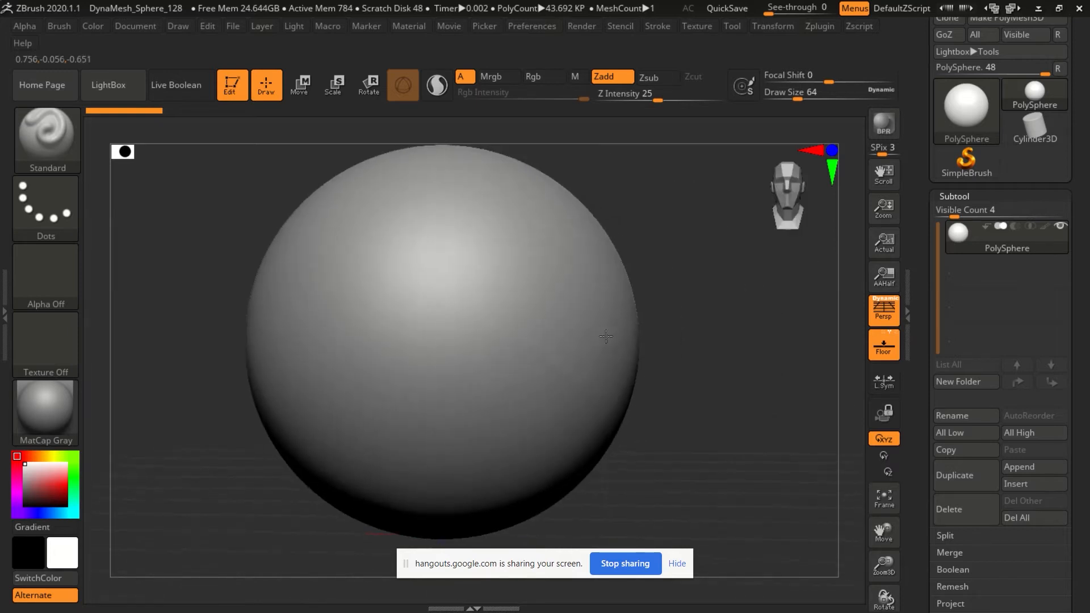
alt+right_drag(443, 326, 426, 336)
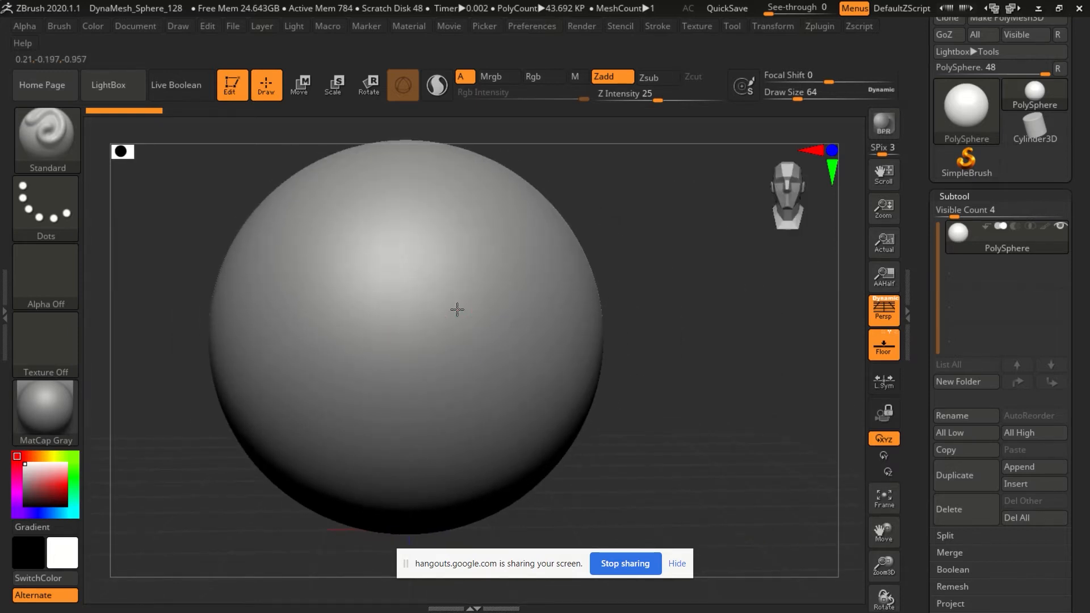
mouse_move(506, 292)
right_down()
mouse_move(504, 312)
mouse_move(608, 317)
mouse_move(475, 338)
mouse_move(540, 341)
mouse_move(537, 319)
mouse_move(511, 320)
right_up()
key(ctrl)
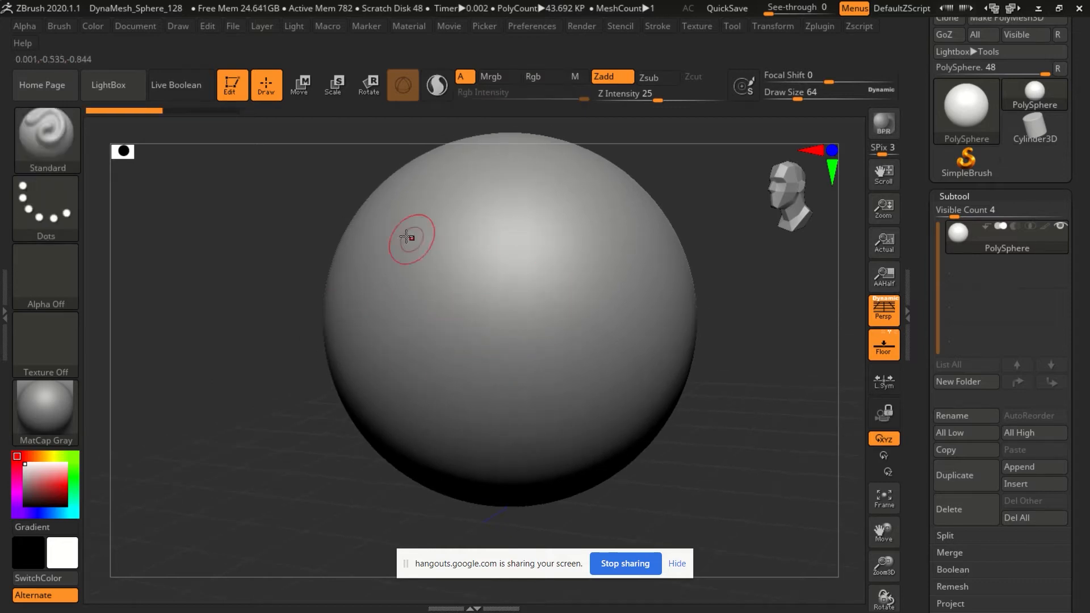
mouse_move(415, 257)
right_down()
mouse_move(382, 309)
mouse_move(405, 311)
mouse_move(396, 306)
right_up()
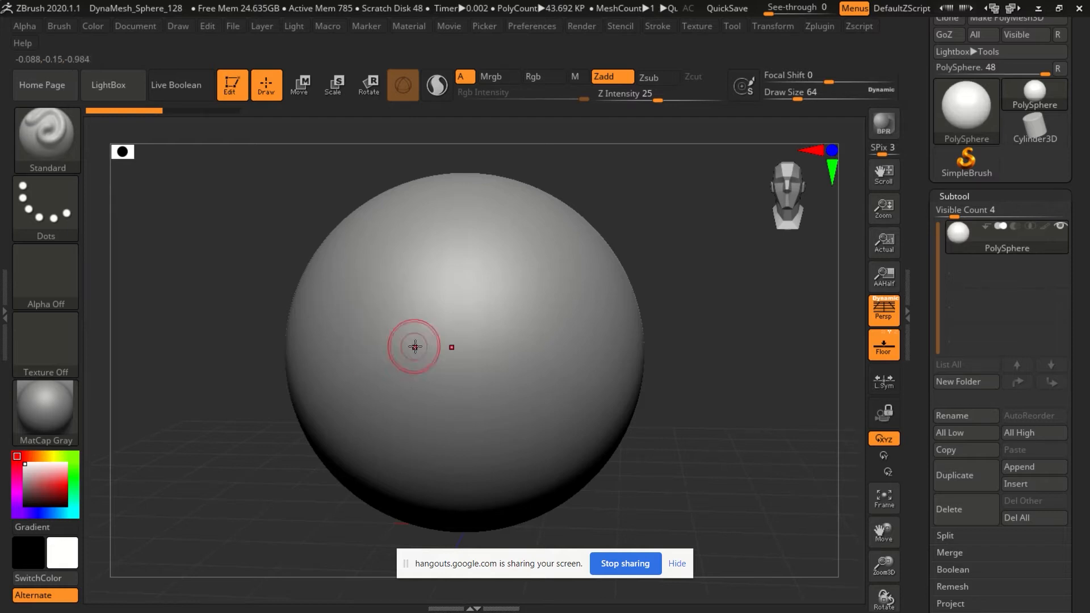
Sculpt several raised, mirrored strokes across the front of the sphere with the Standard brush and smooth parts of the surface.
drag(385, 277, 376, 420)
mouse_move(367, 338)
mouse_down()
mouse_move(379, 287)
mouse_move(364, 431)
mouse_move(309, 392)
mouse_up()
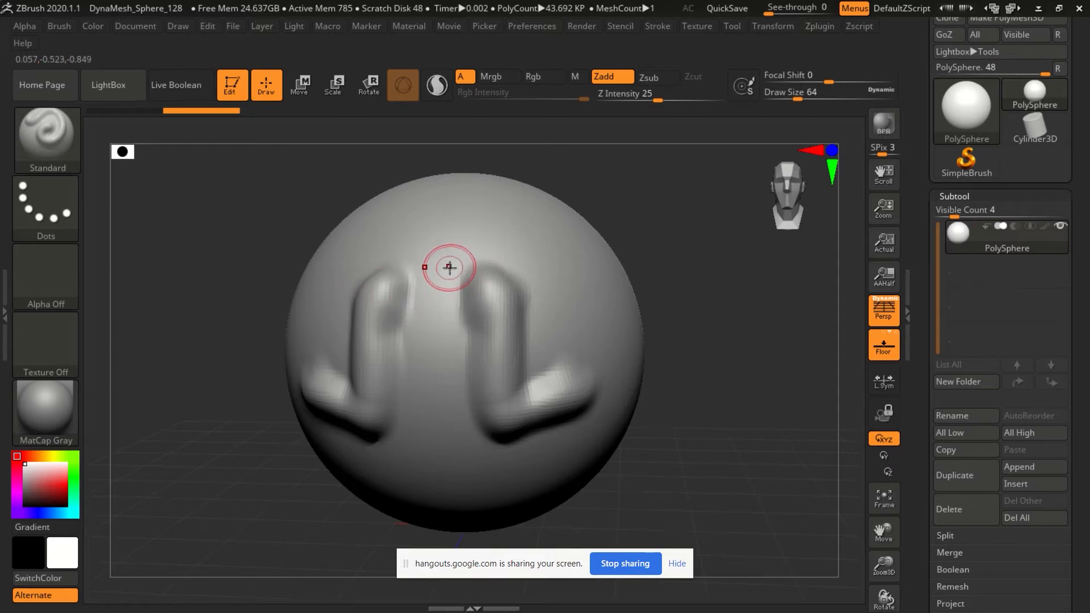
mouse_move(536, 317)
right_down()
mouse_move(547, 335)
mouse_move(713, 339)
mouse_move(636, 350)
mouse_move(622, 329)
right_up()
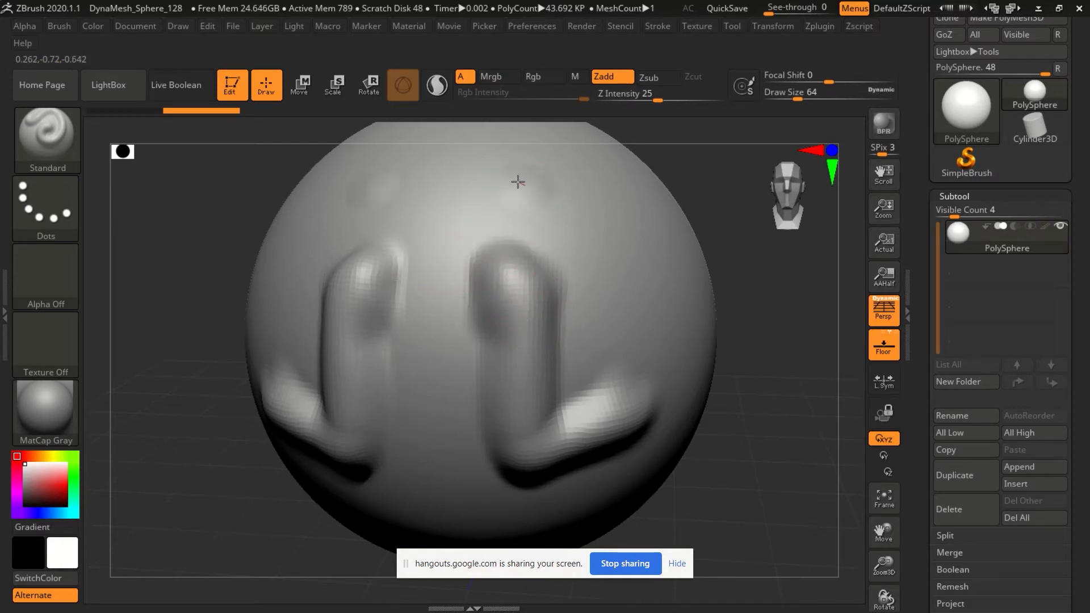
mouse_move(483, 196)
right_down()
mouse_move(638, 287)
mouse_move(591, 226)
mouse_move(575, 240)
mouse_move(569, 294)
mouse_move(615, 315)
mouse_move(669, 297)
mouse_move(647, 308)
mouse_move(676, 321)
mouse_move(531, 323)
mouse_move(589, 318)
right_up()
key(ctrl)
mouse_move(494, 251)
mouse_down()
mouse_move(463, 256)
mouse_move(434, 335)
mouse_move(472, 250)
mouse_move(423, 364)
mouse_move(454, 247)
mouse_move(544, 266)
mouse_move(451, 265)
mouse_up()
mouse_move(492, 307)
mouse_down()
mouse_move(501, 264)
mouse_move(533, 357)
mouse_move(516, 388)
mouse_move(533, 409)
mouse_move(518, 297)
mouse_move(474, 423)
mouse_move(404, 381)
mouse_move(539, 340)
mouse_move(402, 378)
mouse_up()
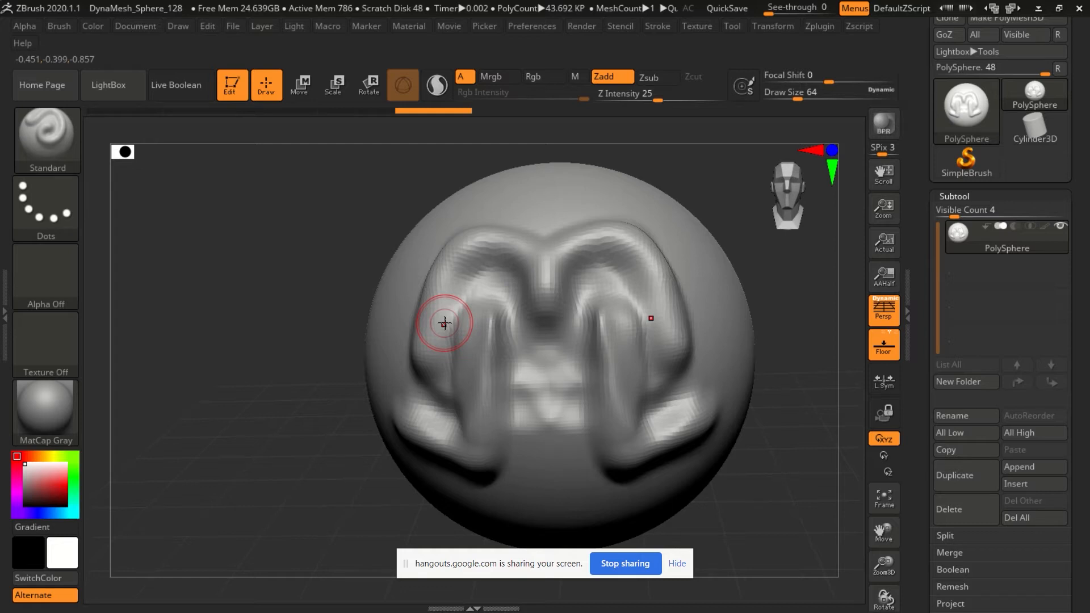
shift+drag(452, 372, 413, 219)
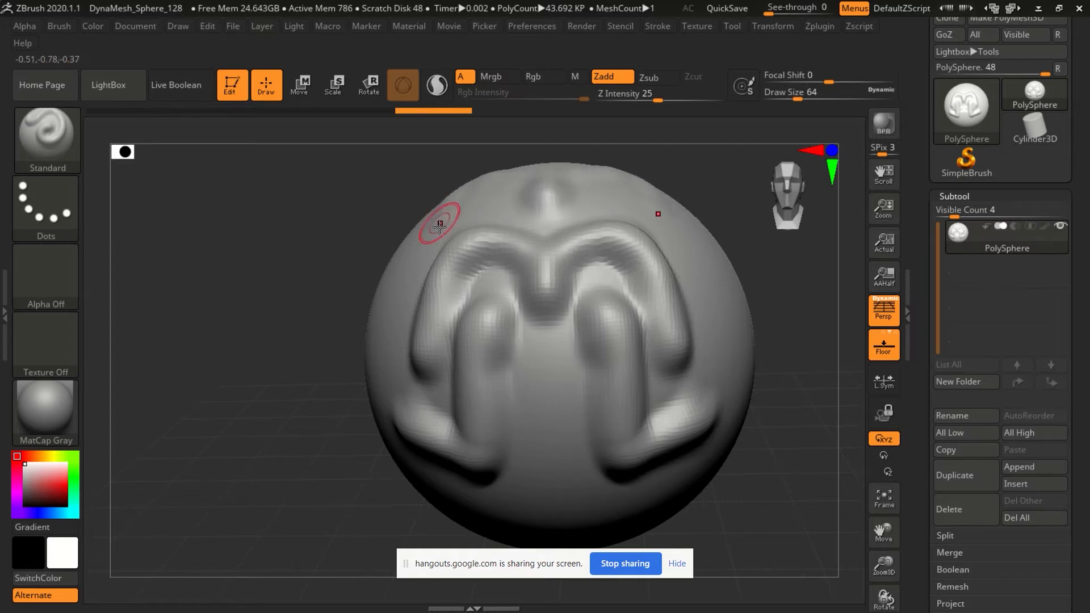
Step back through the undo history to the unsculpted sphere and view the list of preference categories.
click(511, 111)
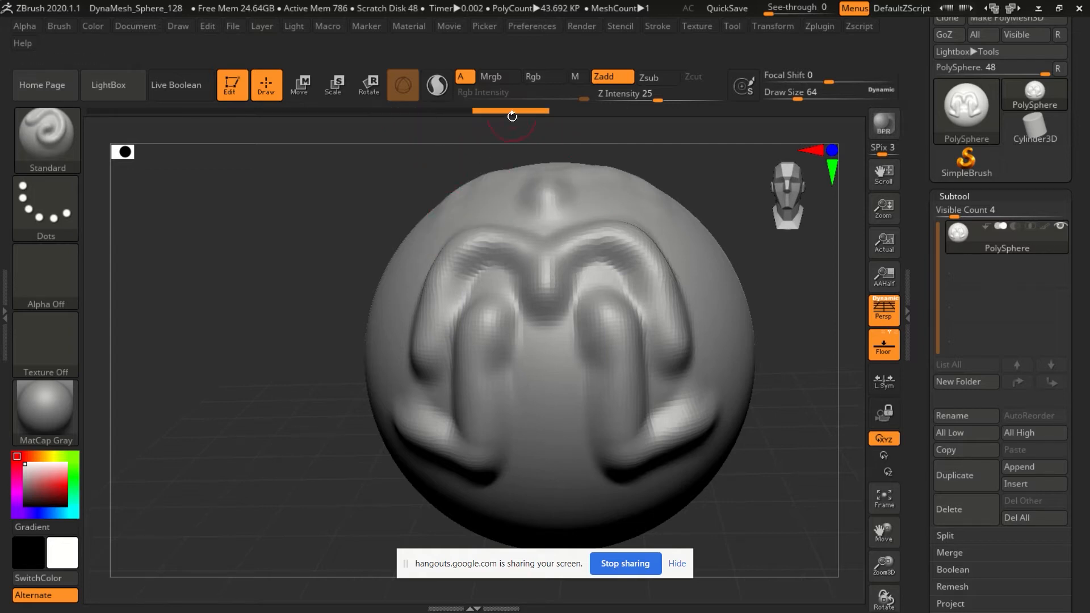
click(445, 114)
mouse_move(444, 117)
mouse_down()
mouse_move(49, 97)
mouse_move(390, 135)
mouse_move(264, 111)
mouse_move(568, 102)
mouse_move(190, 103)
mouse_move(438, 101)
mouse_move(386, 117)
mouse_move(123, 118)
mouse_move(462, 131)
mouse_move(489, 130)
mouse_move(121, 117)
mouse_move(477, 120)
mouse_move(360, 123)
mouse_move(131, 101)
mouse_up()
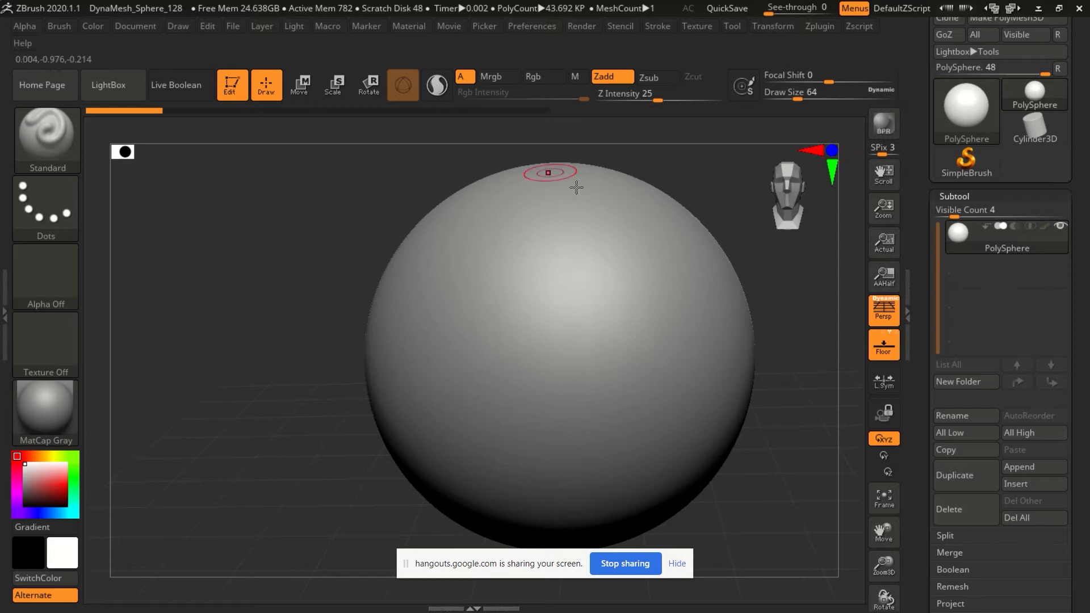
mouse_move(138, 111)
mouse_down()
mouse_move(194, 110)
mouse_move(138, 110)
mouse_up()
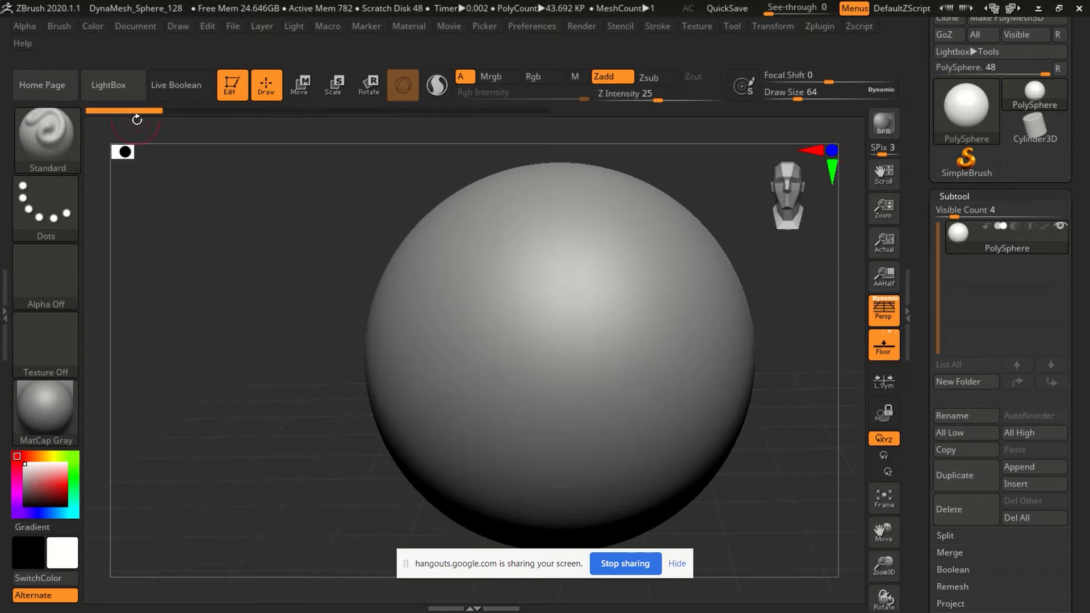
click(538, 26)
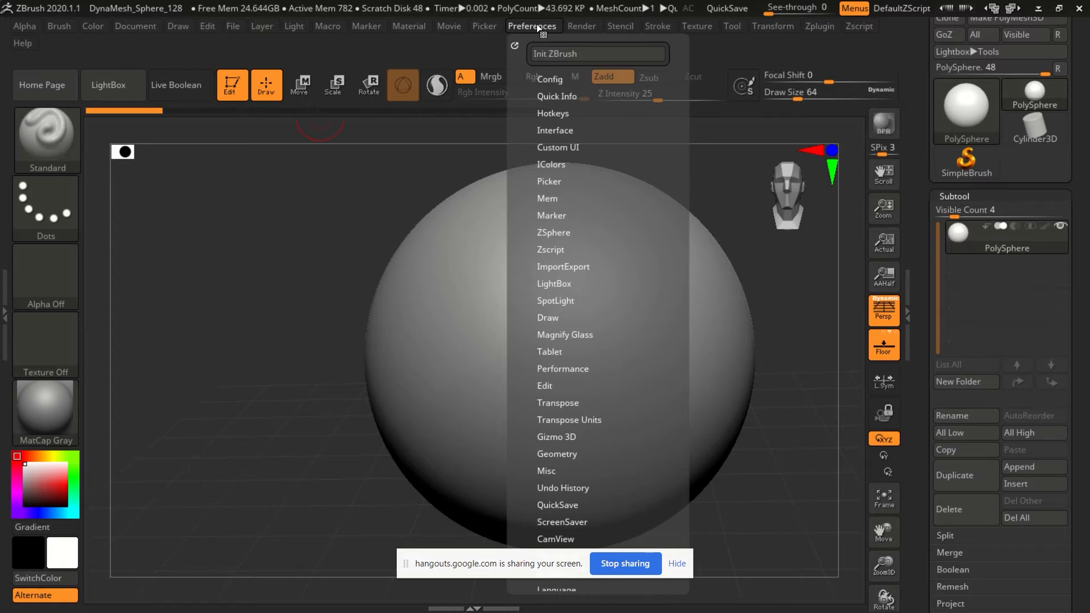
Sculpt a winding test stroke down the front of the sphere with the Standard brush, and undo it.
alt+right_drag(597, 350, 491, 338)
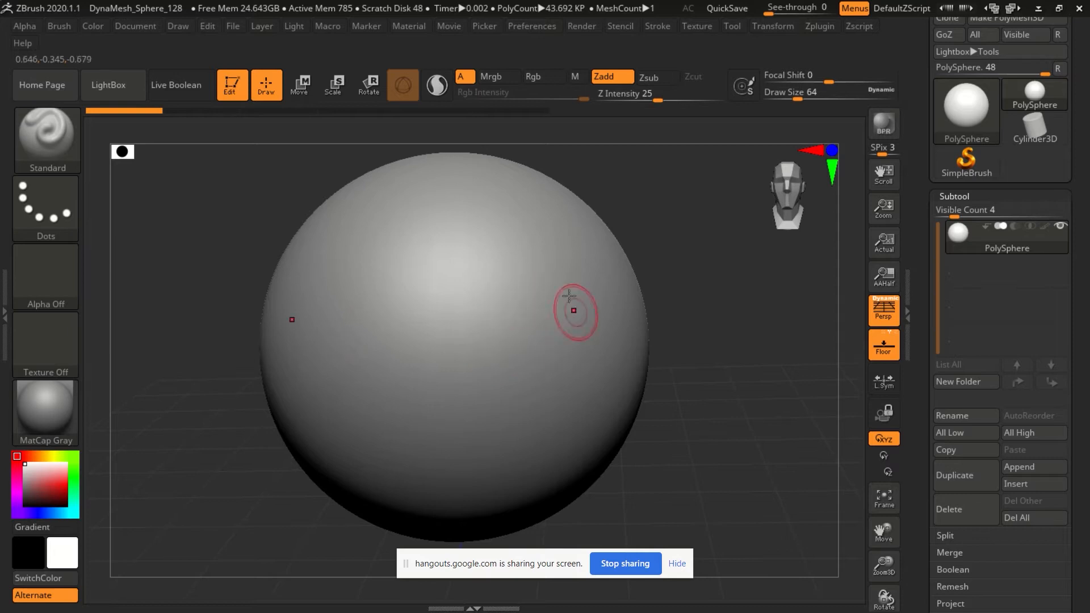
click(525, 319)
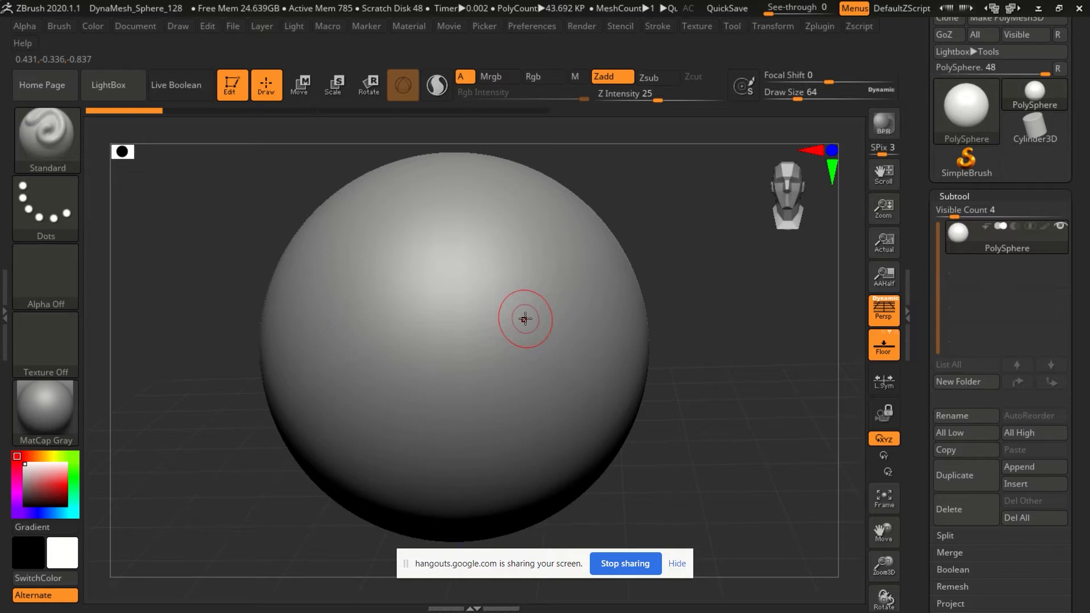
mouse_move(423, 246)
mouse_down()
mouse_move(477, 304)
mouse_move(468, 302)
mouse_move(503, 433)
mouse_up()
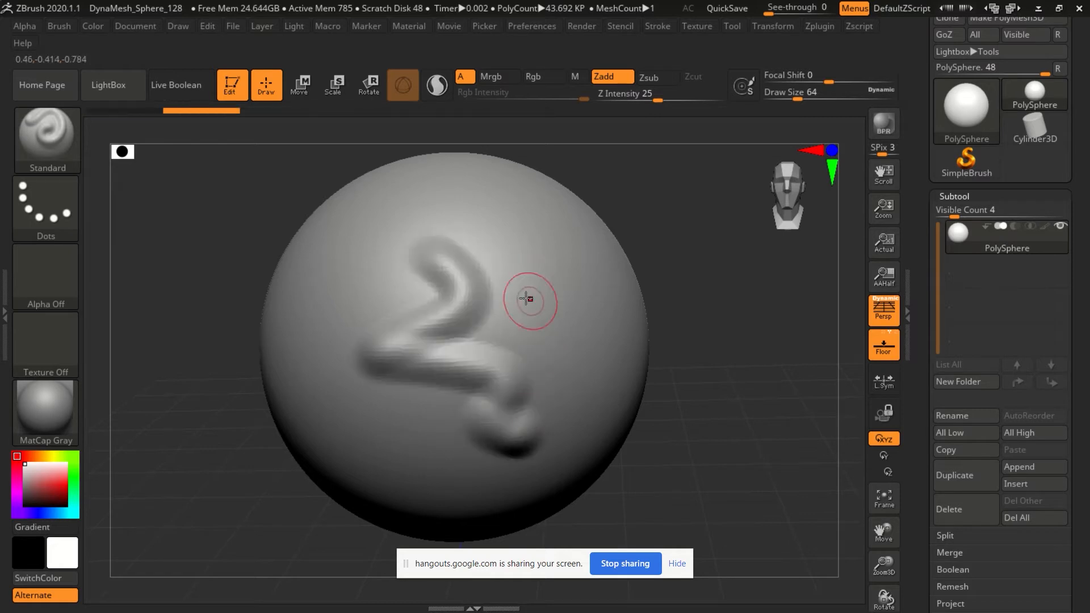
key(ctrl+z)
key(ctrl+z)
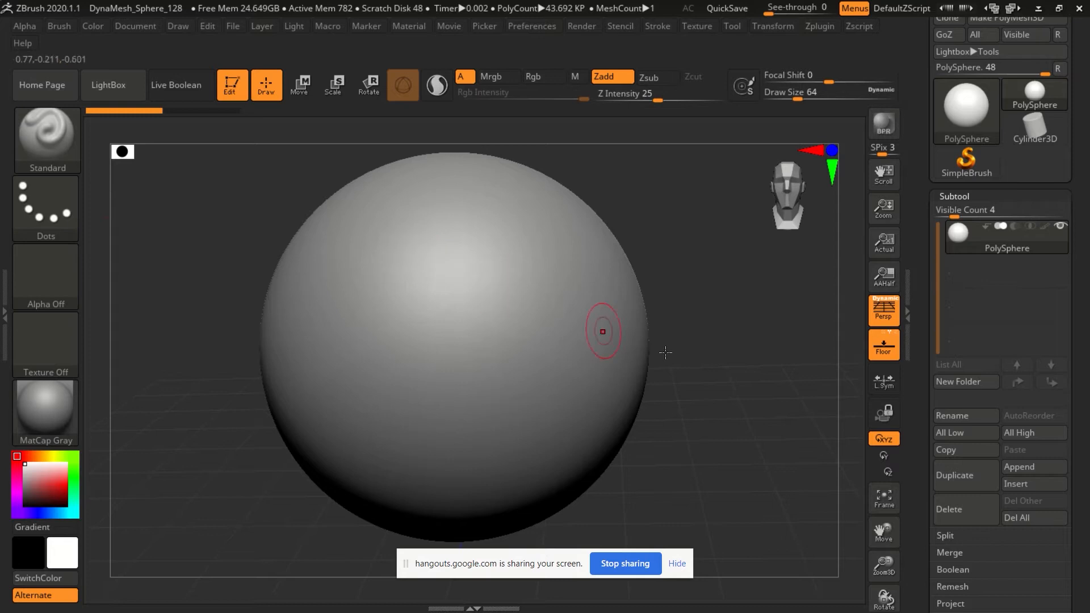
Import the mesh flask2.obj from the W > UBC > 3DER > FlaskScan folder on the S: drive.
drag(921, 150, 924, 229)
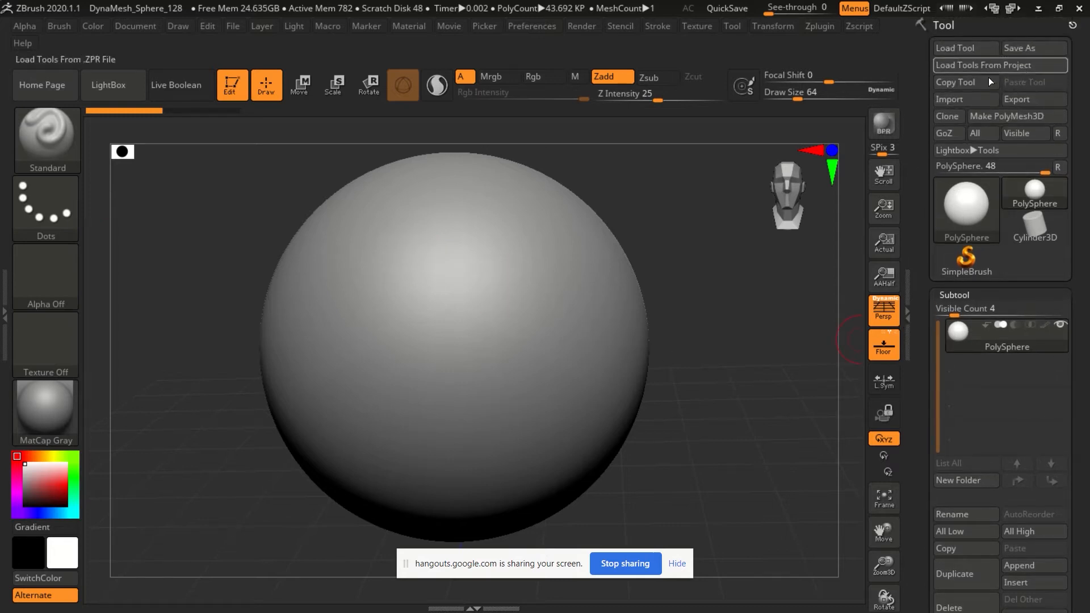
click(964, 100)
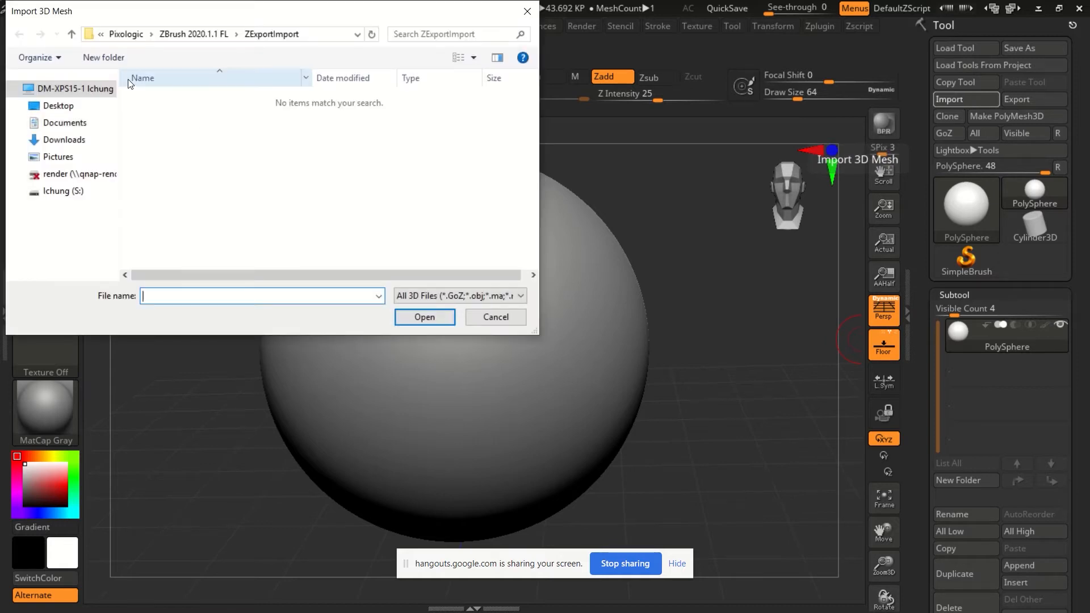
click(67, 193)
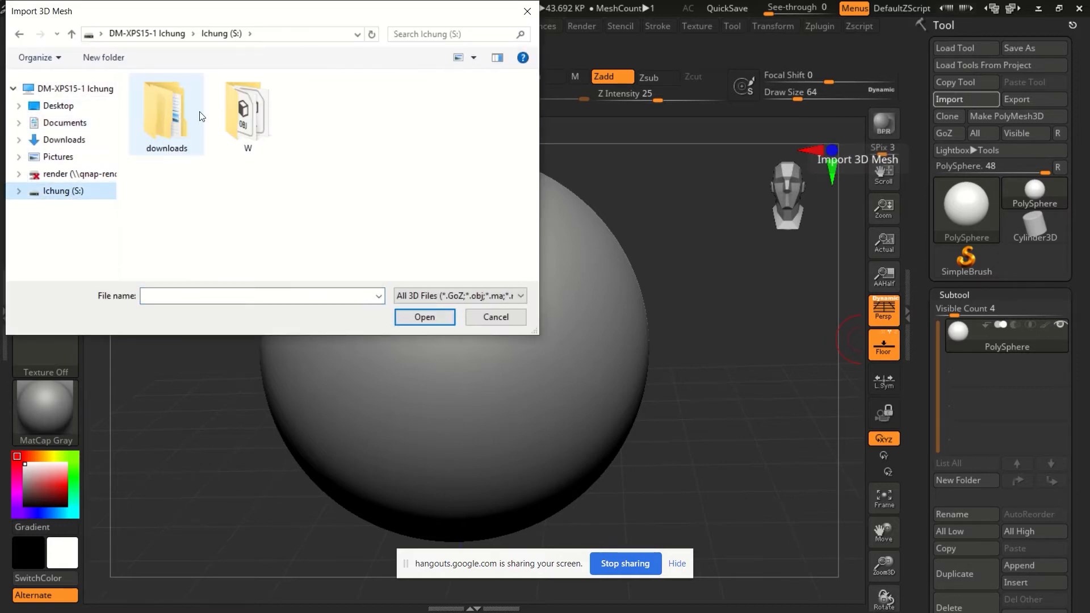
double_click(245, 114)
scroll(230, 227, down, 2)
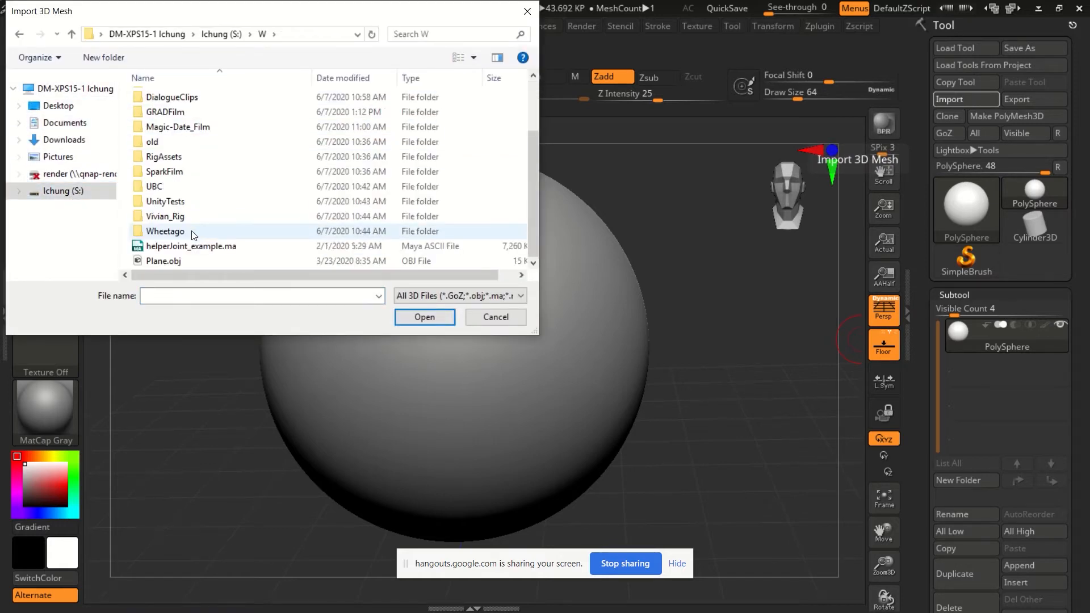
double_click(185, 187)
double_click(195, 97)
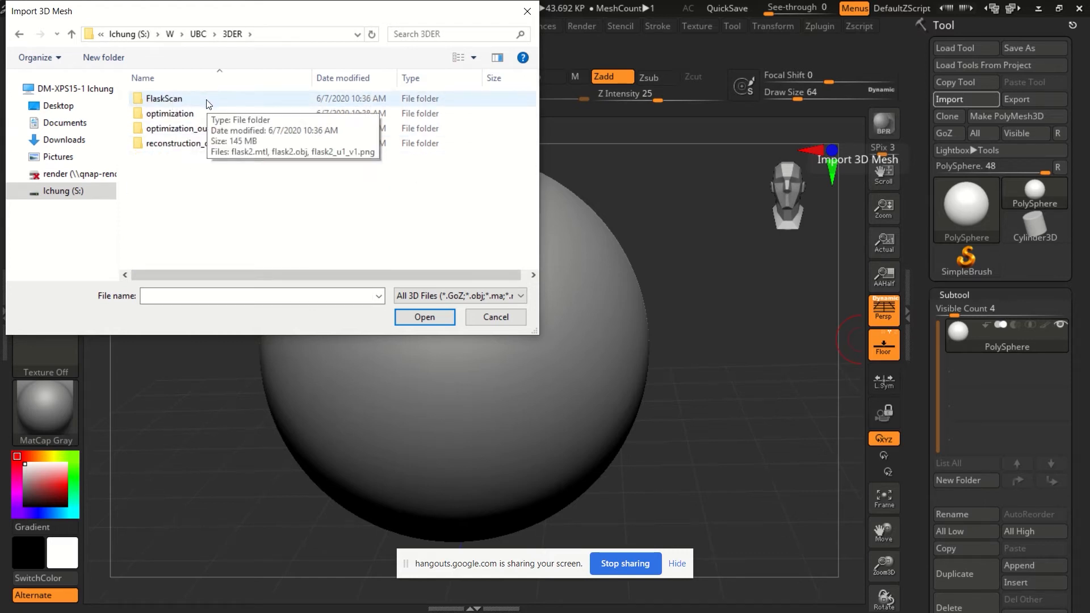
double_click(207, 103)
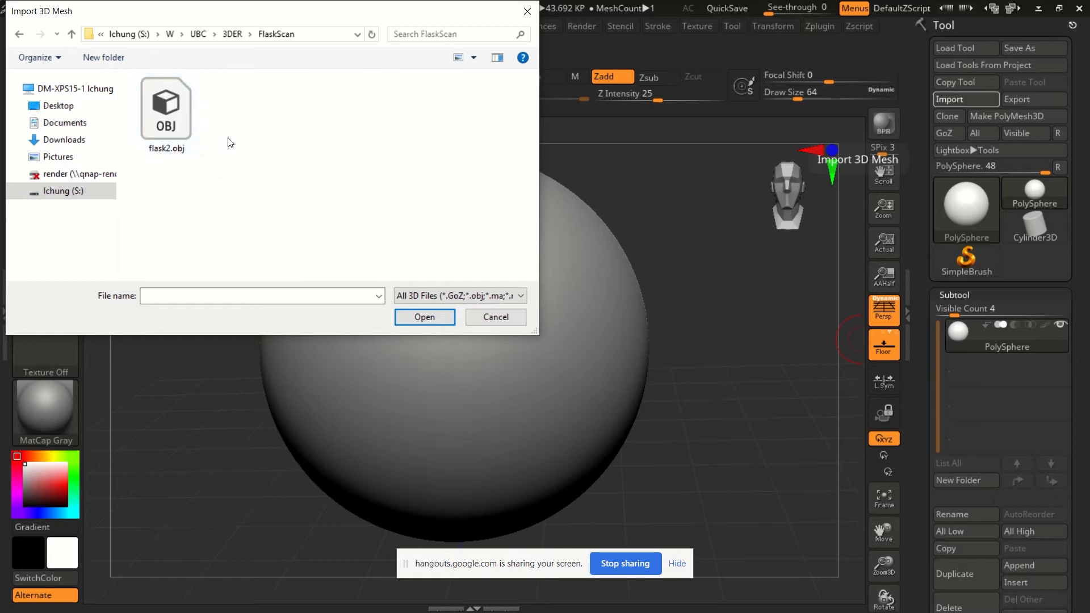
click(185, 130)
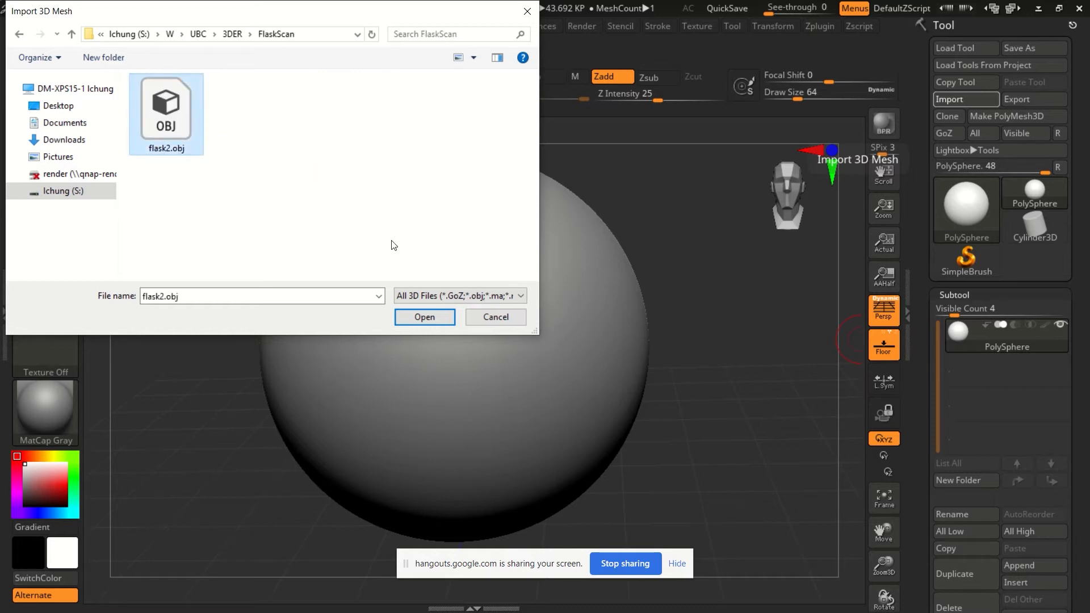
click(424, 317)
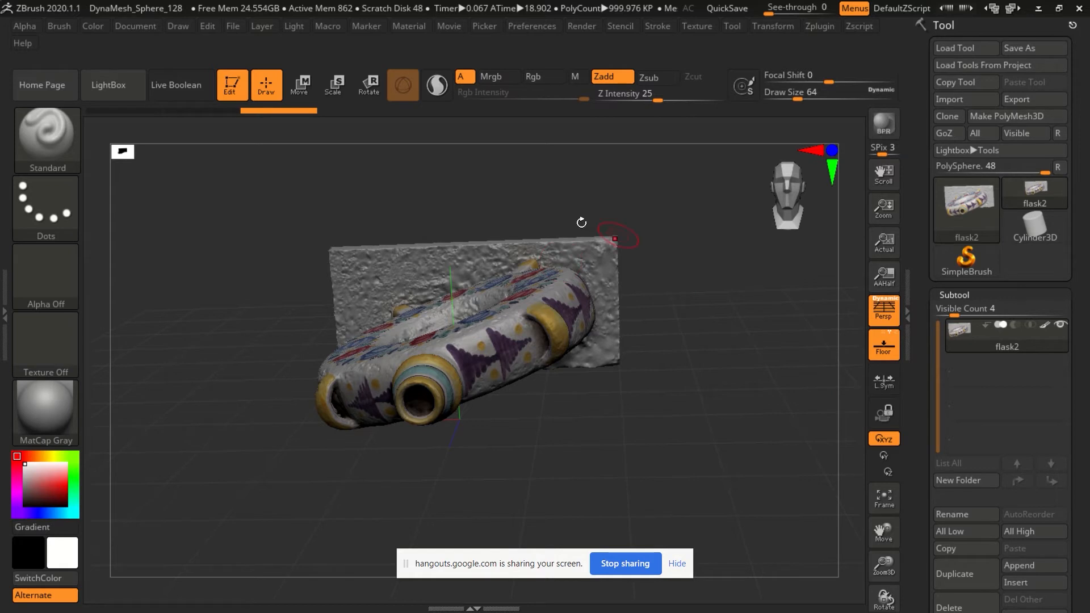
Inspect the imported flask scan from several angles and duplicate the flask2 subtool.
mouse_move(370, 327)
right_down()
mouse_move(518, 423)
mouse_move(487, 445)
mouse_move(704, 282)
right_up()
right_drag(728, 241, 539, 374)
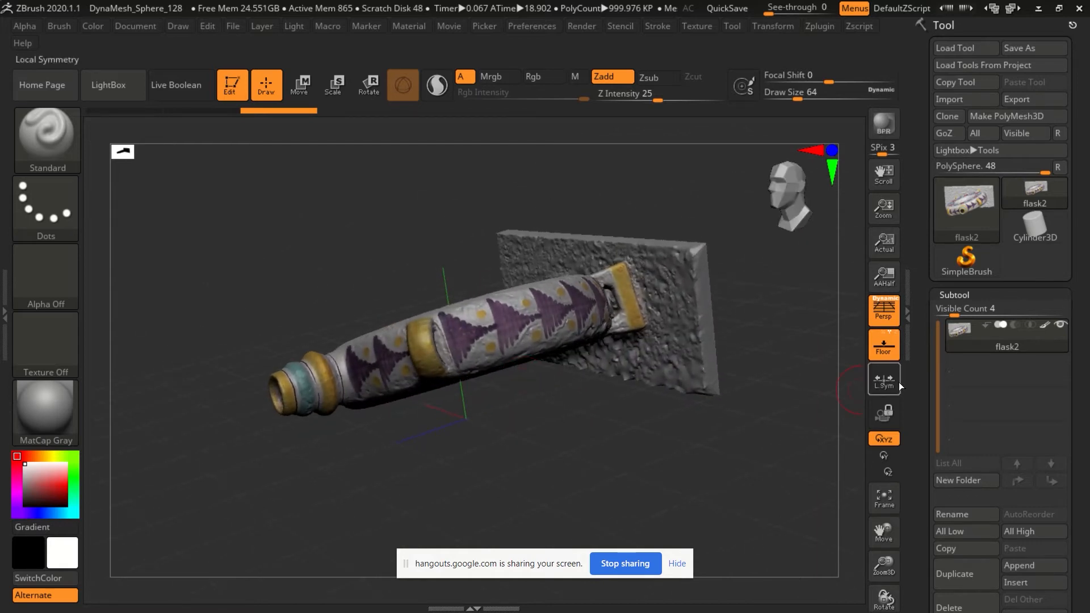
drag(924, 353, 924, 330)
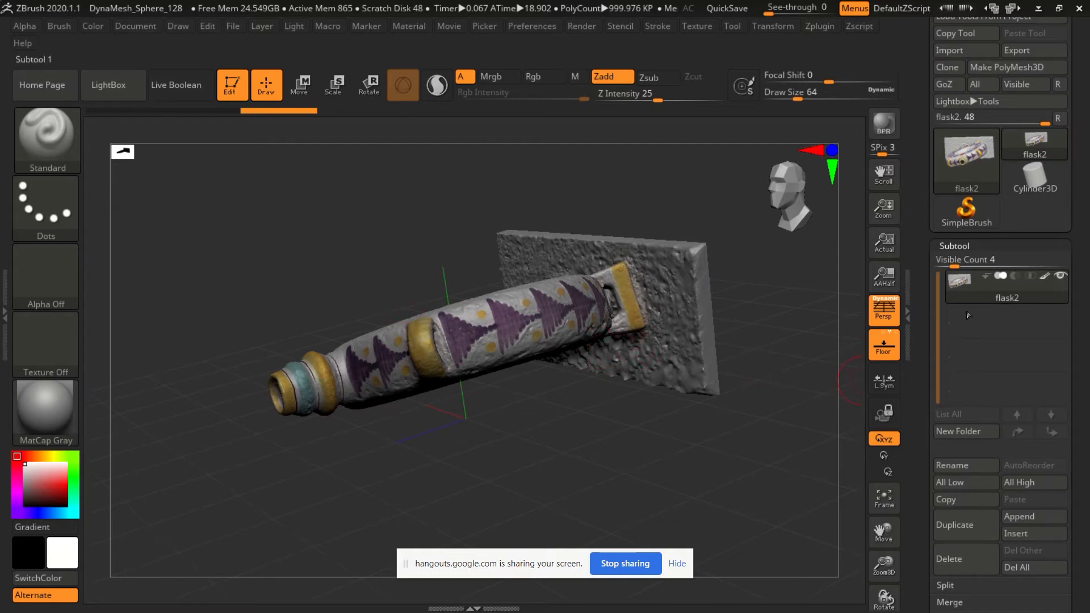
drag(931, 357, 928, 274)
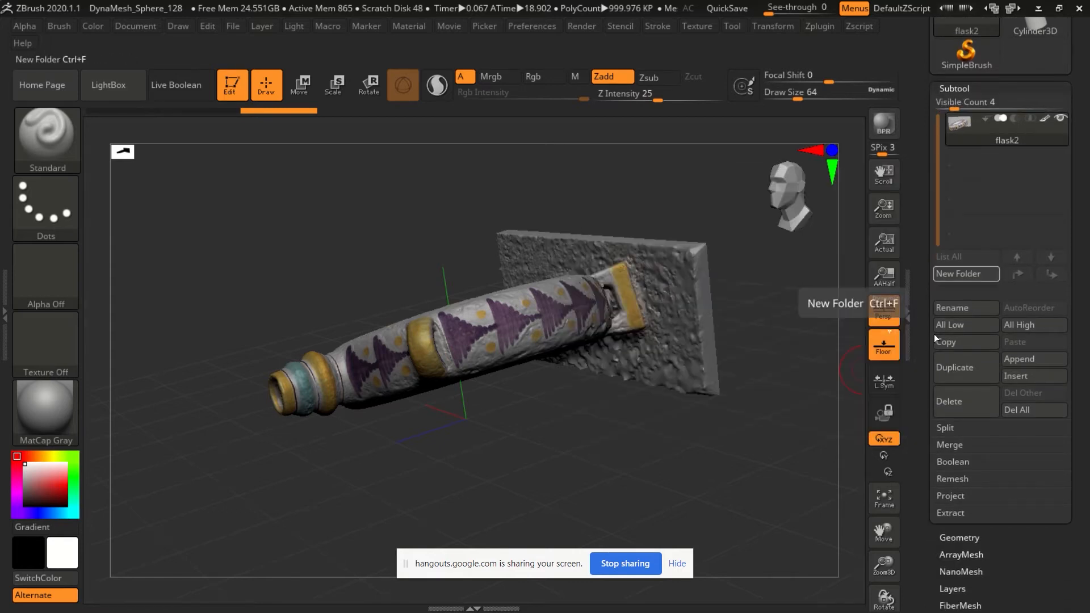
click(953, 368)
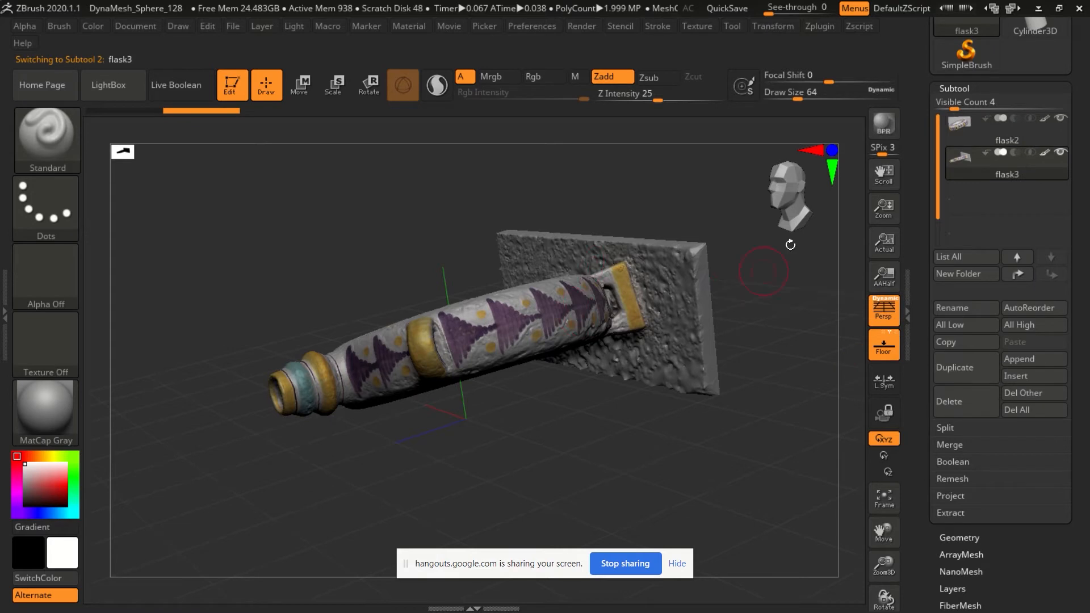
Hide the flask2 subtool and rename it original.
mouse_move(1061, 121)
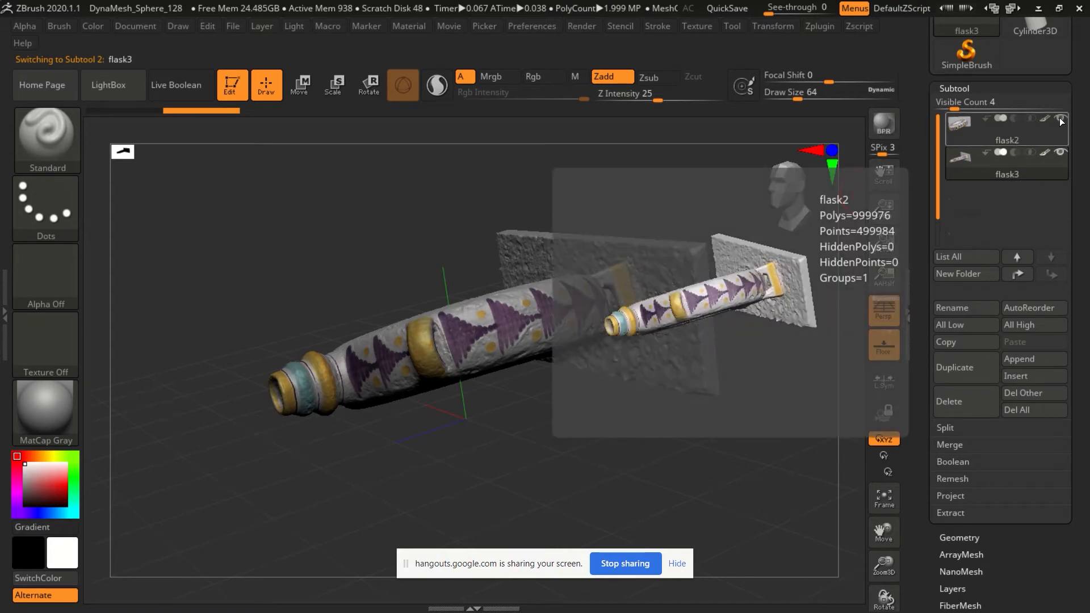
click(1060, 117)
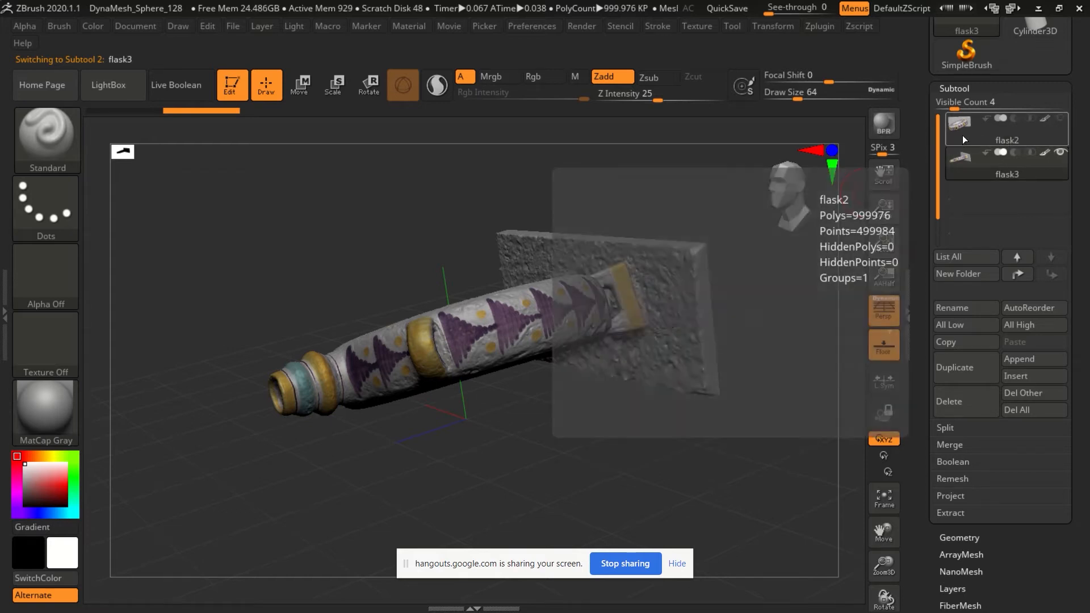
click(963, 136)
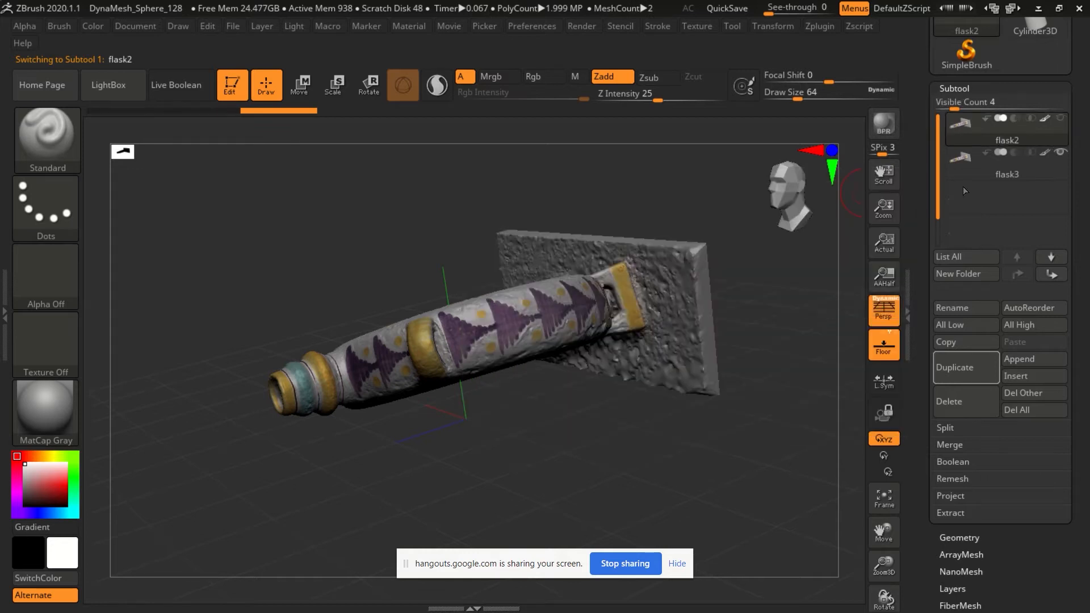
mouse_move(972, 142)
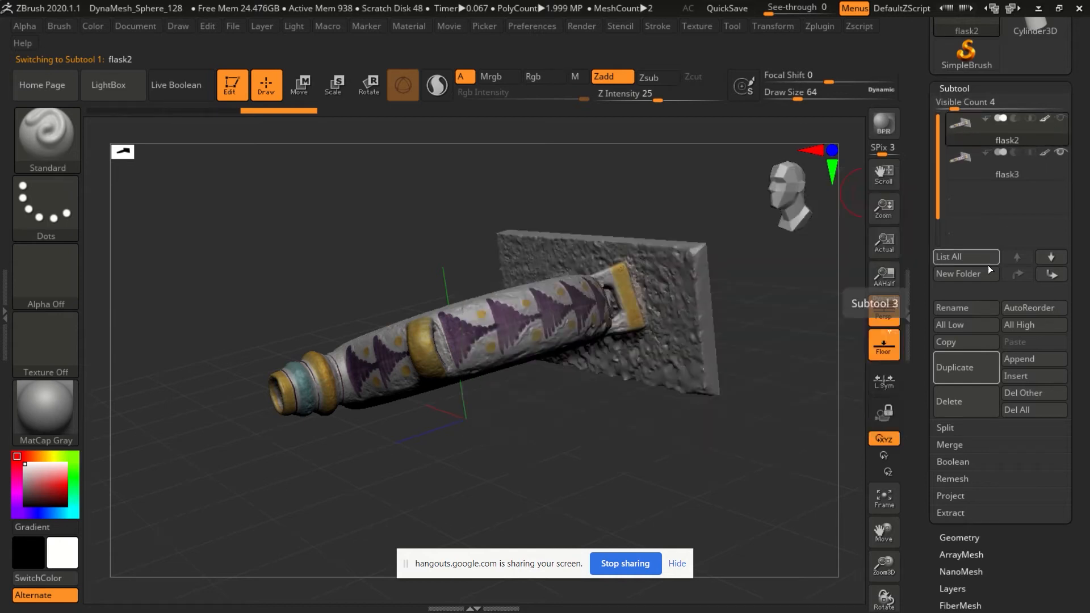
click(956, 308)
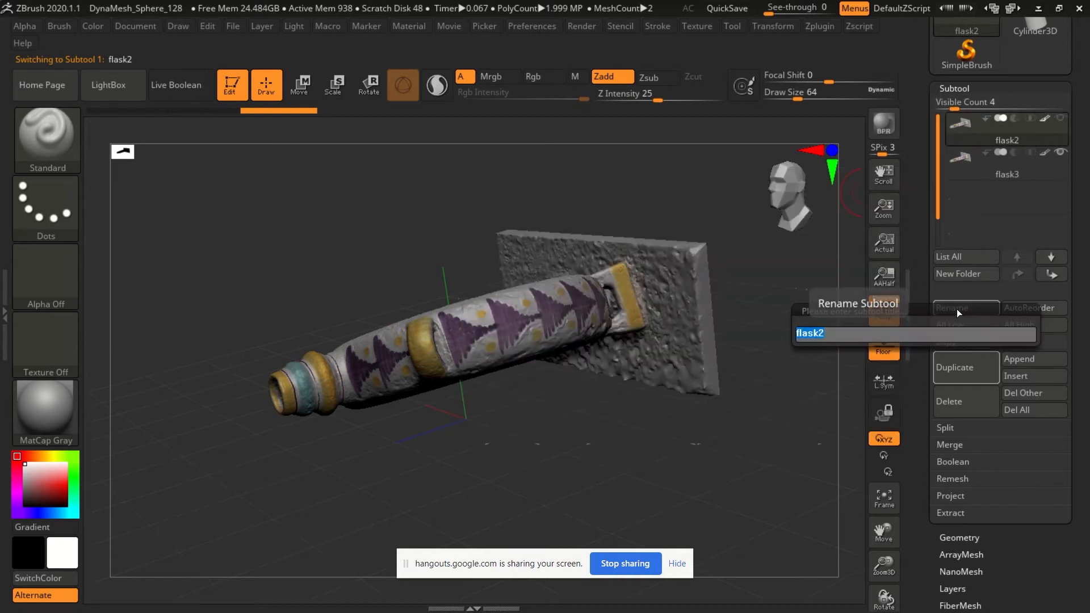
text(original)
key(Return)
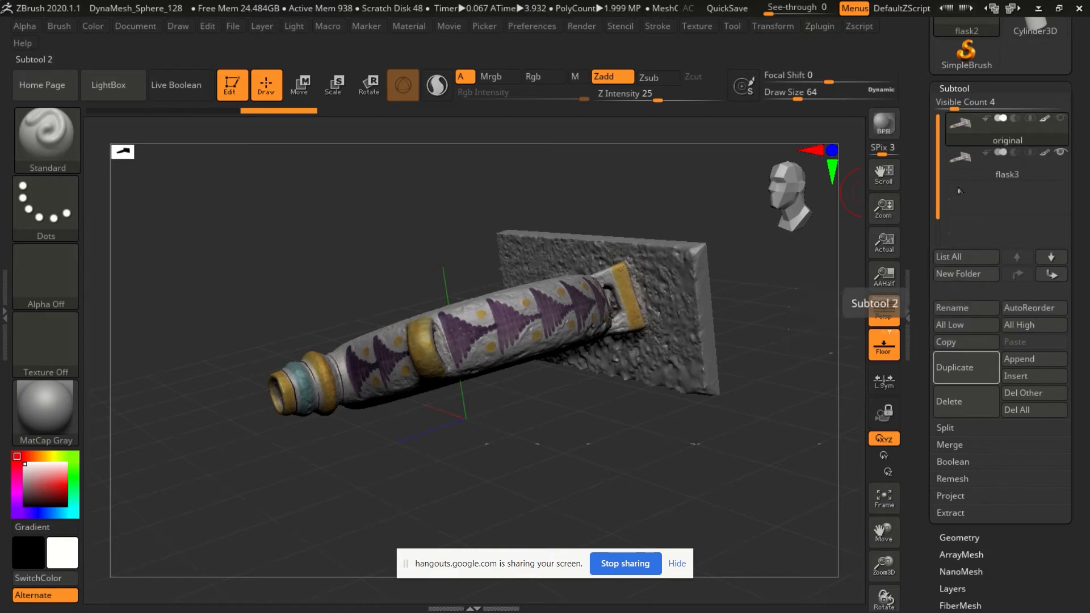
Rename the duplicated flask3 subtool as working_model.
click(963, 166)
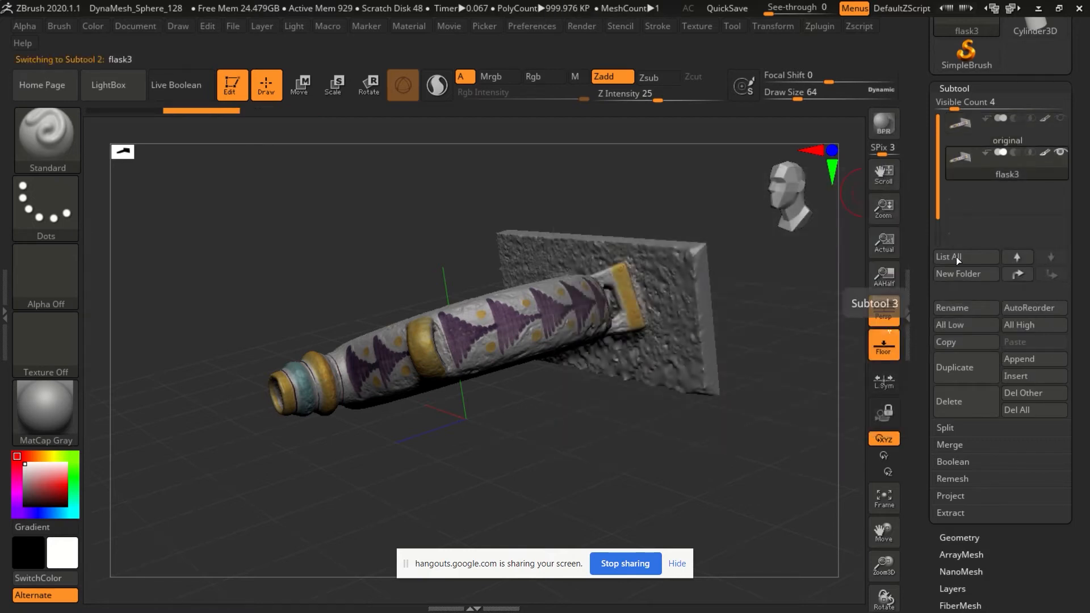
click(958, 308)
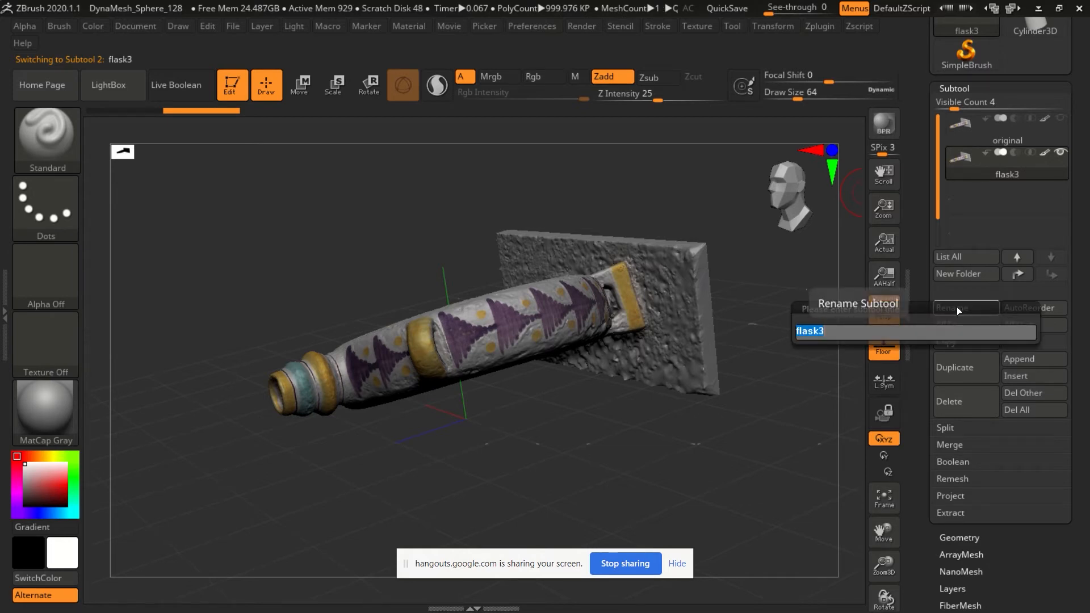
text(working_model)
key(Return)
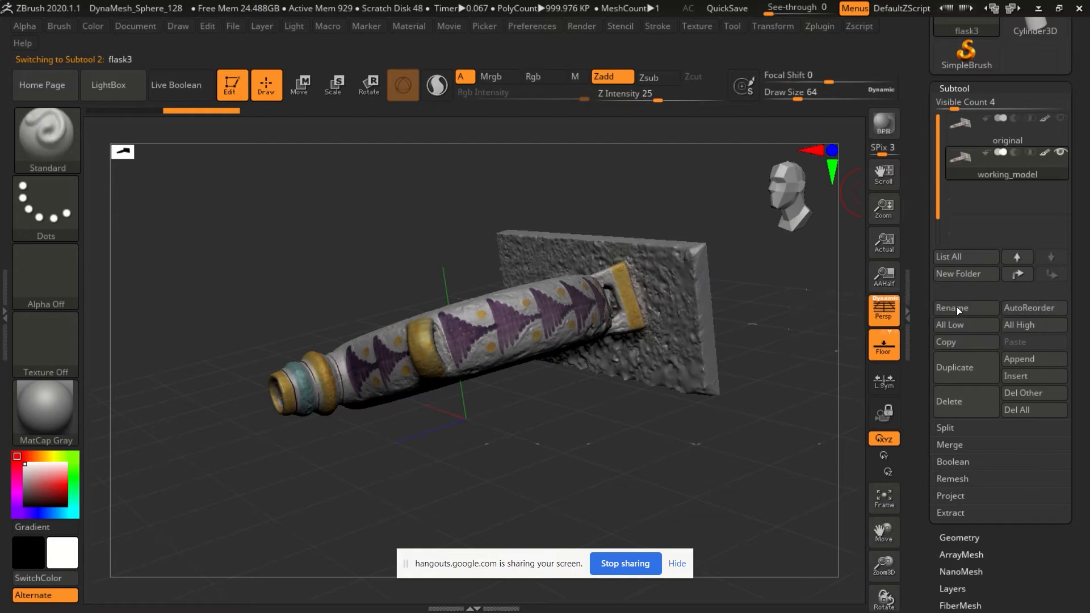
Expand the Geometry settings of working_model and open its Modify Topology options.
drag(738, 170, 701, 222)
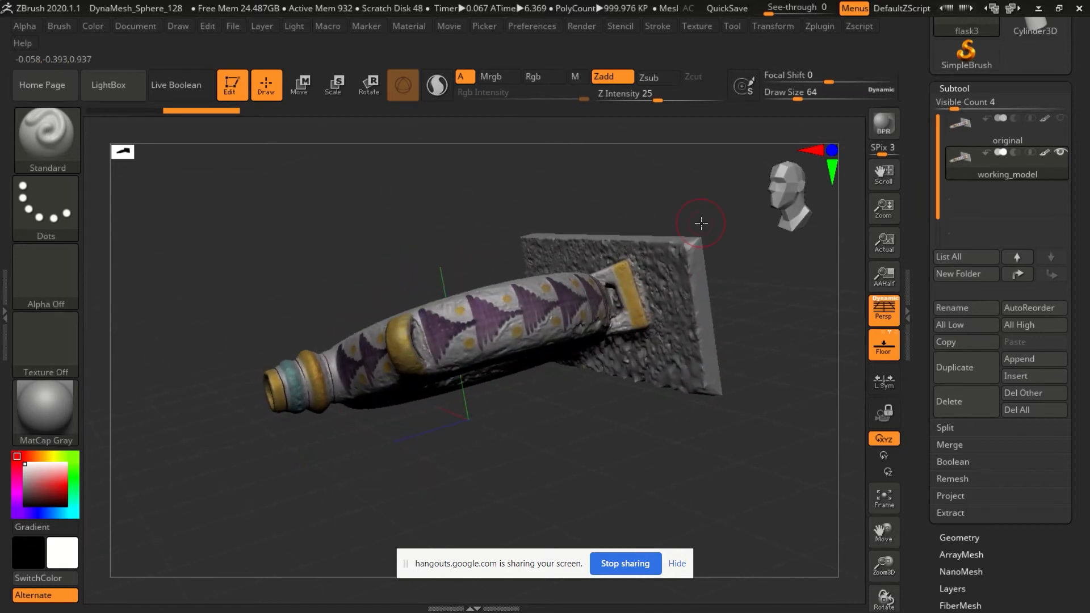
drag(927, 417, 927, 386)
mouse_move(927, 396)
mouse_down()
mouse_move(927, 339)
mouse_move(924, 385)
mouse_up()
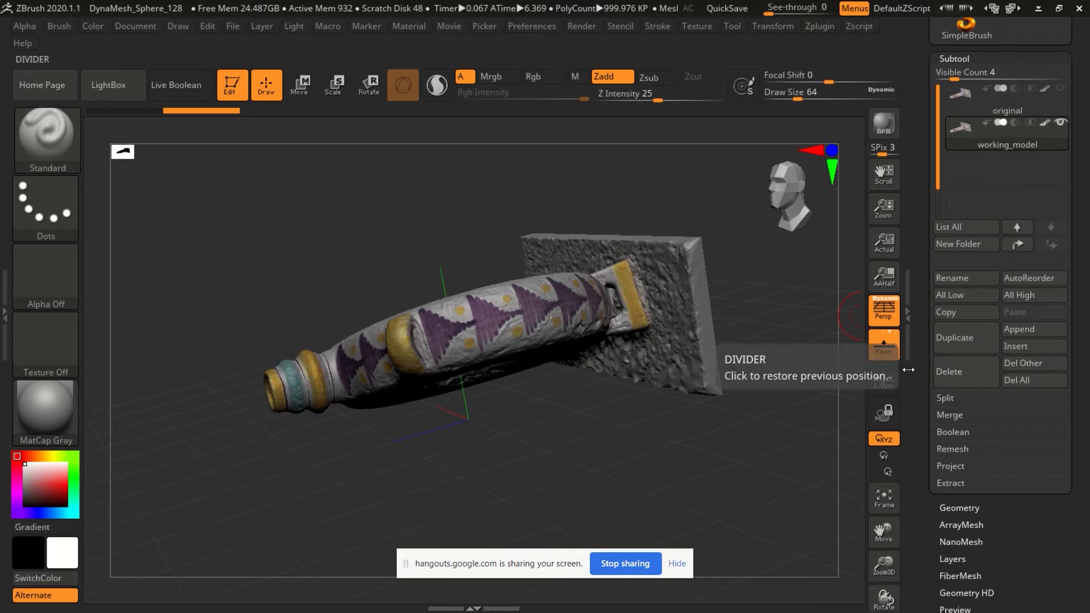
drag(547, 370, 532, 343)
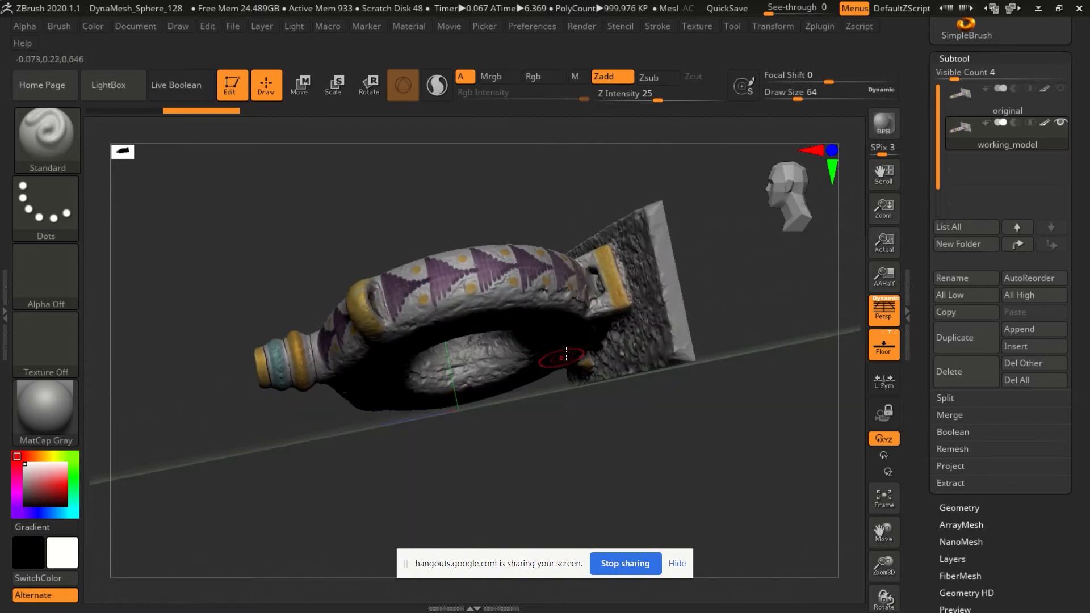
drag(929, 437, 910, 375)
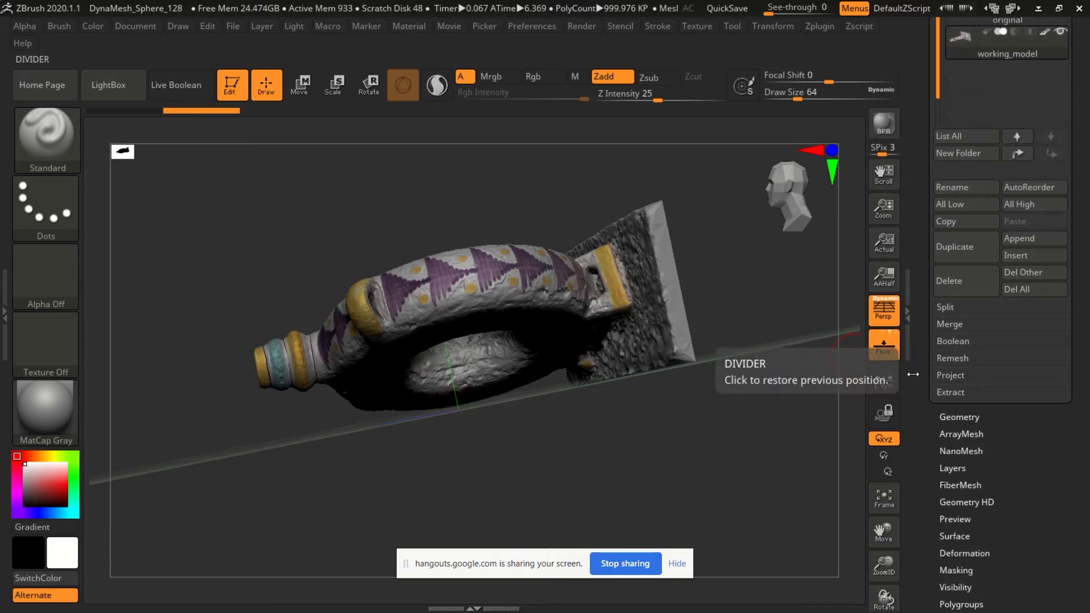
click(960, 416)
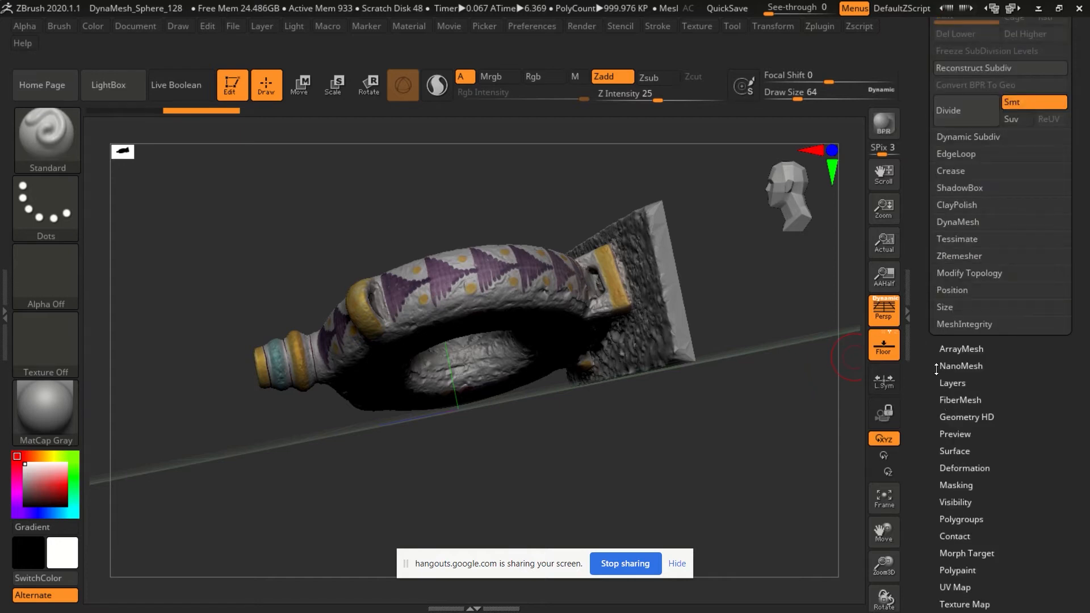
drag(935, 366, 931, 408)
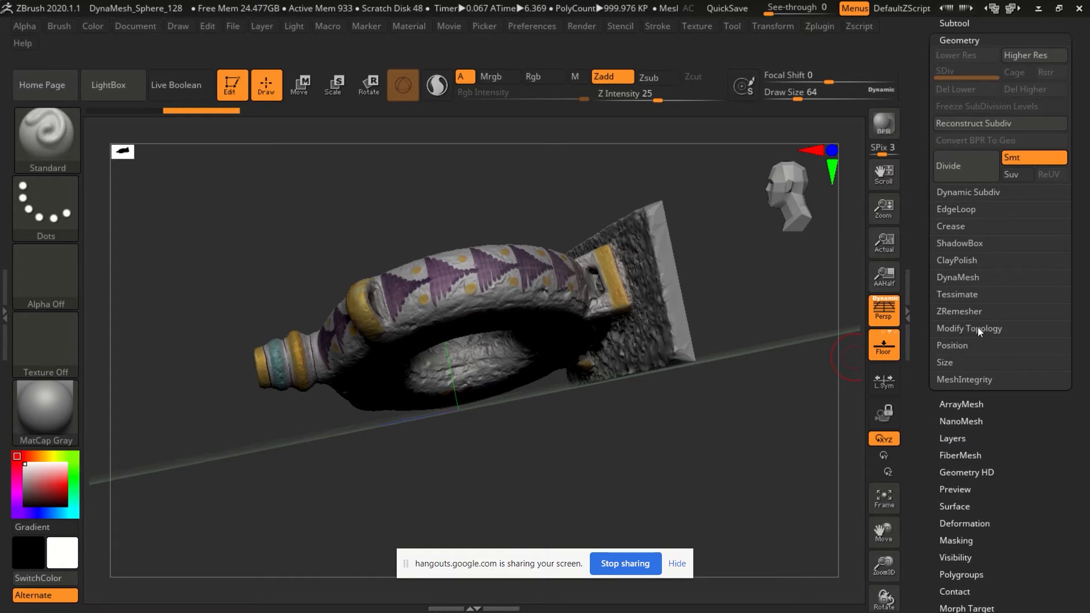
click(978, 327)
drag(927, 369, 926, 304)
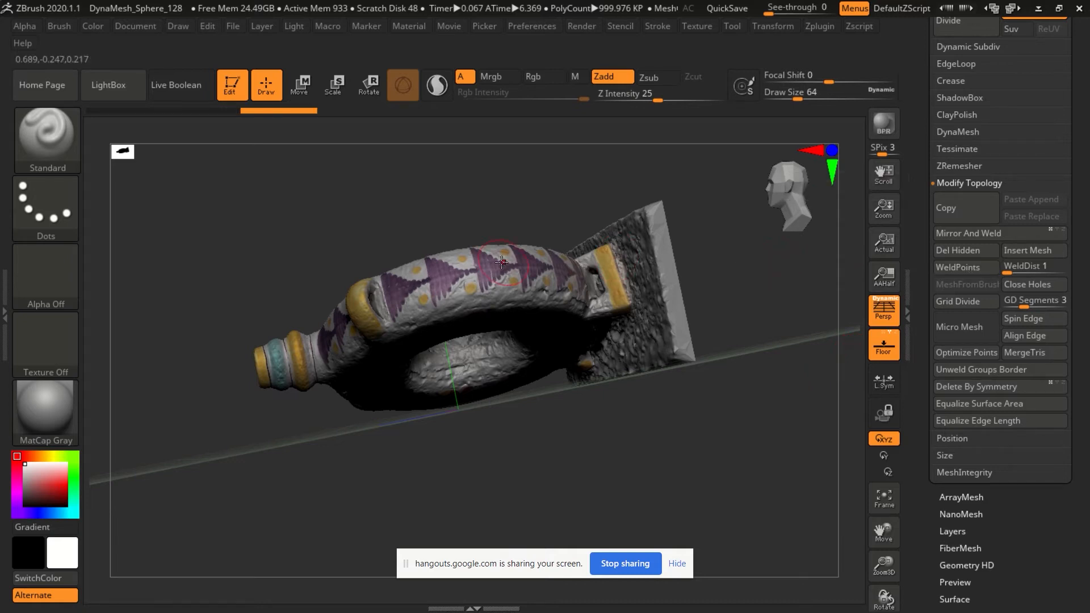
Switch the selection brush from SelectRect to SelectLasso.
mouse_move(447, 234)
mouse_down()
mouse_move(497, 248)
mouse_move(499, 194)
mouse_move(487, 196)
mouse_move(623, 355)
mouse_move(638, 355)
mouse_up()
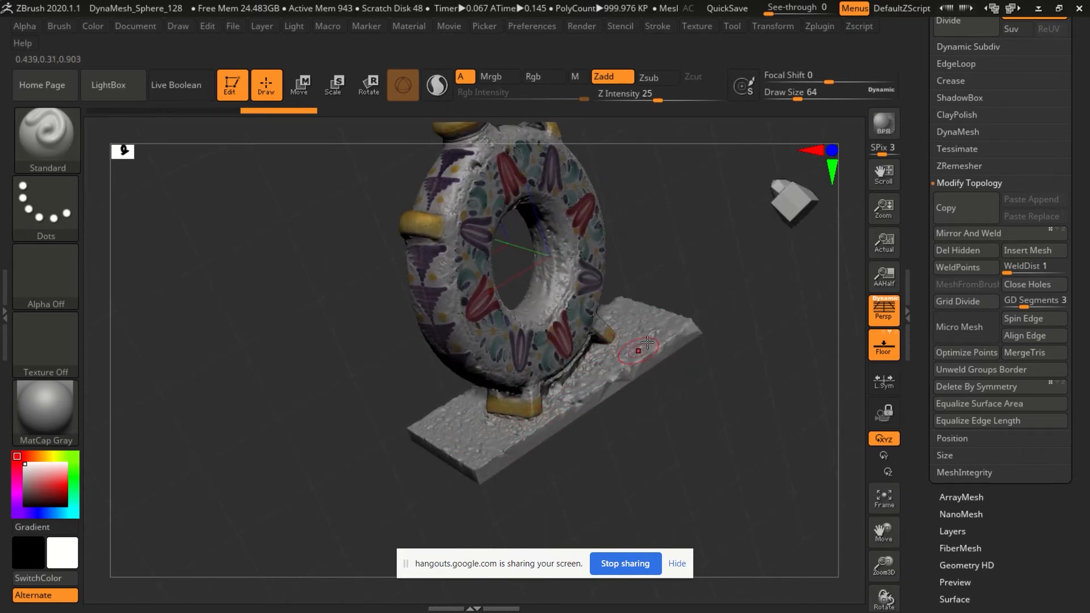
mouse_move(495, 318)
right_down()
mouse_move(567, 323)
mouse_move(505, 330)
mouse_move(510, 341)
right_up()
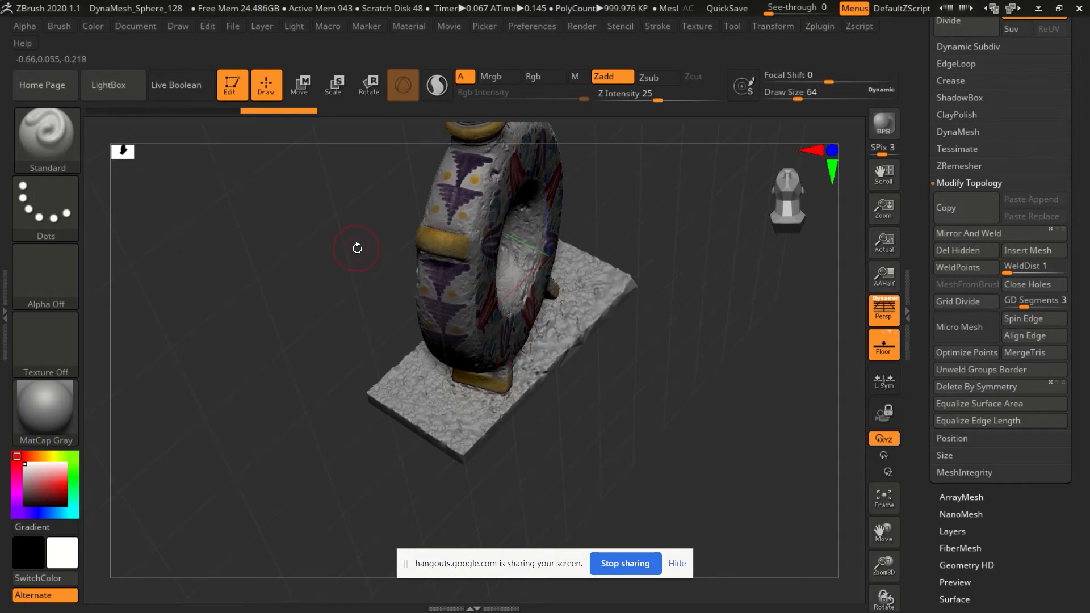
right_drag(400, 333, 399, 330)
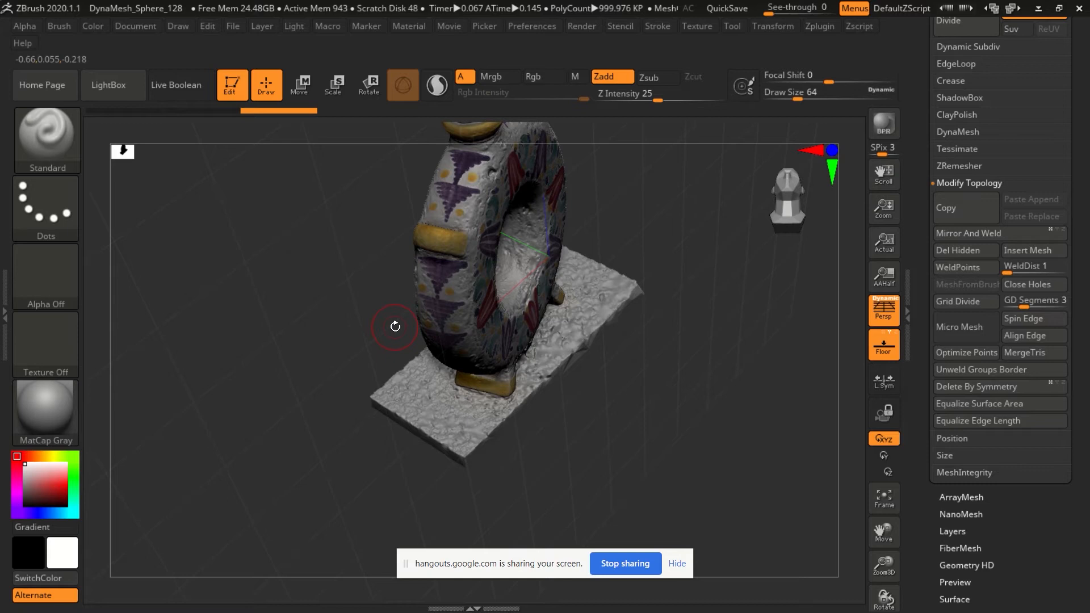
key(ctrl)
key(ctrl+shift)
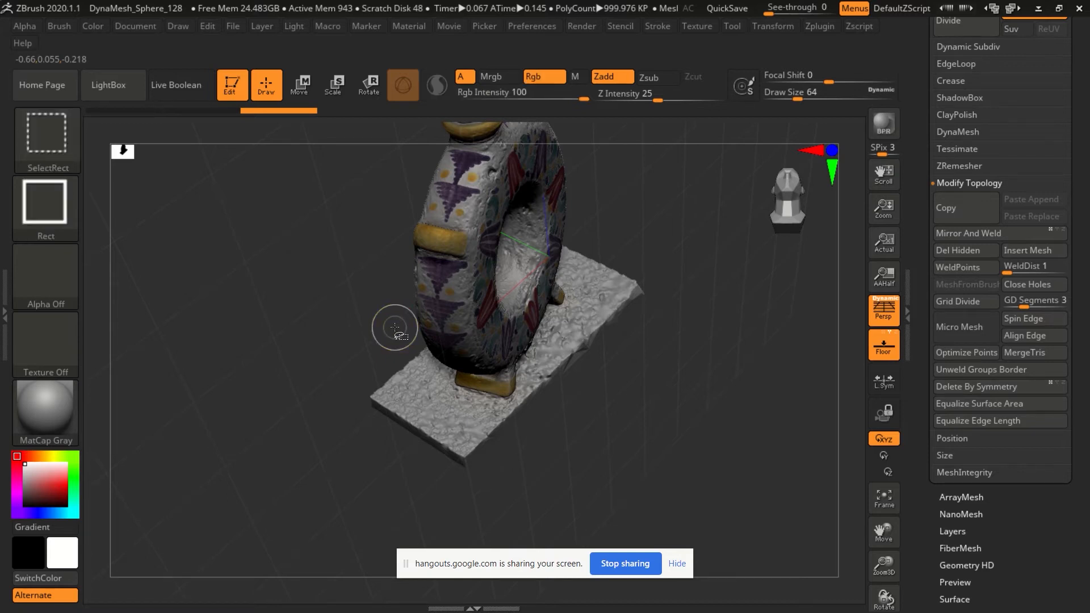
key(ctrl+shift)
key(ctrl+shift)
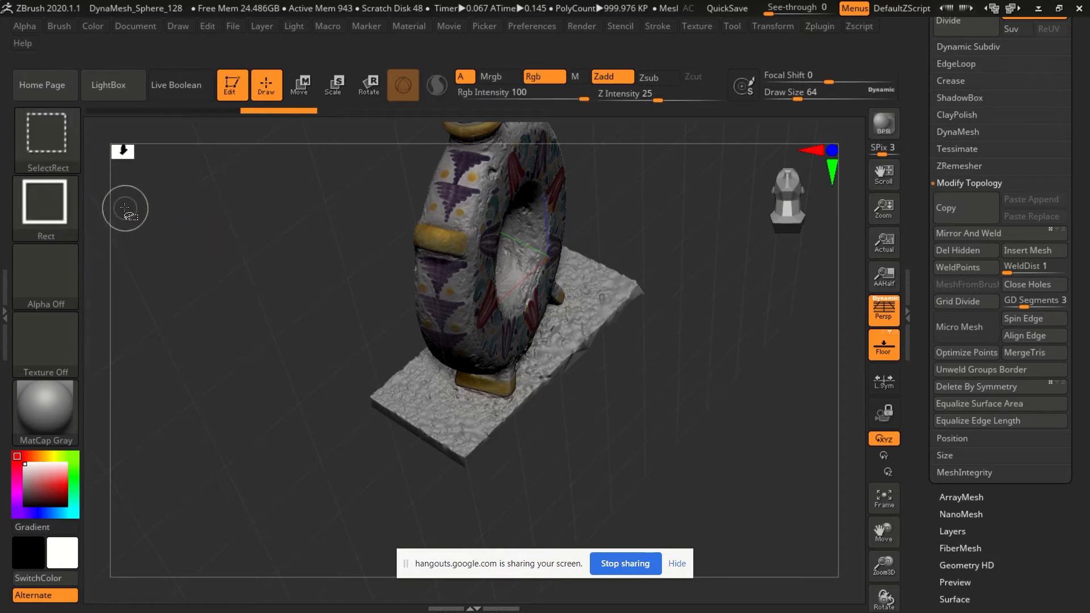
click(60, 146)
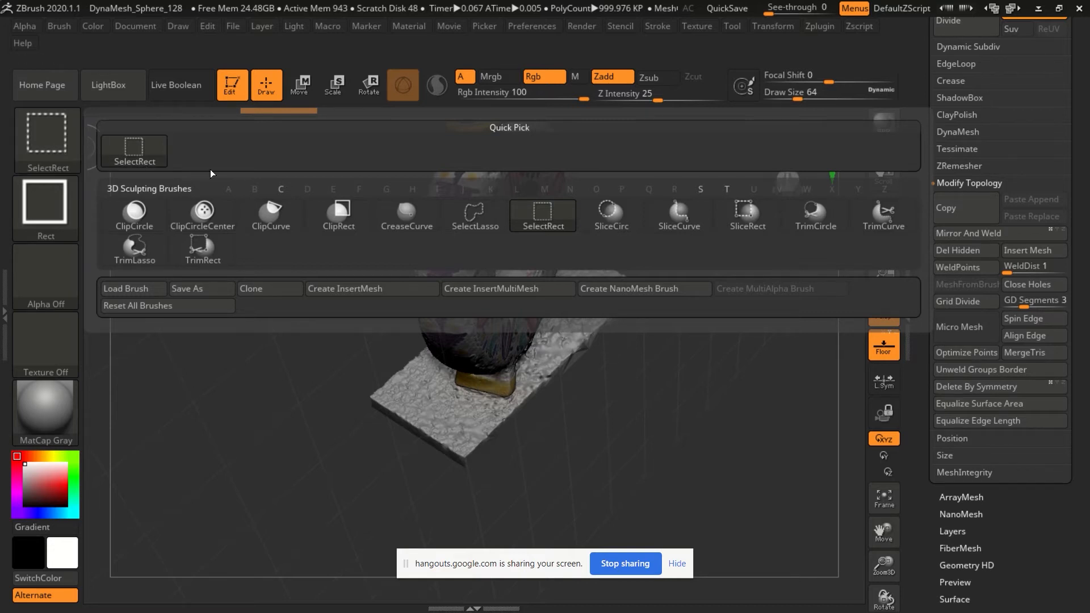
key(ctrl)
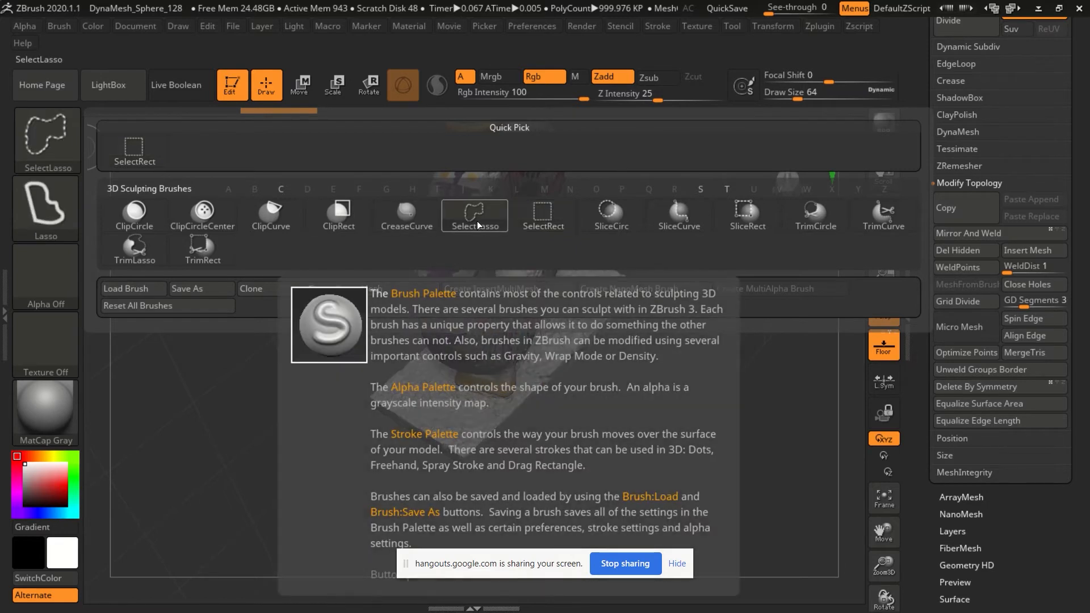
click(477, 220)
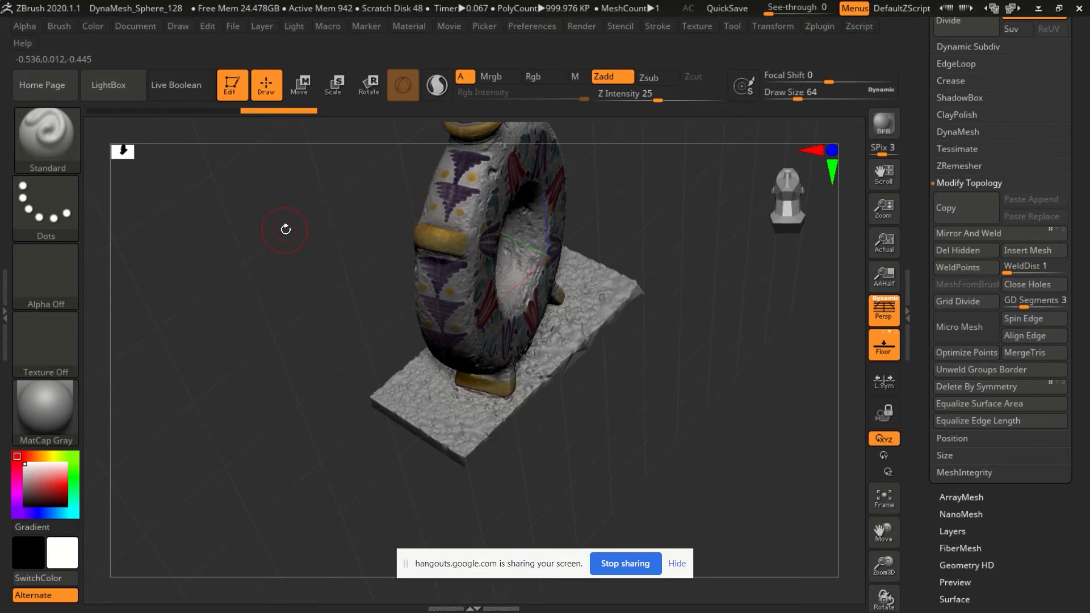
Isolate the outer strip of the base slab around the flask's foot with a freehand lasso selection.
key(ctrl)
key(ctrl+shift)
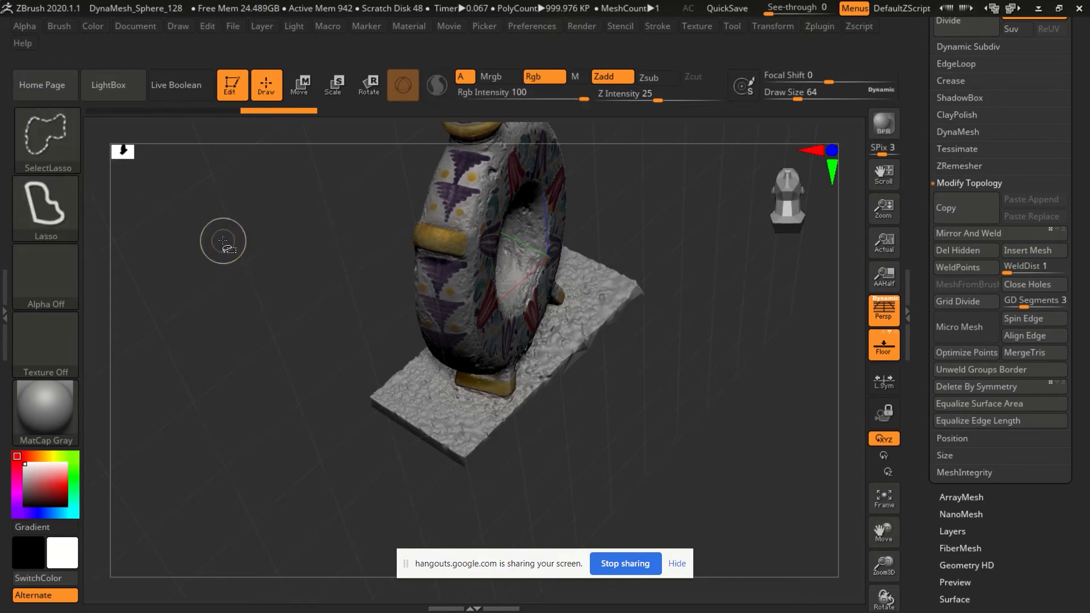
key(ctrl+shift)
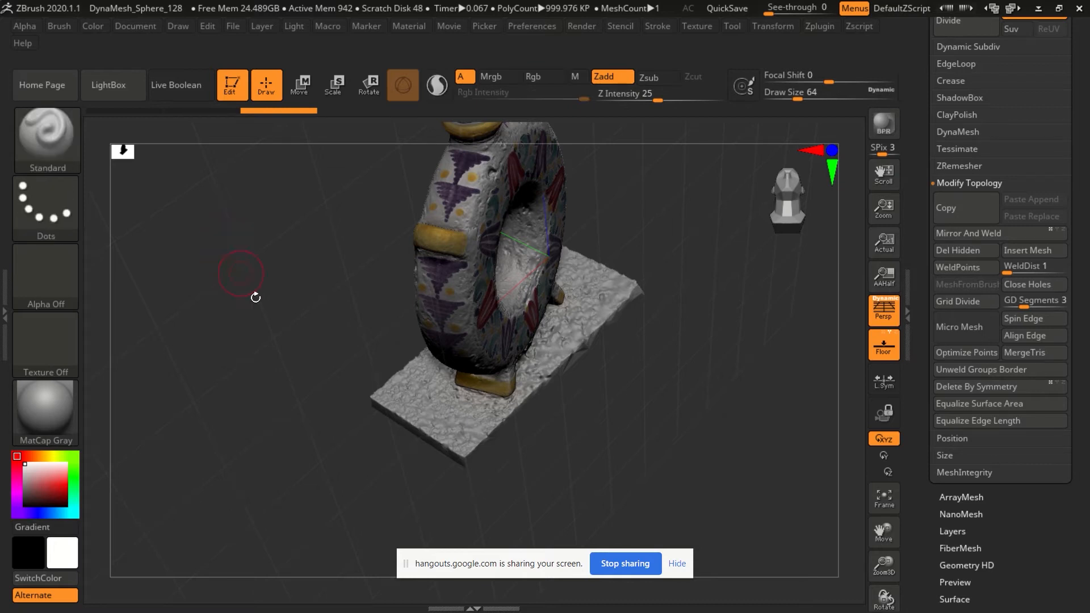
key(ctrl+shift)
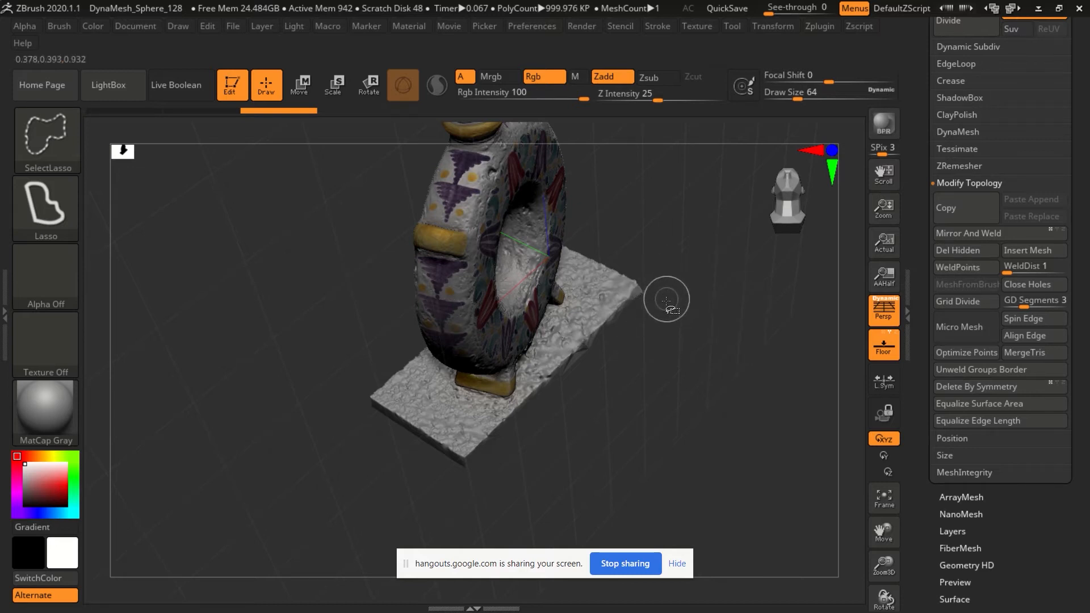
mouse_move(676, 266)
mouse_down()
mouse_move(585, 266)
mouse_move(567, 321)
mouse_move(531, 363)
mouse_move(413, 386)
mouse_move(363, 432)
mouse_move(652, 477)
mouse_move(744, 318)
mouse_move(642, 241)
mouse_up()
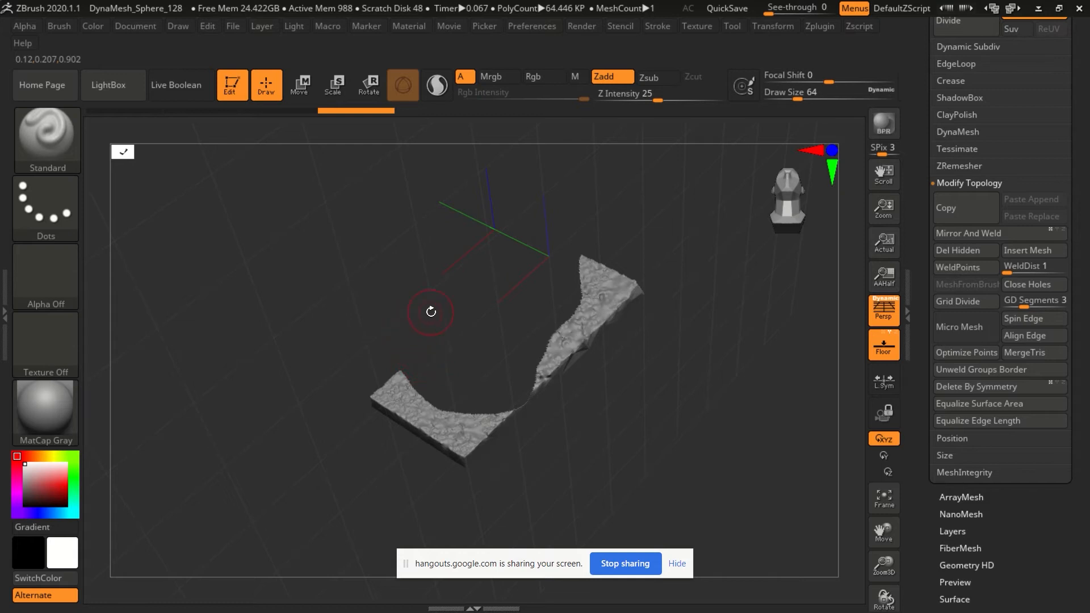
mouse_move(468, 316)
mouse_down()
mouse_move(483, 305)
mouse_move(462, 322)
mouse_move(445, 290)
mouse_move(467, 303)
mouse_up()
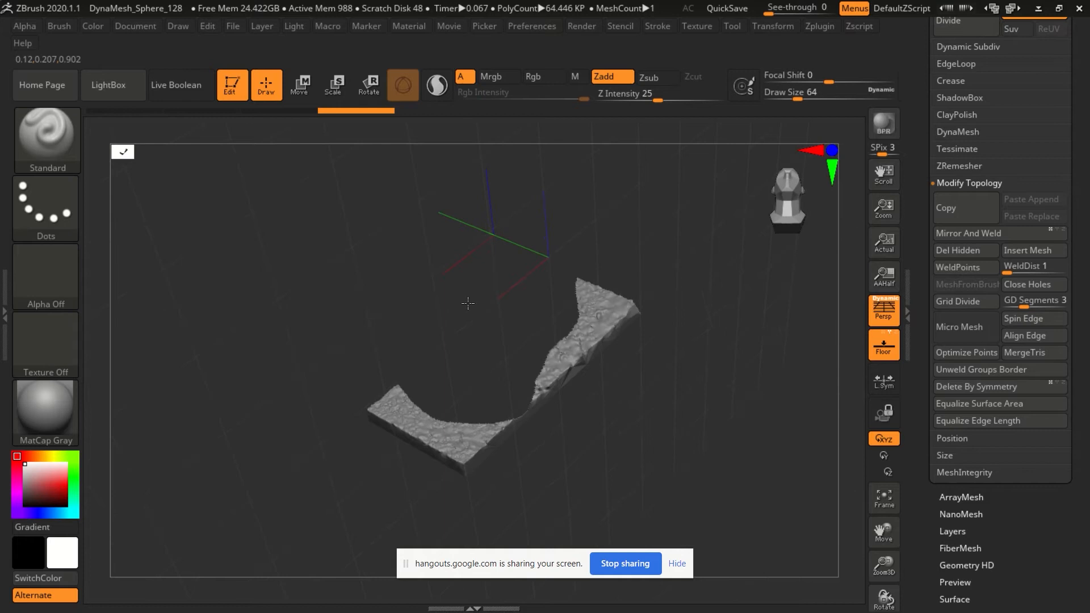
Invert the visibility to bring back the flask without the outer slab strip, and delete the hidden geometry.
key(ctrl+shift)
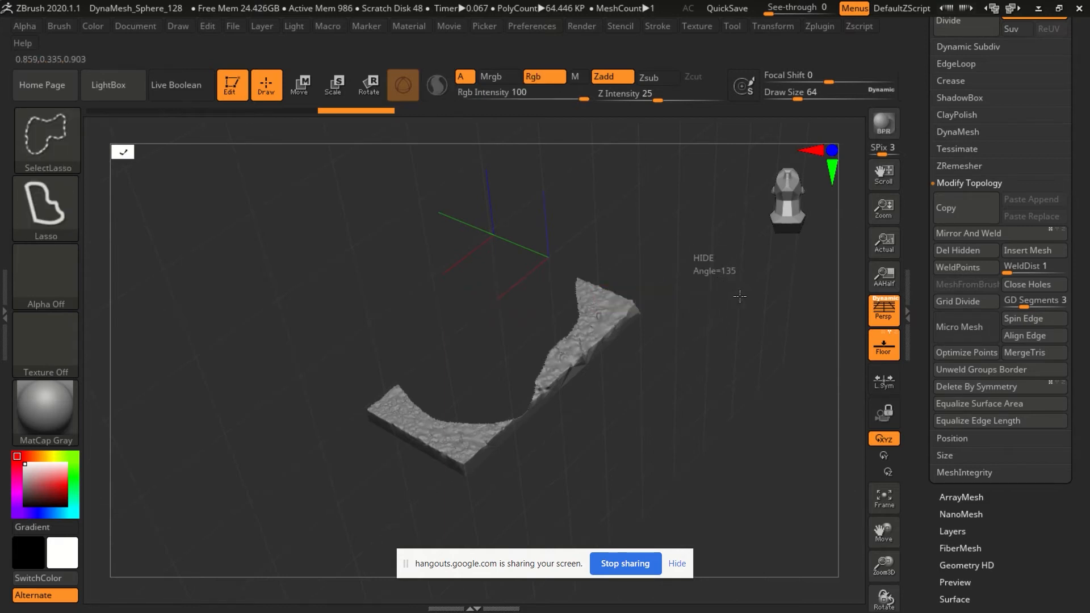
mouse_move(747, 303)
ctrl+shift+mouse_down()
mouse_move(703, 272)
mouse_move(705, 258)
mouse_move(453, 379)
mouse_move(400, 338)
mouse_move(397, 360)
mouse_move(433, 419)
mouse_move(415, 410)
mouse_move(448, 405)
mouse_move(429, 421)
ctrl+shift+mouse_up()
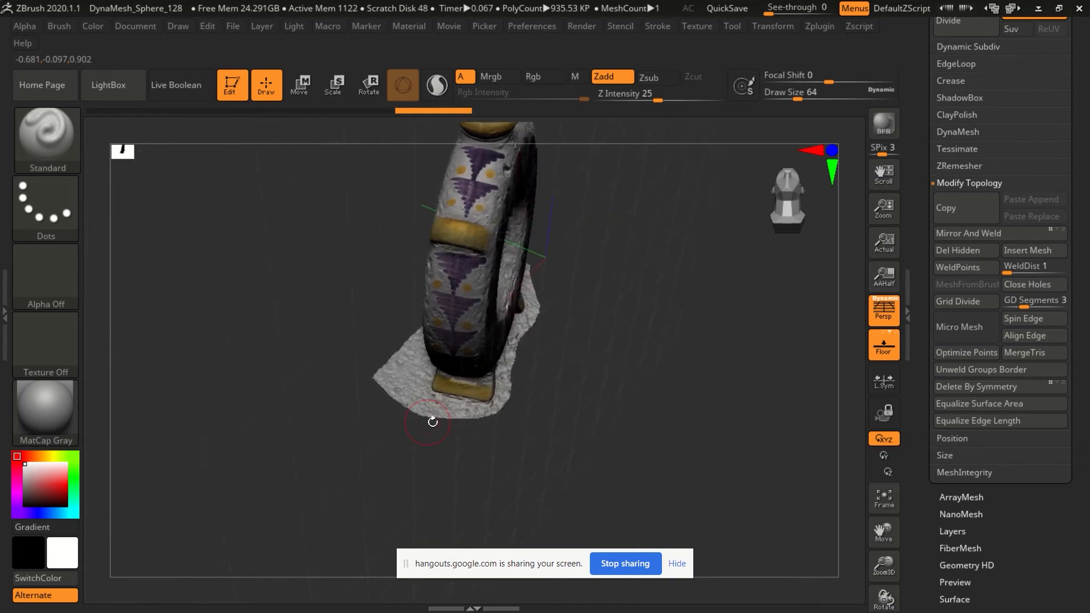
click(952, 253)
Lasso the remaining slab along the flask's opposite side and invert the visibility to hide that piece.
drag(514, 458, 601, 469)
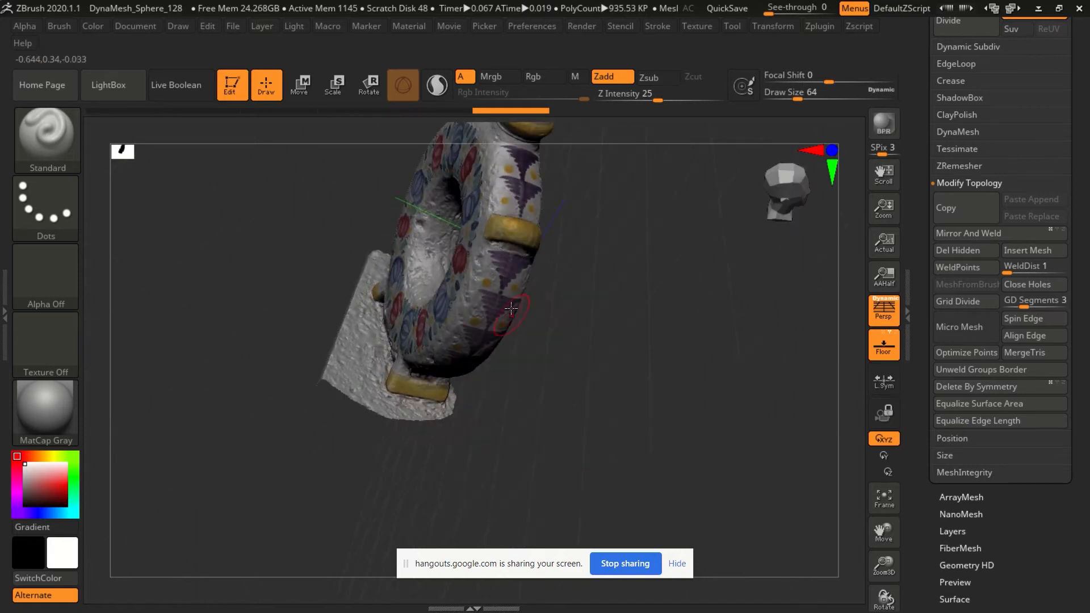
drag(511, 308, 497, 304)
drag(418, 293, 466, 273)
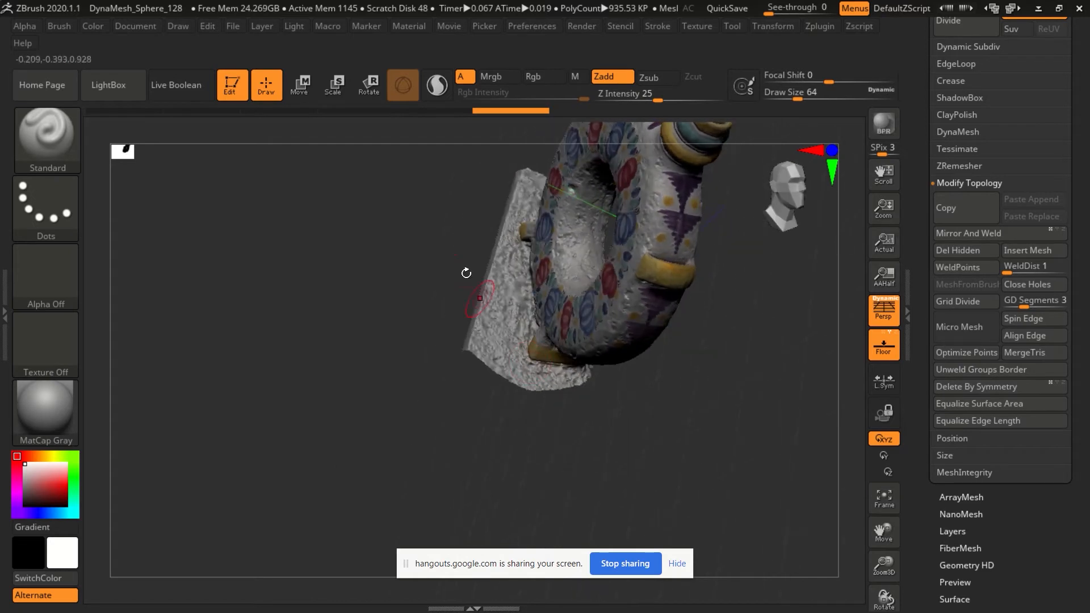
key(ctrl+shift)
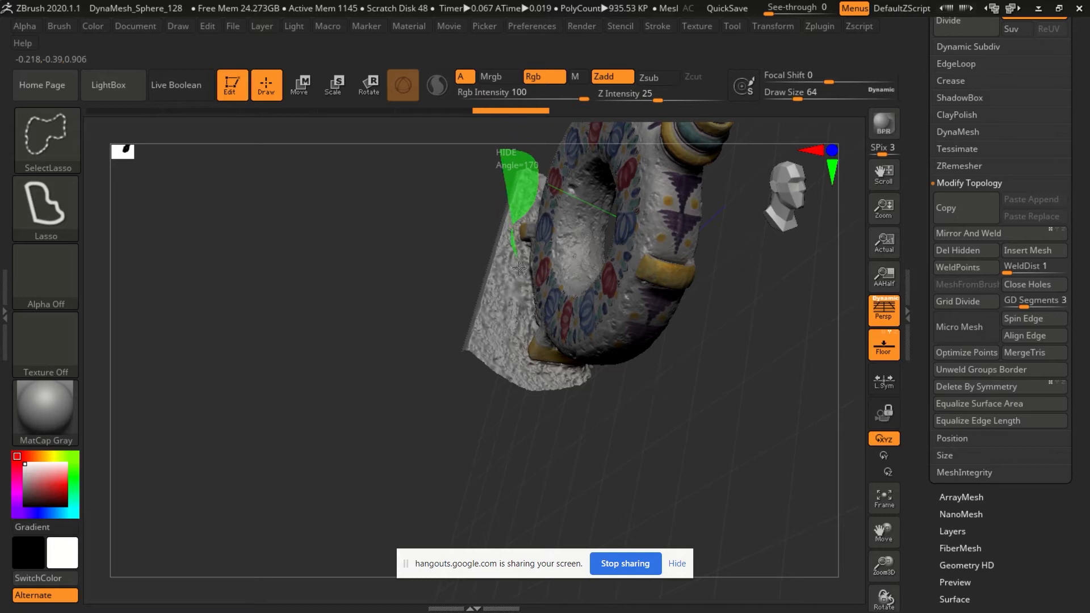
mouse_move(521, 361)
ctrl+shift+mouse_down()
mouse_move(559, 400)
mouse_move(375, 284)
mouse_move(498, 151)
ctrl+shift+mouse_up()
key(ctrl+shift)
mouse_move(282, 206)
ctrl+shift+mouse_down()
mouse_move(260, 214)
mouse_move(287, 206)
ctrl+shift+mouse_up()
mouse_move(470, 336)
mouse_down()
mouse_move(432, 267)
mouse_move(461, 282)
mouse_up()
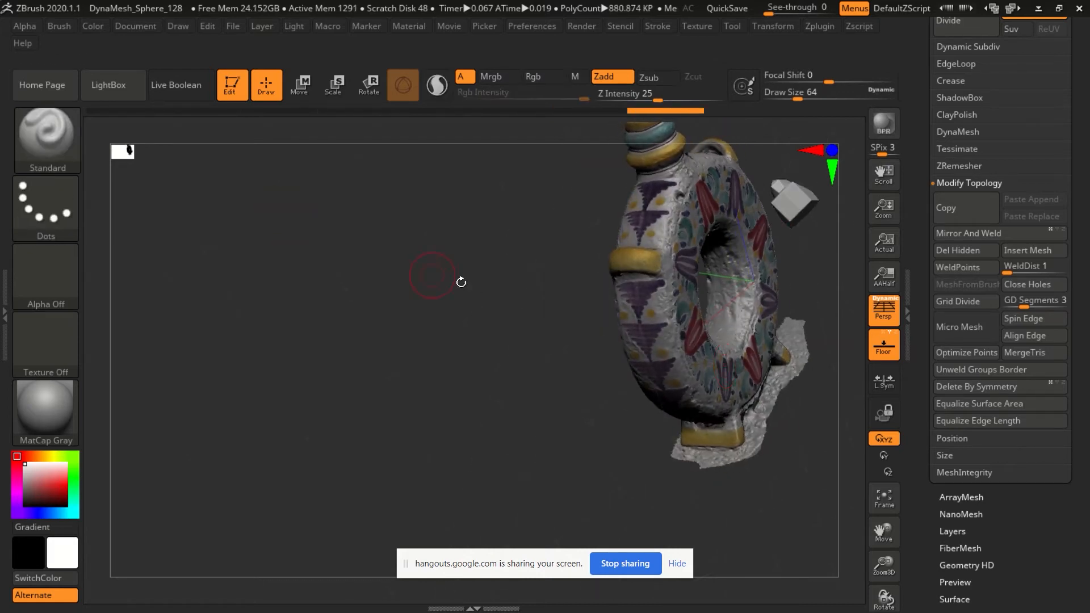
Delete the hidden slab piece, and lasso off the pointed slab remnant beyond the flask's foot by inverting the visibility and deleting the hidden part.
click(967, 253)
drag(596, 418, 650, 421)
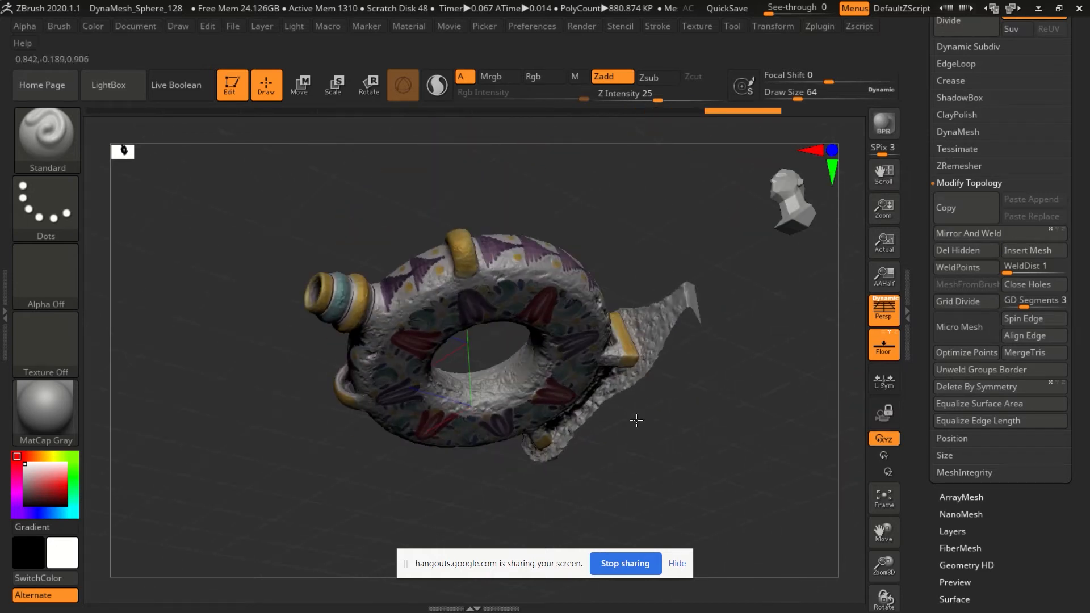
mouse_move(733, 248)
ctrl+shift+mouse_down()
mouse_move(664, 271)
mouse_move(638, 306)
mouse_move(648, 400)
mouse_move(744, 372)
mouse_move(735, 261)
ctrl+shift+mouse_up()
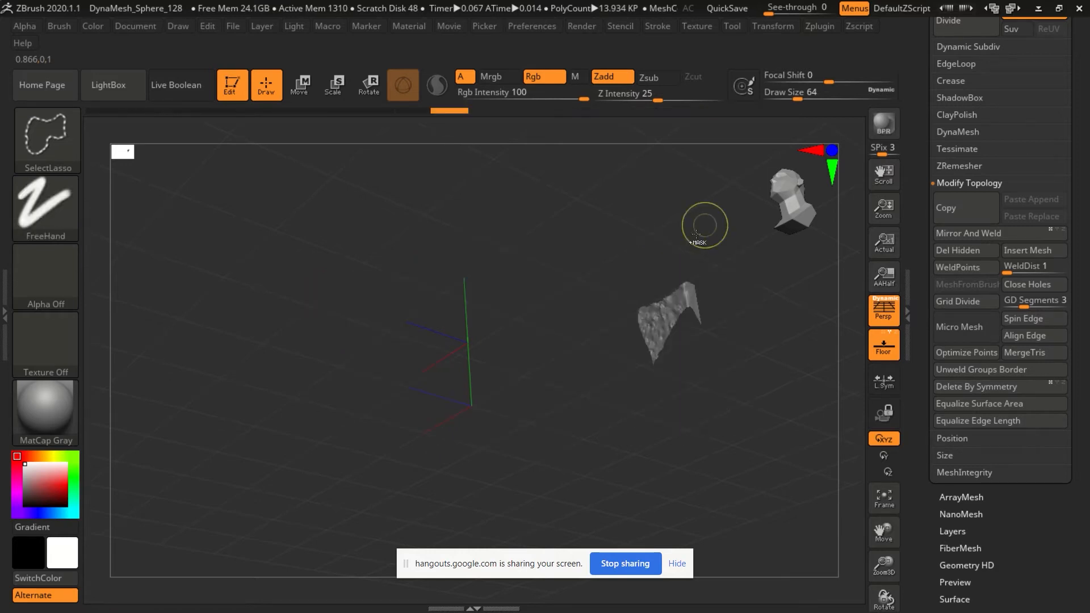
ctrl+shift+click(710, 199)
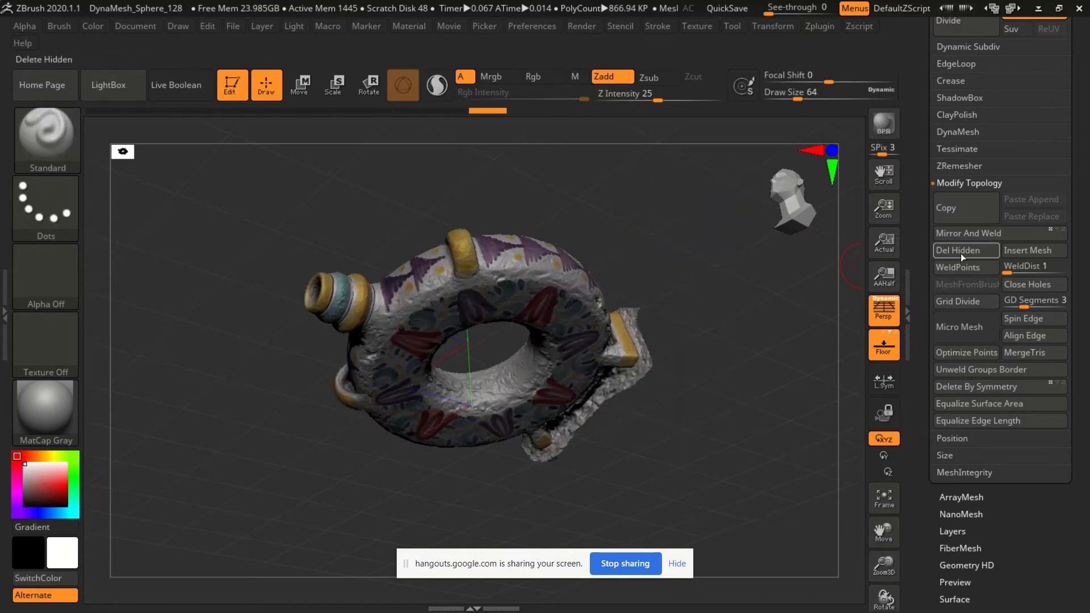
Isolate the slab's outer edge strip between the two feet with a lasso and invert the visibility to hide that strip.
mouse_move(567, 432)
mouse_down()
mouse_move(425, 412)
mouse_move(511, 392)
mouse_up()
mouse_move(511, 392)
ctrl+right_down()
mouse_move(730, 357)
mouse_move(454, 395)
ctrl+right_up()
mouse_move(619, 219)
ctrl+shift+mouse_down()
mouse_move(582, 239)
mouse_move(562, 339)
mouse_move(736, 250)
mouse_move(692, 179)
ctrl+shift+mouse_up()
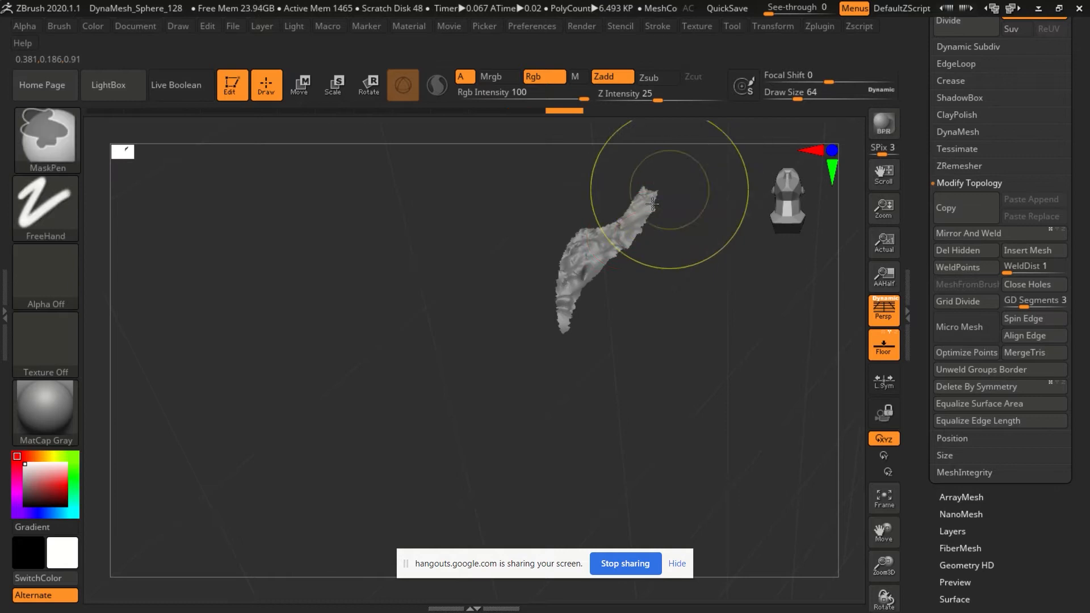
ctrl+shift+click(744, 291)
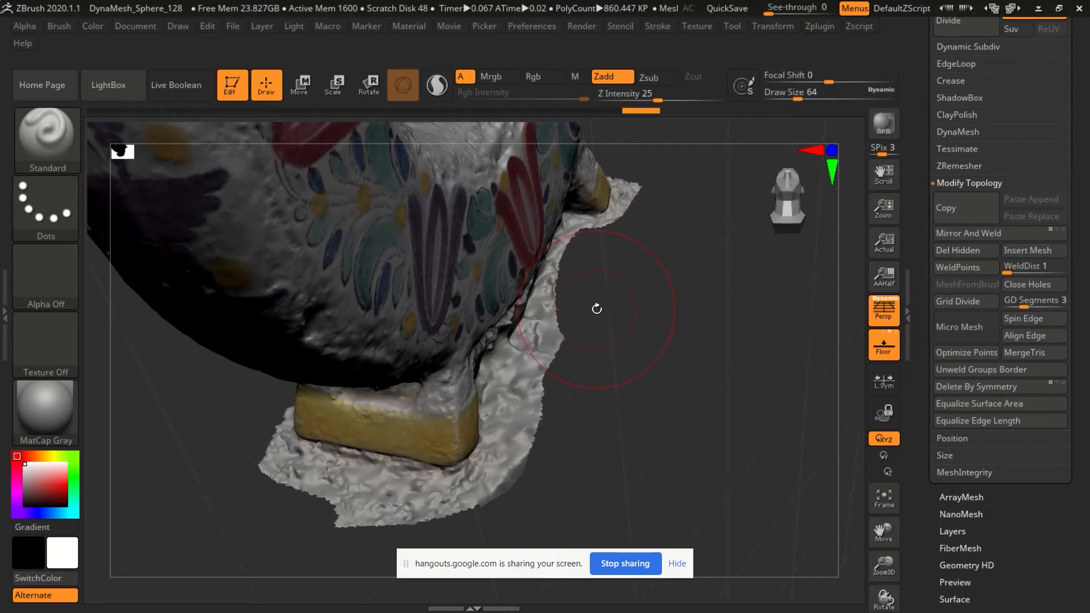
Try lassoing the slab around the far foot and inverting the visibility, and restore the whole mesh to view.
mouse_move(681, 165)
ctrl+shift+mouse_down()
mouse_move(573, 197)
mouse_move(701, 250)
mouse_move(687, 170)
ctrl+shift+mouse_up()
drag(605, 277, 611, 320)
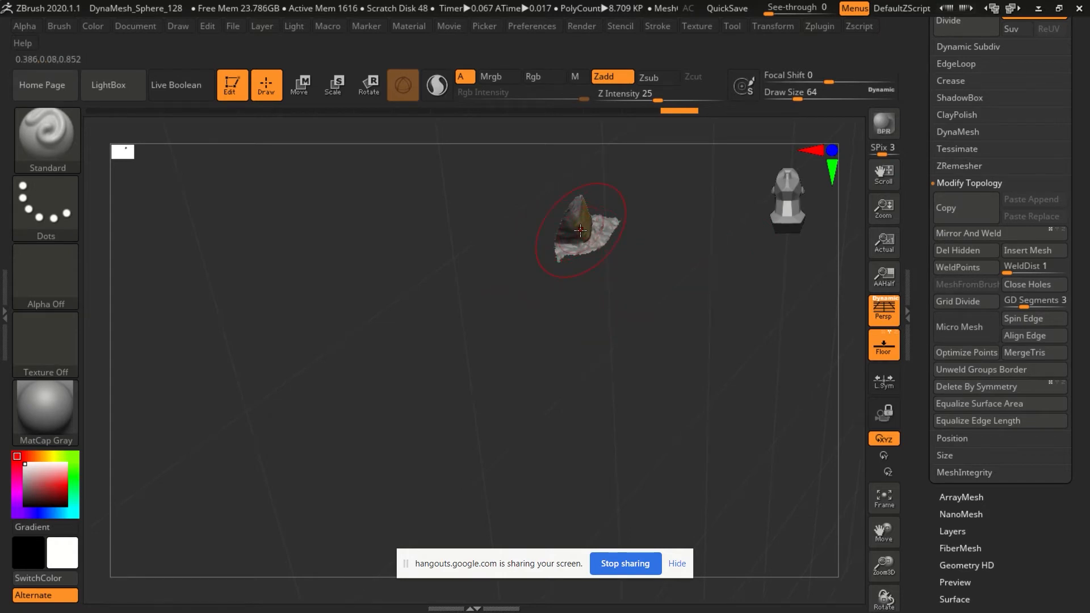
ctrl+shift+click(585, 235)
mouse_move(557, 288)
mouse_down()
mouse_move(628, 313)
mouse_move(630, 301)
mouse_move(635, 320)
mouse_move(621, 319)
mouse_move(641, 322)
mouse_up()
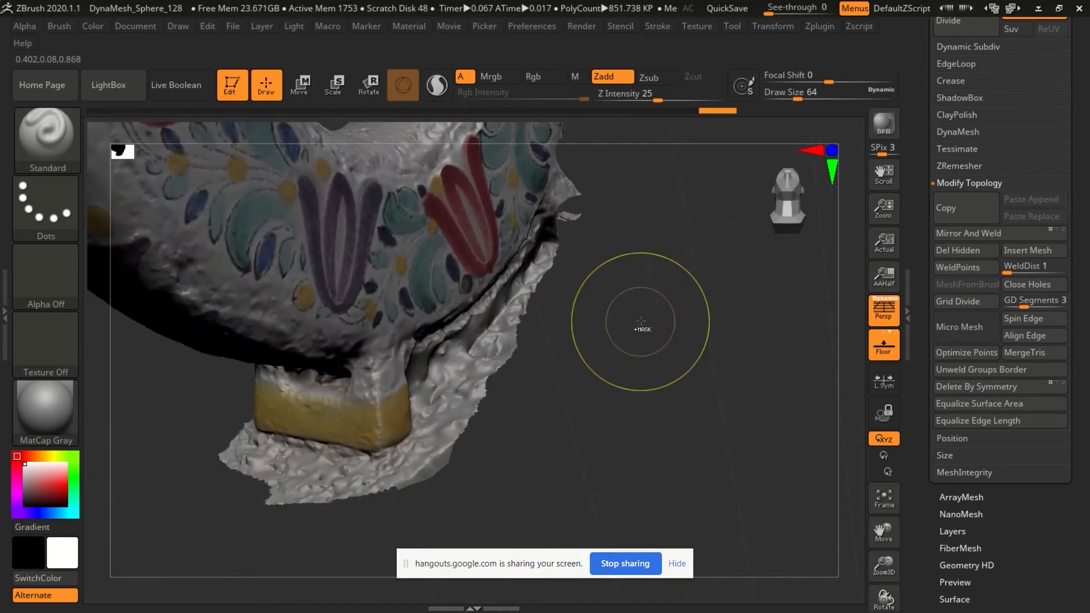
ctrl+shift+click(704, 301)
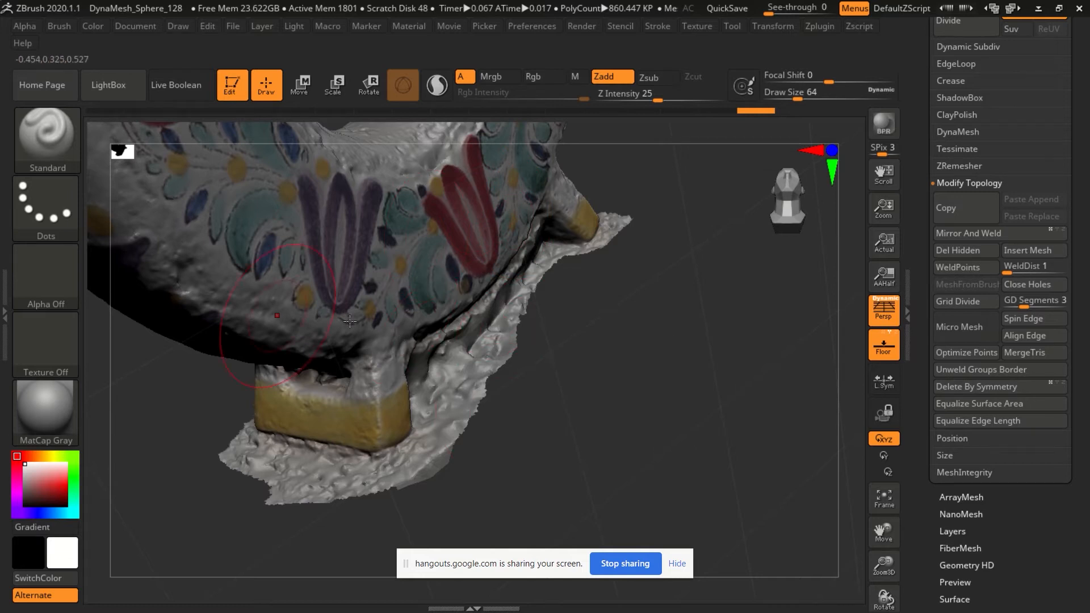
Paint a freehand mask over the slab between the flask's two feet with the MaskPen brush.
drag(646, 348, 641, 270)
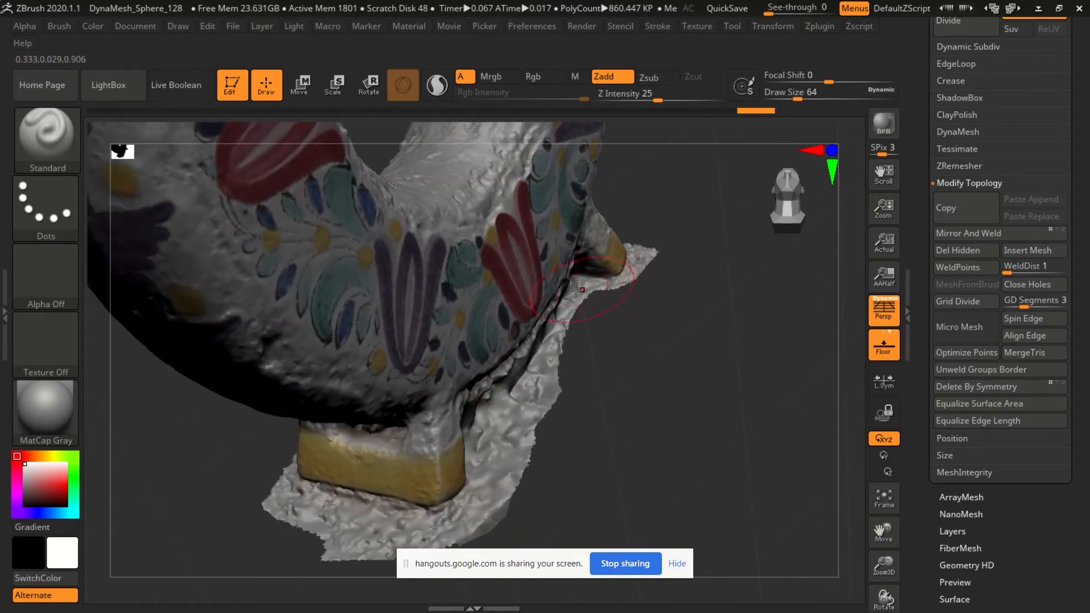
drag(501, 421, 554, 407)
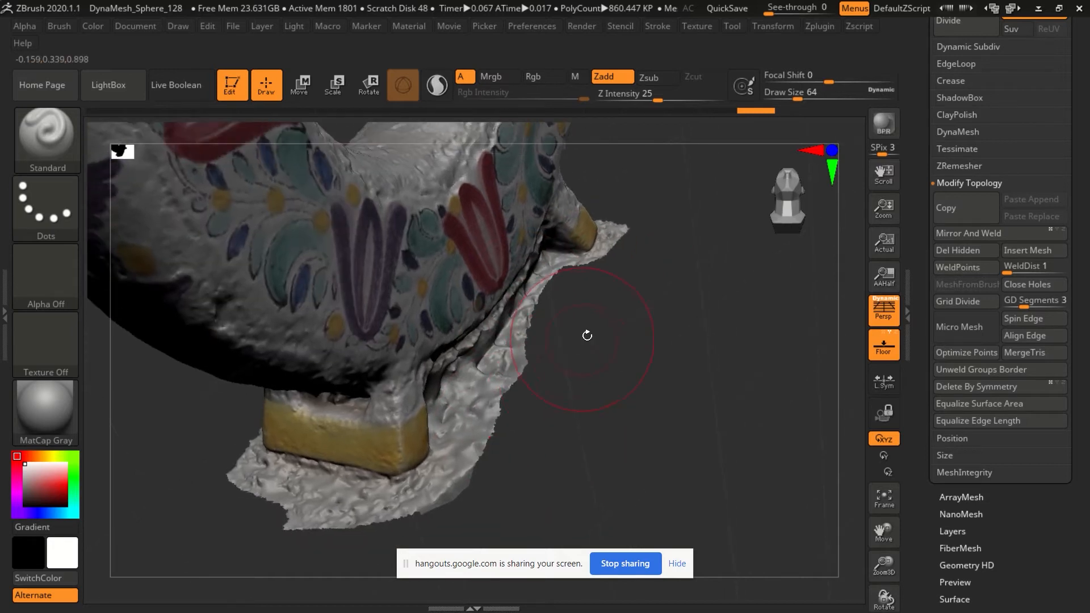
mouse_move(591, 328)
mouse_down()
mouse_move(598, 321)
mouse_move(609, 340)
mouse_up()
key(ctrl)
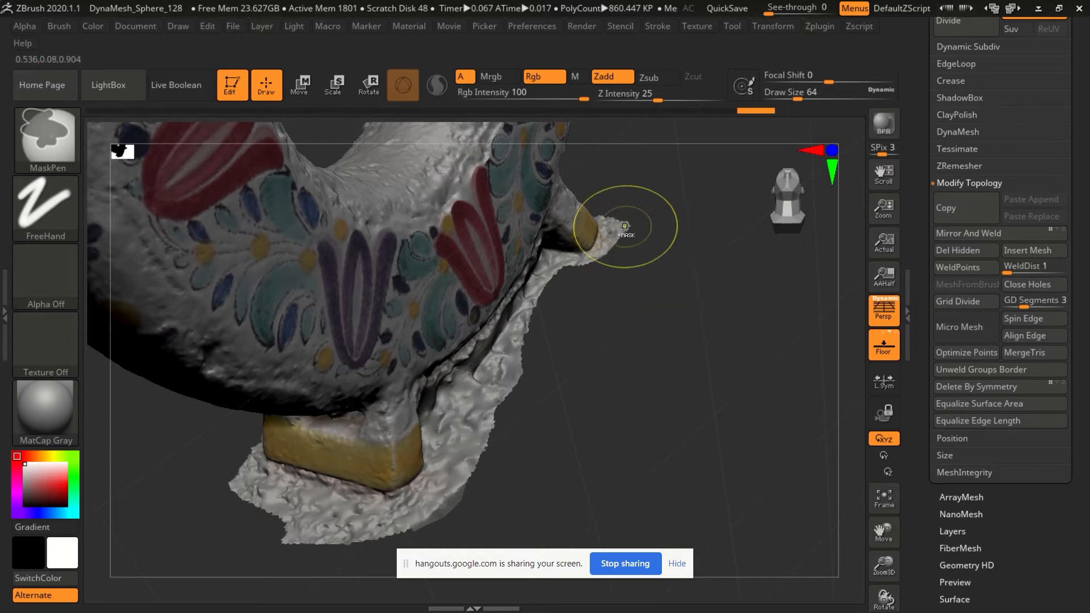
mouse_move(483, 420)
ctrl+mouse_down()
mouse_move(483, 432)
mouse_move(494, 386)
mouse_move(497, 423)
mouse_move(454, 482)
mouse_move(522, 407)
mouse_move(511, 352)
mouse_move(576, 369)
mouse_move(600, 435)
mouse_move(592, 444)
ctrl+mouse_up()
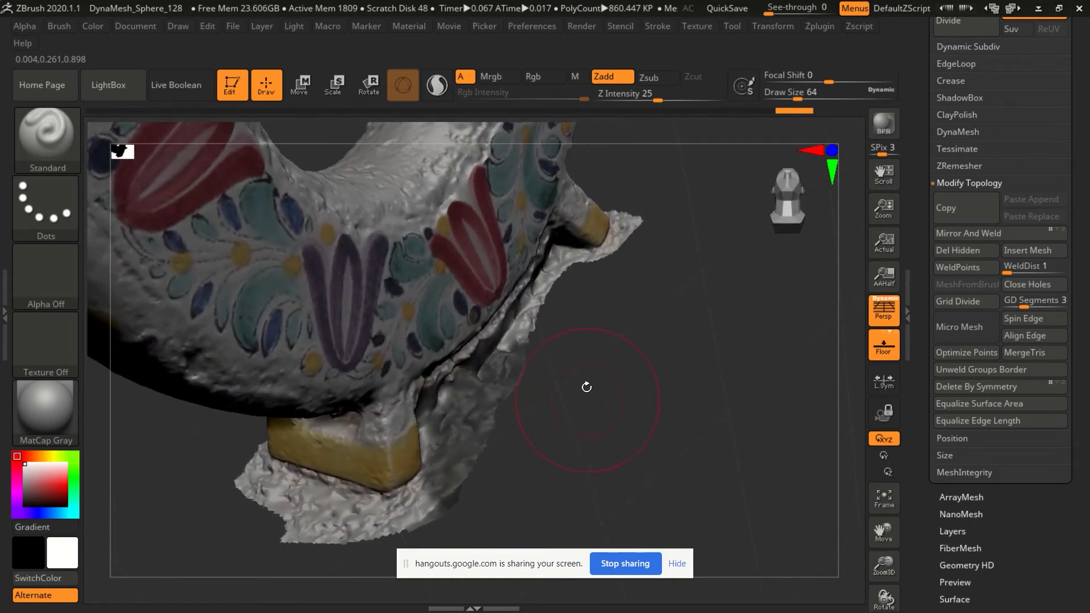
mouse_move(579, 370)
mouse_down()
mouse_move(591, 392)
mouse_move(581, 387)
mouse_move(566, 417)
mouse_move(601, 380)
mouse_up()
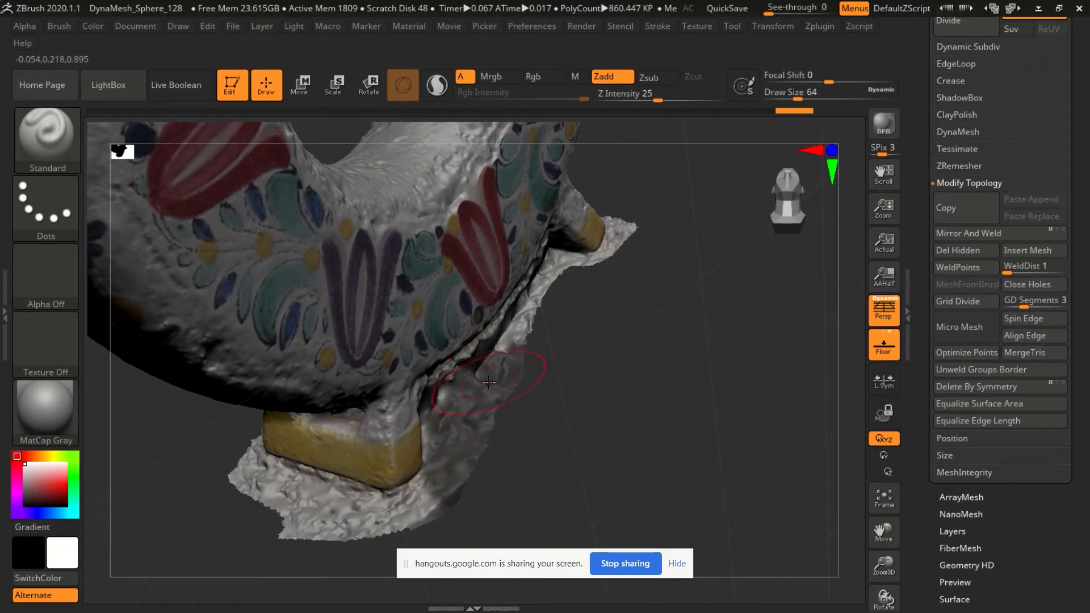
drag(547, 398, 553, 388)
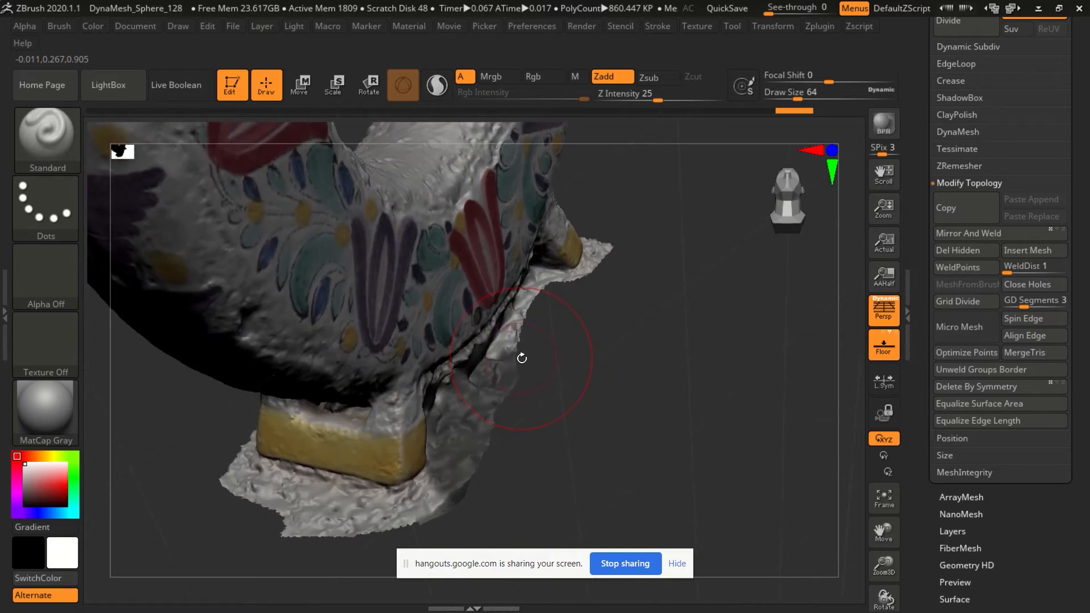
Clear the mask from the mesh and paint a fresh mask over the slab beside the near foot.
key(ctrl)
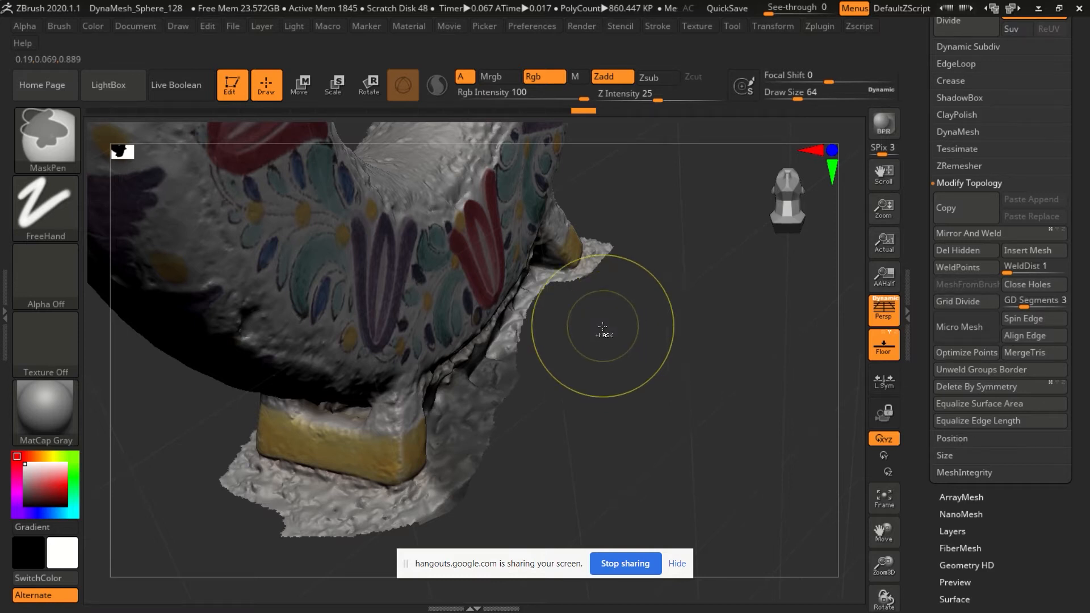
mouse_move(603, 328)
ctrl+mouse_down()
mouse_move(685, 365)
mouse_move(685, 404)
ctrl+mouse_up()
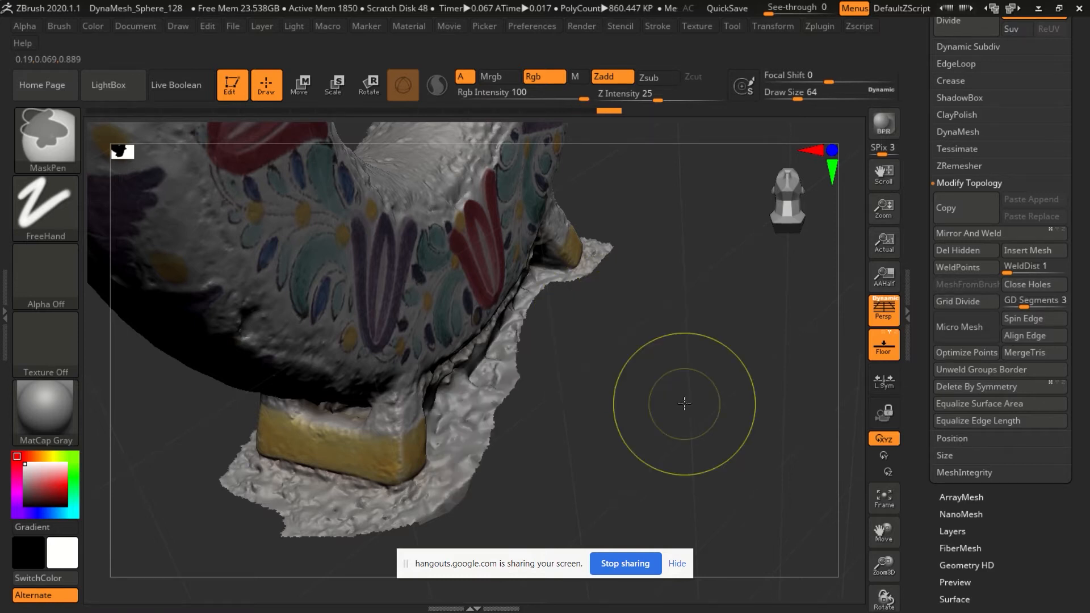
mouse_move(475, 438)
ctrl+mouse_down()
mouse_move(493, 392)
mouse_move(478, 456)
ctrl+mouse_up()
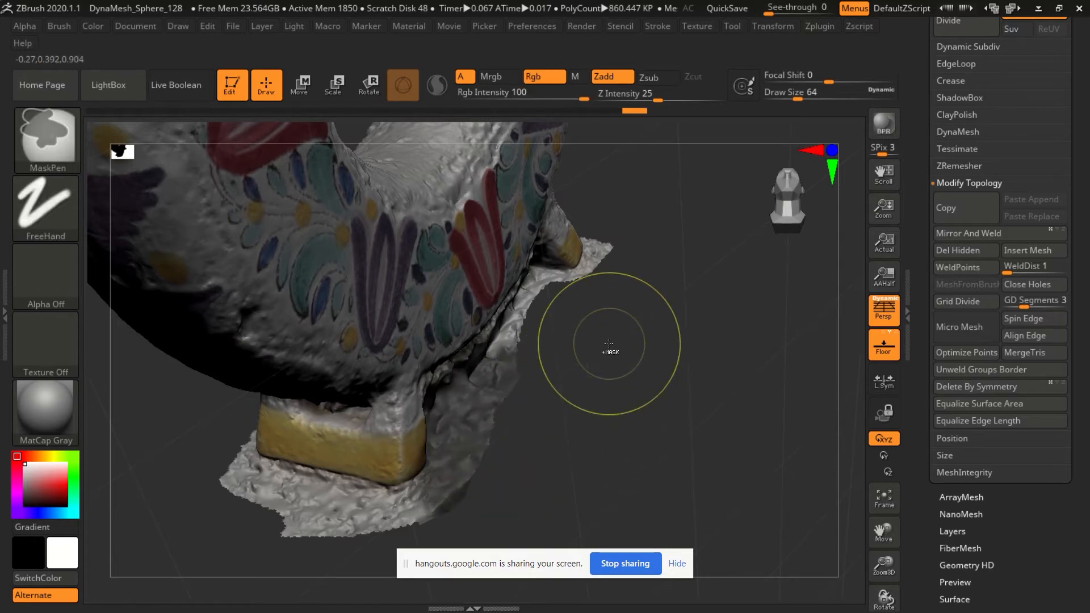
mouse_move(608, 344)
mouse_down()
mouse_move(629, 396)
mouse_move(609, 382)
mouse_up()
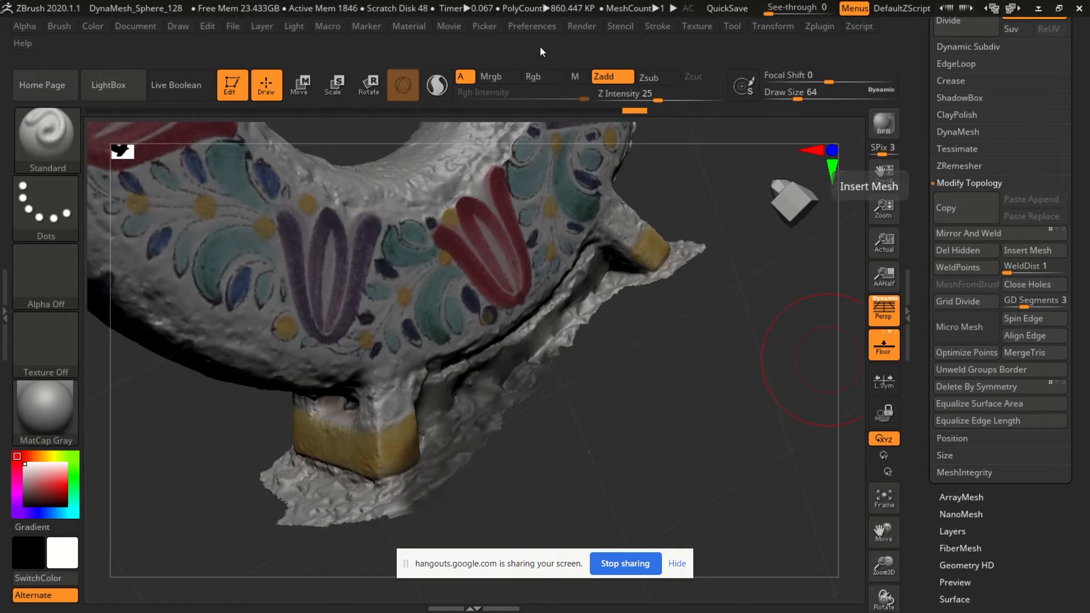
Invert the mask so the flask is protected and the slab strip is left unmasked.
key(ctrl)
ctrl+click(632, 428)
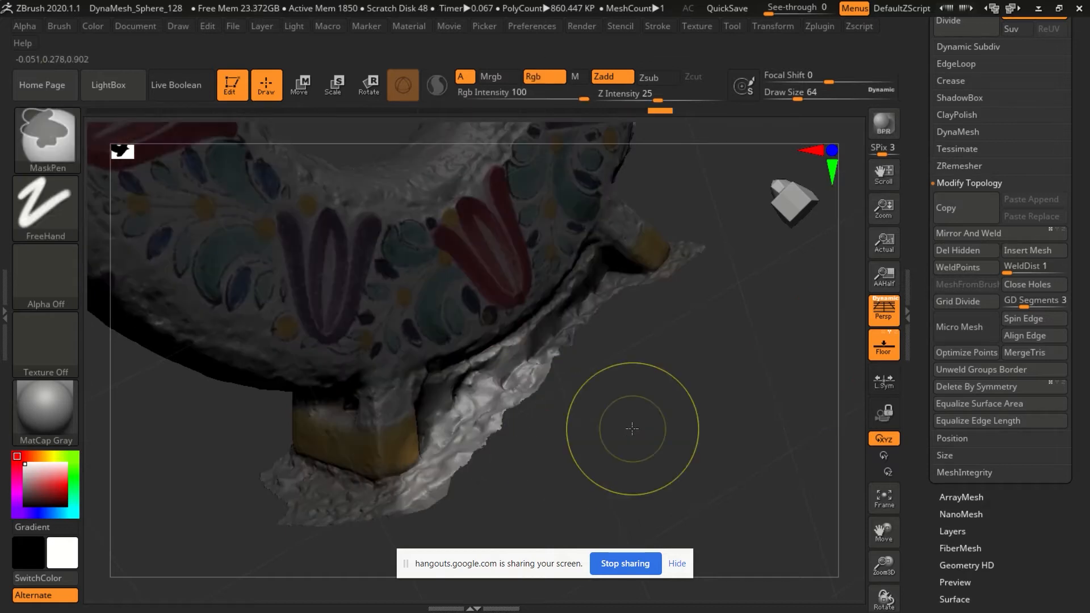
mouse_move(594, 457)
mouse_down()
mouse_move(606, 481)
mouse_move(593, 331)
mouse_up()
mouse_move(505, 437)
mouse_down()
mouse_move(525, 449)
mouse_move(527, 437)
mouse_move(487, 488)
mouse_move(494, 465)
mouse_move(521, 455)
mouse_up()
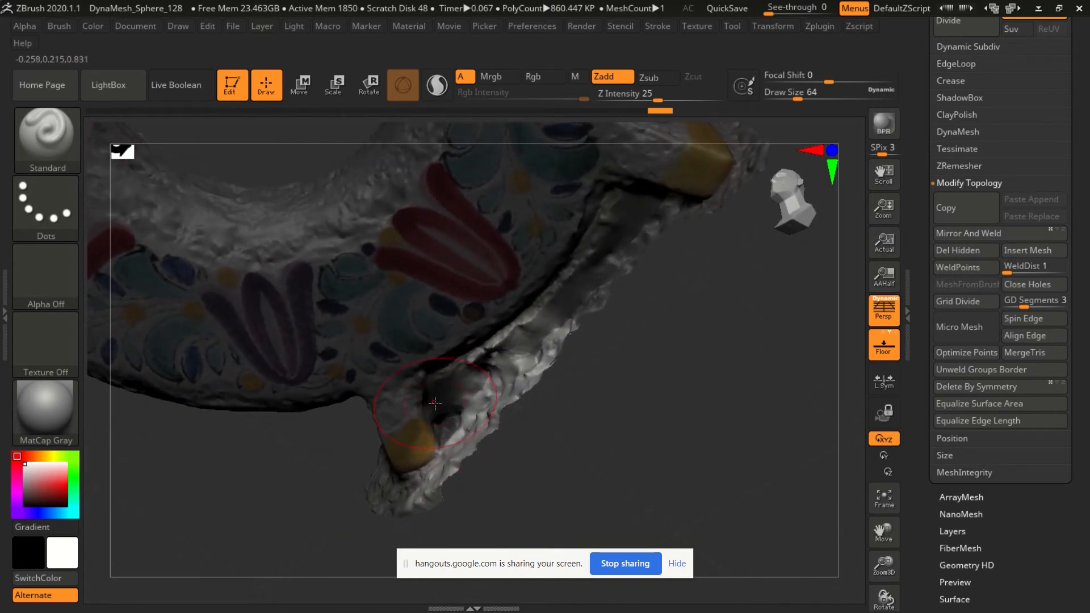
key(ctrl)
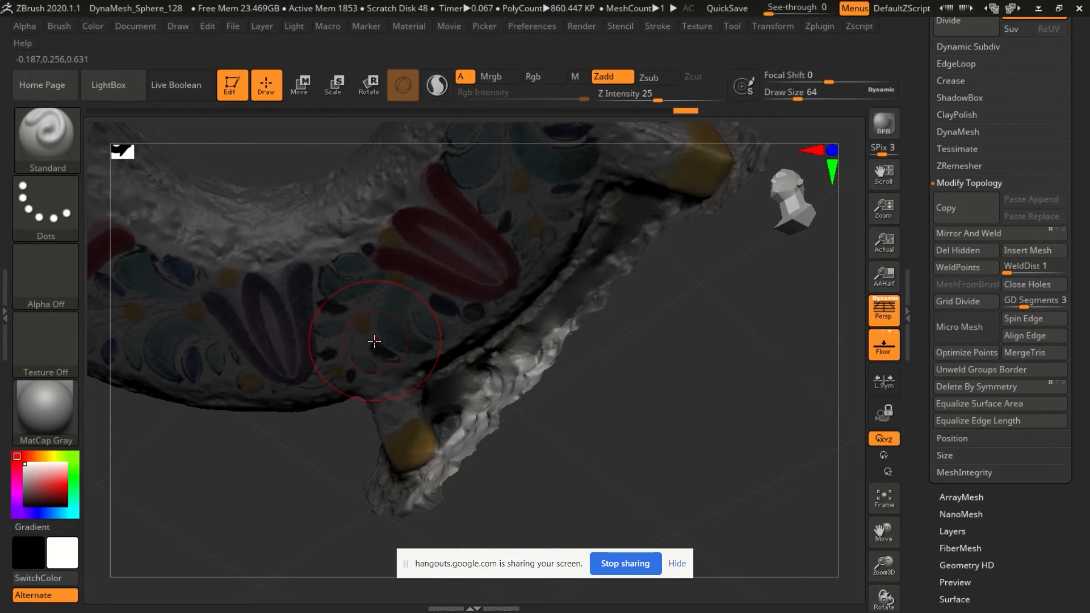
right_drag(380, 351, 402, 360)
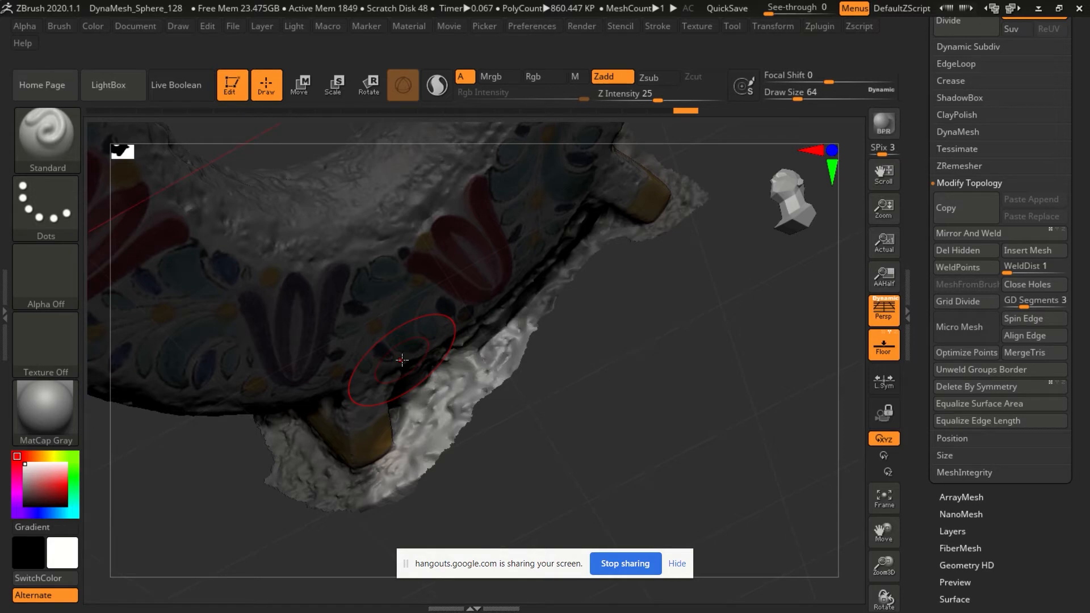
drag(486, 364, 555, 371)
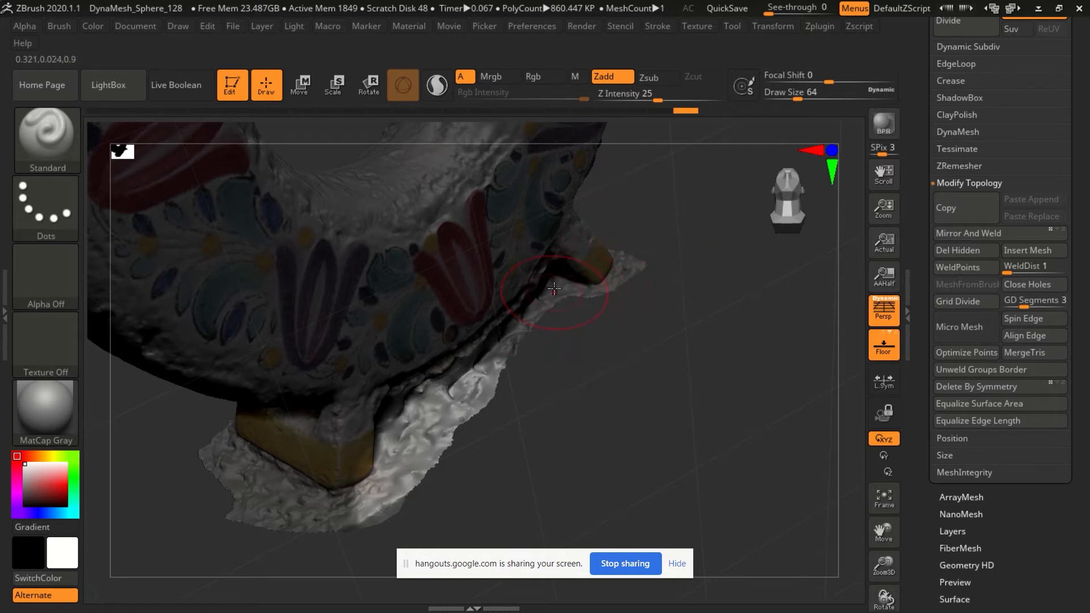
drag(542, 397, 518, 396)
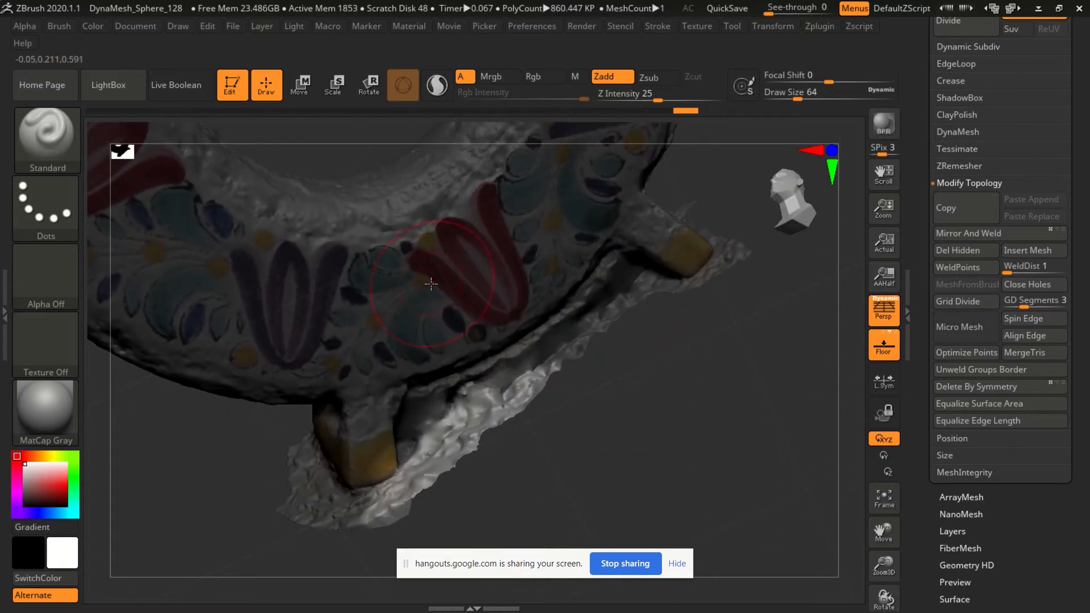
right_drag(461, 407, 464, 392)
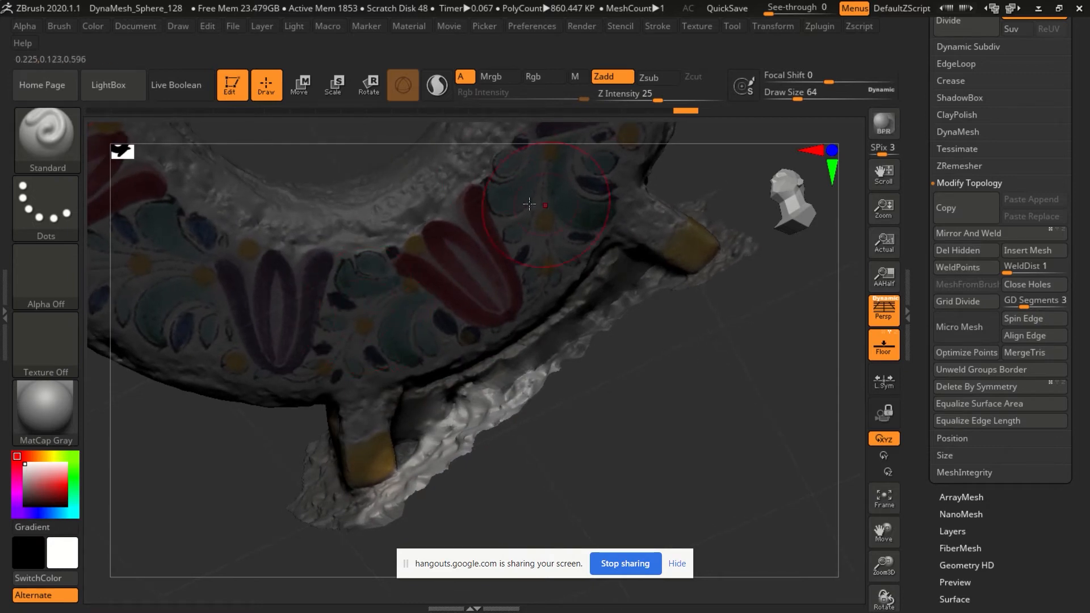
Extend the unmasked slab area beside the near foot by inverting the mask, painting, and inverting back, and mask over the foot's leg.
key(ctrl)
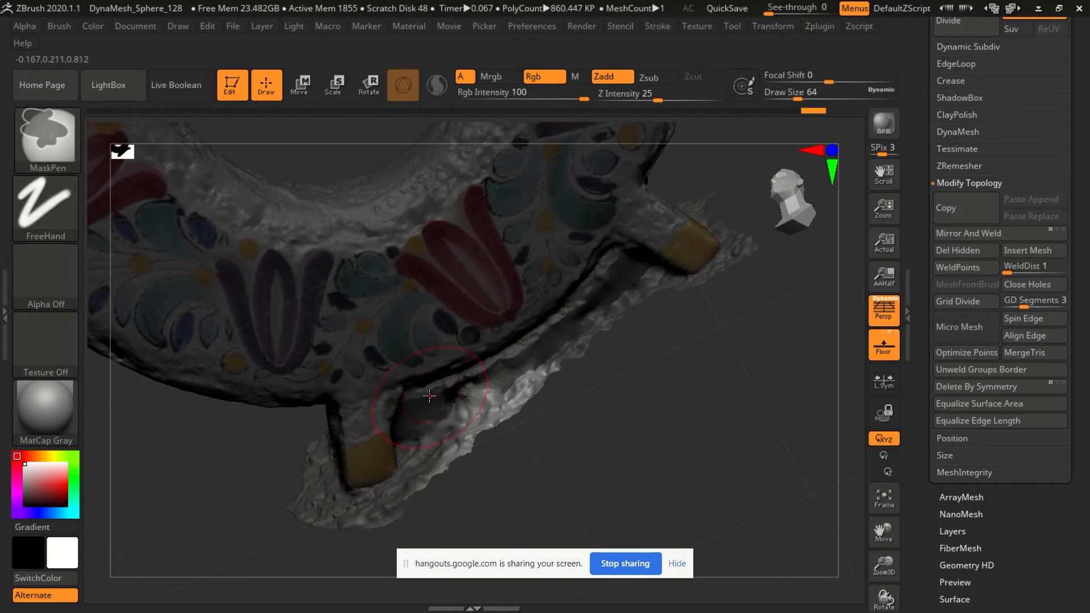
key(ctrl)
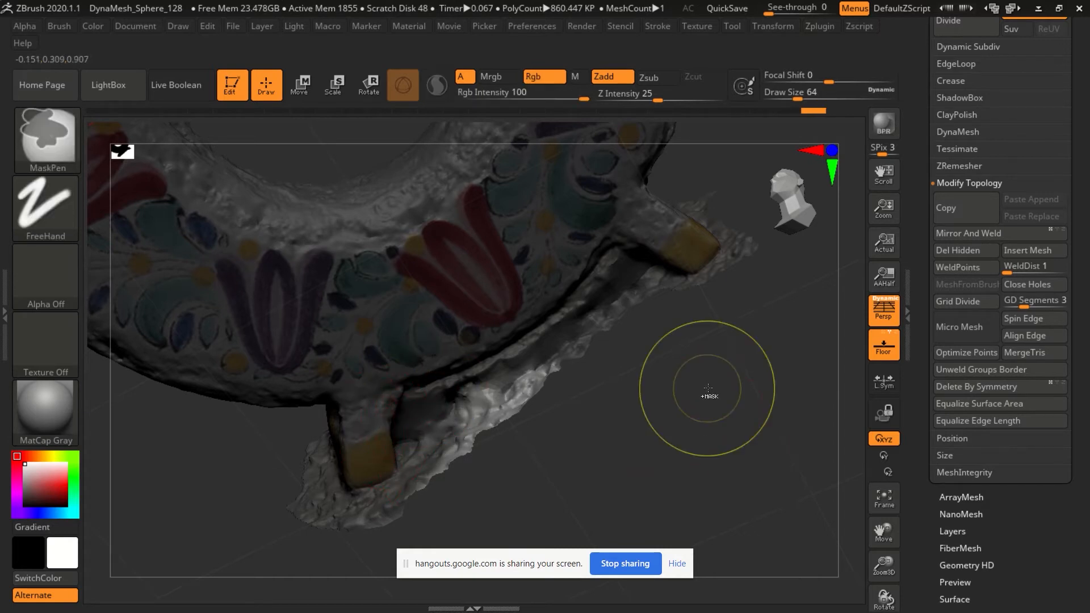
ctrl+click(706, 389)
mouse_move(479, 445)
ctrl+mouse_down()
mouse_move(454, 432)
mouse_move(435, 474)
mouse_move(457, 470)
ctrl+mouse_up()
ctrl+click(615, 389)
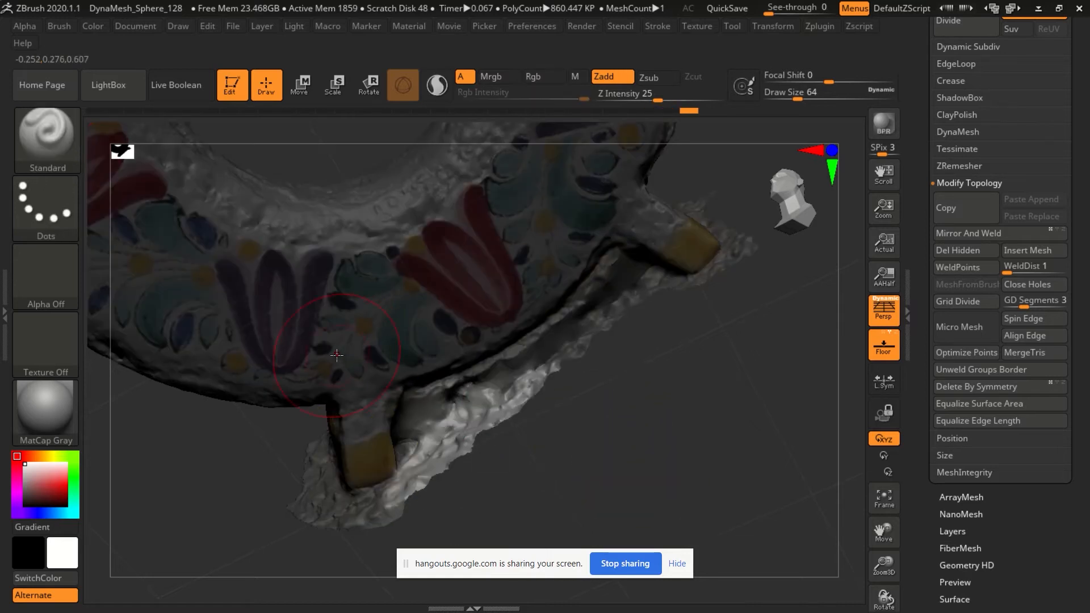
ctrl+drag(342, 385, 342, 433)
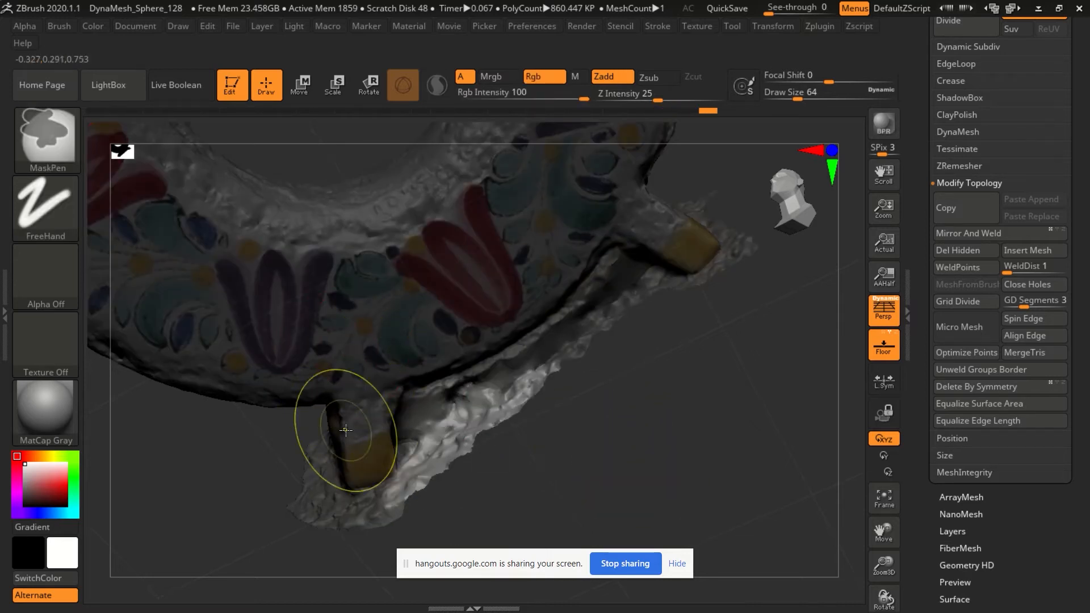
Clear the mask from the entire flask mesh.
drag(623, 377, 643, 386)
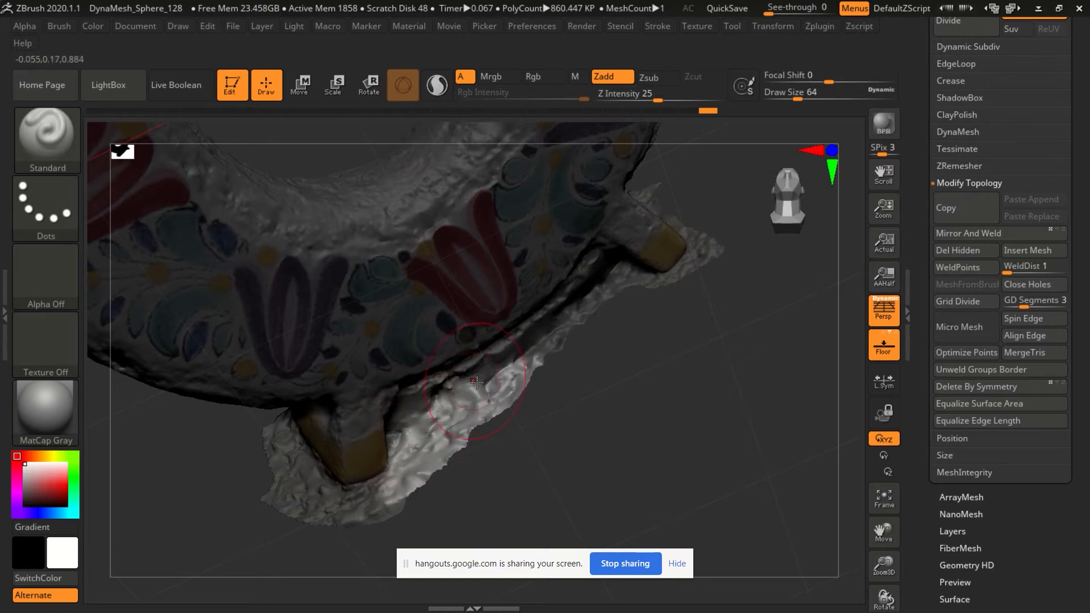
drag(580, 415, 592, 390)
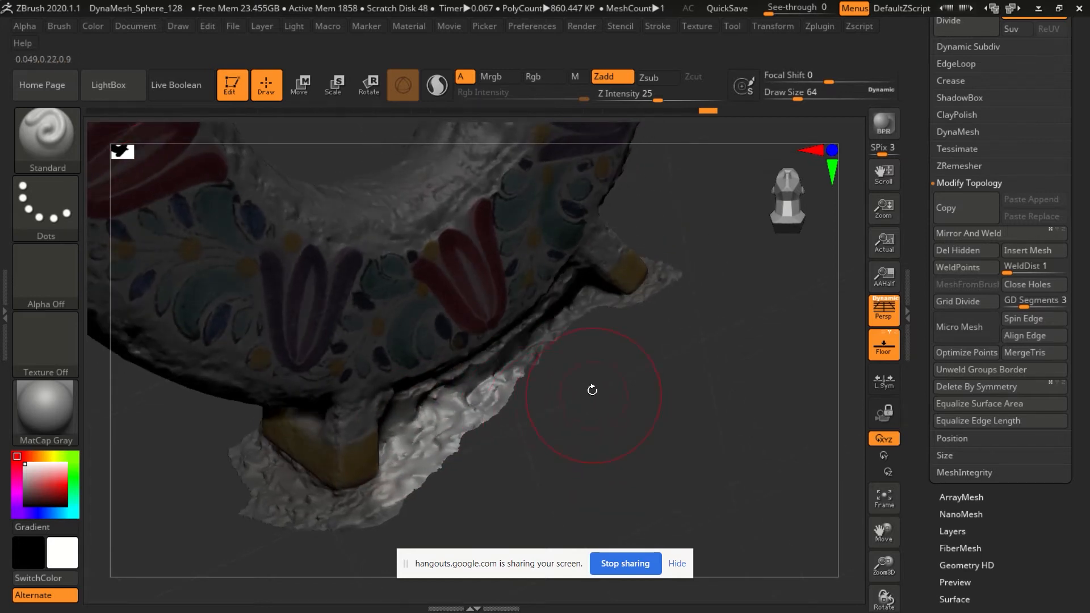
key(ctrl)
ctrl+click(592, 389)
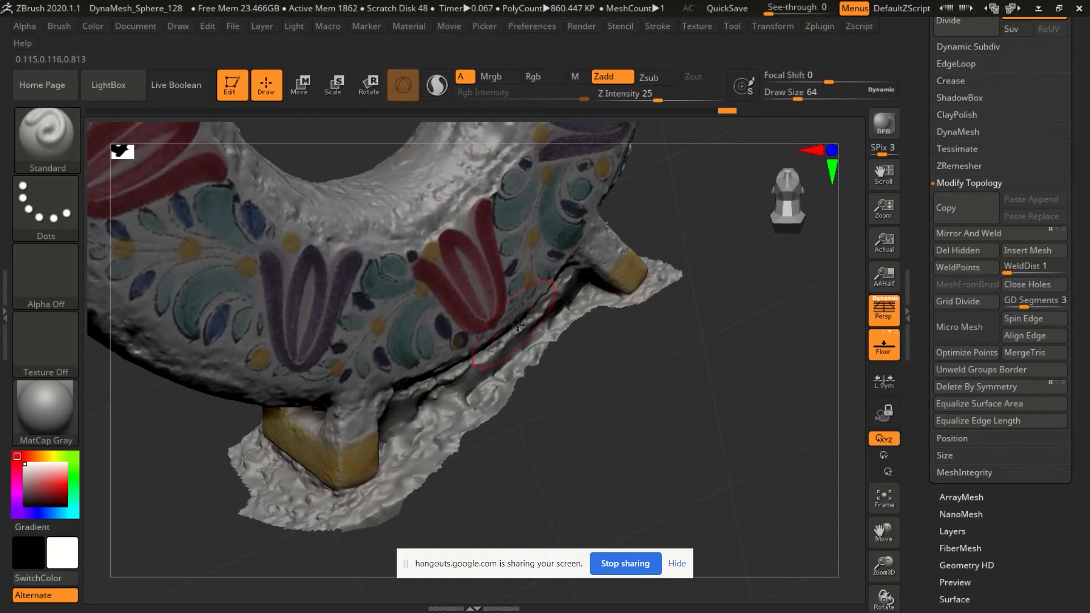
key(ctrl+f)
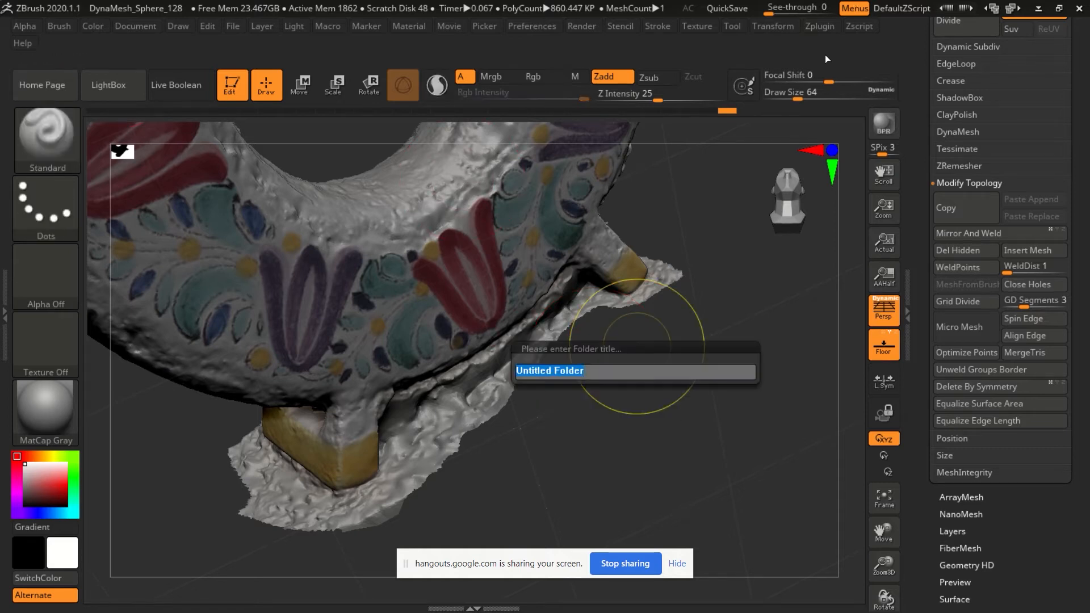
click(662, 370)
key(BackSpace)
key(BackSpace)
key(BackSpace)
key(BackSpace)
key(BackSpace)
key(BackSpace)
key(BackSpace)
key(BackSpace)
key(BackSpace)
key(BackSpace)
key(BackSpace)
key(BackSpace)
key(BackSpace)
key(BackSpace)
key(BackSpace)
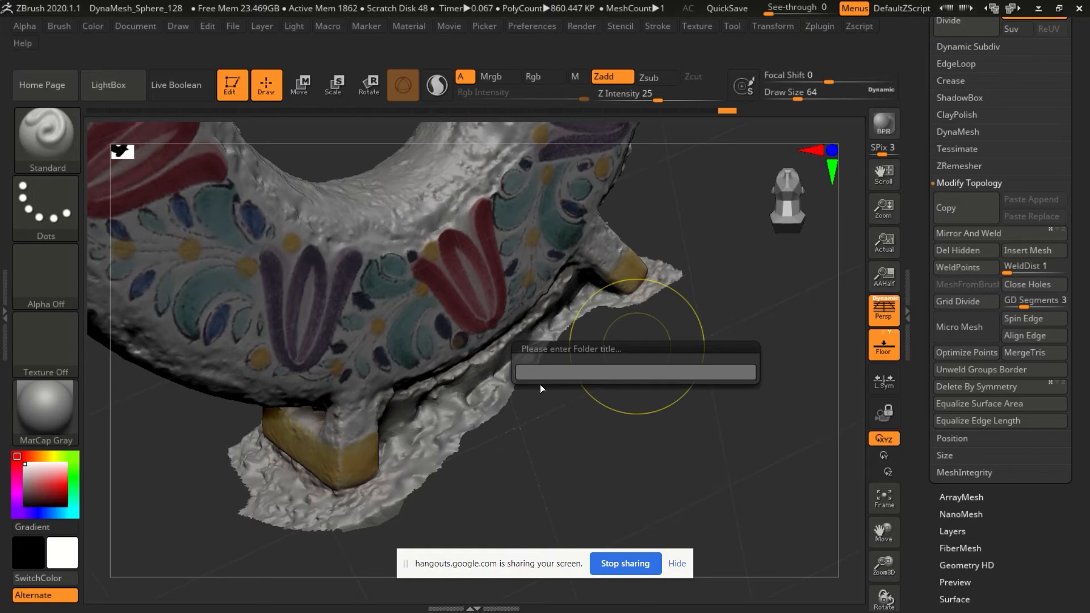
key(Return)
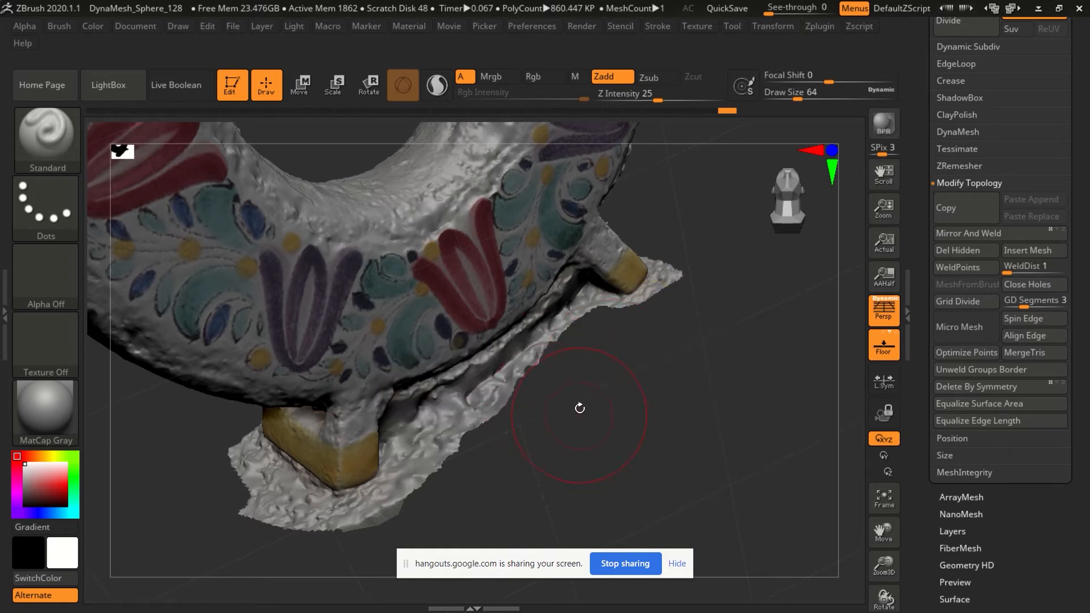
Show the polygroup wireframe and examine how the slab strip beside the near foot is grouped from several angles.
key(ctrl)
drag(576, 381, 619, 388)
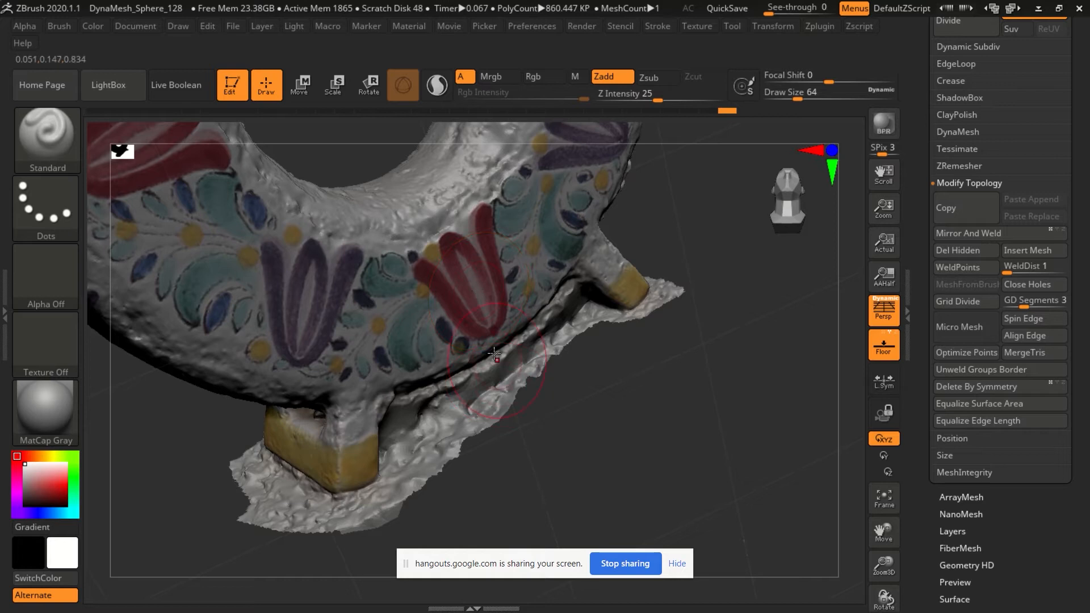
key(shift+f)
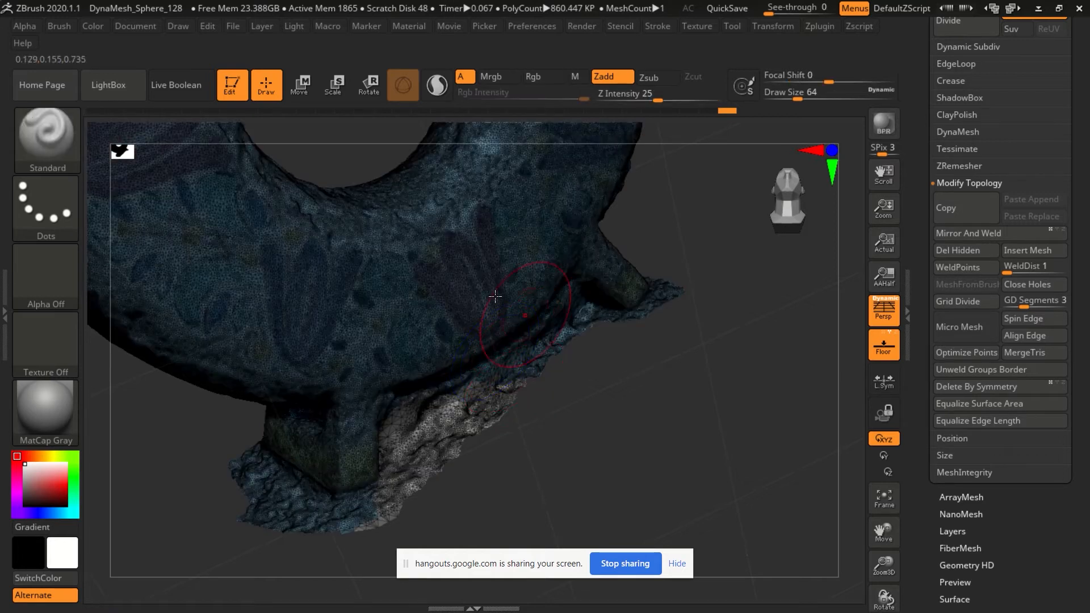
right_drag(528, 373, 502, 338)
right_drag(332, 263, 261, 244)
right_drag(423, 263, 432, 310)
right_drag(443, 384, 638, 254)
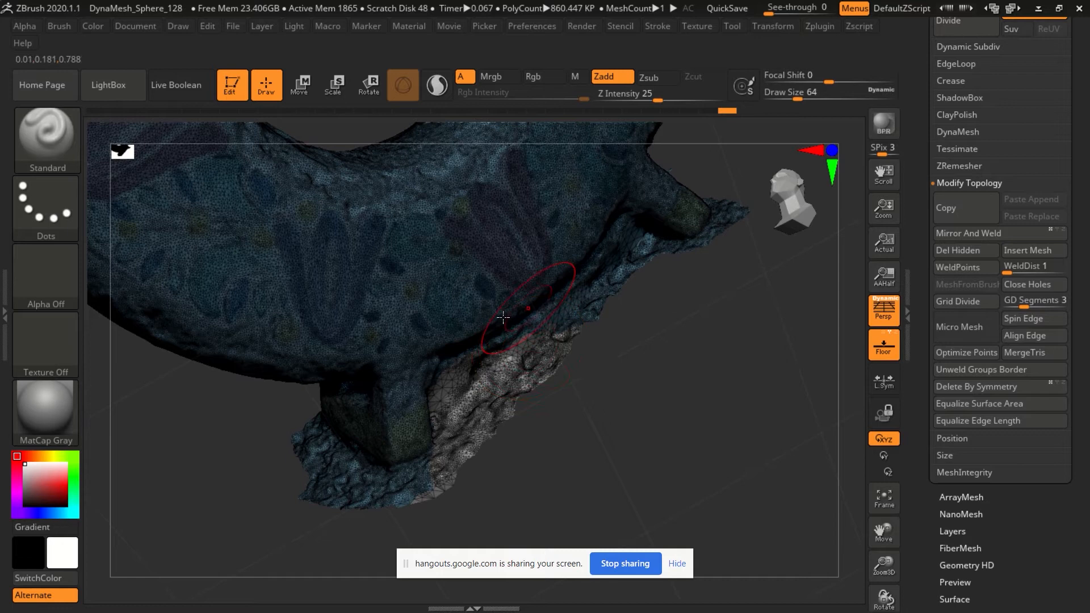
right_drag(470, 423, 628, 372)
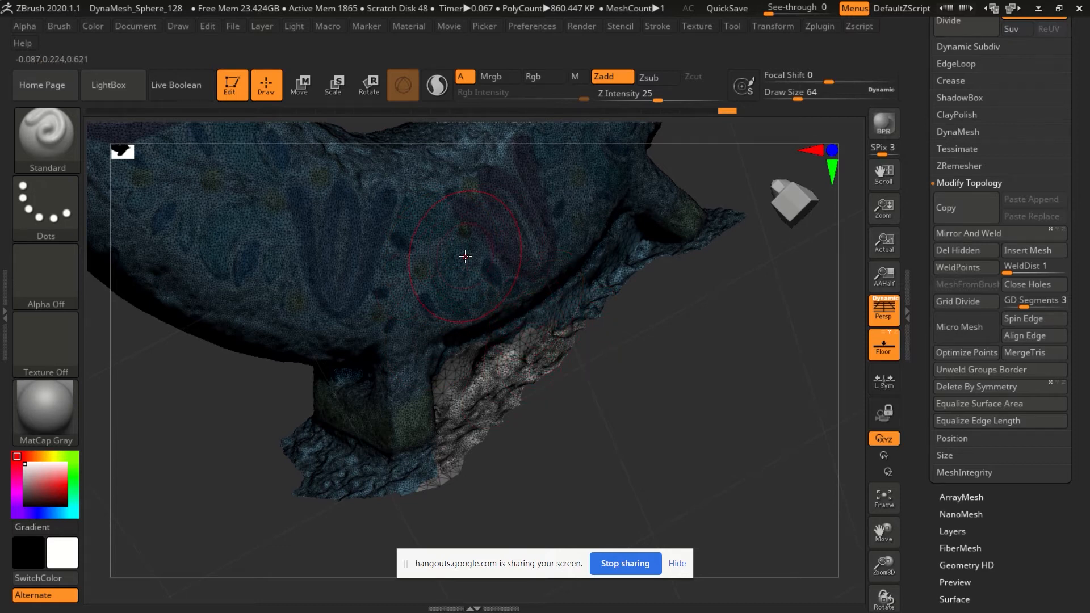
key(shift)
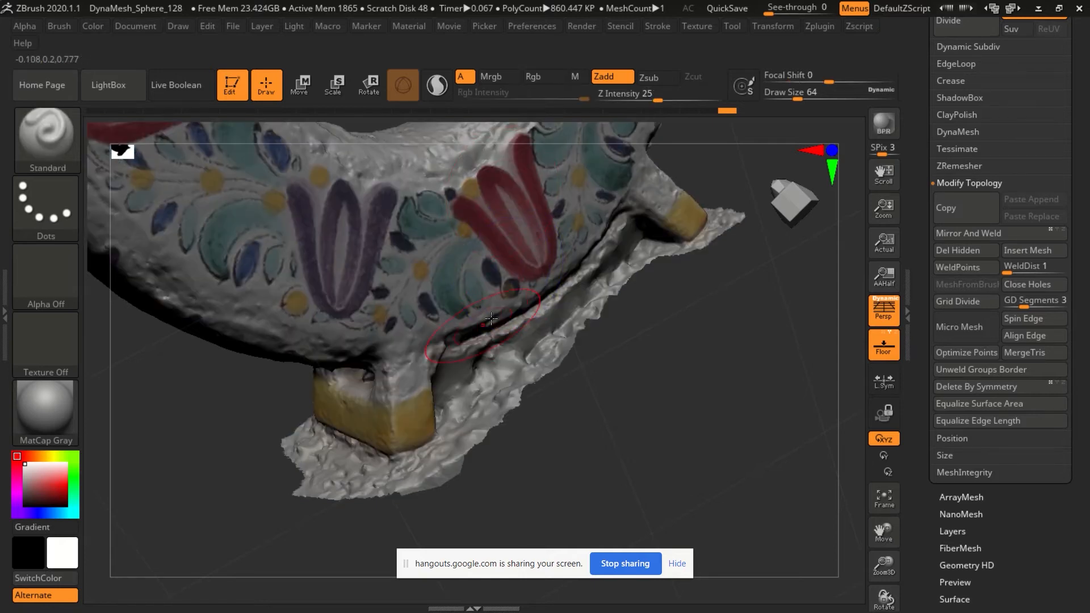
Mask the slab patch in front of the near foot, invert the mask, split the patch into its own polygroup, and check the grouping.
key(ctrl)
mouse_move(311, 495)
ctrl+mouse_down()
mouse_move(341, 471)
mouse_move(288, 463)
ctrl+mouse_up()
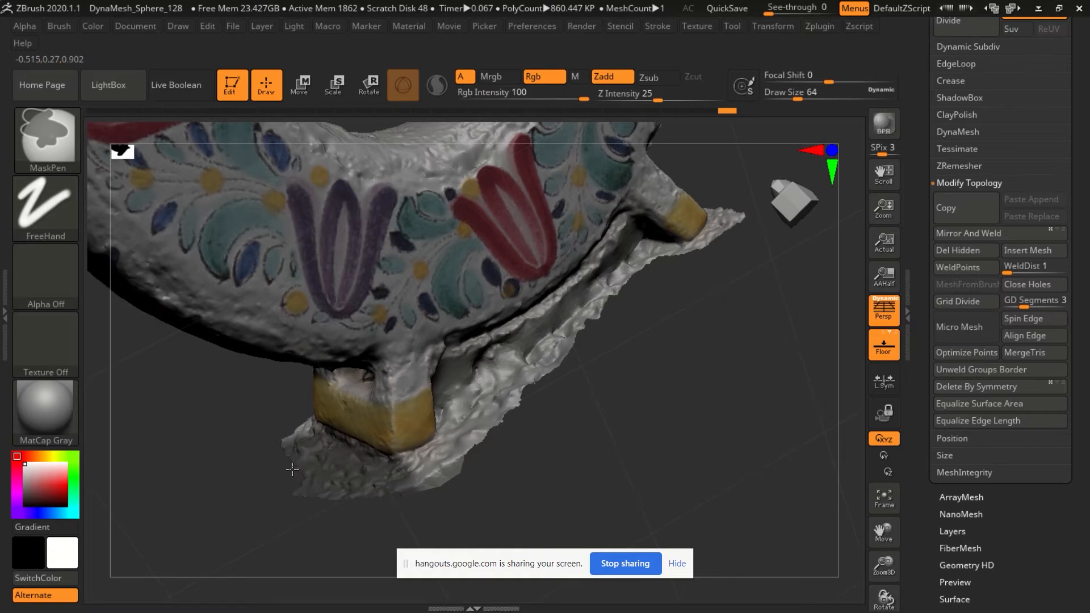
key(ctrl+i)
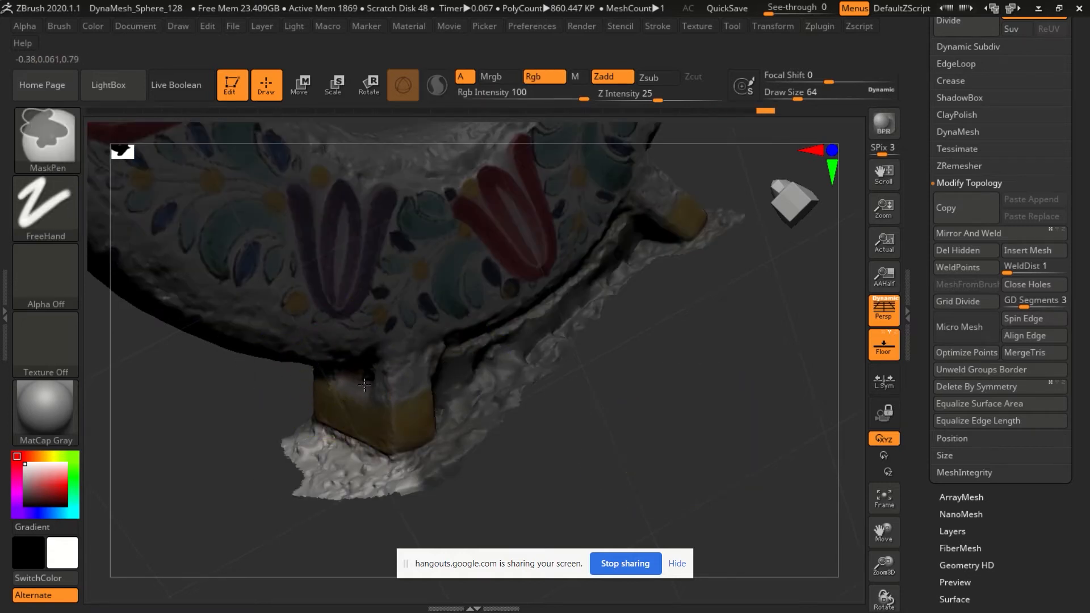
key(ctrl+shift+a)
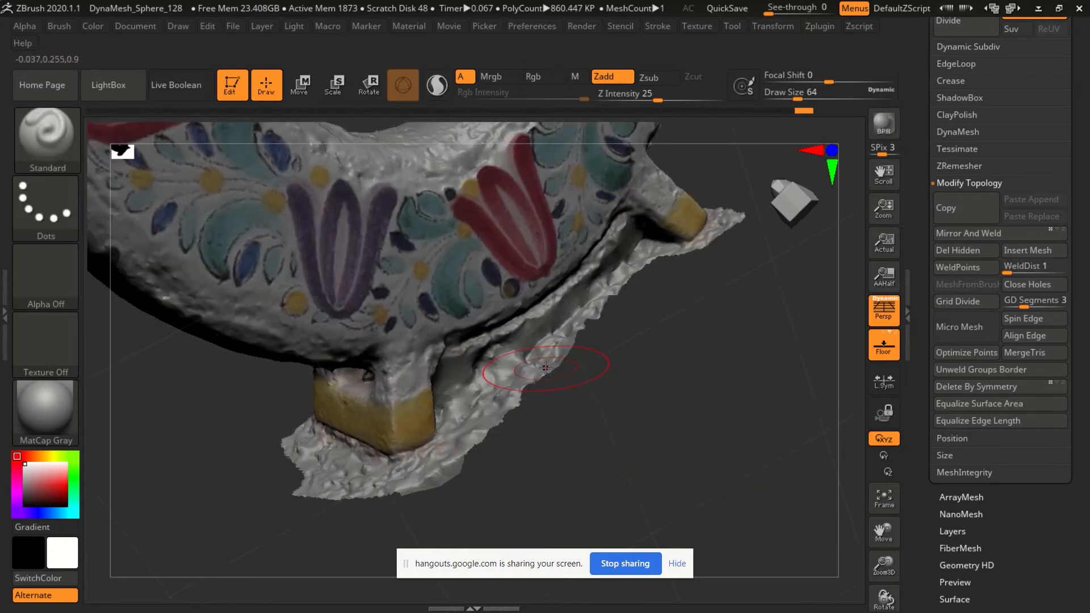
key(shift+f)
drag(514, 445, 543, 456)
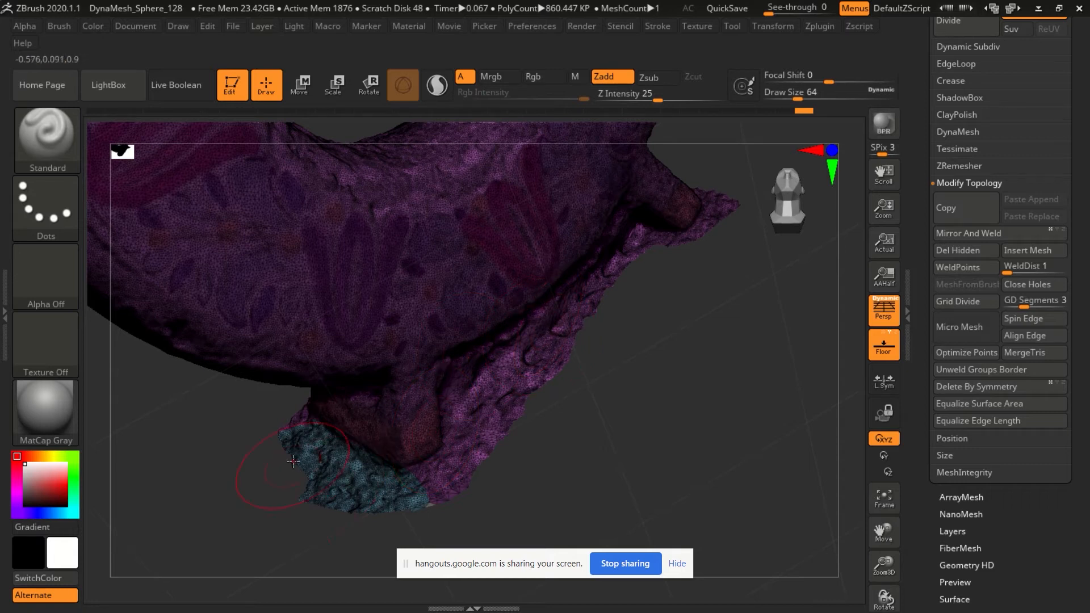
key(shift+f)
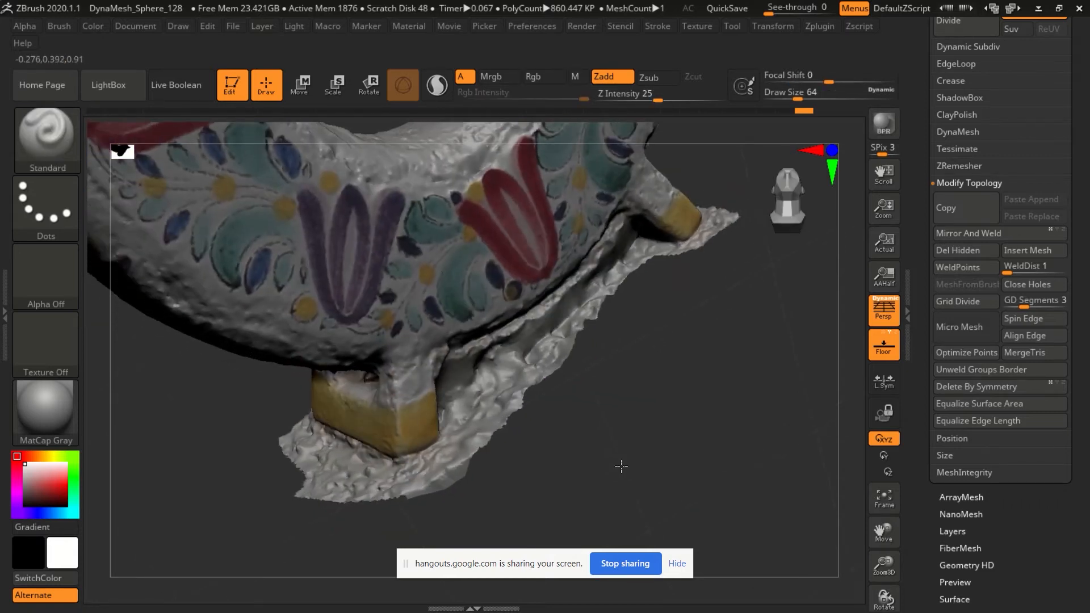
key(ctrl+shift)
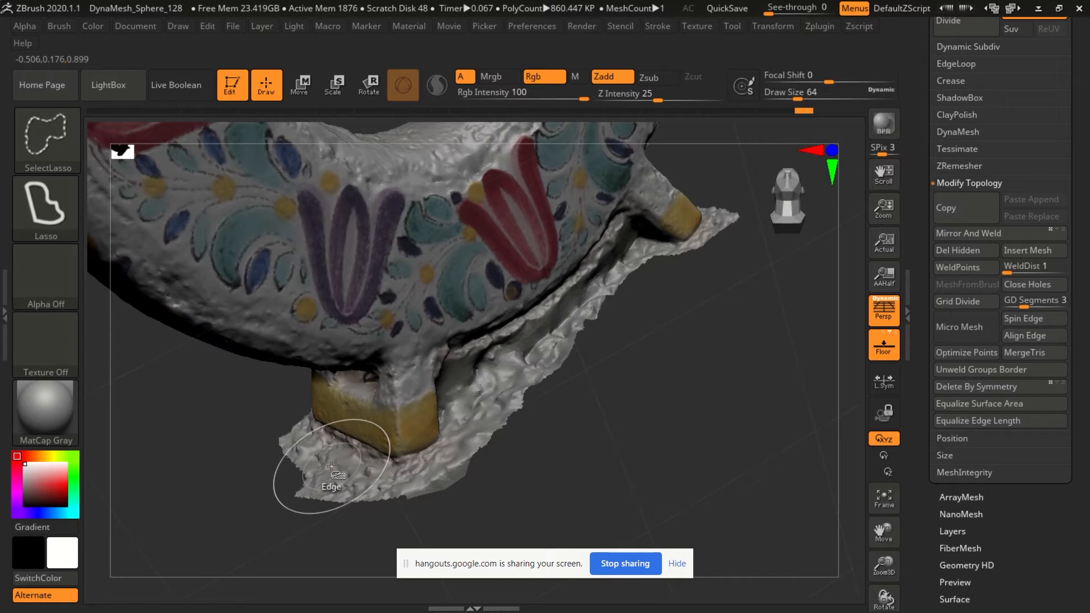
mouse_move(332, 474)
ctrl+shift+mouse_down()
mouse_move(305, 450)
mouse_move(214, 475)
mouse_move(280, 462)
mouse_move(312, 492)
ctrl+shift+mouse_up()
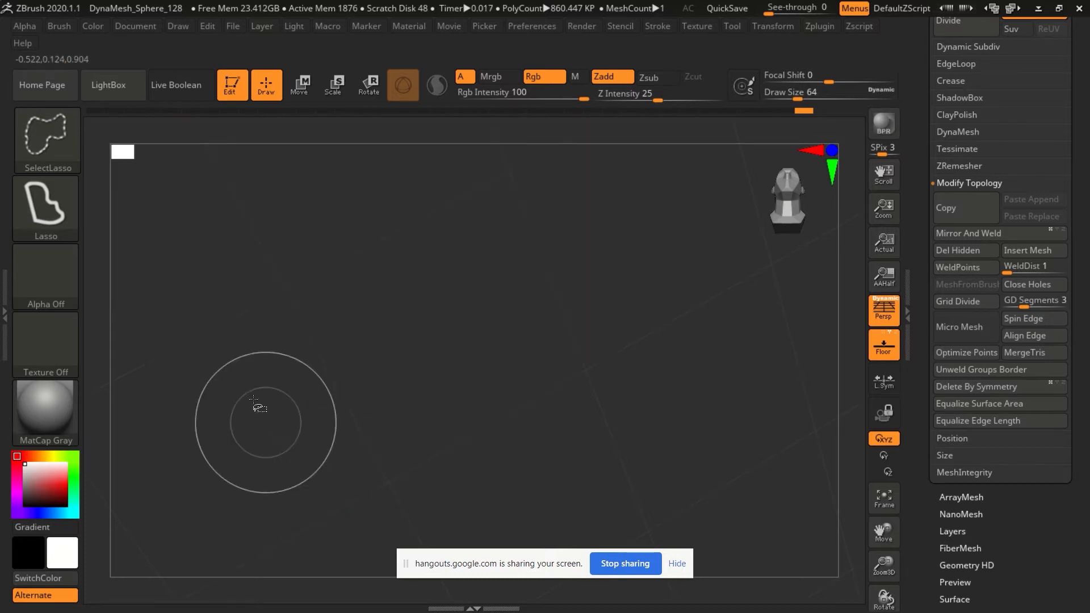
ctrl+shift+click(180, 400)
Switch the selection brush to SelectRect, isolate the slab patch in front of the near foot, invert the visibility, and delete the patch.
click(50, 137)
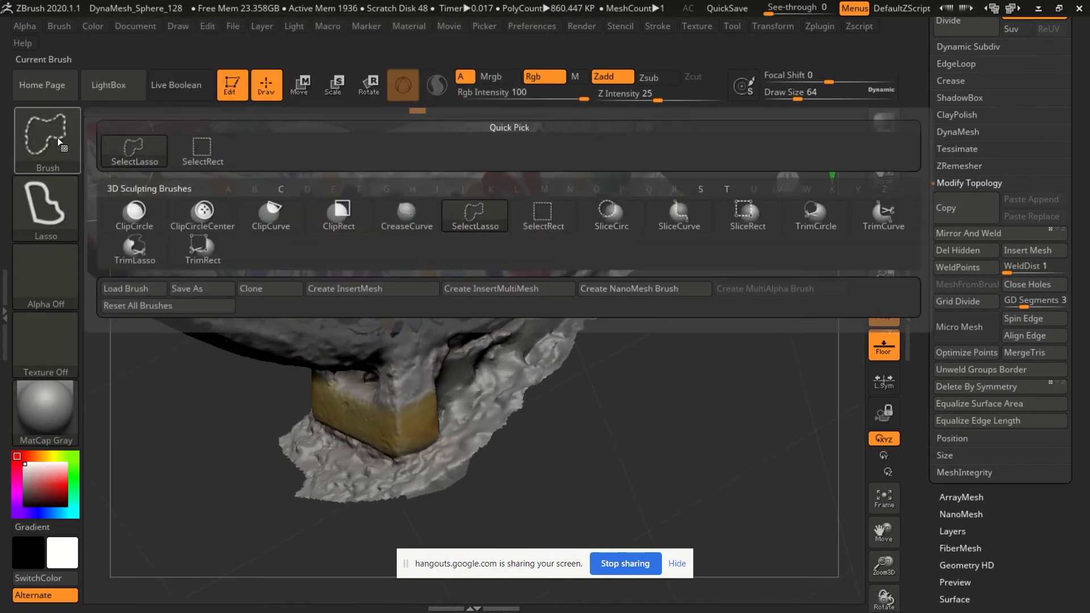
click(257, 138)
ctrl+shift+click(311, 474)
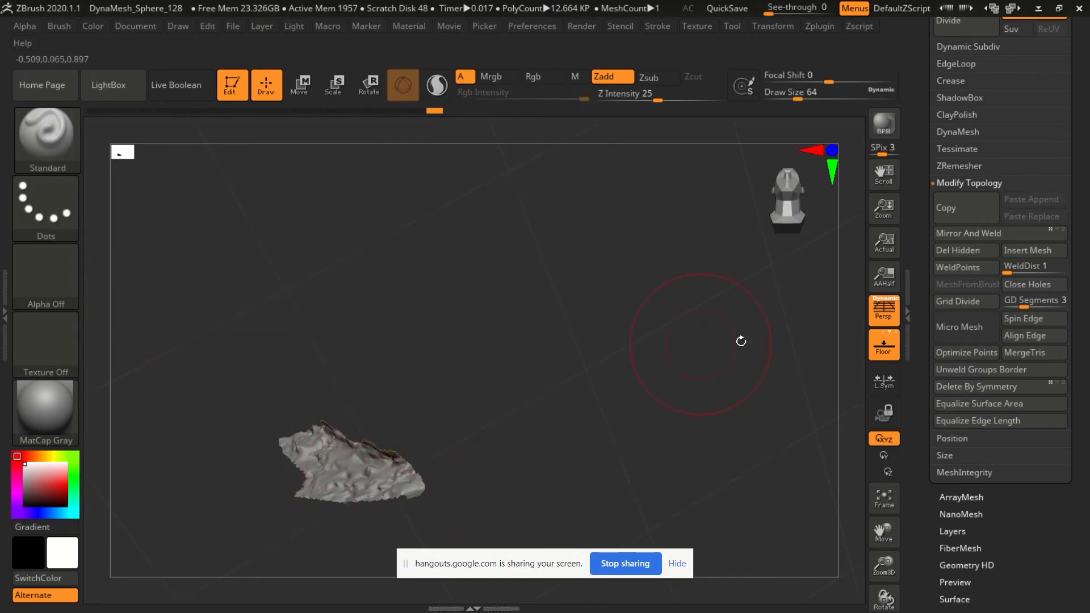
ctrl+shift+click(636, 359)
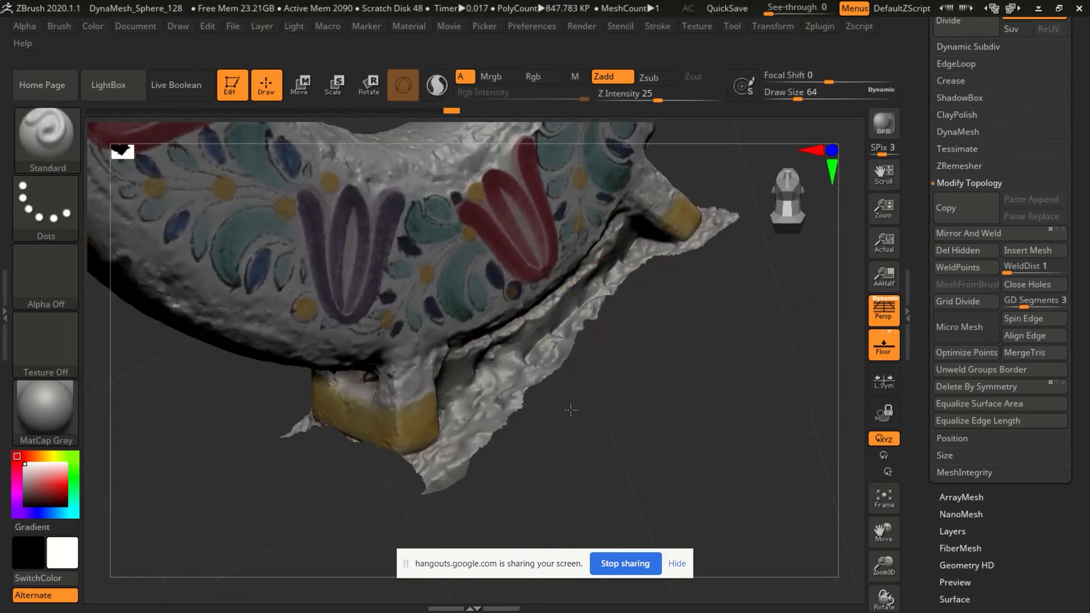
Isolate the outer slab piece beside the near foot with a rectangular selection, invert the visibility, and delete the hidden piece.
drag(571, 411, 328, 440)
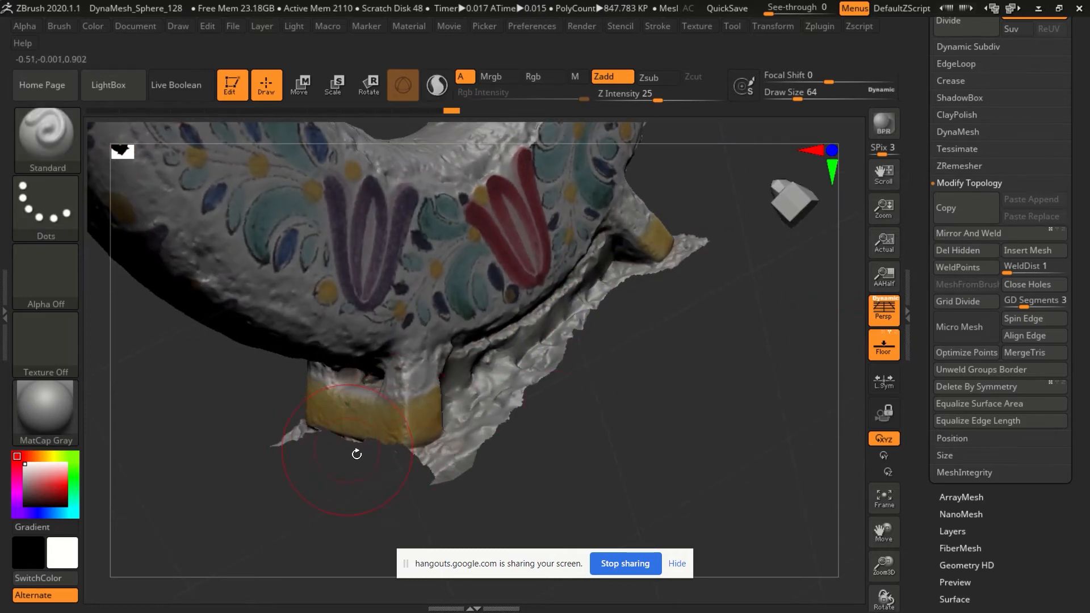
drag(745, 368, 732, 375)
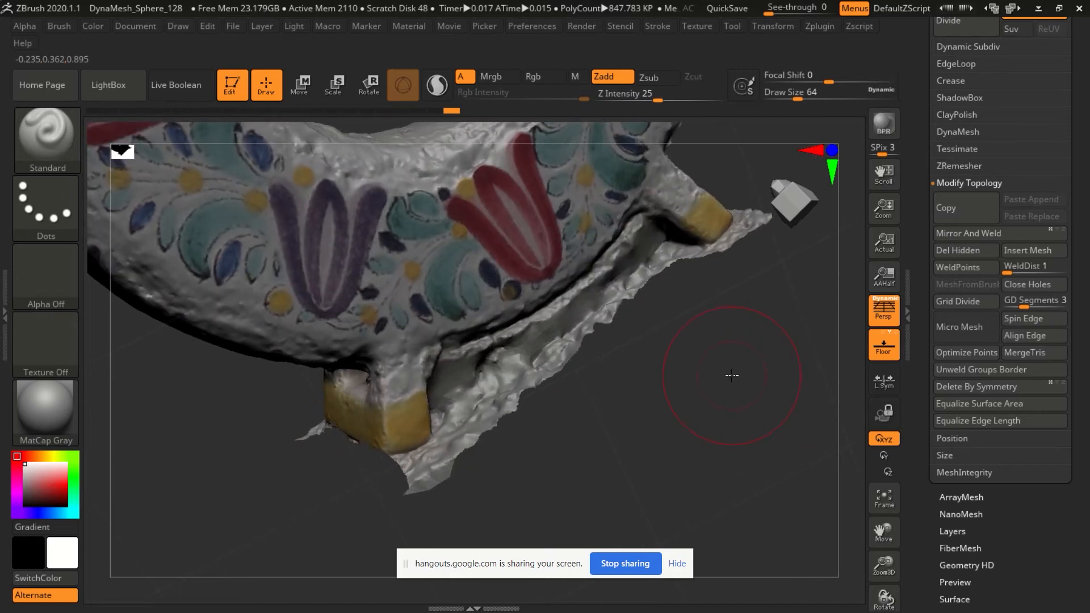
drag(571, 430, 584, 436)
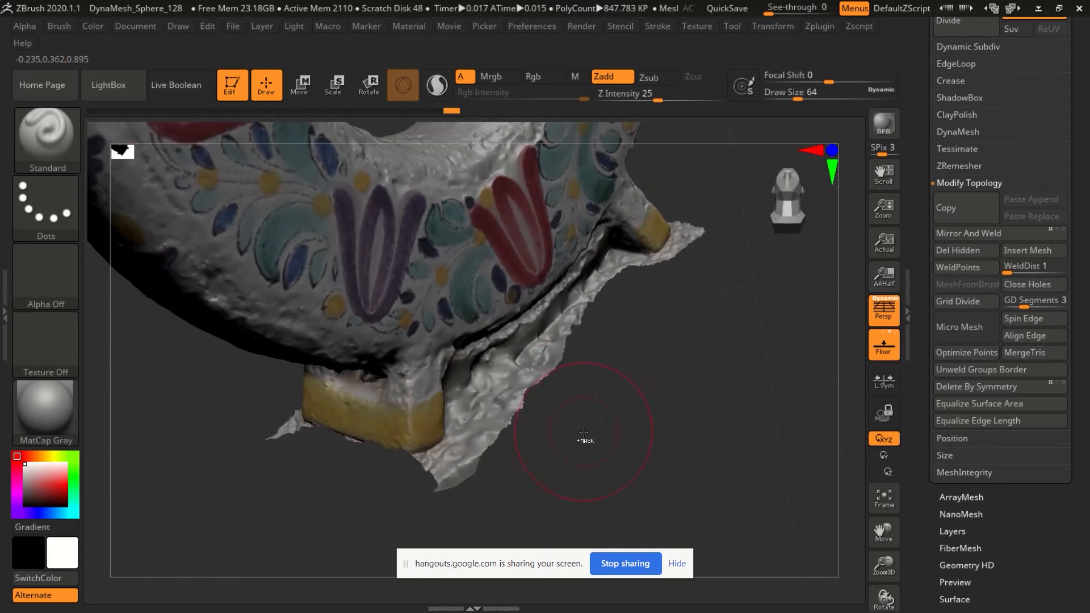
key(ctrl+shift)
ctrl+shift+drag(590, 352, 493, 448)
ctrl+shift+click(752, 327)
click(959, 251)
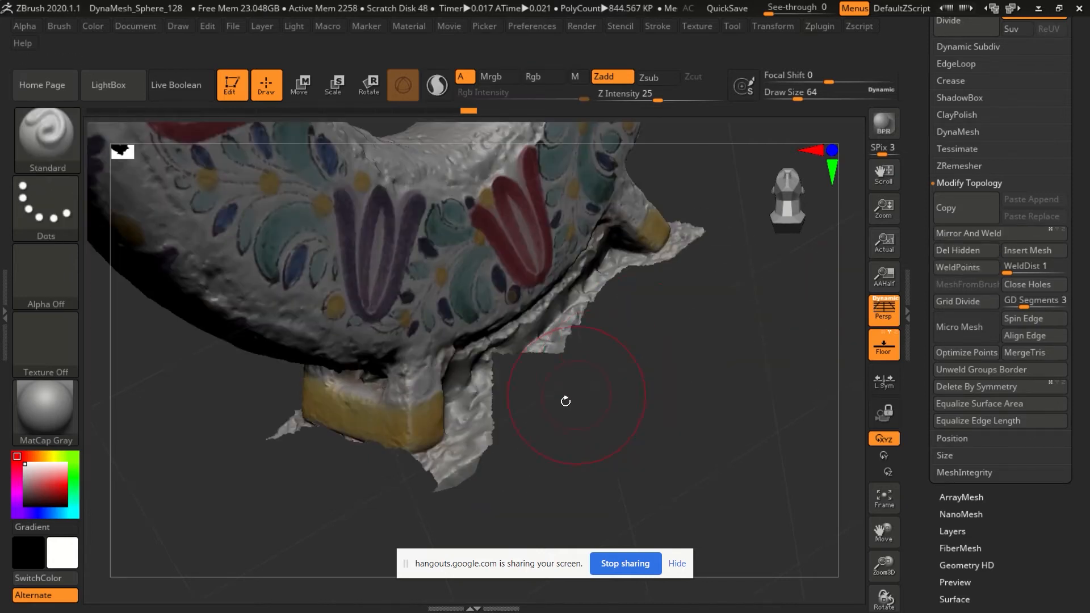
key(ctrl)
mouse_move(365, 418)
ctrl+mouse_down()
mouse_move(397, 431)
mouse_move(363, 352)
mouse_move(477, 290)
ctrl+mouse_up()
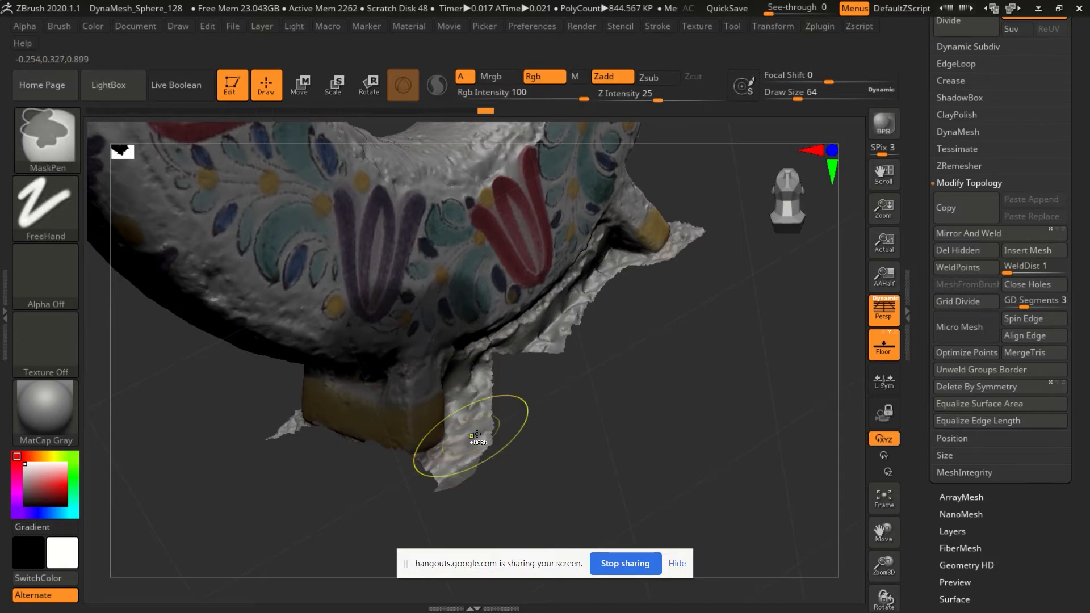
ctrl+drag(585, 403, 633, 425)
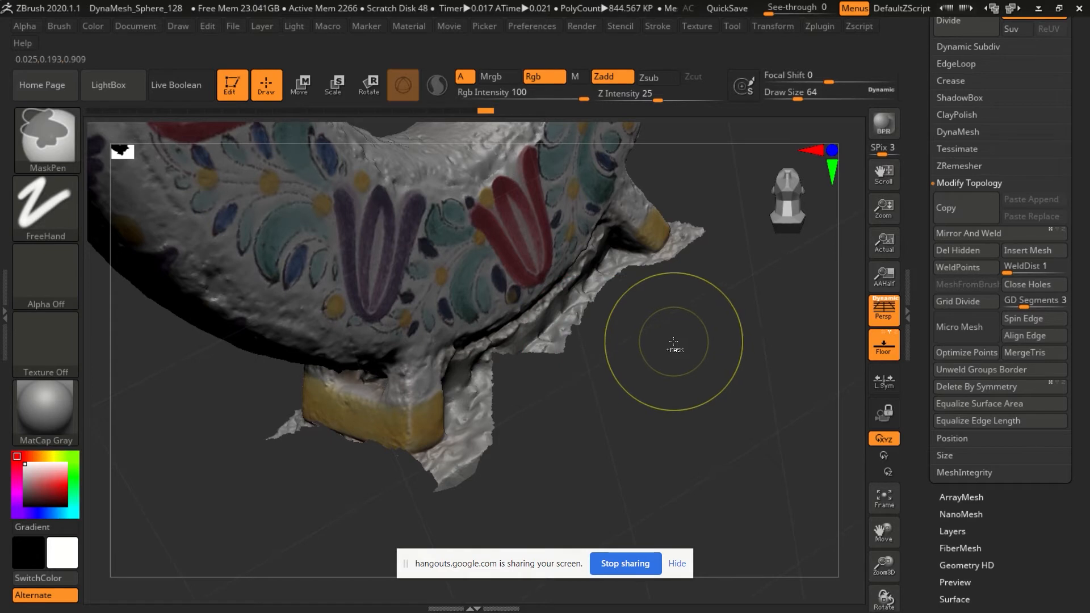
ctrl+drag(700, 368, 737, 406)
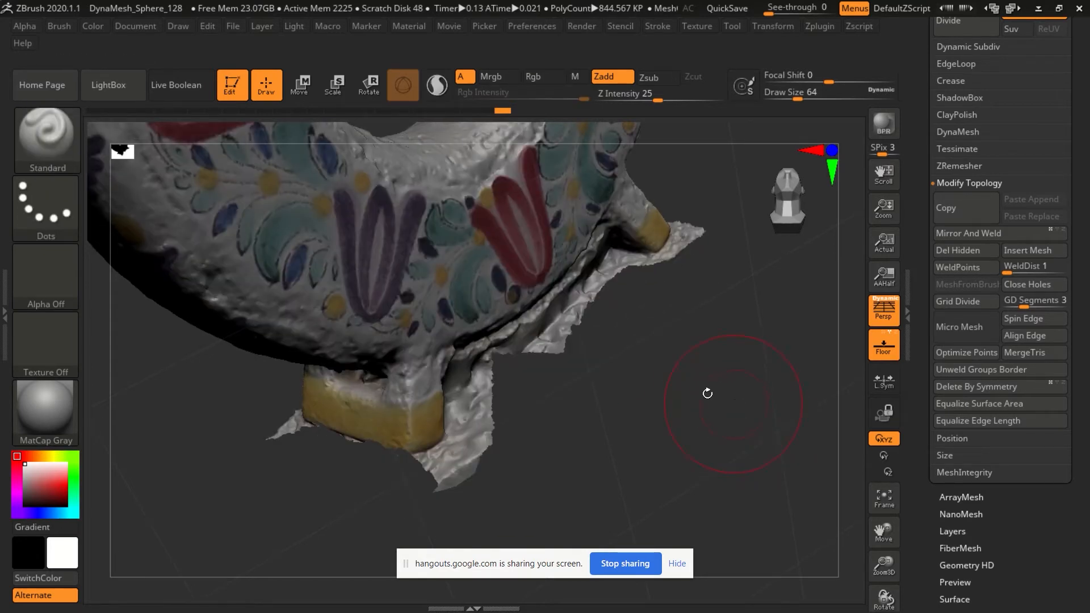
Mask the remaining slab strip beside the near foot, invert the mask, and split the strip into its own polygroup.
mouse_move(494, 471)
mouse_down()
mouse_move(450, 476)
mouse_move(482, 408)
mouse_move(662, 419)
mouse_up()
ctrl+click(613, 435)
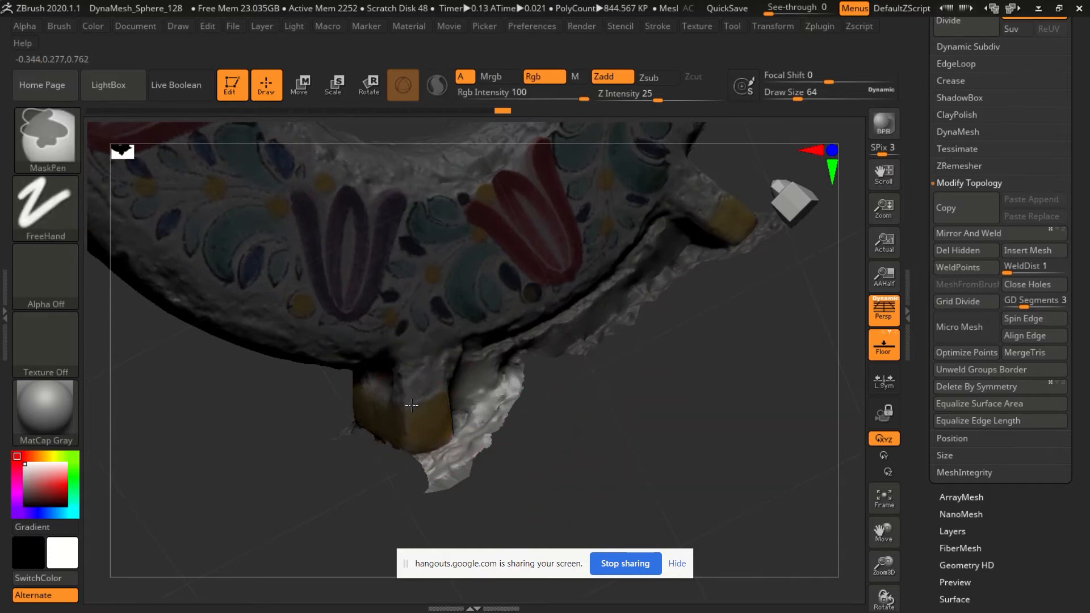
drag(557, 363, 618, 440)
Isolate the strip's polygroup beside the near foot, invert the visibility, and delete the hidden strip.
key(ctrl+shift)
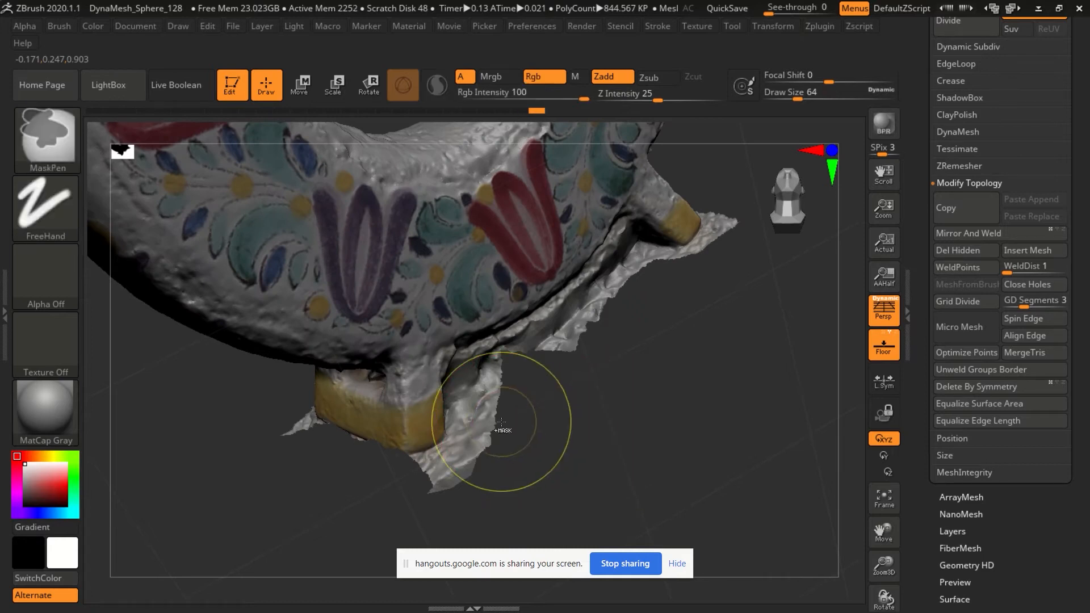
ctrl+shift+click(498, 423)
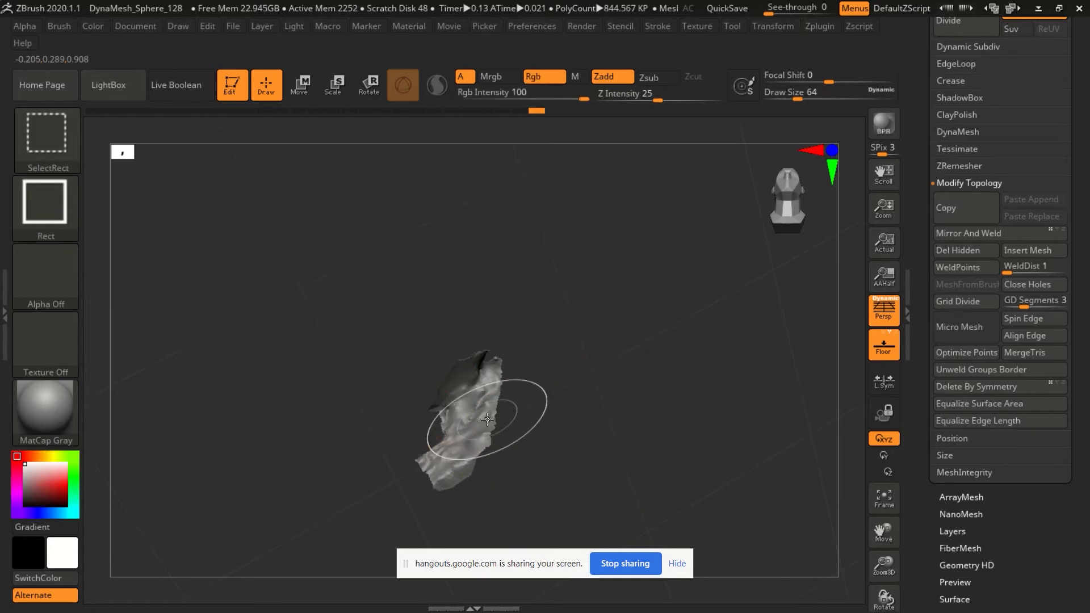
ctrl+shift+drag(737, 359, 738, 359)
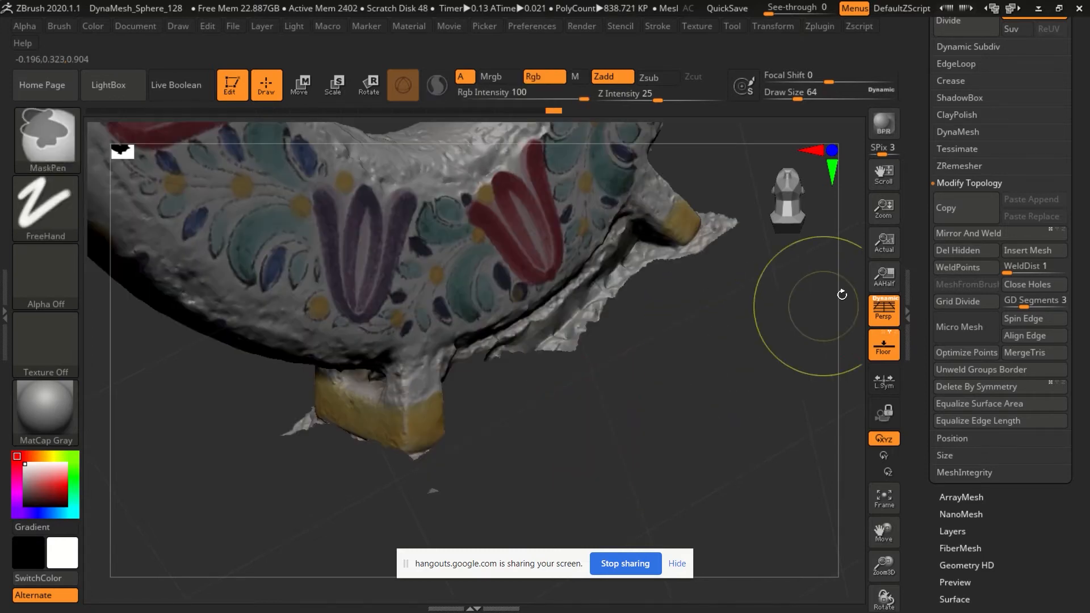
click(965, 253)
Isolate the loose fragment floating below the near foot, invert the visibility, and delete the fragment.
drag(444, 429, 413, 498)
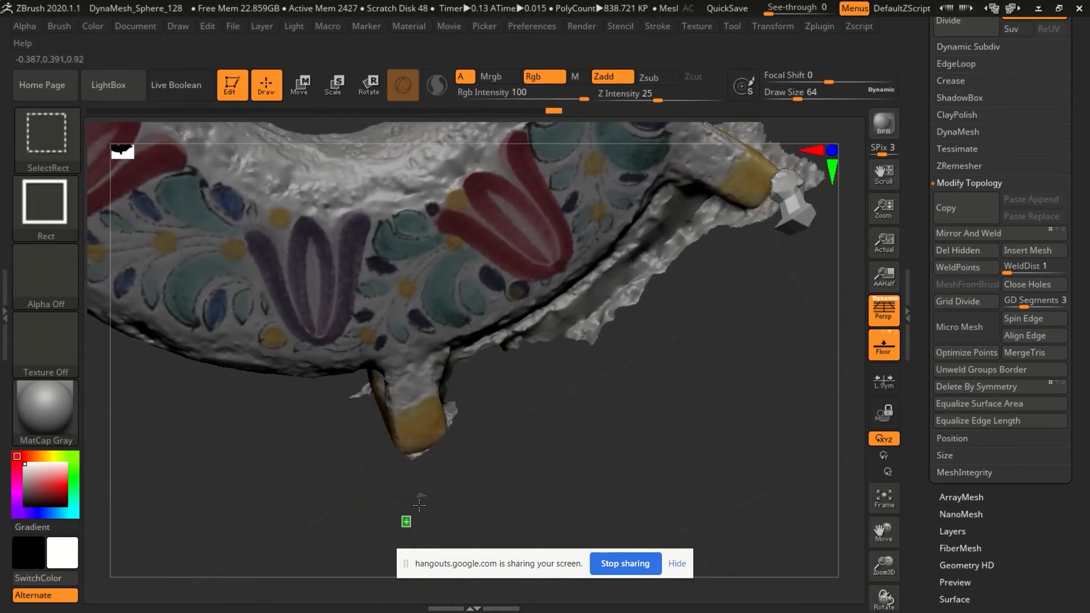
ctrl+shift+click(420, 495)
ctrl+shift+click(638, 418)
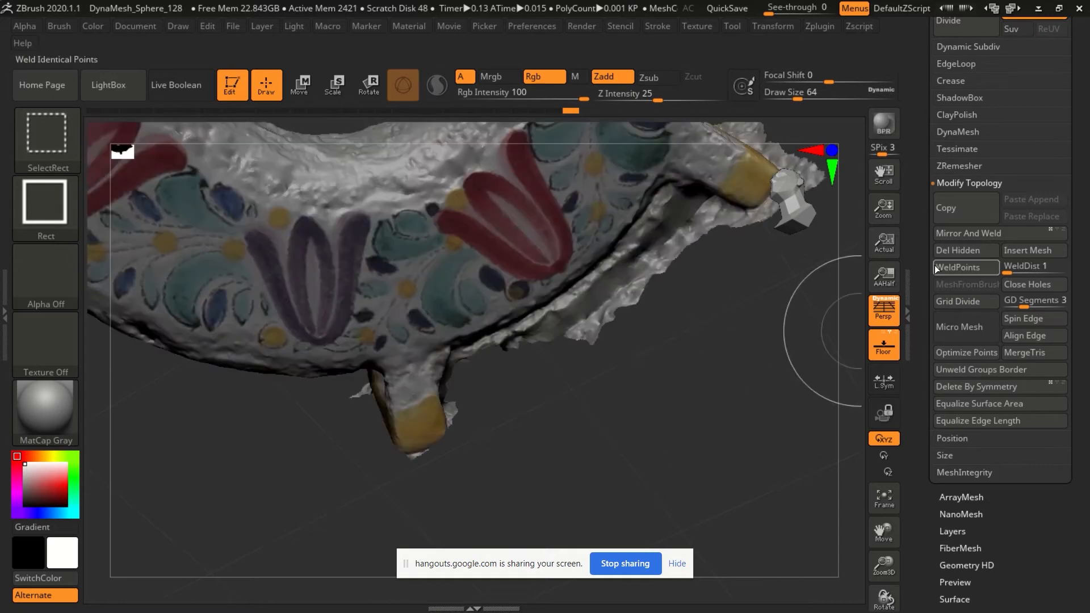
Set the draw size to 25, test it with a mask stroke on the flask body, and clear the mask.
drag(482, 346, 521, 360)
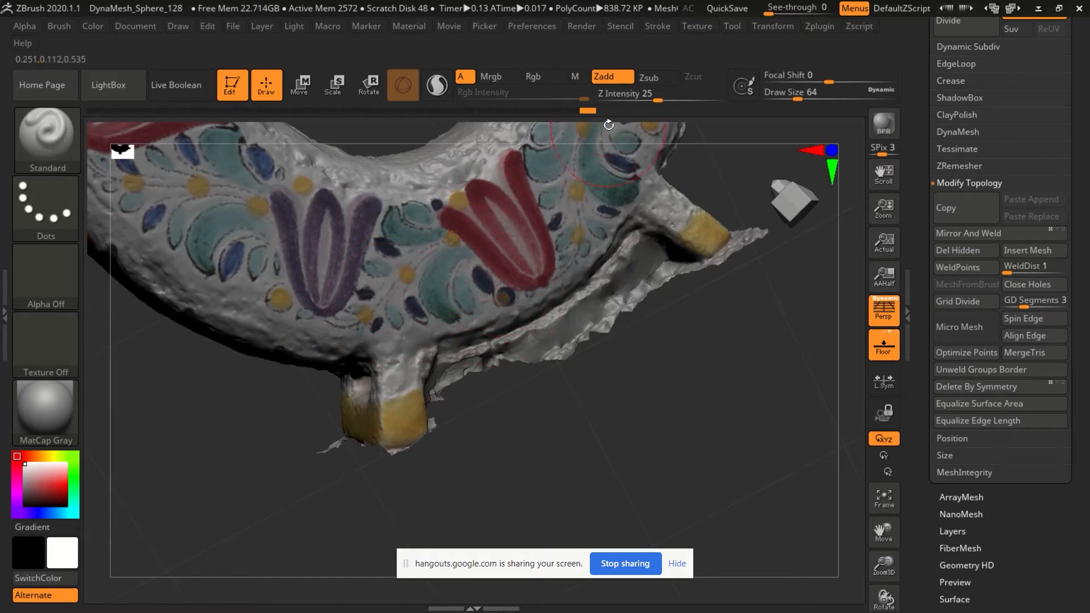
key(ctrl)
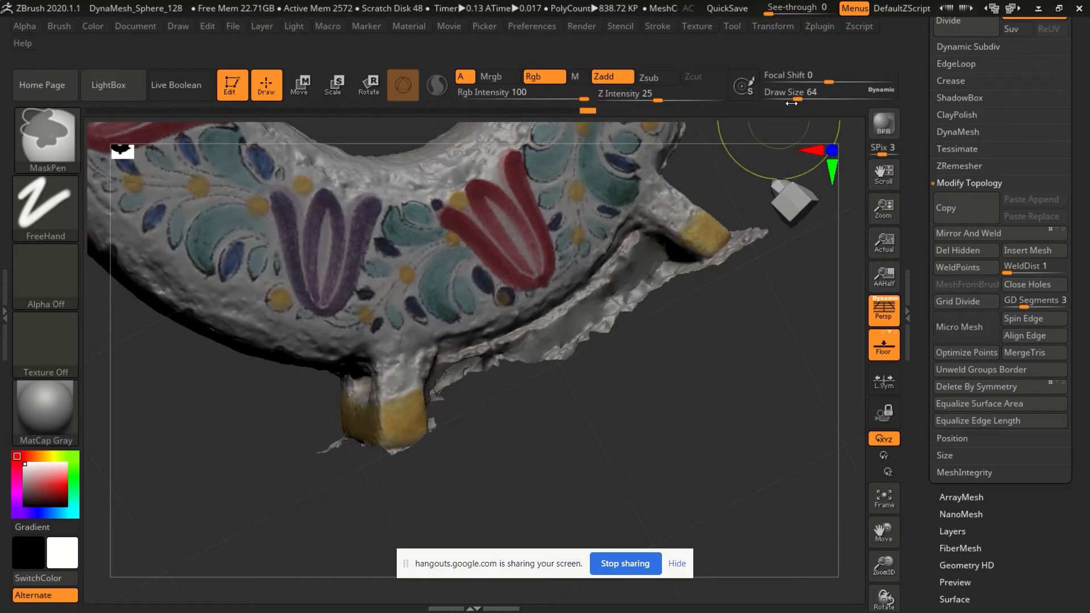
drag(798, 100, 792, 96)
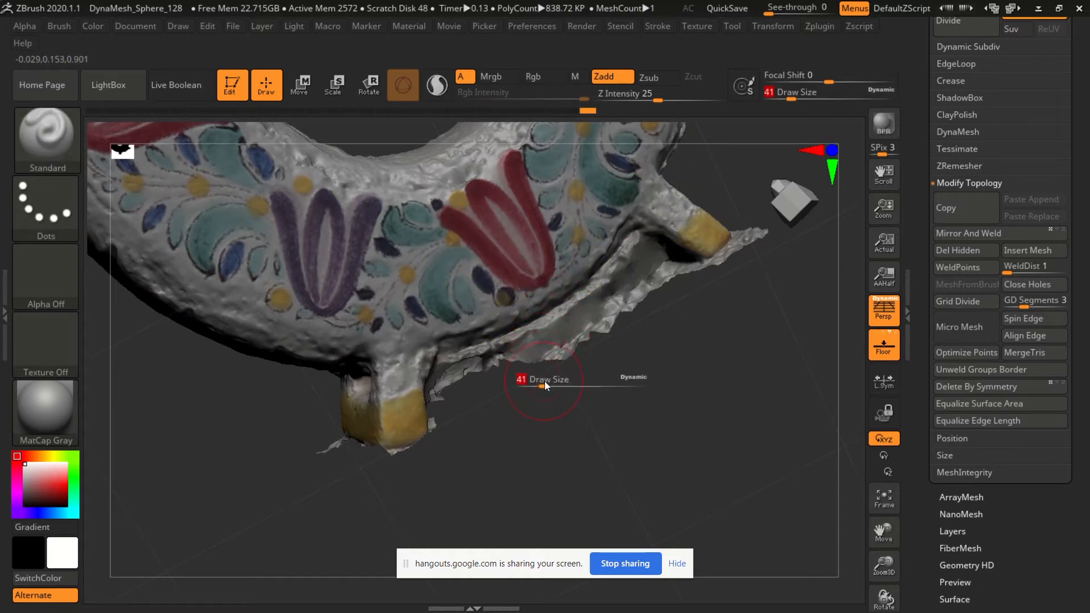
drag(544, 380, 538, 379)
key(ctrl)
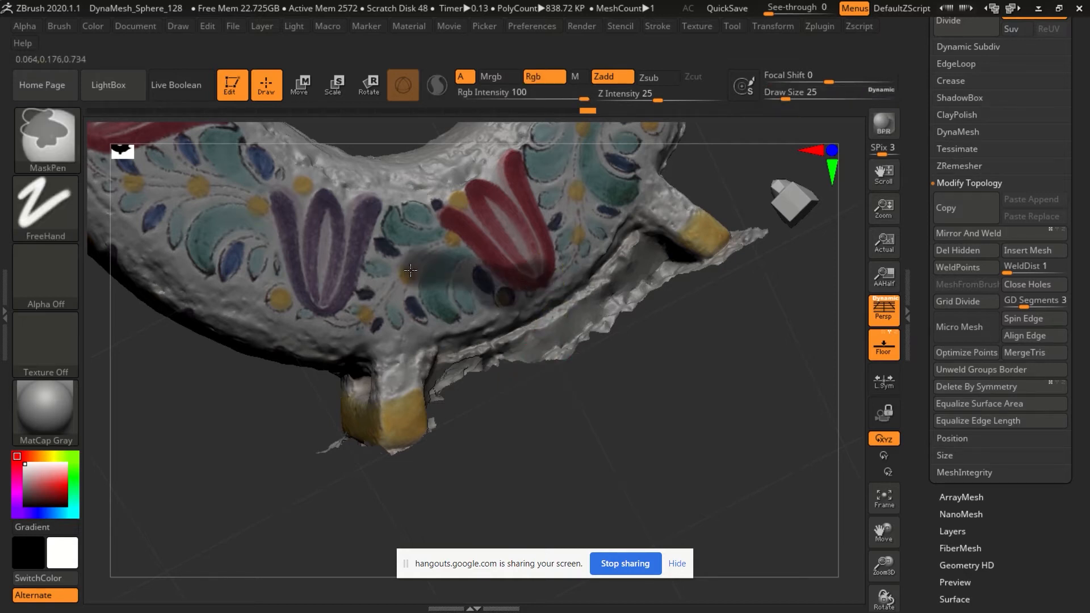
ctrl+click(765, 391)
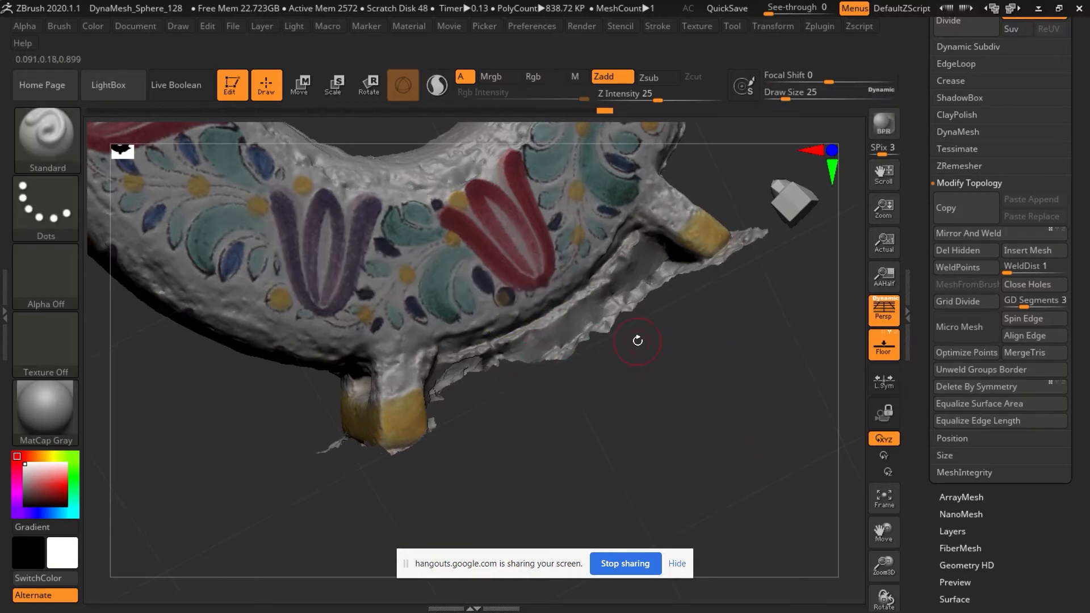
Close the open holes in the flask mesh.
mouse_move(585, 318)
mouse_down()
mouse_move(495, 334)
mouse_move(518, 368)
mouse_up()
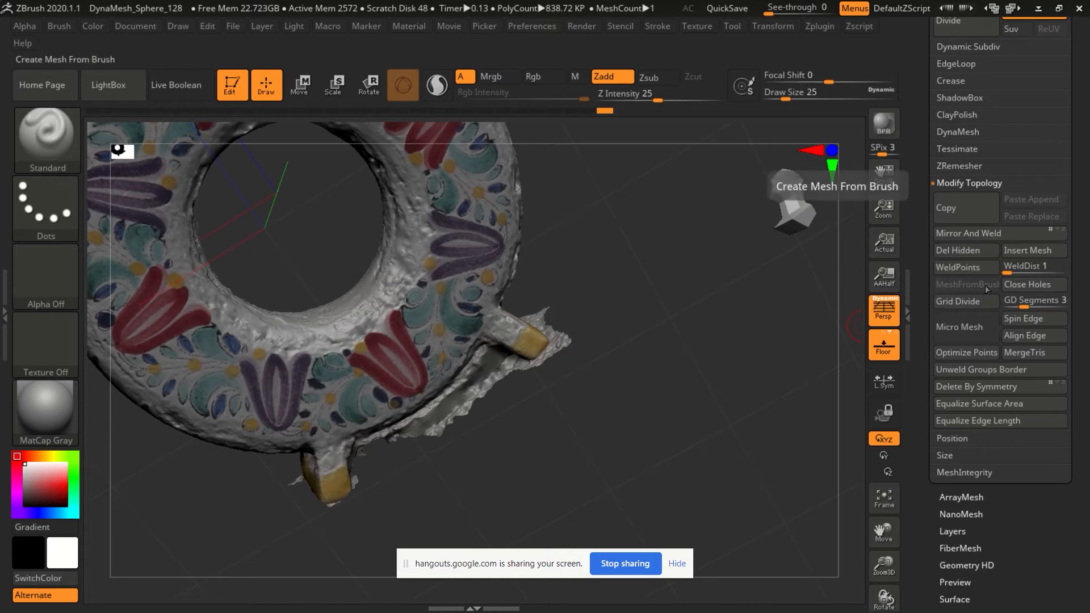
click(1023, 286)
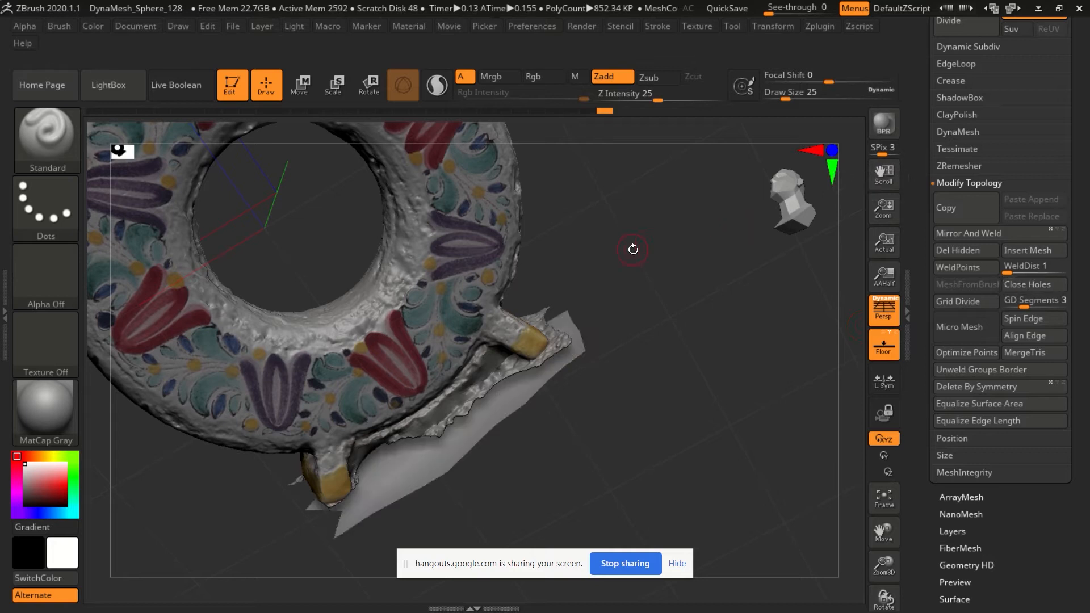
Turn on double-sided display for the flask mesh so backfacing geometry below the feet shows.
mouse_move(560, 334)
right_down()
mouse_move(468, 391)
mouse_move(498, 423)
mouse_move(484, 450)
mouse_move(361, 505)
right_up()
mouse_move(446, 388)
right_down()
mouse_move(651, 322)
mouse_move(470, 409)
mouse_move(653, 378)
right_up()
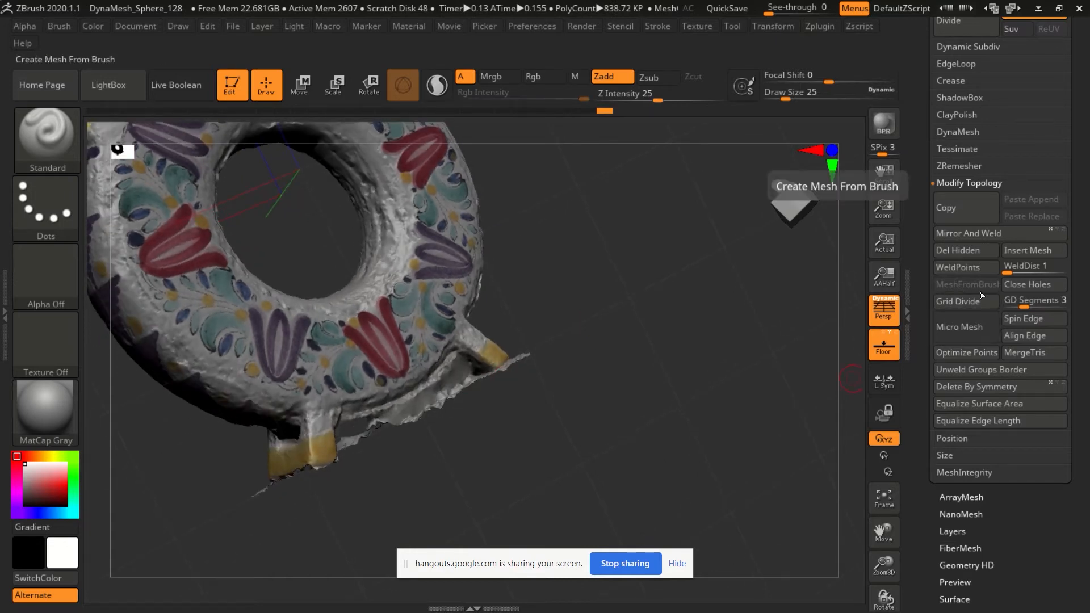
drag(921, 341, 915, 274)
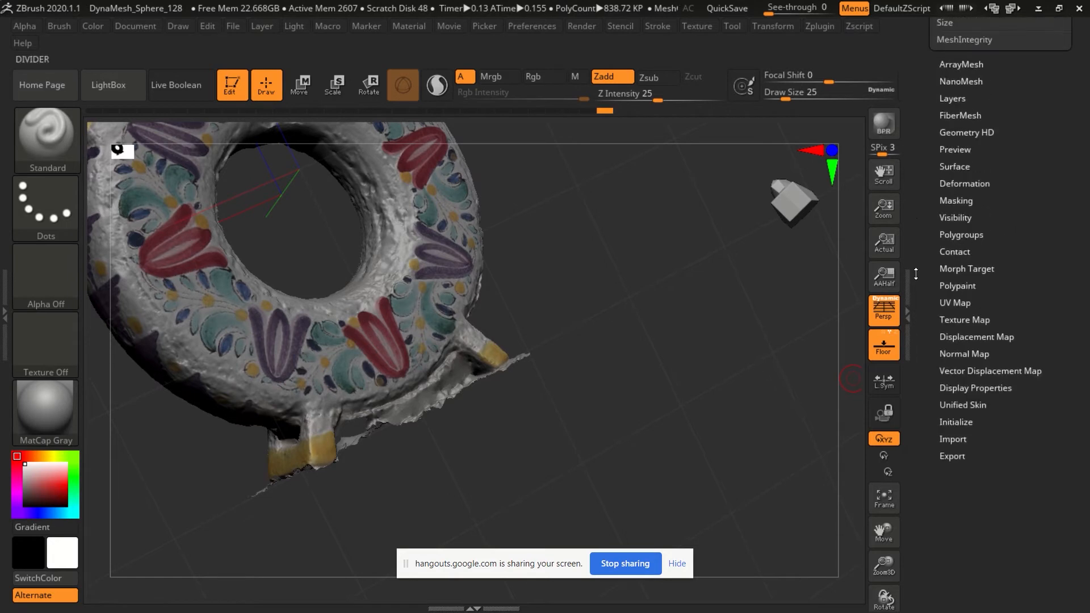
click(944, 388)
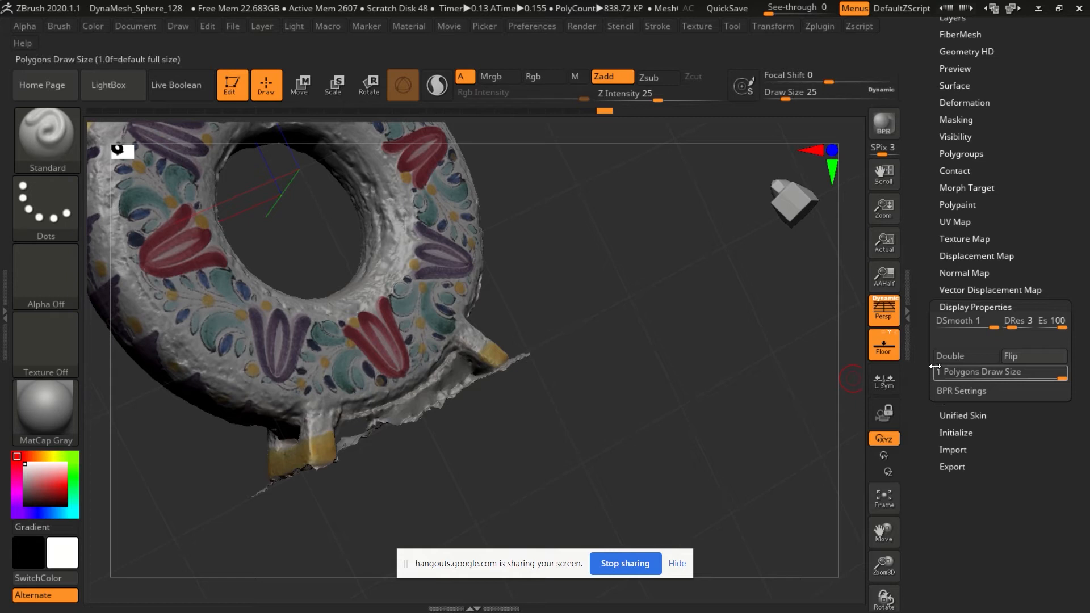
click(947, 359)
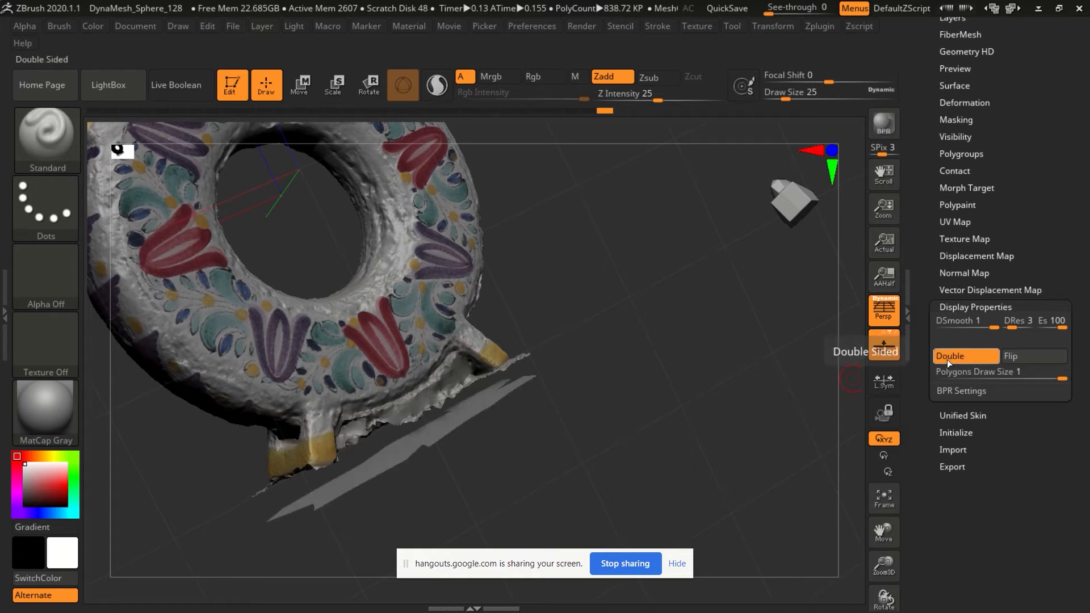
Isolate most of the loose strip below the feet with SelectLasso, and invert the visibility to hide it.
mouse_move(483, 290)
mouse_down()
mouse_move(415, 256)
mouse_move(480, 281)
mouse_move(493, 240)
mouse_move(715, 301)
mouse_move(472, 303)
mouse_up()
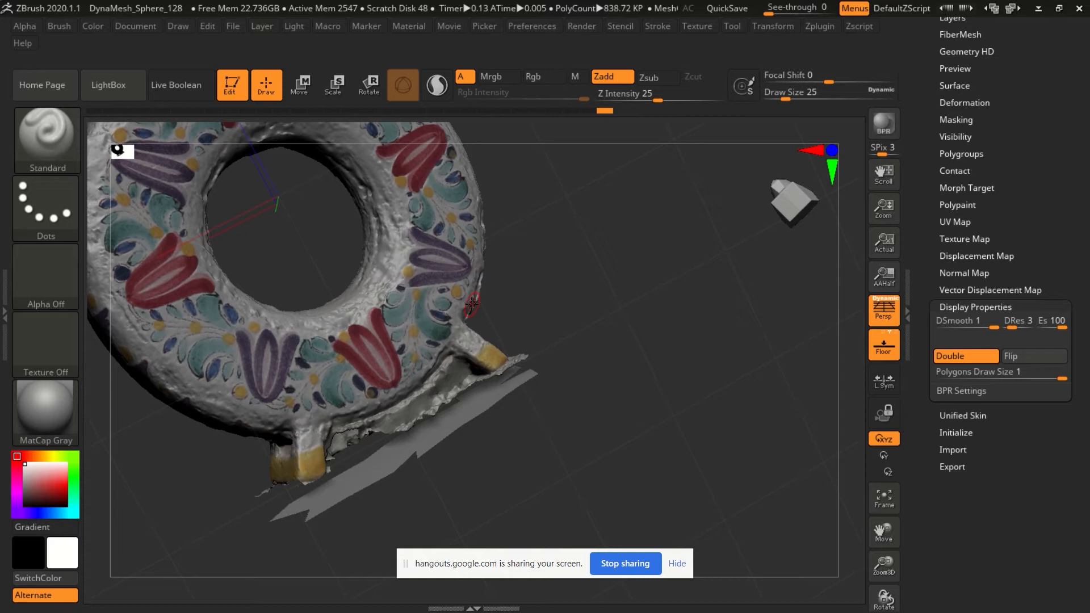
drag(475, 328, 438, 334)
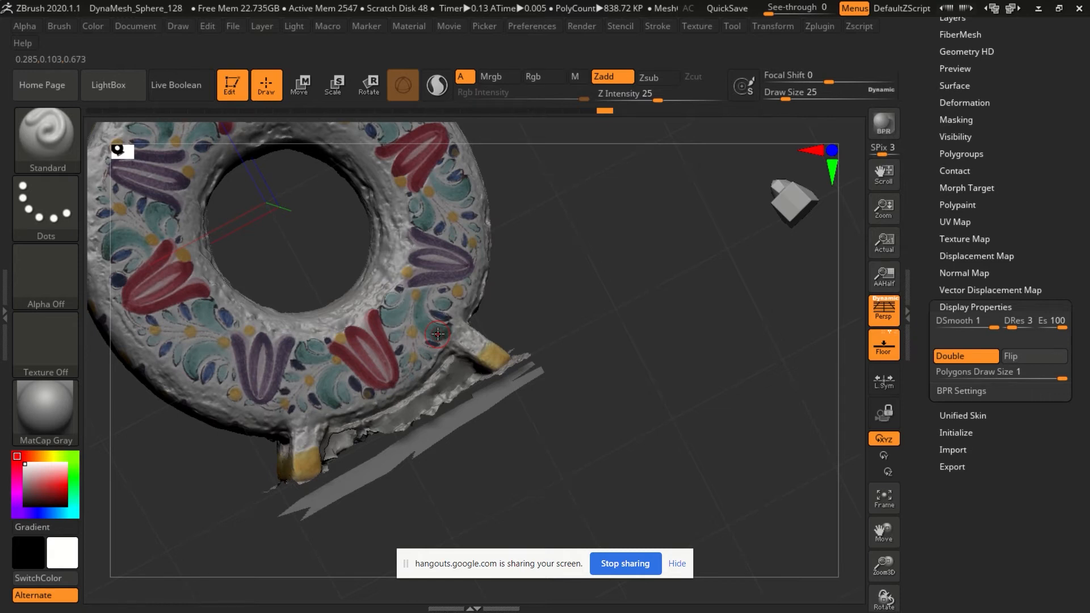
drag(492, 432, 433, 402)
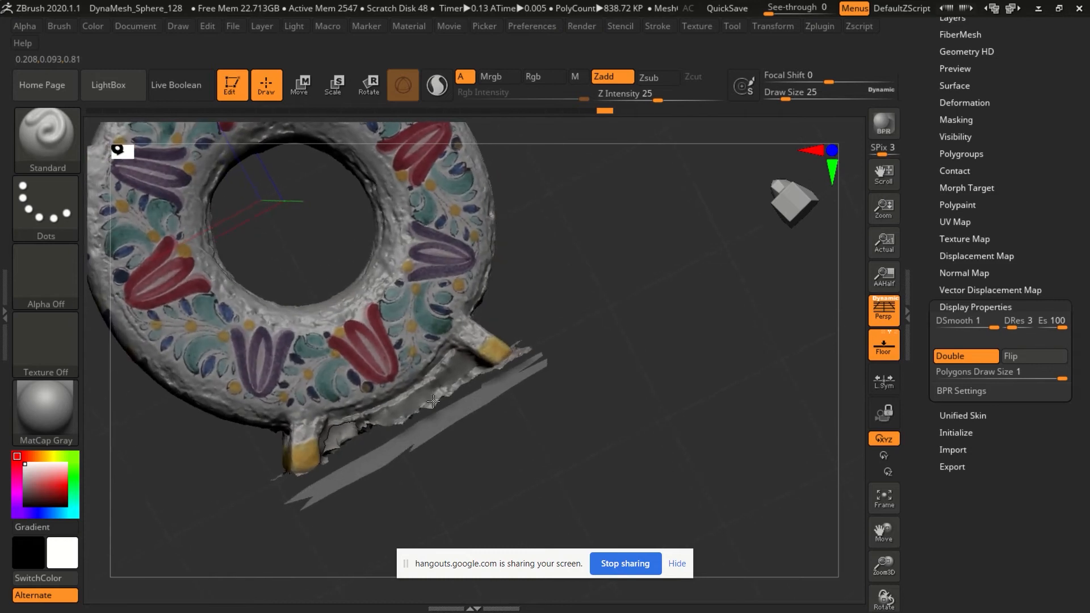
mouse_move(382, 436)
mouse_down()
mouse_move(292, 366)
mouse_move(491, 335)
mouse_move(510, 347)
mouse_up()
key(ctrl)
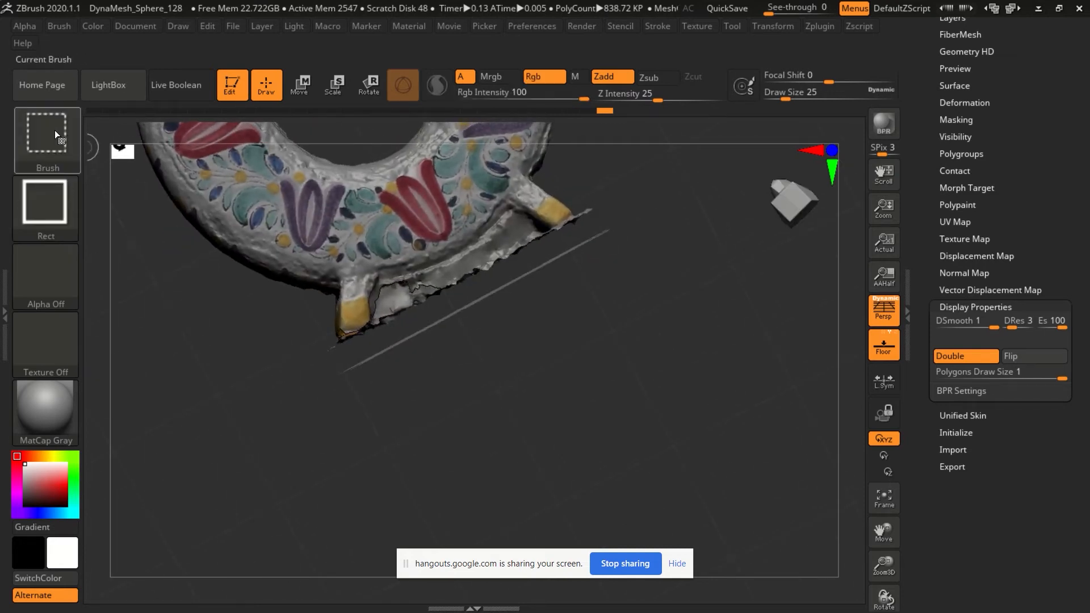
ctrl+shift+click(54, 130)
ctrl+shift+click(148, 150)
mouse_move(338, 366)
ctrl+shift+mouse_down()
mouse_move(576, 246)
mouse_move(565, 382)
mouse_move(307, 438)
ctrl+shift+mouse_up()
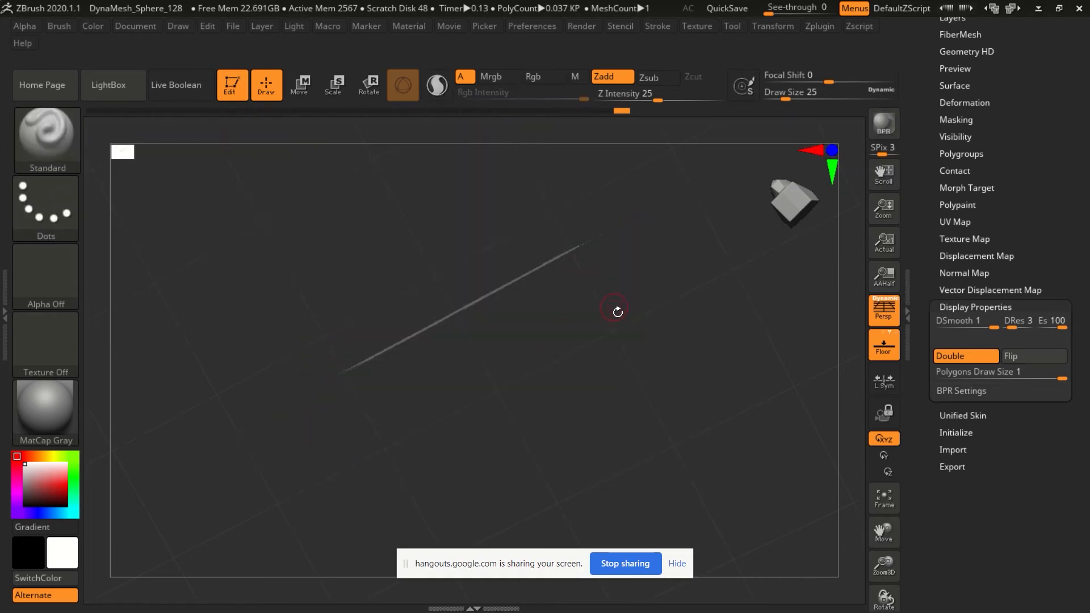
ctrl+shift+click(691, 325)
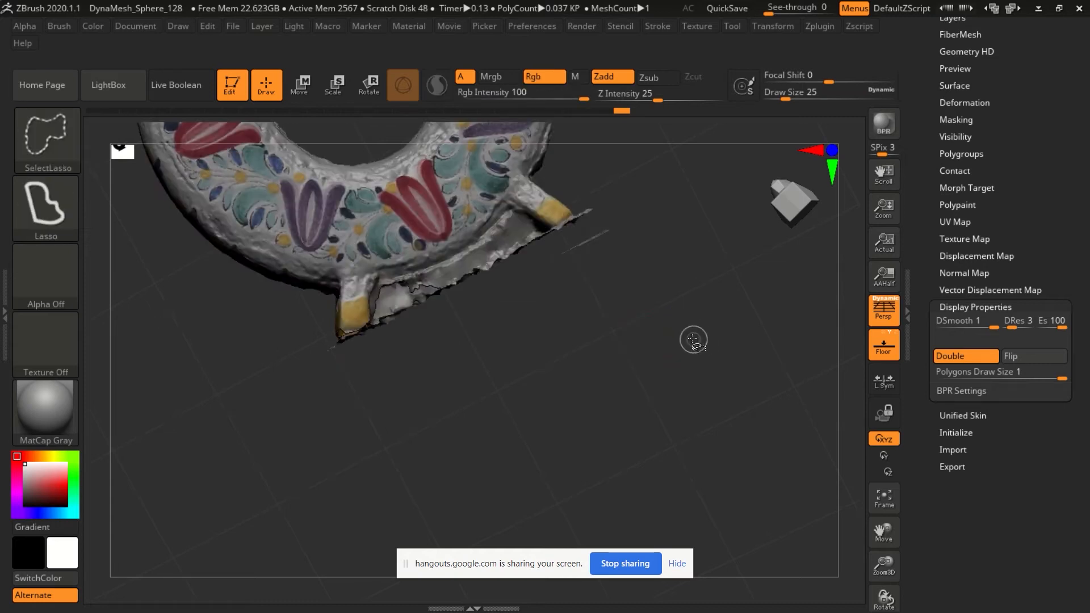
Lasso part of the strip's remaining sliver below the far foot, invert the visibility, and delete the hidden geometry.
drag(646, 328, 806, 221)
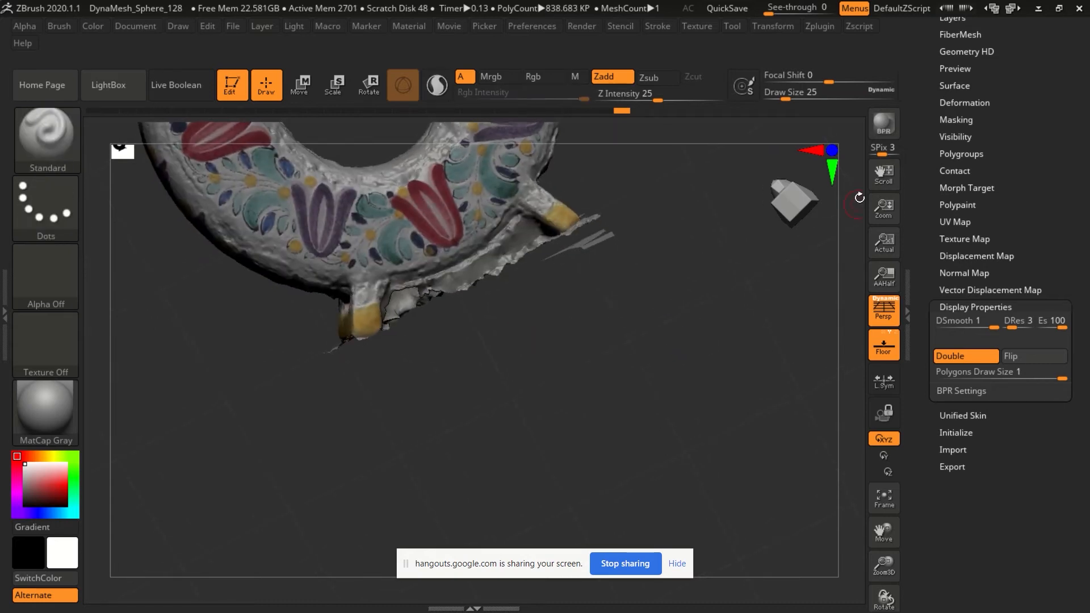
drag(924, 113, 927, 208)
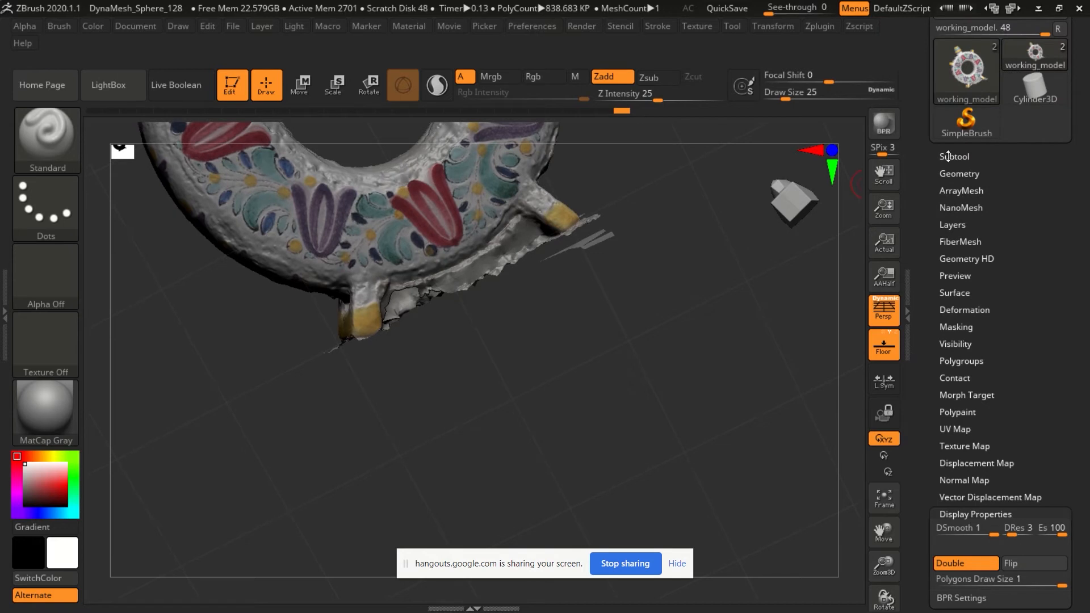
click(958, 174)
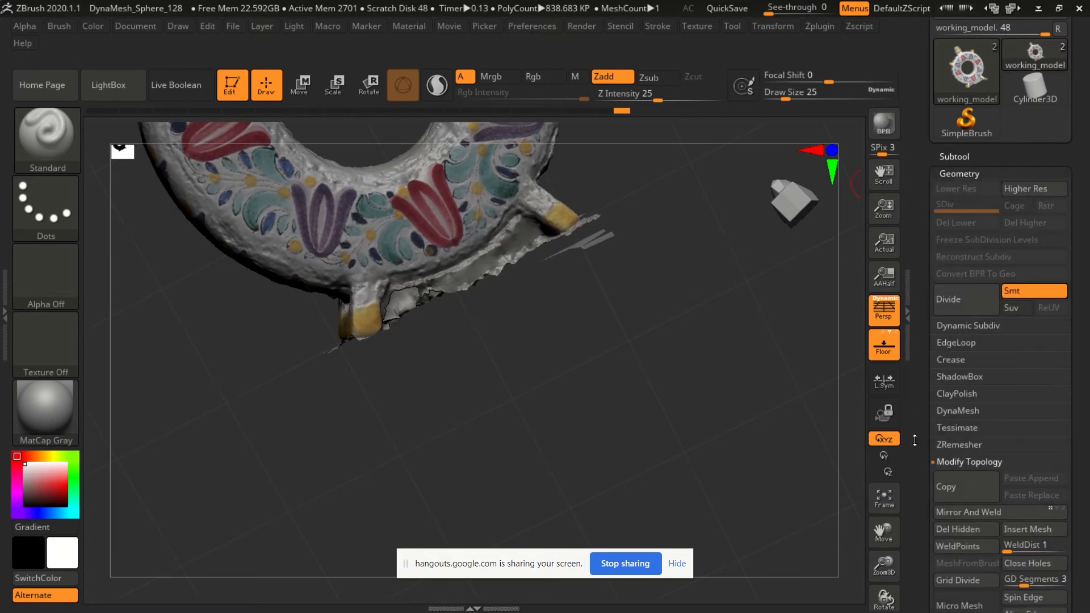
scroll(917, 449, down, 2)
drag(652, 409, 562, 397)
mouse_move(555, 240)
ctrl+shift+mouse_down()
mouse_move(644, 216)
mouse_move(648, 239)
ctrl+shift+mouse_up()
ctrl+shift+click(640, 233)
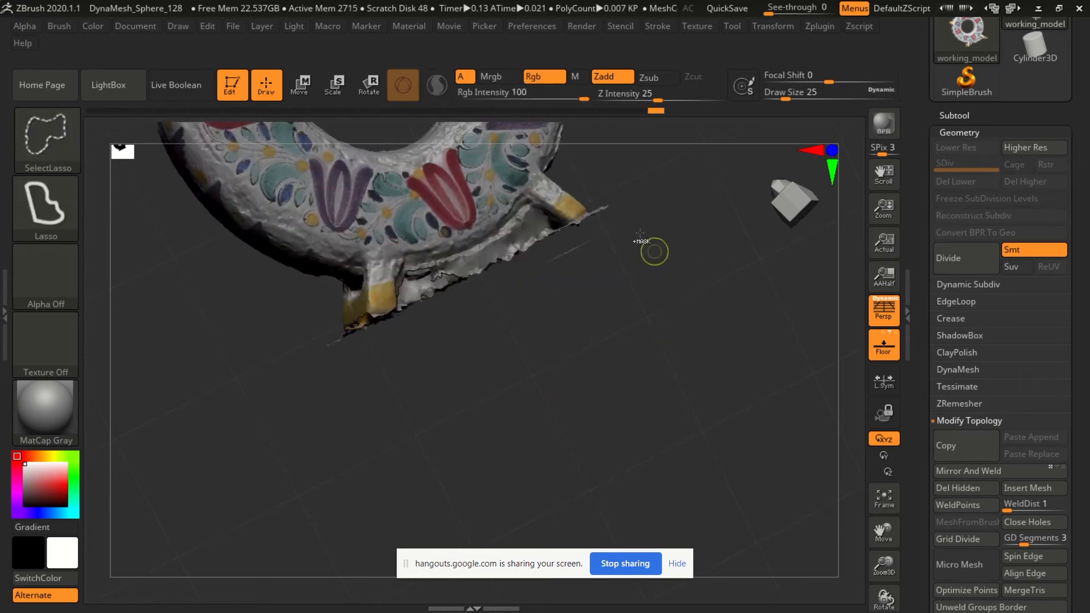
drag(636, 343, 596, 340)
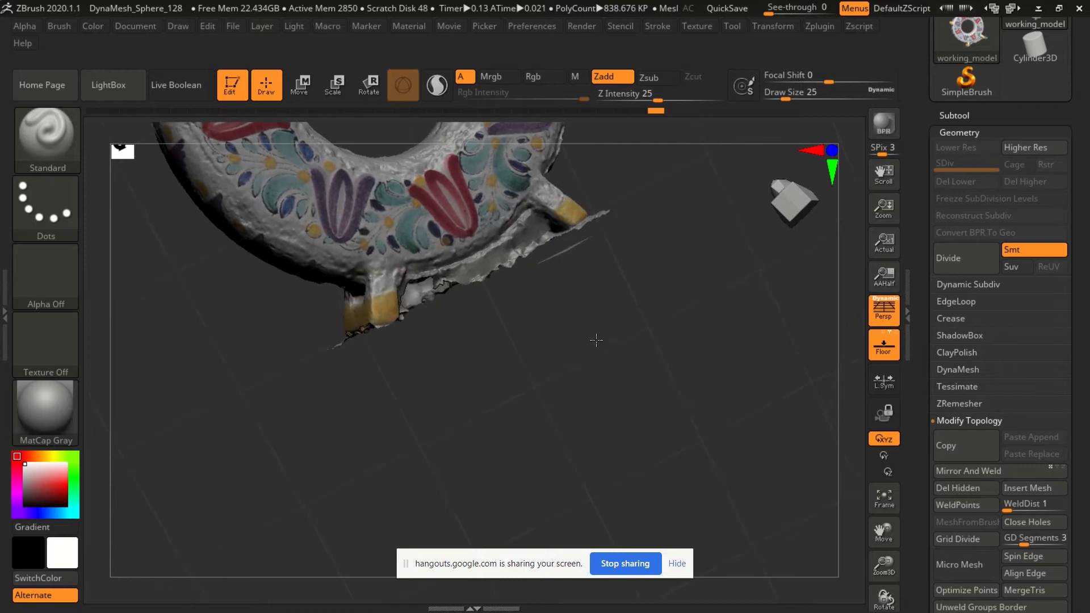
click(957, 490)
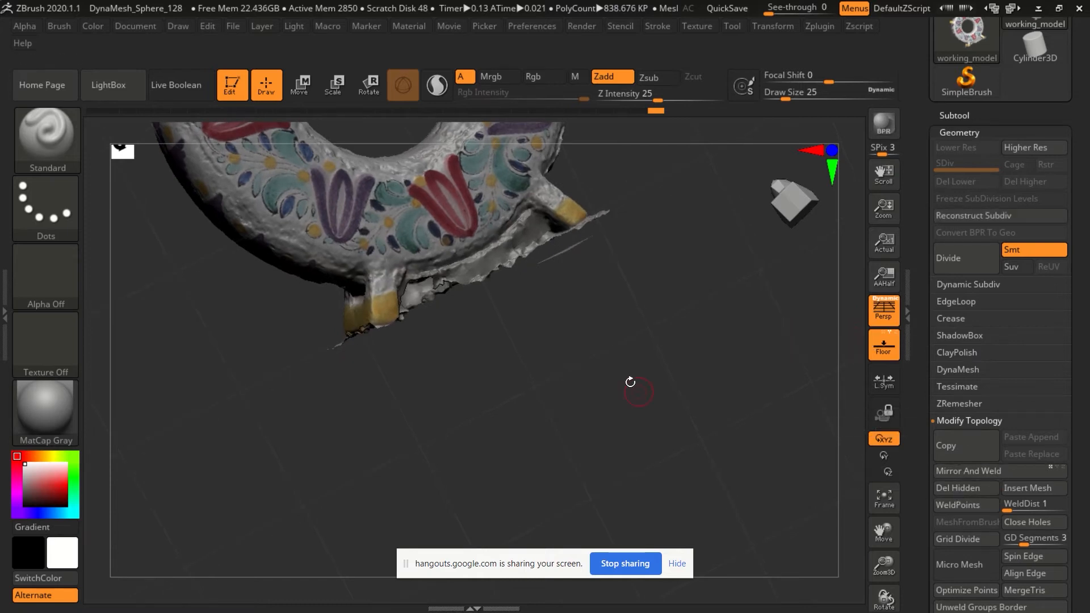
Isolate the last triangular fragment beside the far foot, invert the visibility, and delete the fragment.
mouse_move(622, 234)
mouse_down()
mouse_move(522, 365)
mouse_move(398, 252)
mouse_move(508, 494)
mouse_up()
key(ctrl+shift)
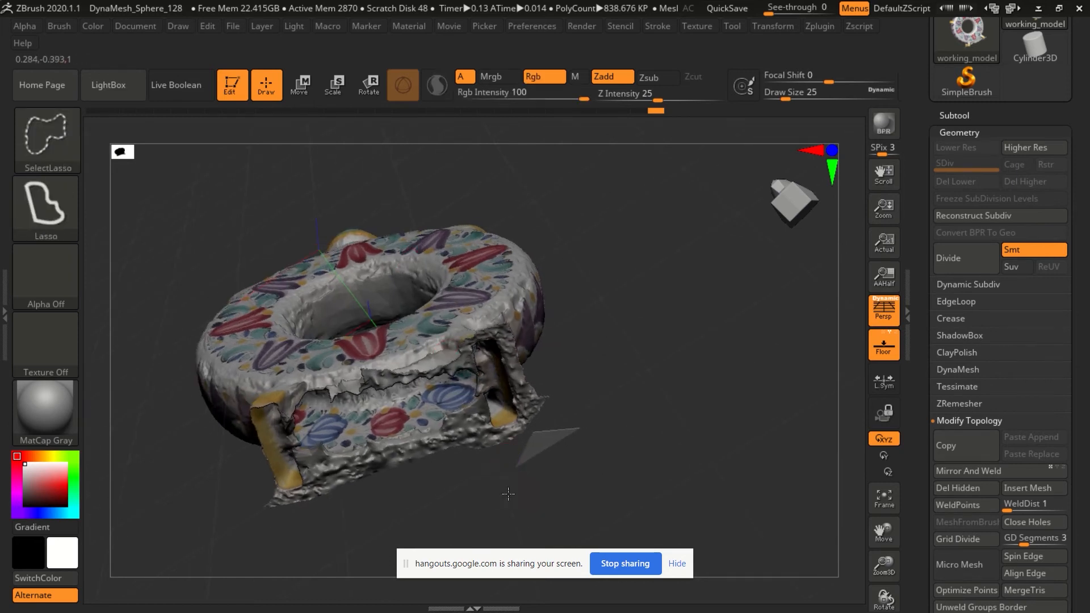
ctrl+shift+drag(531, 431, 548, 435)
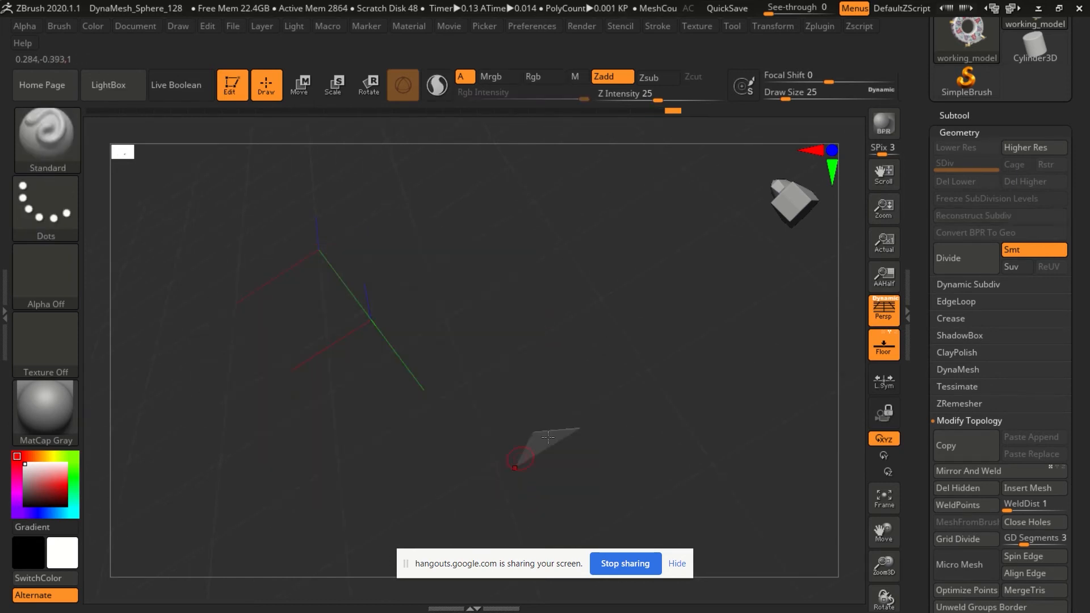
ctrl+shift+click(692, 380)
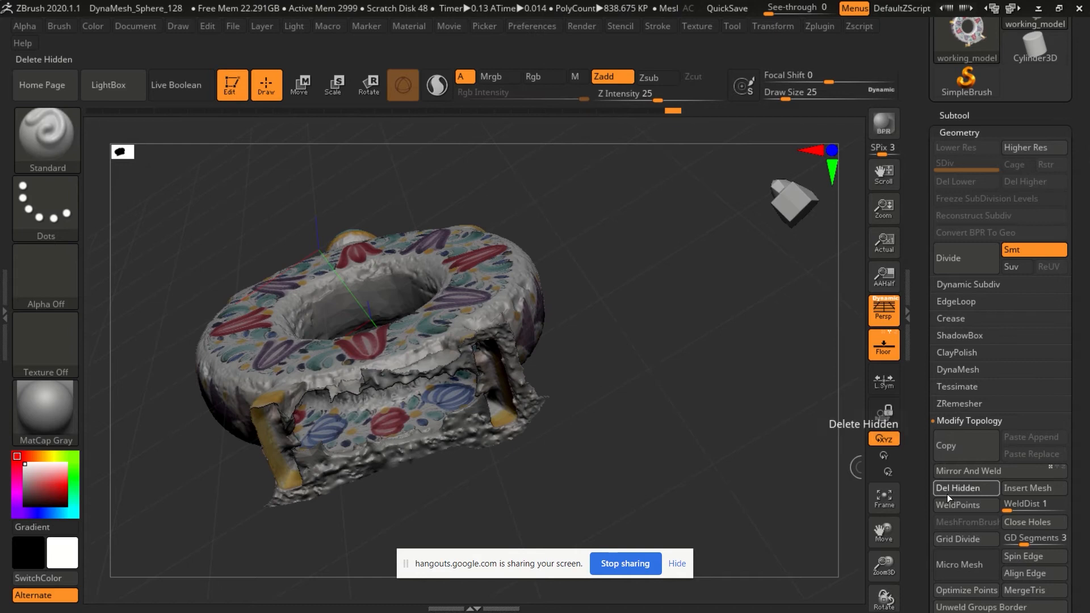
click(947, 490)
Close the open hole spanning the flask's base between the feet.
drag(512, 446, 525, 474)
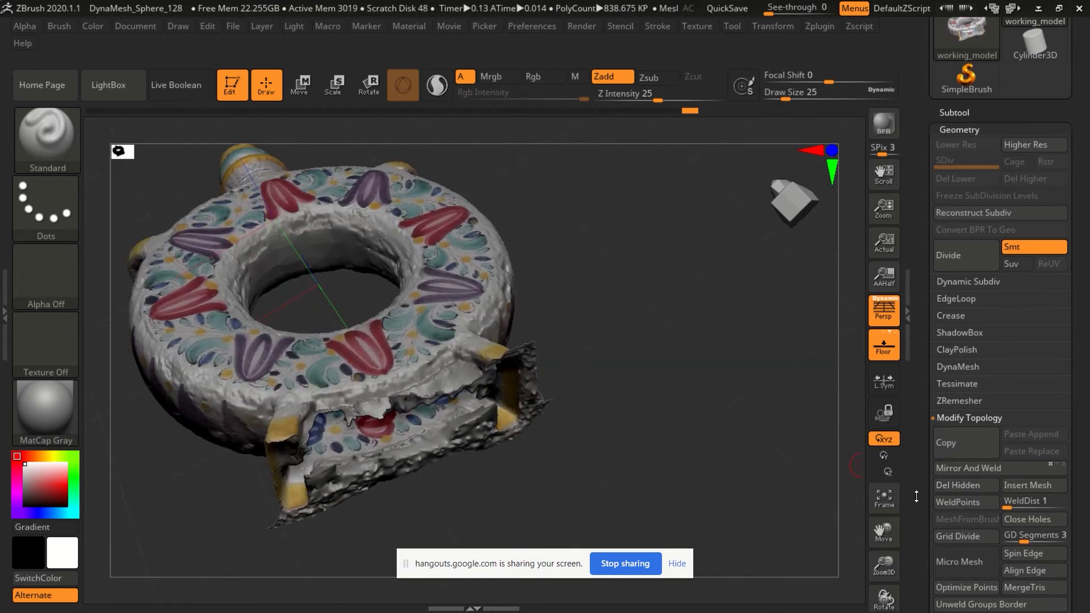
scroll(1037, 474, down, 2)
click(1016, 474)
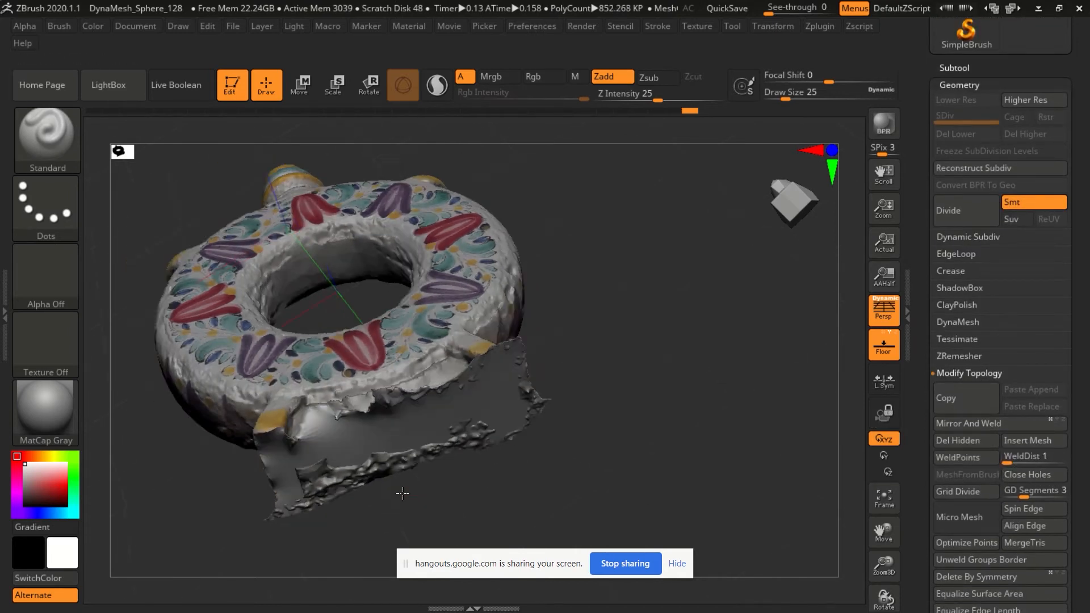
Set the selection brush to SelectRect and isolate the polygroup of the surface filling the base hole.
drag(596, 432, 454, 358)
drag(335, 410, 428, 336)
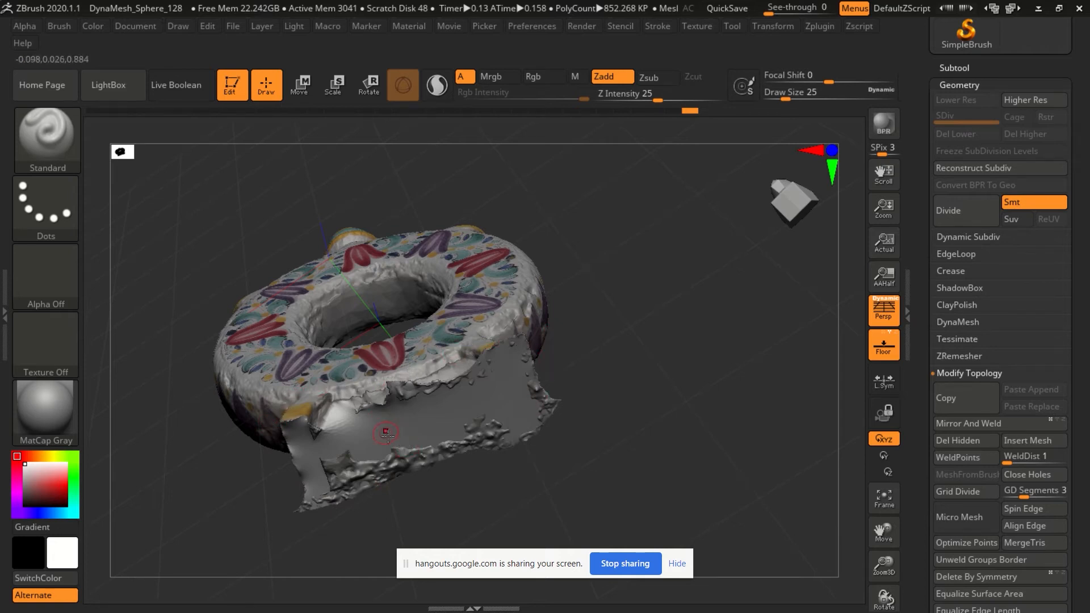
drag(452, 432, 422, 308)
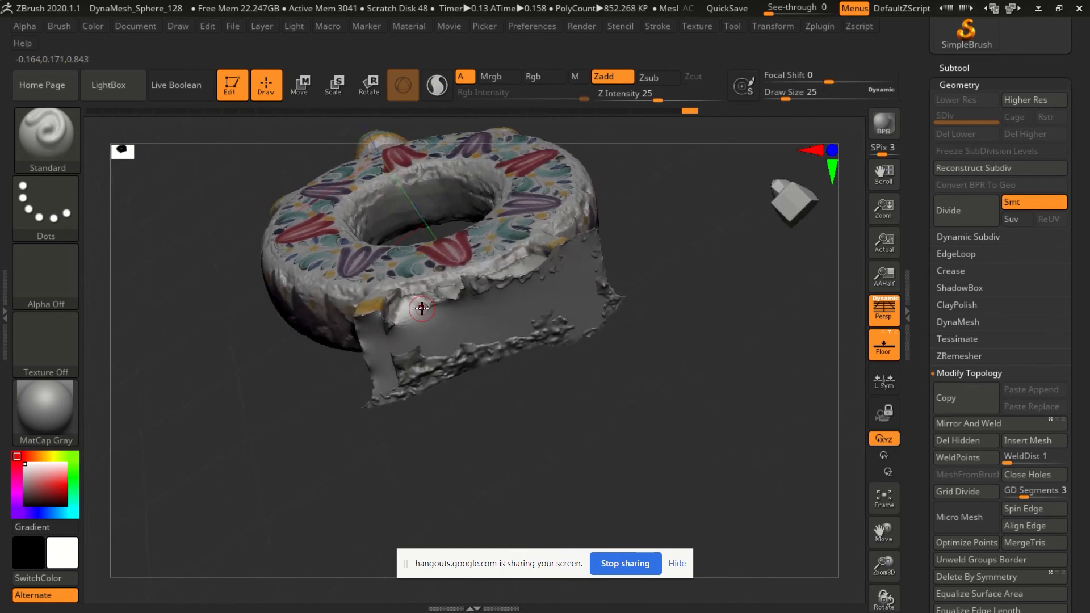
key(ctrl)
key(ctrl+shift)
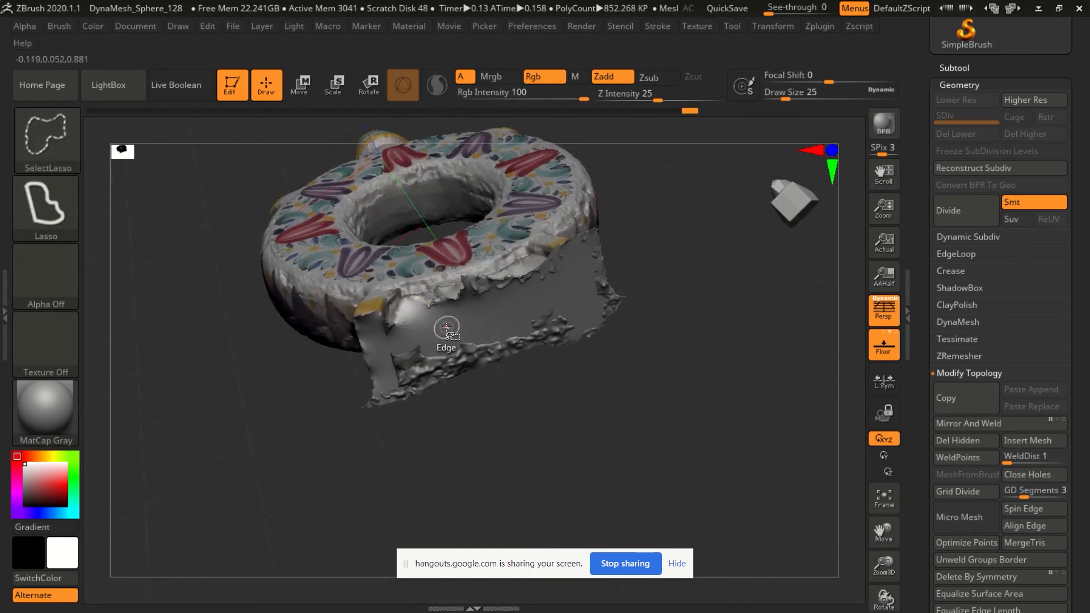
click(46, 145)
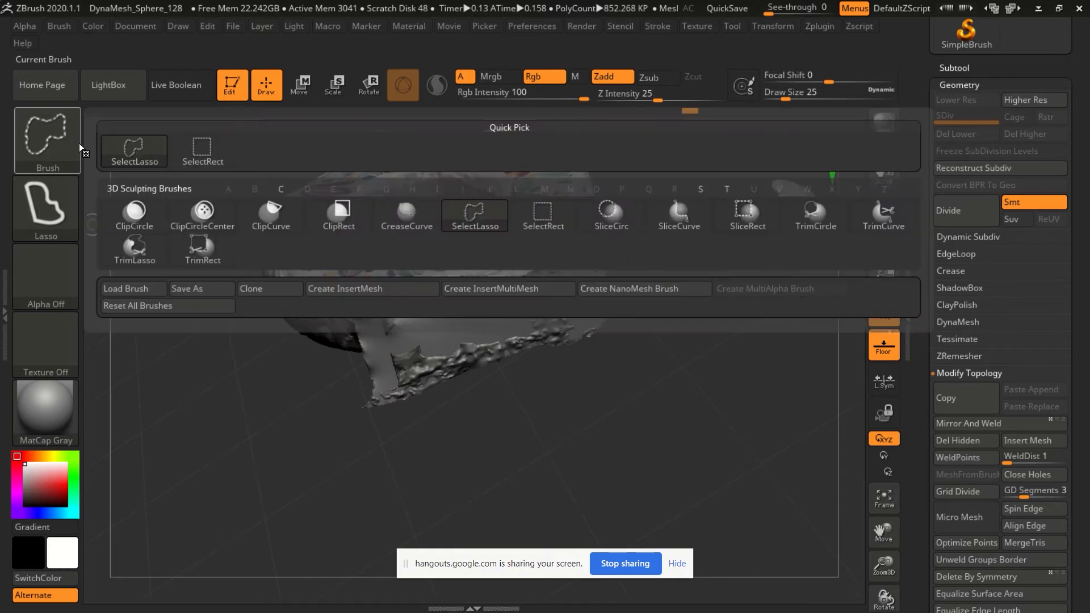
click(195, 149)
ctrl+shift+click(468, 323)
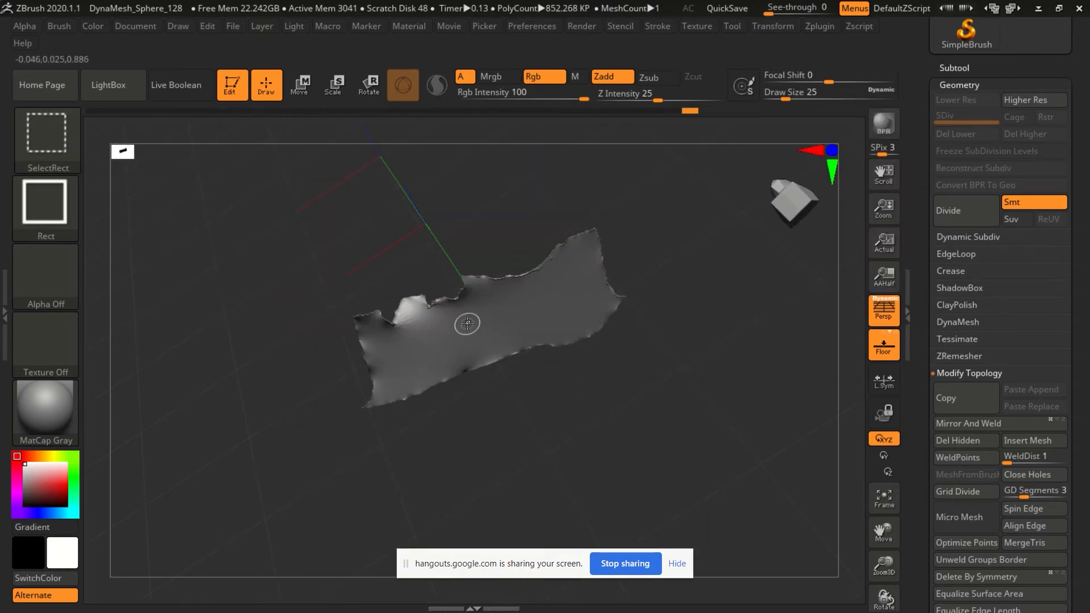
Examine the isolated fill surface from several angles, and show the whole flask mesh again.
drag(318, 397, 354, 309)
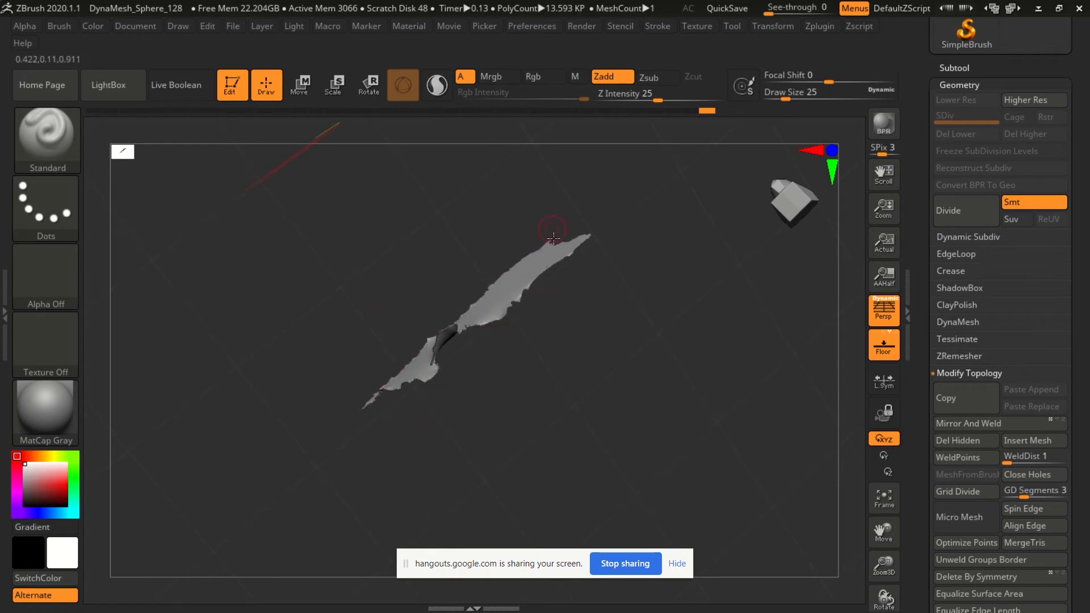
mouse_move(370, 327)
mouse_down()
mouse_move(397, 292)
mouse_move(351, 272)
mouse_move(392, 308)
mouse_move(404, 299)
mouse_move(451, 304)
mouse_move(370, 360)
mouse_move(342, 323)
mouse_move(389, 316)
mouse_move(402, 365)
mouse_move(452, 421)
mouse_move(448, 393)
mouse_up()
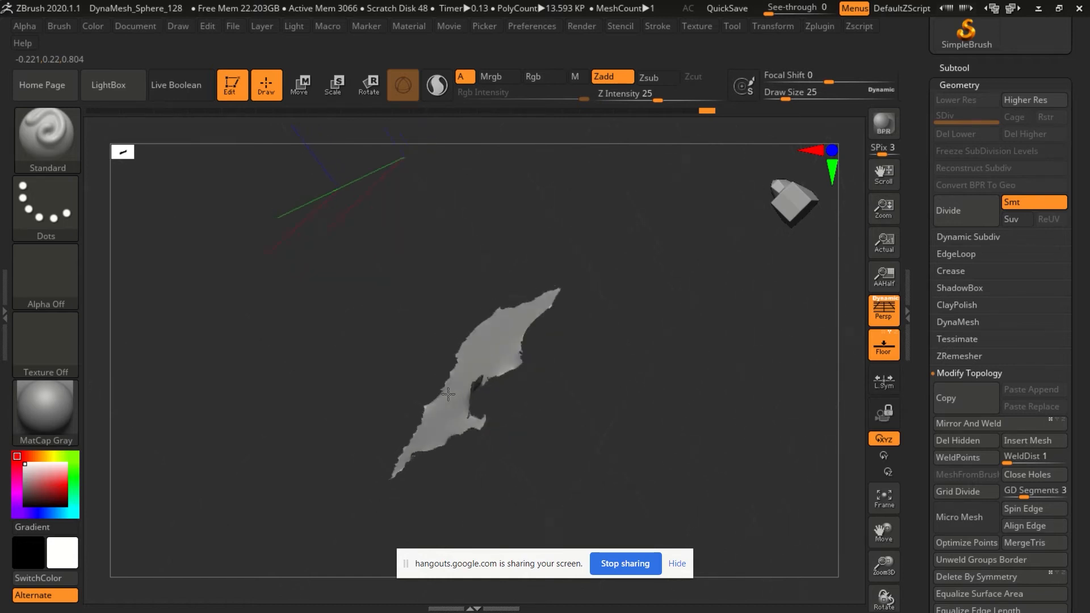
drag(427, 357, 461, 292)
drag(463, 276, 398, 397)
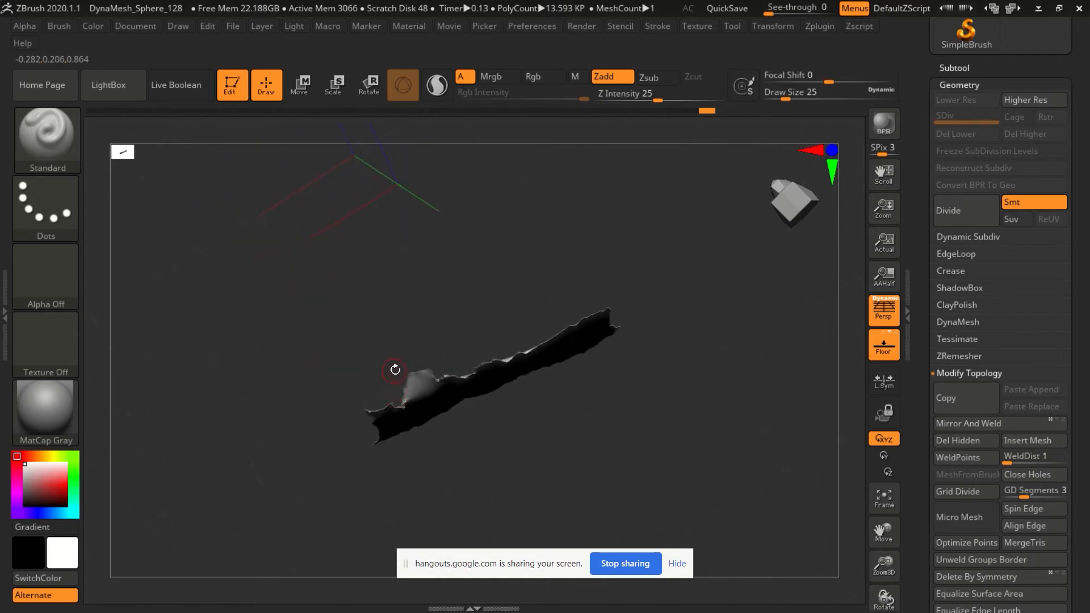
drag(464, 329, 473, 365)
drag(467, 327, 463, 233)
key(ctrl)
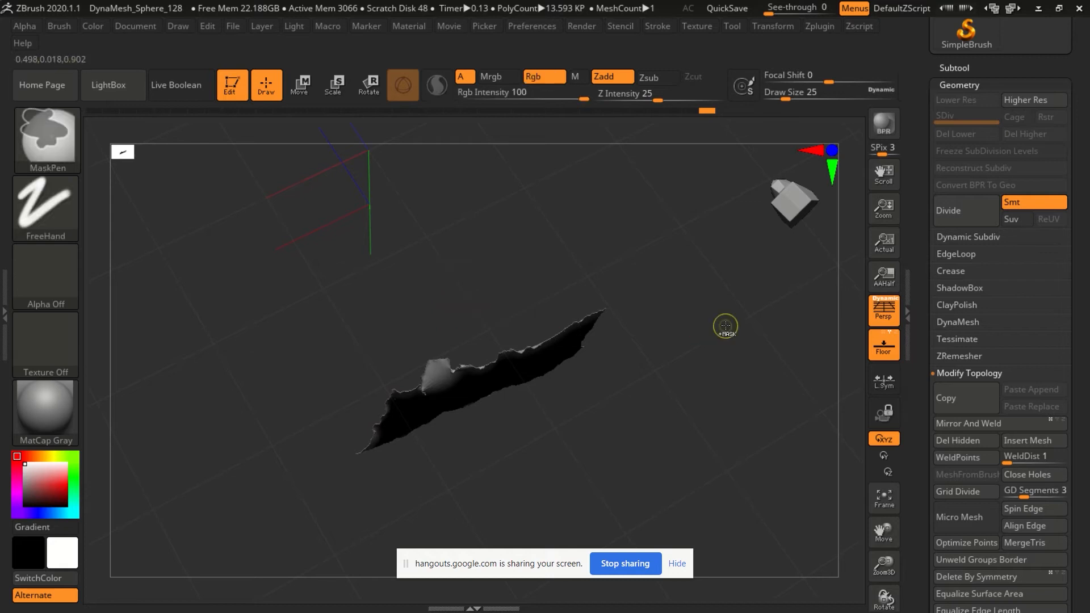
key(ctrl)
ctrl+shift+click(692, 313)
Activate the Move gizmo and mask everything except the polygroup filling the hole in the flask's base.
mouse_move(656, 327)
mouse_down()
mouse_move(325, 261)
mouse_move(510, 364)
mouse_move(499, 367)
mouse_up()
drag(446, 334, 579, 292)
drag(536, 359, 508, 279)
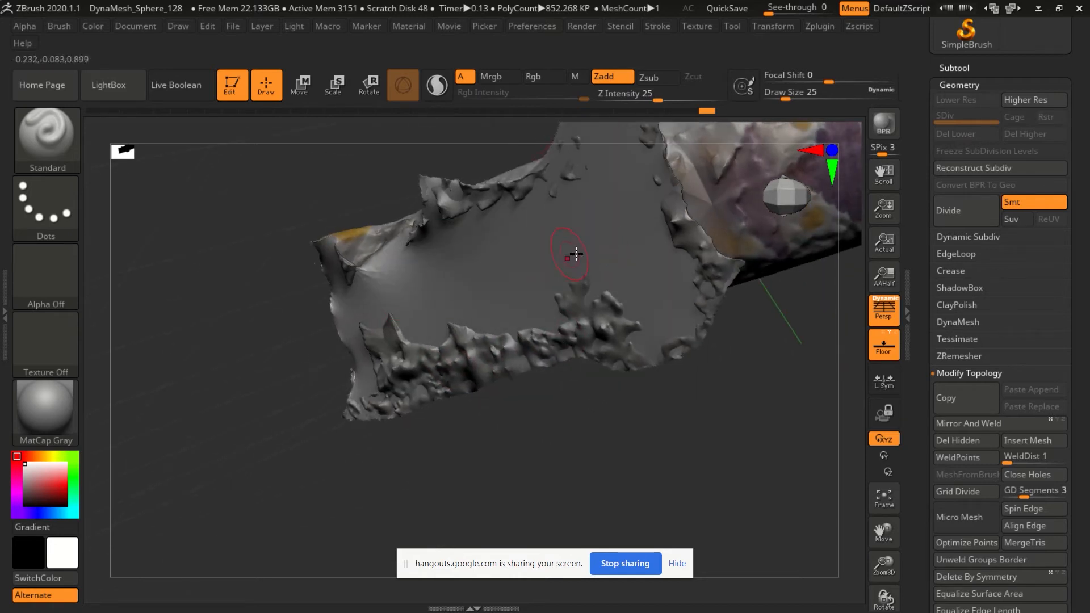
mouse_move(627, 389)
mouse_down()
mouse_move(539, 409)
mouse_move(445, 407)
mouse_move(411, 434)
mouse_move(377, 312)
mouse_up()
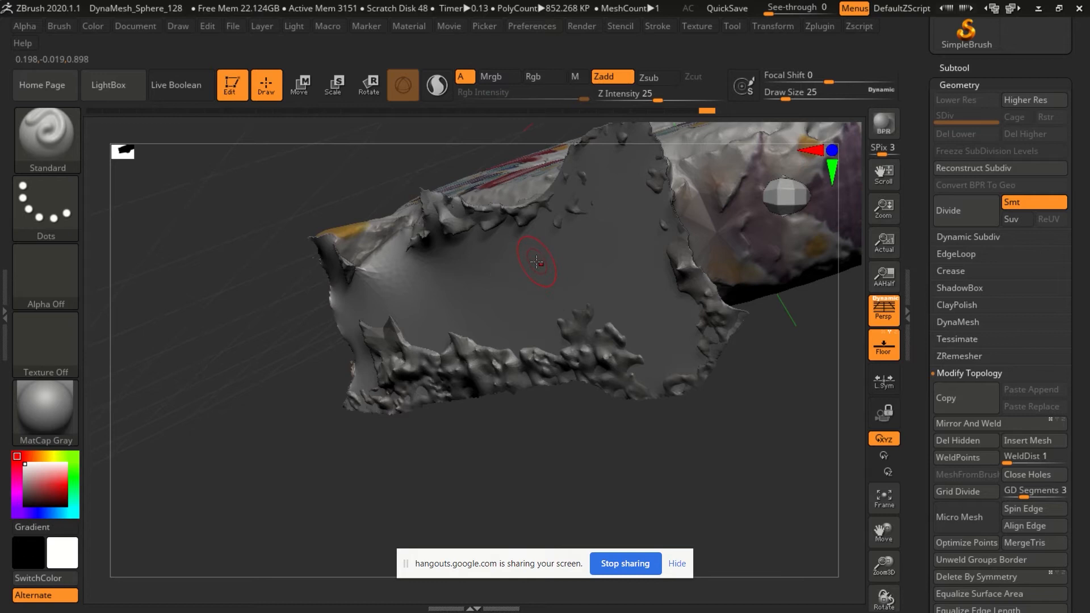
right_drag(545, 299, 563, 334)
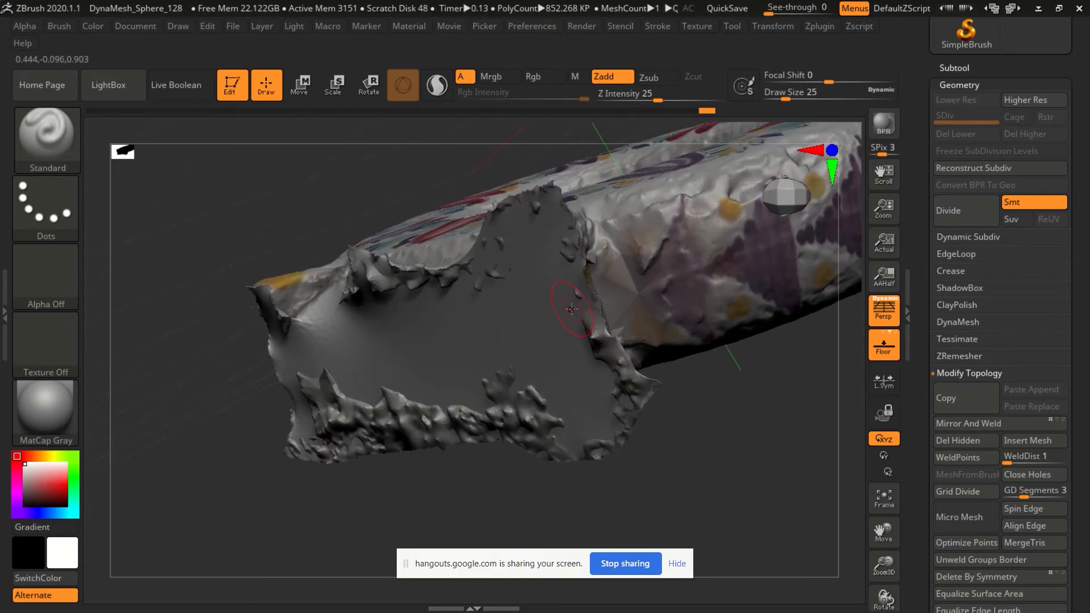
mouse_move(454, 244)
right_down()
mouse_move(530, 298)
mouse_move(516, 286)
right_up()
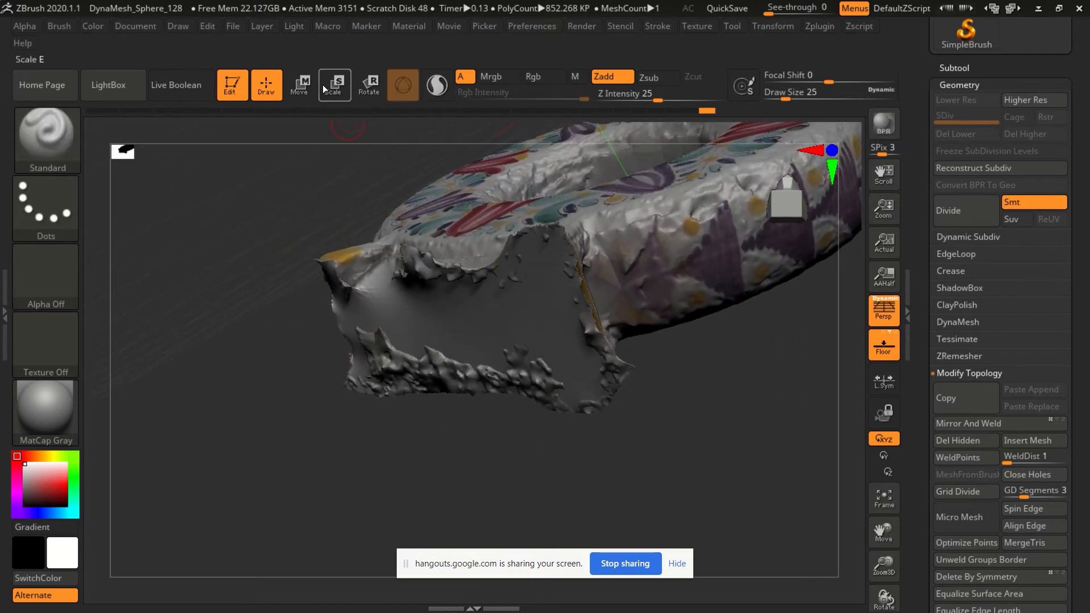
click(299, 85)
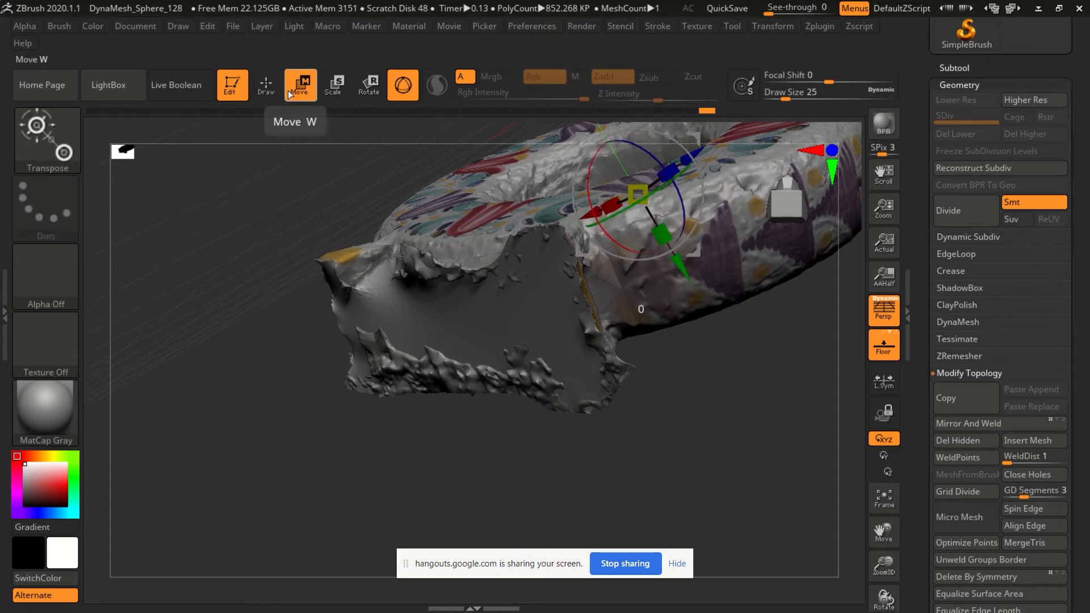
ctrl+click(456, 321)
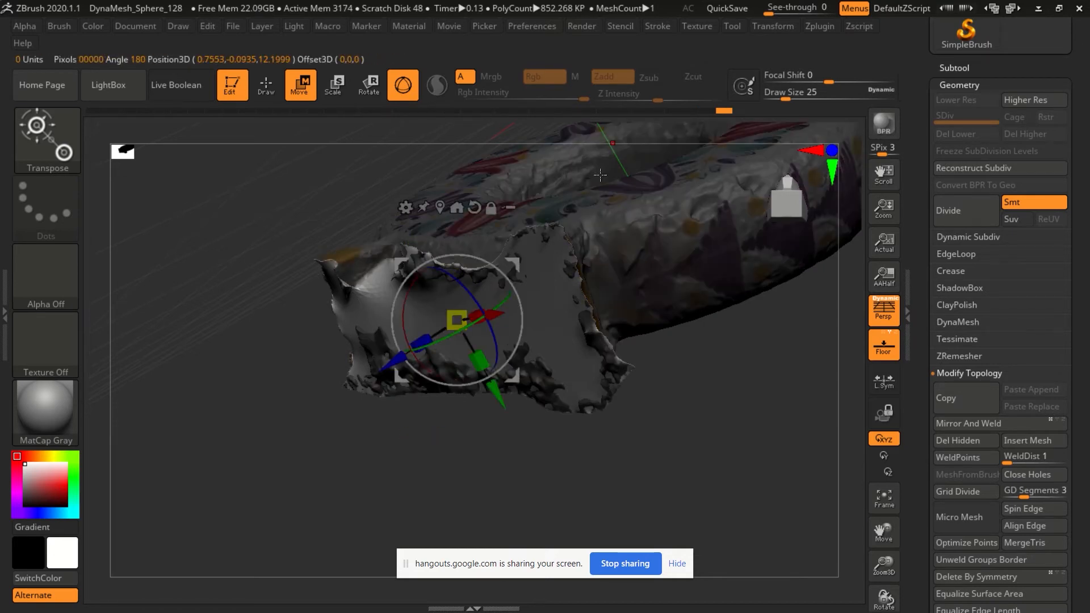
Align the gizmo with the base plane and move the unmasked fill surface outward past the flask's feet.
drag(408, 447, 355, 379)
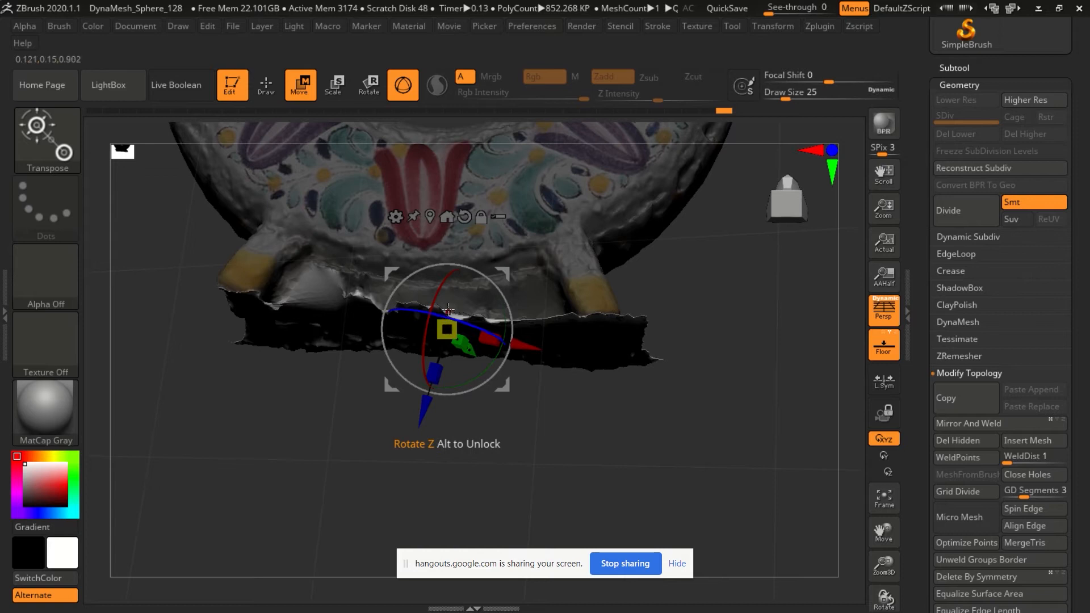
drag(579, 428, 361, 420)
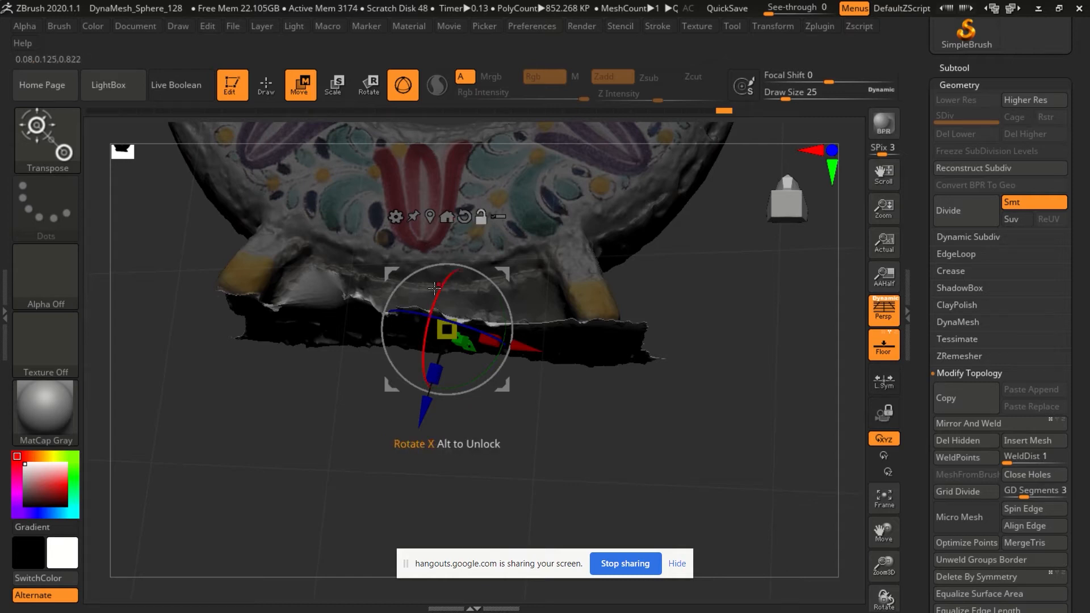
mouse_move(390, 273)
mouse_down()
mouse_move(346, 225)
mouse_move(342, 267)
mouse_move(380, 262)
mouse_move(340, 225)
mouse_move(360, 356)
mouse_move(338, 319)
mouse_up()
key(ctrl+z)
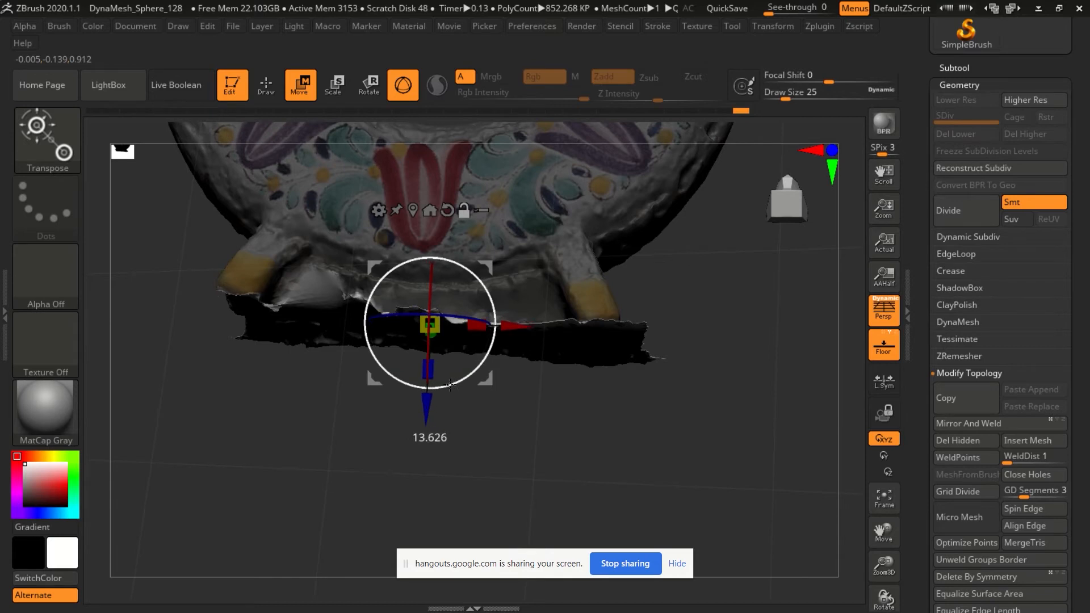
drag(532, 408, 563, 431)
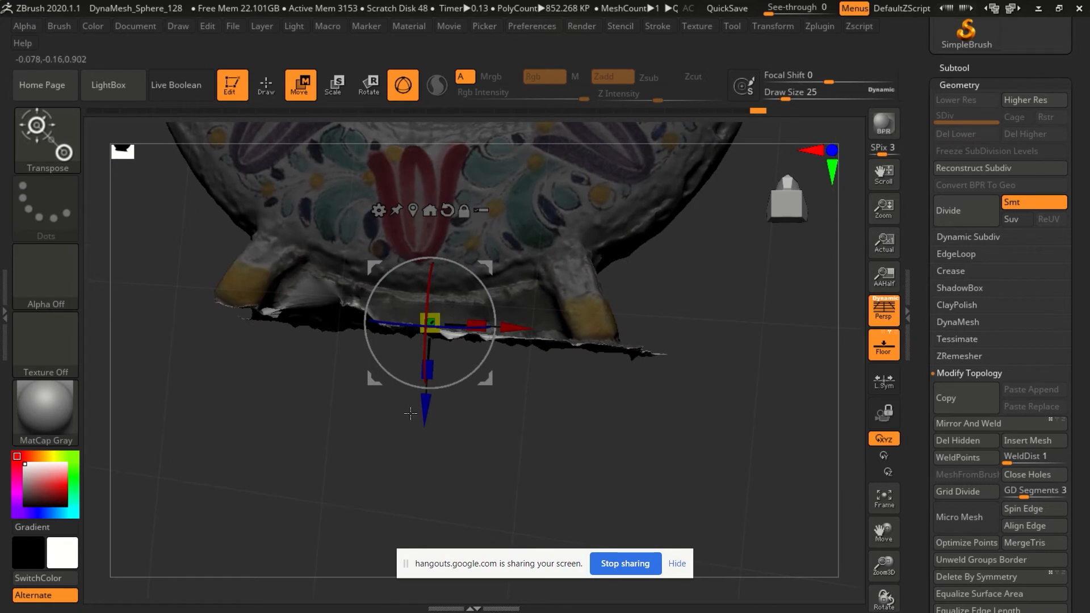
drag(422, 415, 512, 393)
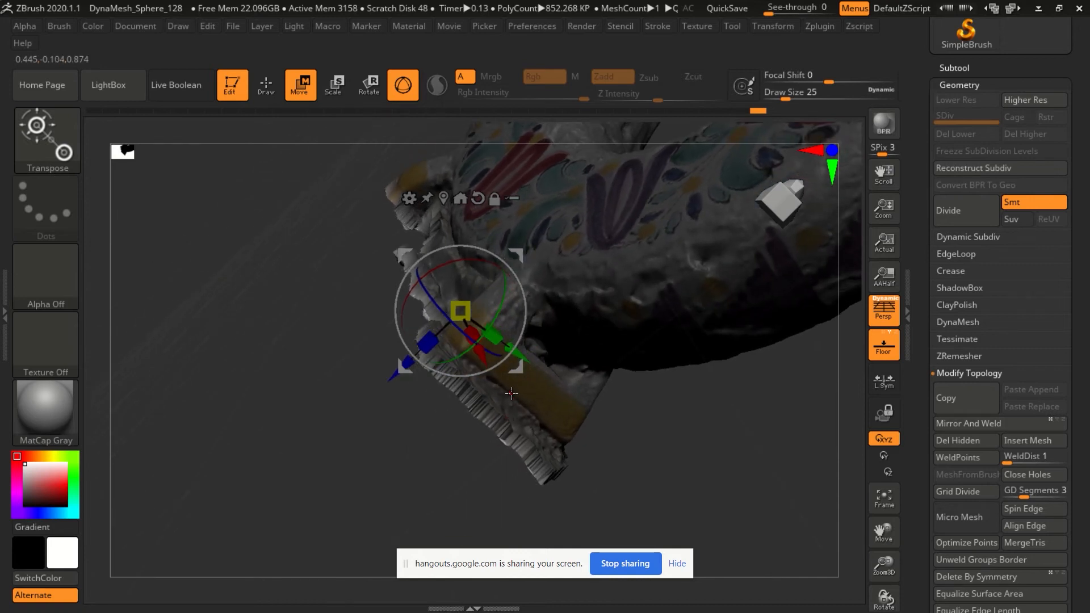
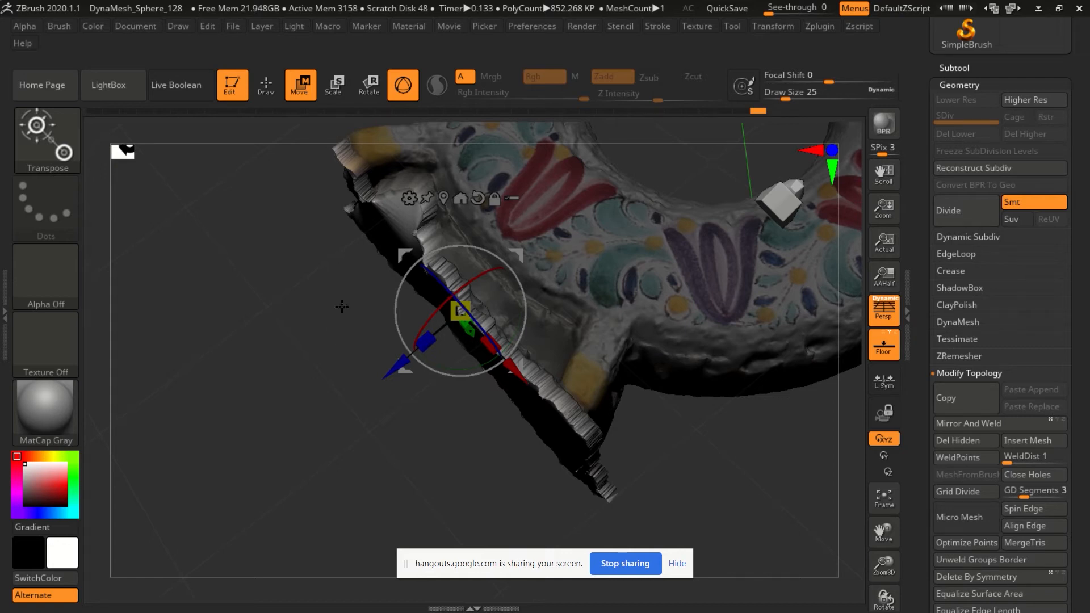
Examine the stretched edge around the flask's base from the front, side, back and below.
mouse_move(334, 267)
mouse_down()
mouse_move(339, 245)
mouse_move(308, 257)
mouse_up()
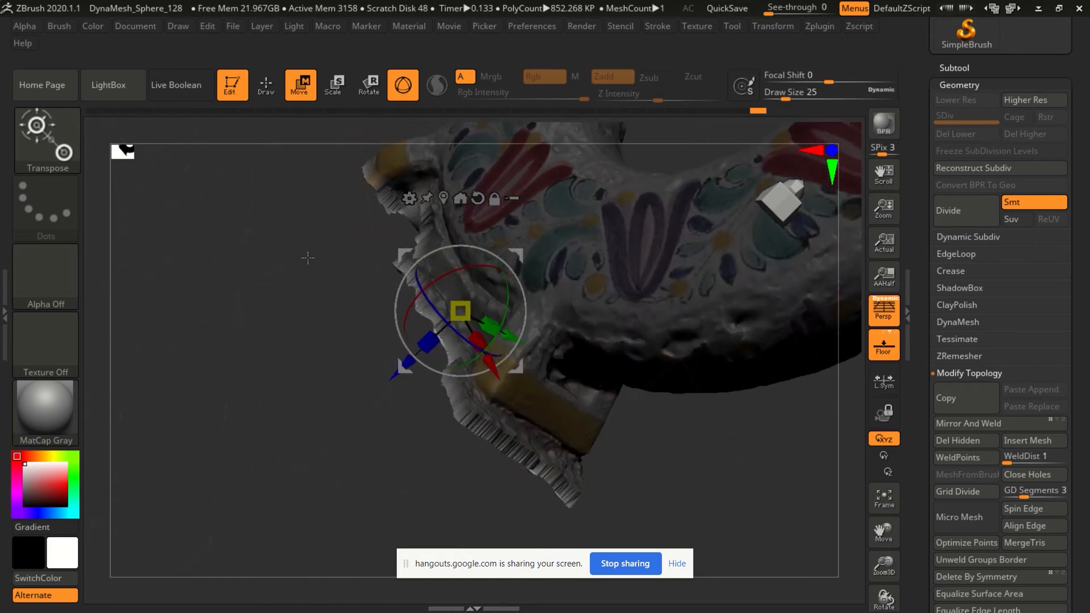
drag(295, 404, 354, 410)
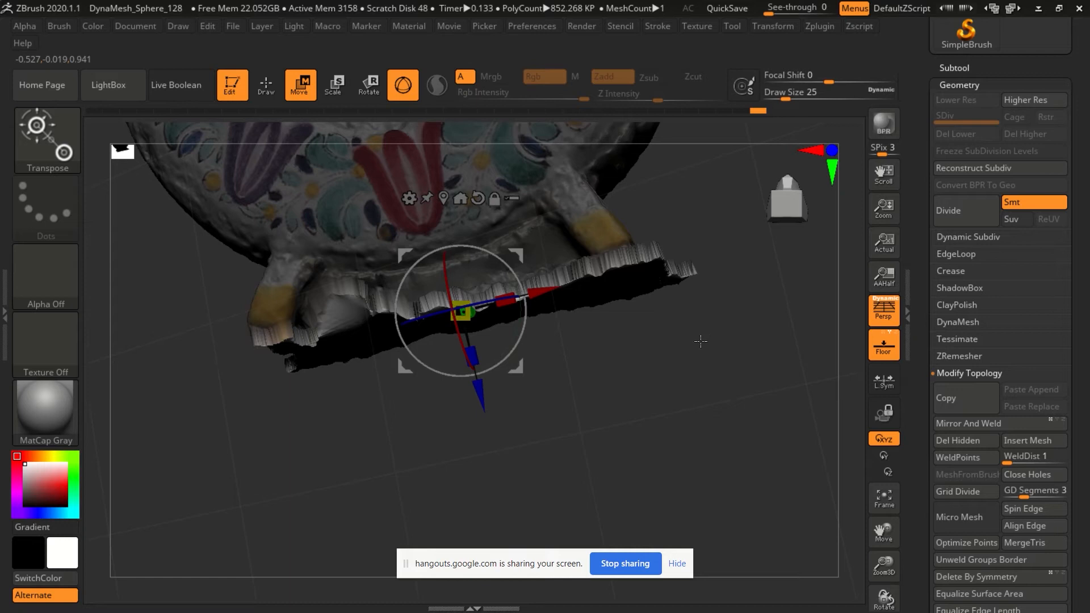
drag(713, 347, 604, 327)
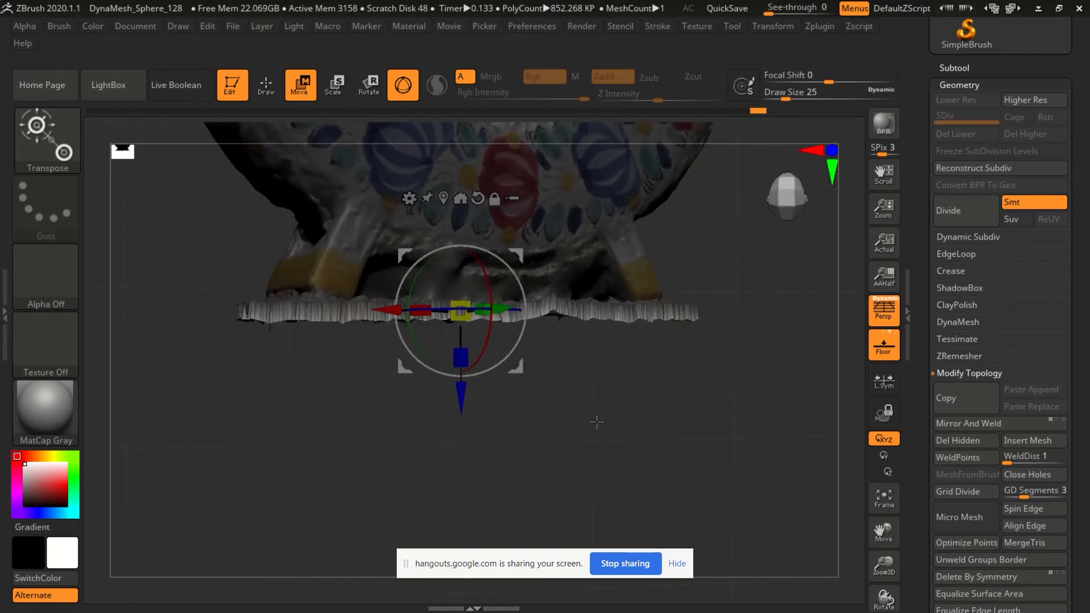
click(793, 195)
mouse_move(795, 197)
mouse_down()
mouse_move(806, 198)
mouse_move(774, 199)
mouse_up()
click(795, 197)
click(786, 193)
click(785, 194)
click(771, 193)
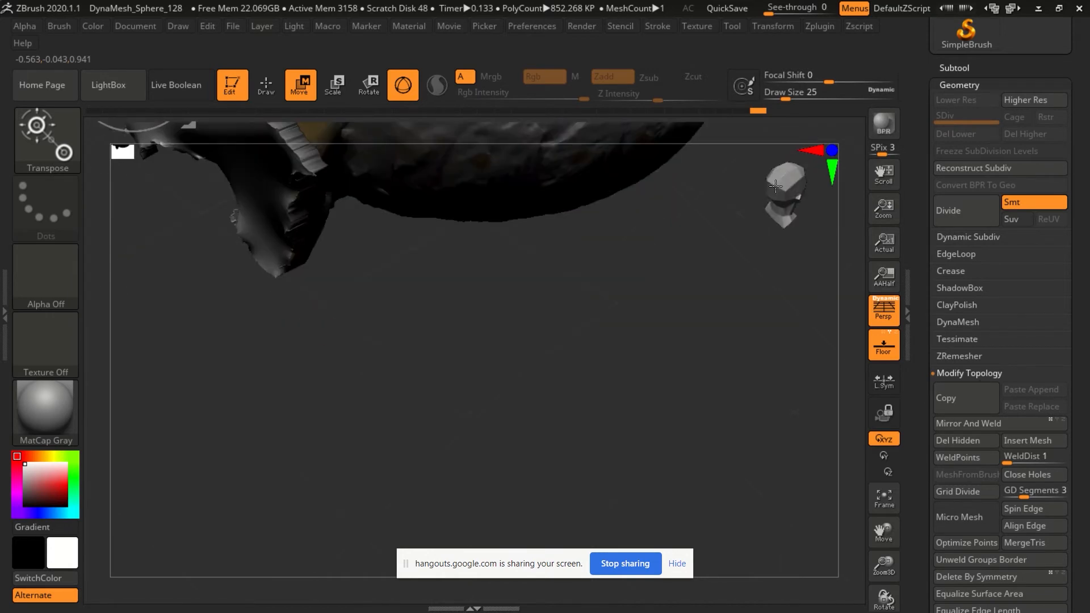
click(778, 195)
click(832, 170)
click(825, 150)
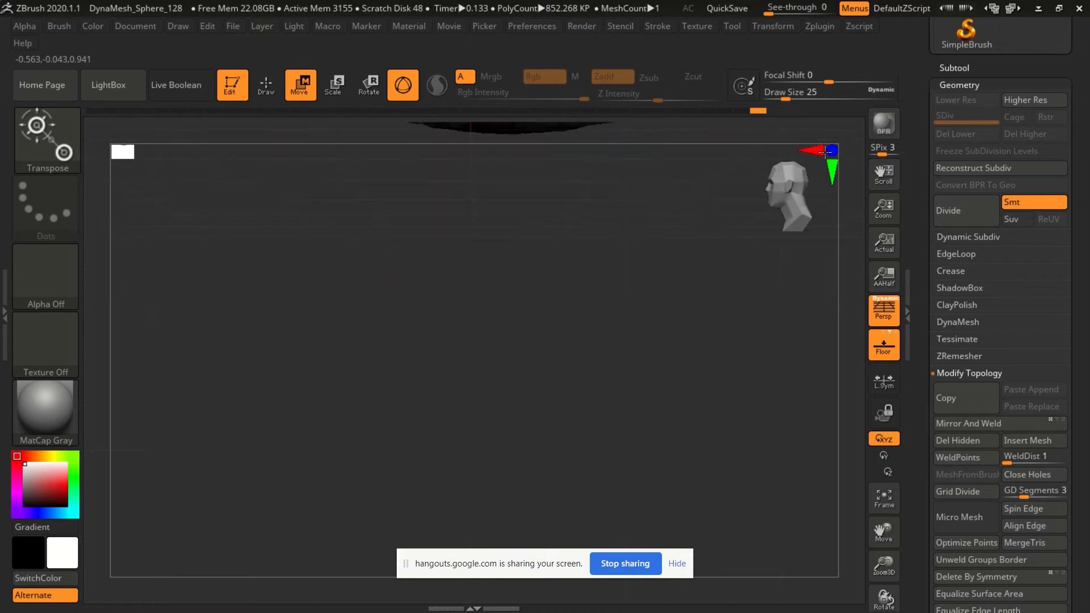
drag(649, 262, 628, 250)
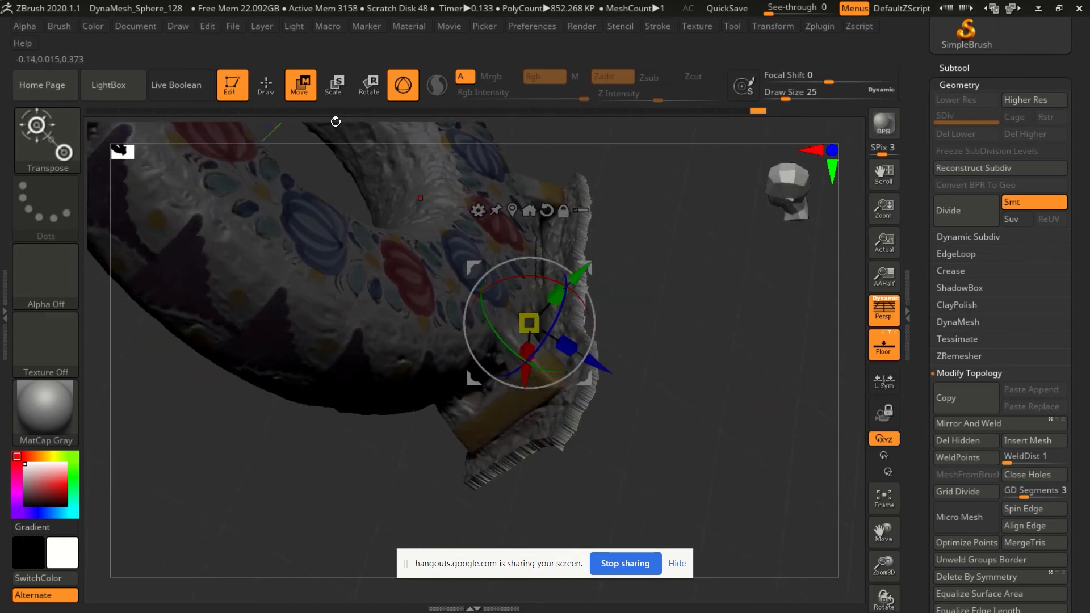
Return to Draw mode and clear the mask from the flask mesh.
click(267, 87)
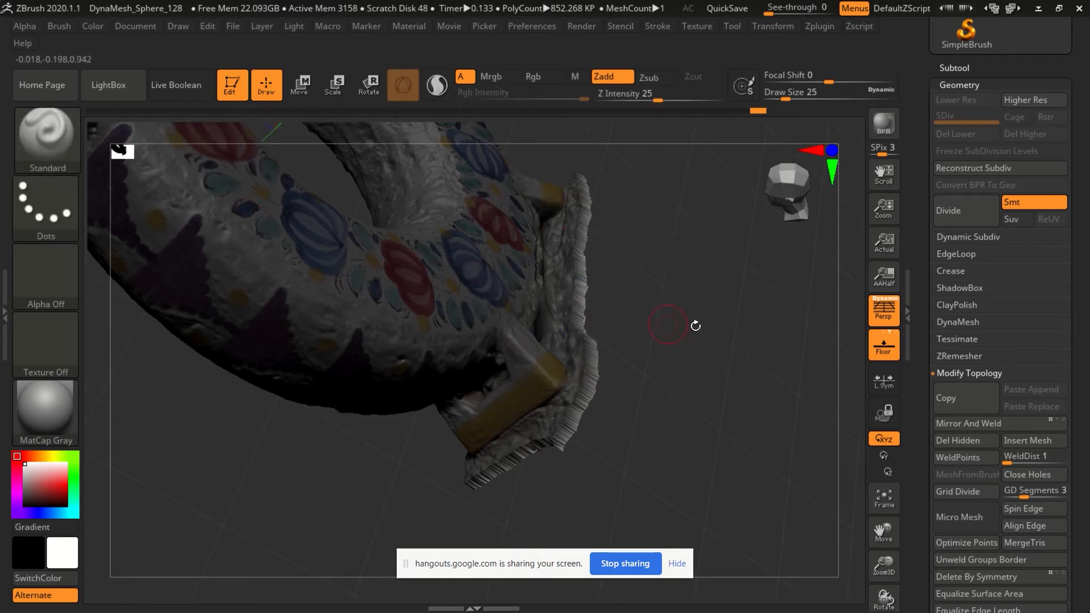
key(ctrl)
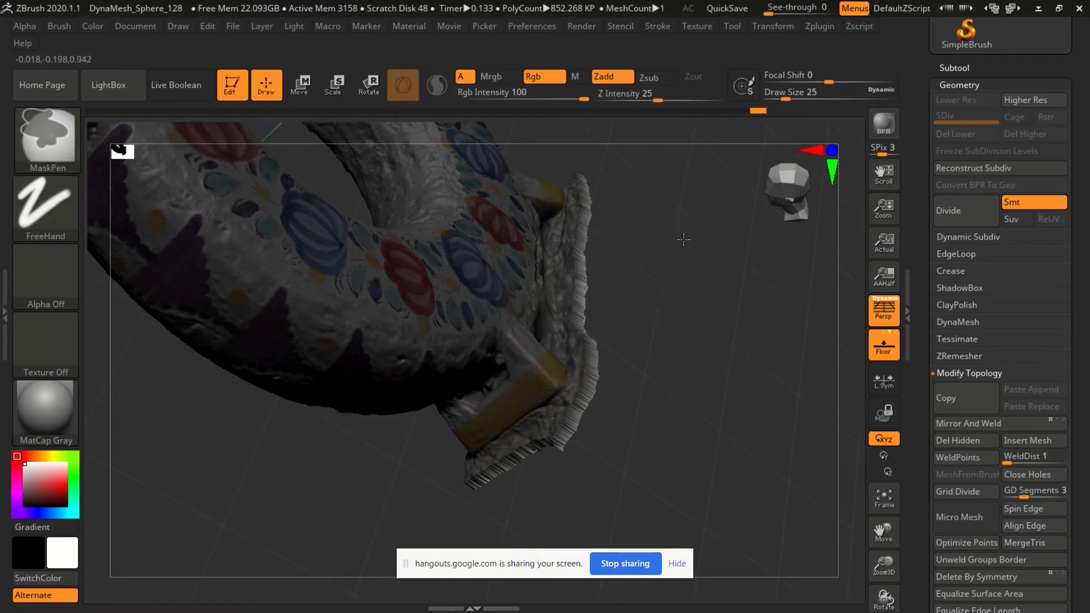
mouse_move(683, 240)
ctrl+mouse_down()
mouse_move(730, 295)
mouse_move(625, 428)
mouse_move(795, 284)
ctrl+mouse_up()
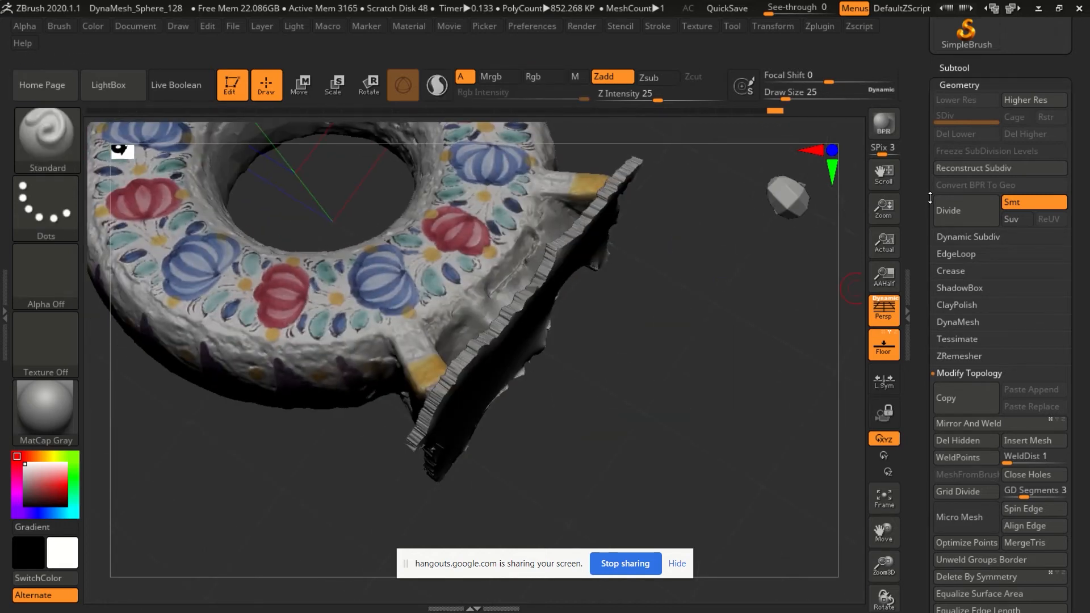
Run the mesh integrity check on the flask's working copy.
scroll(935, 398, down, 5)
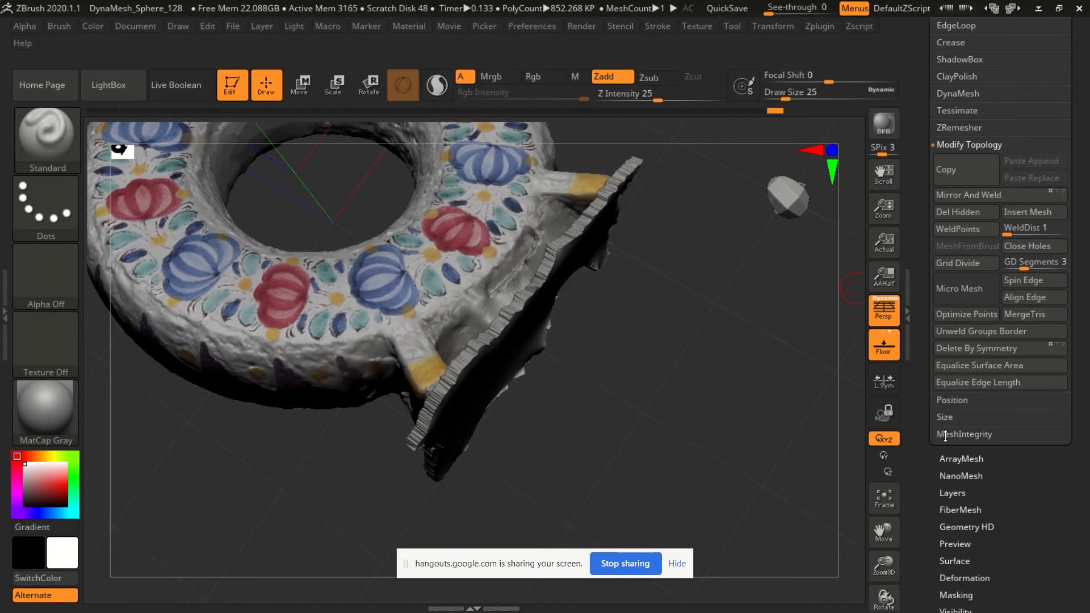
click(945, 436)
scroll(938, 336, up, 2)
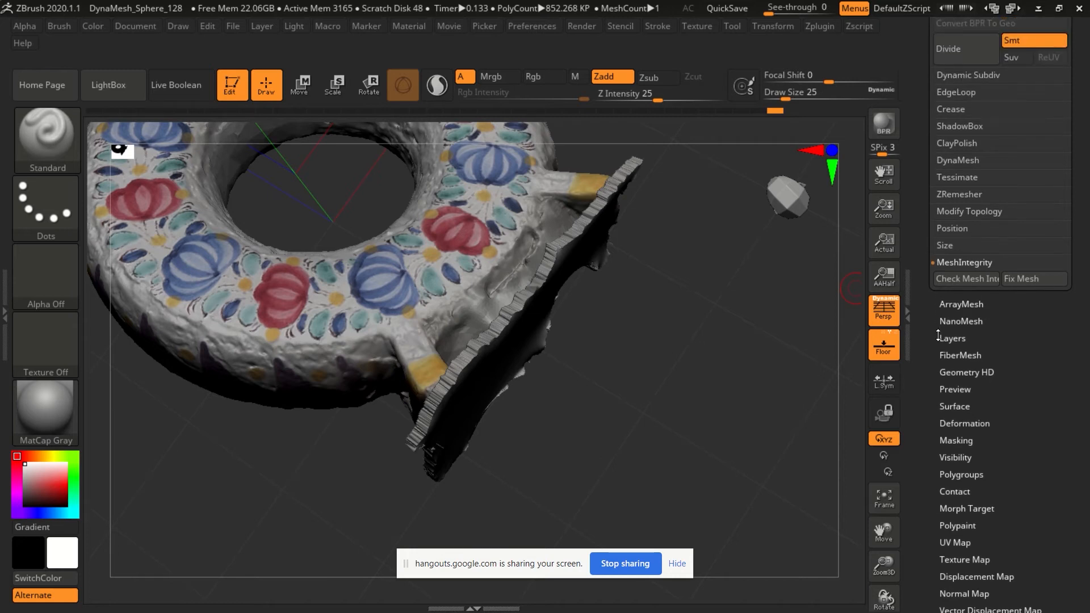
click(962, 279)
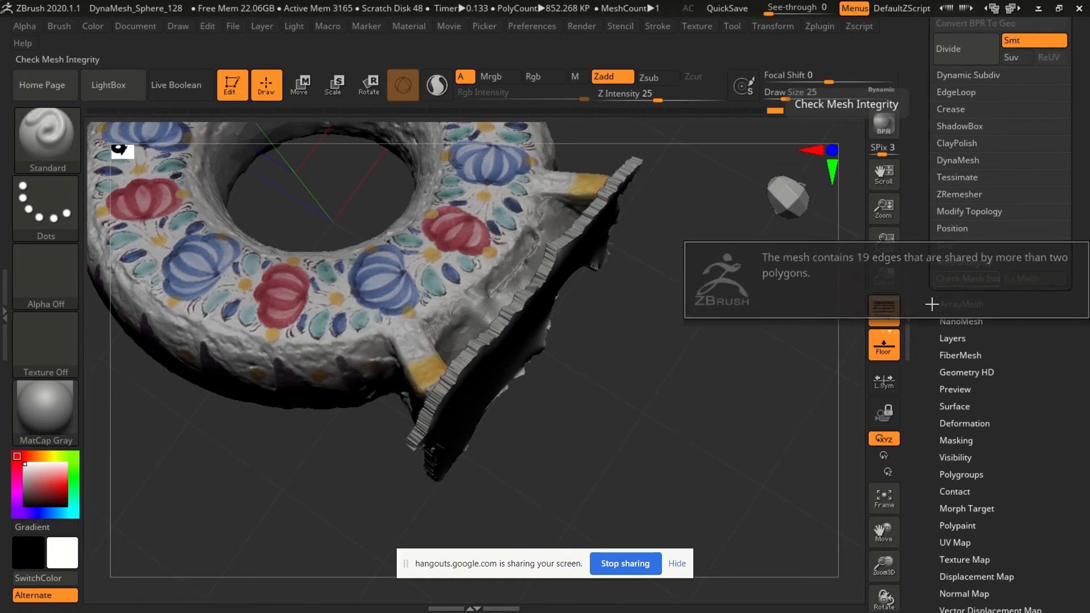
Repair the flask geometry with Fix Mesh and repeat the mesh integrity check.
scroll(929, 271, up, 3)
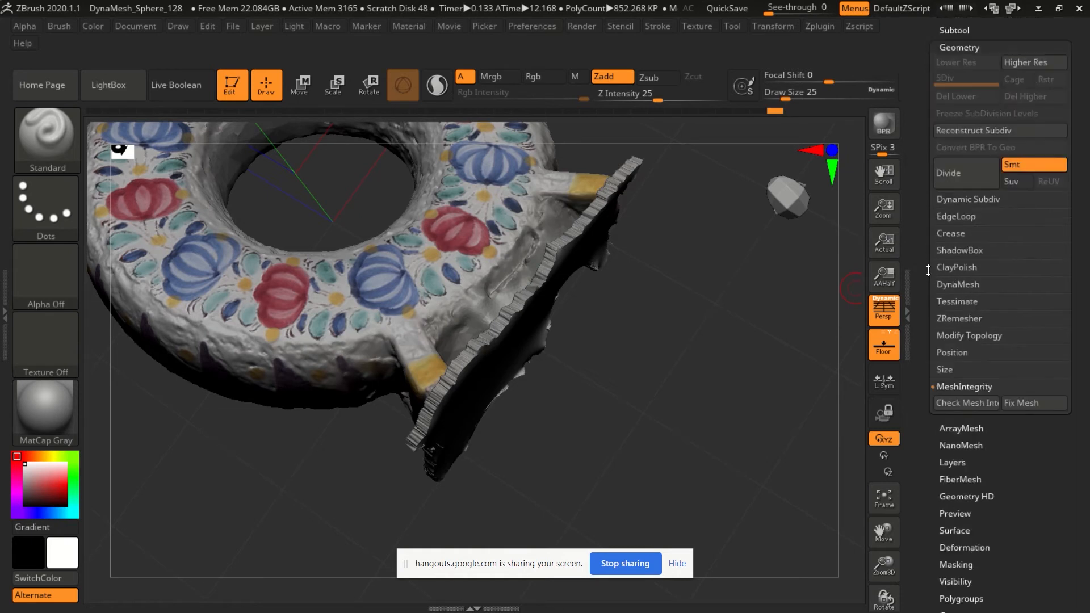
scroll(929, 271, up, 2)
click(956, 404)
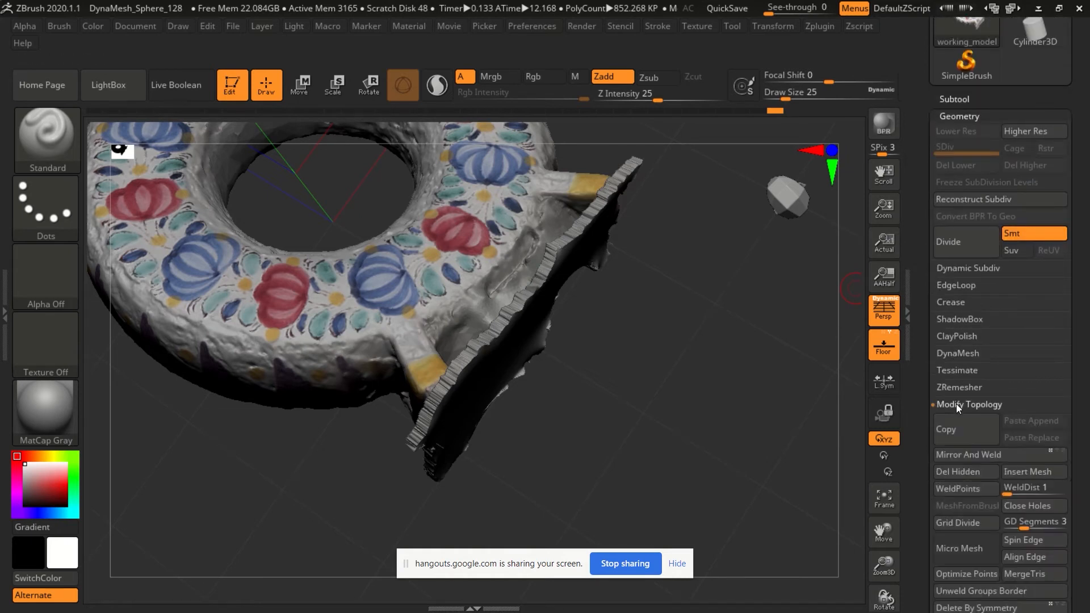
scroll(929, 421, down, 4)
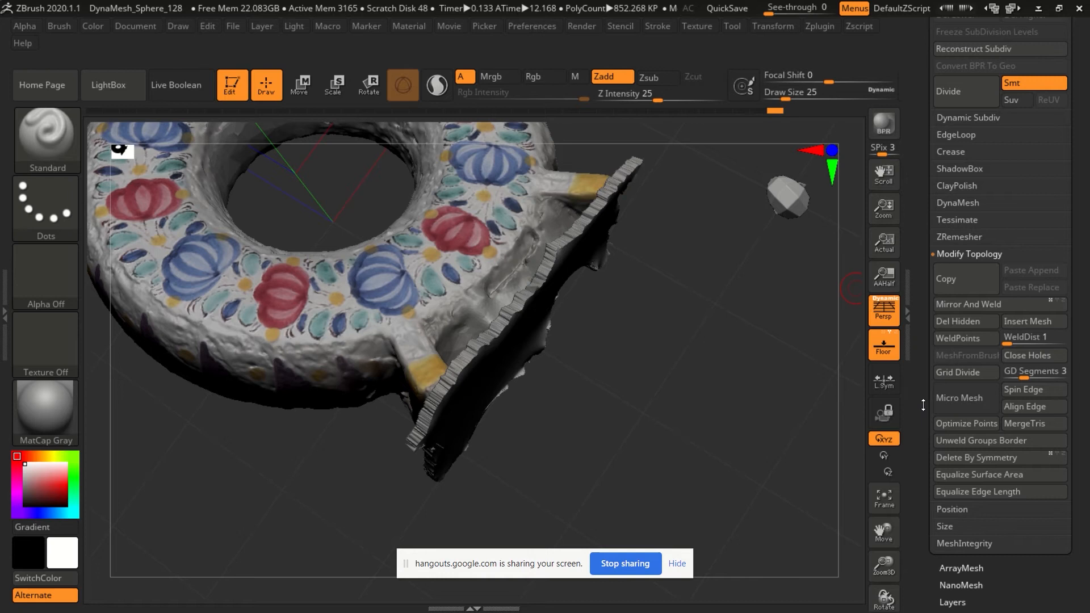
scroll(925, 358, down, 1)
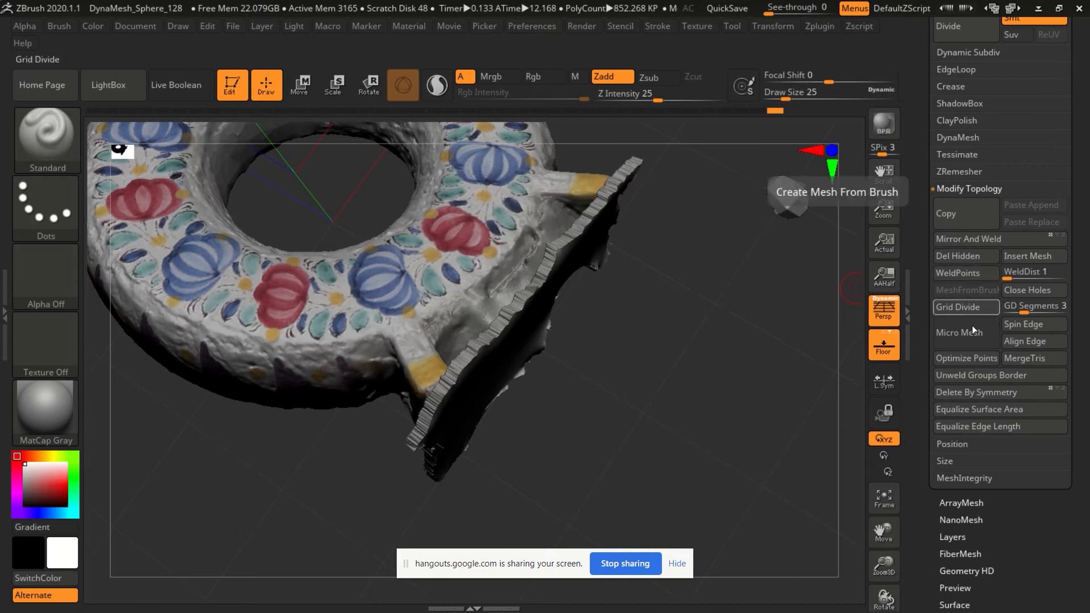
scroll(919, 404, down, 5)
click(982, 312)
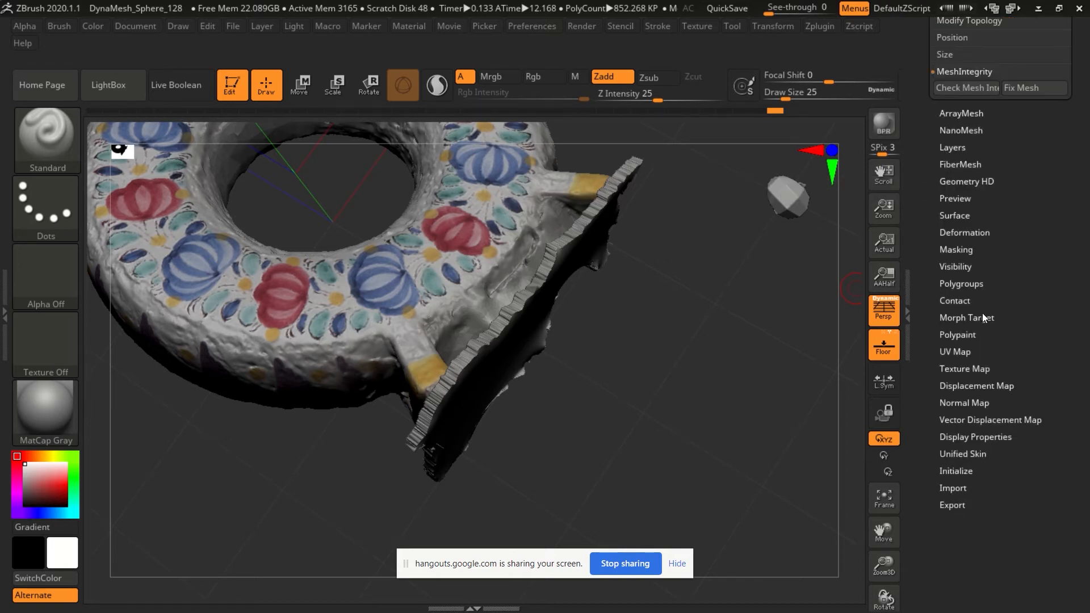
scroll(943, 232, up, 5)
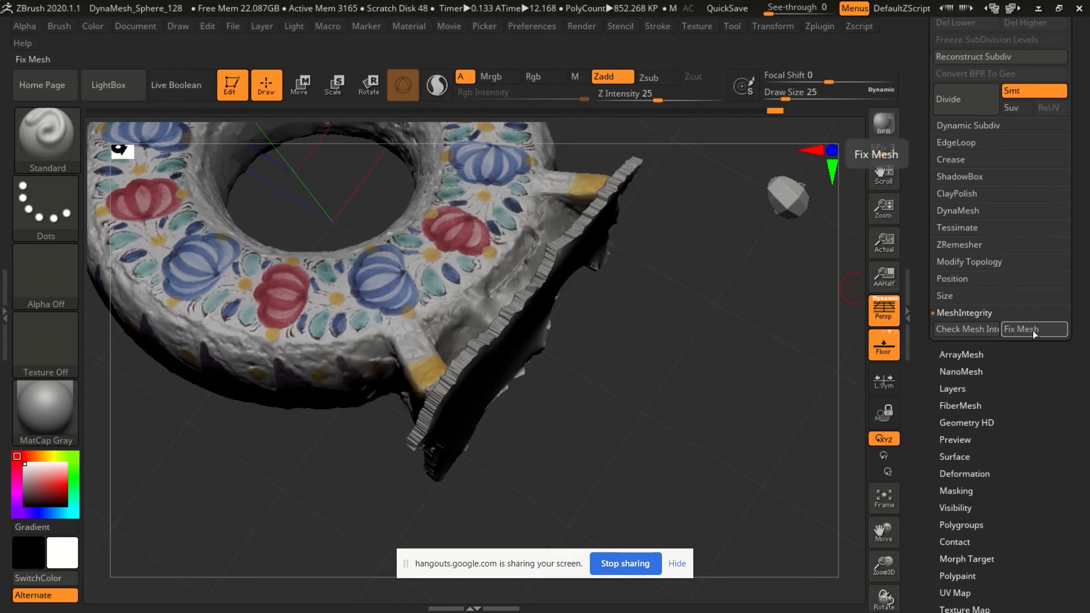
click(1033, 330)
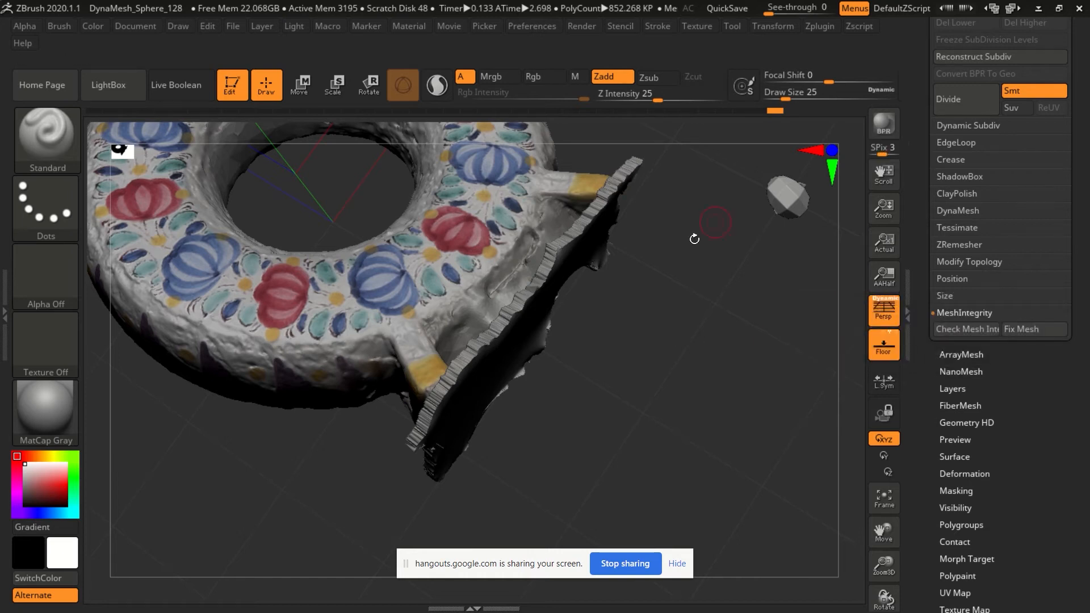
click(965, 328)
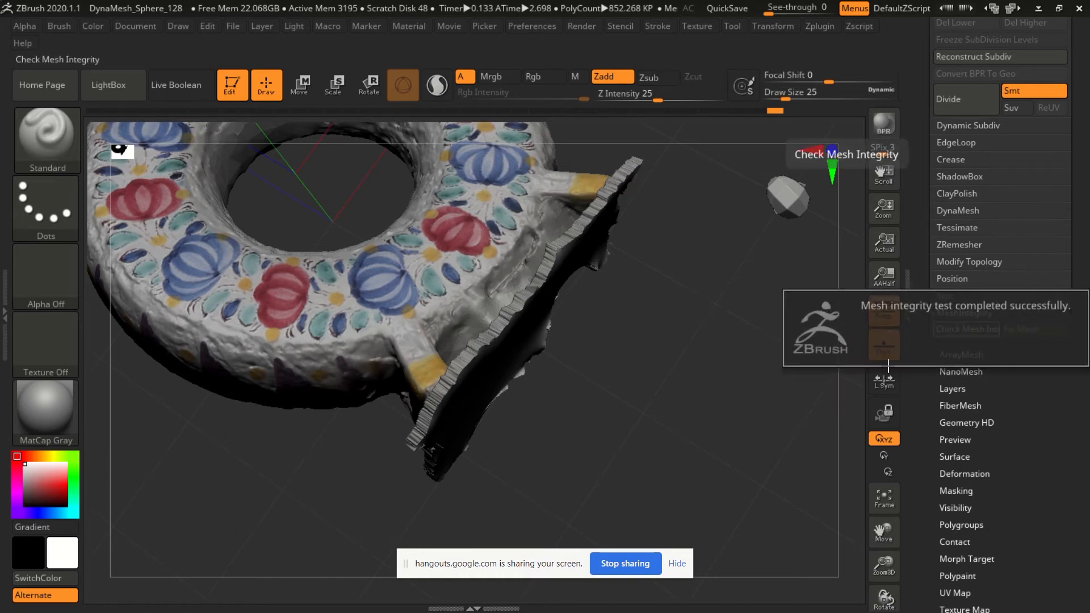
Pre-process the current working_model subtool in Decimation Master.
drag(687, 244, 755, 342)
scroll(922, 292, up, 4)
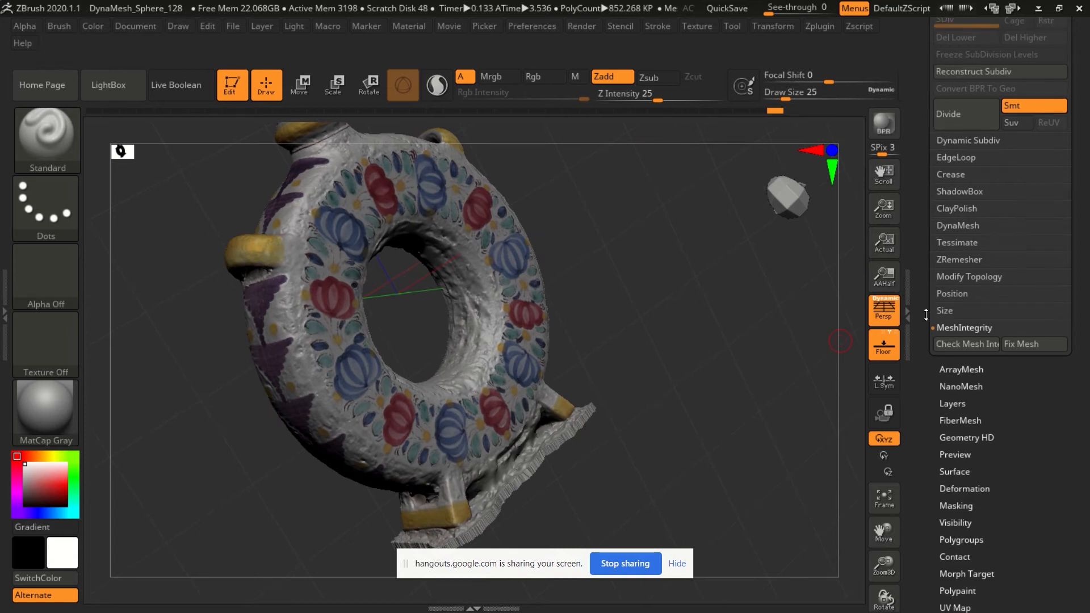
scroll(931, 339, up, 1)
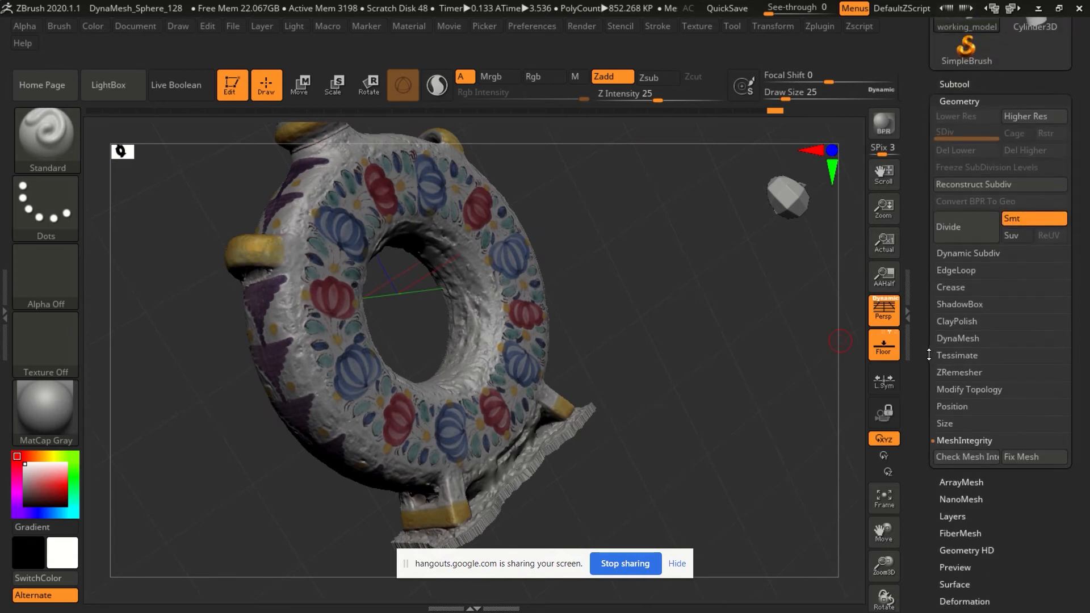
drag(924, 306, 922, 433)
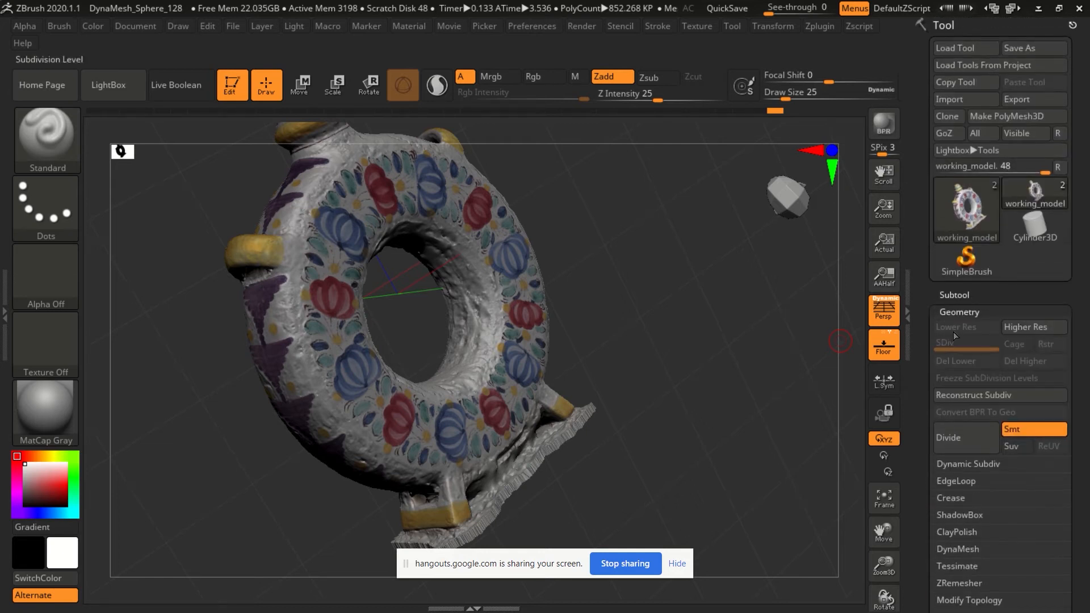
click(954, 294)
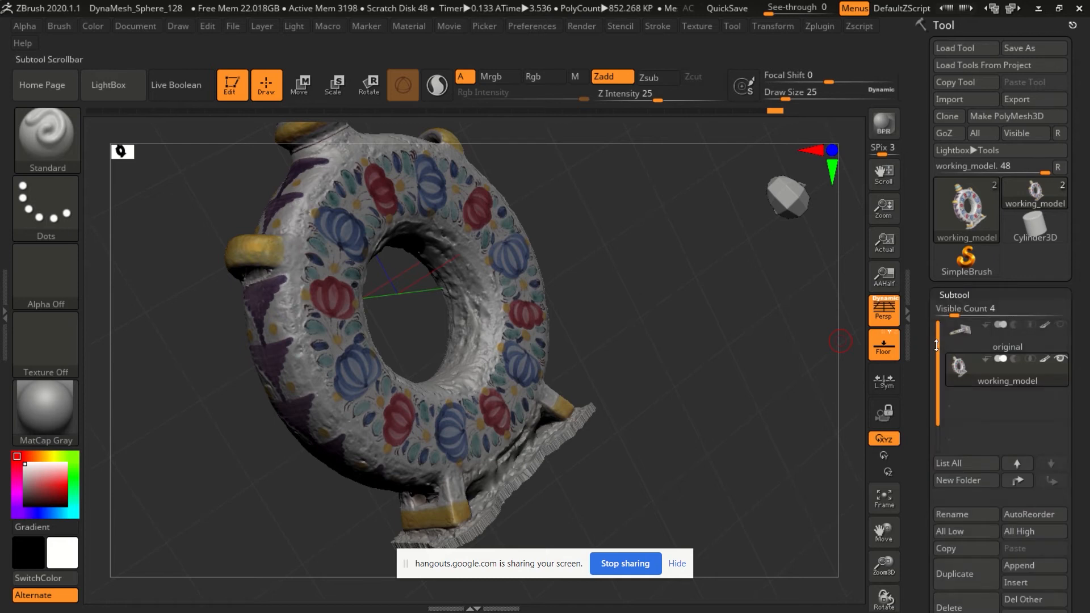
scroll(934, 267, down, 2)
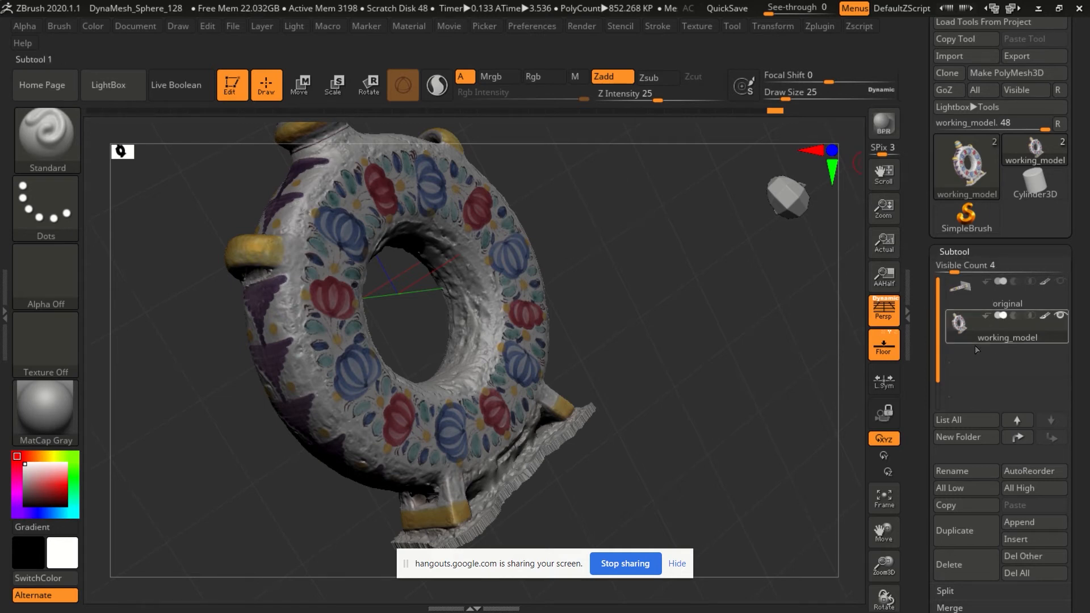
click(821, 27)
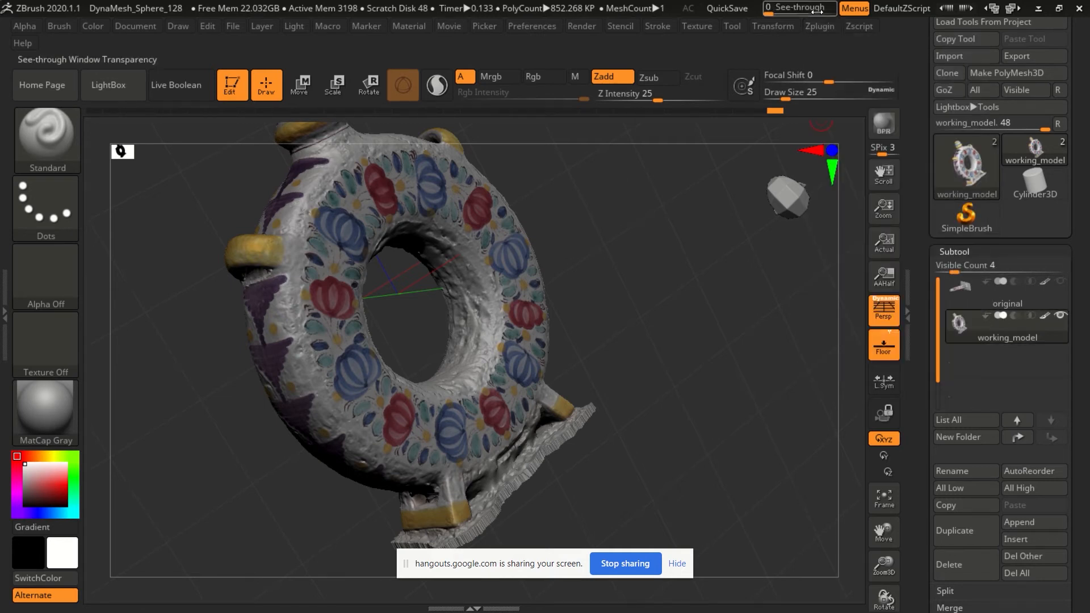
click(817, 26)
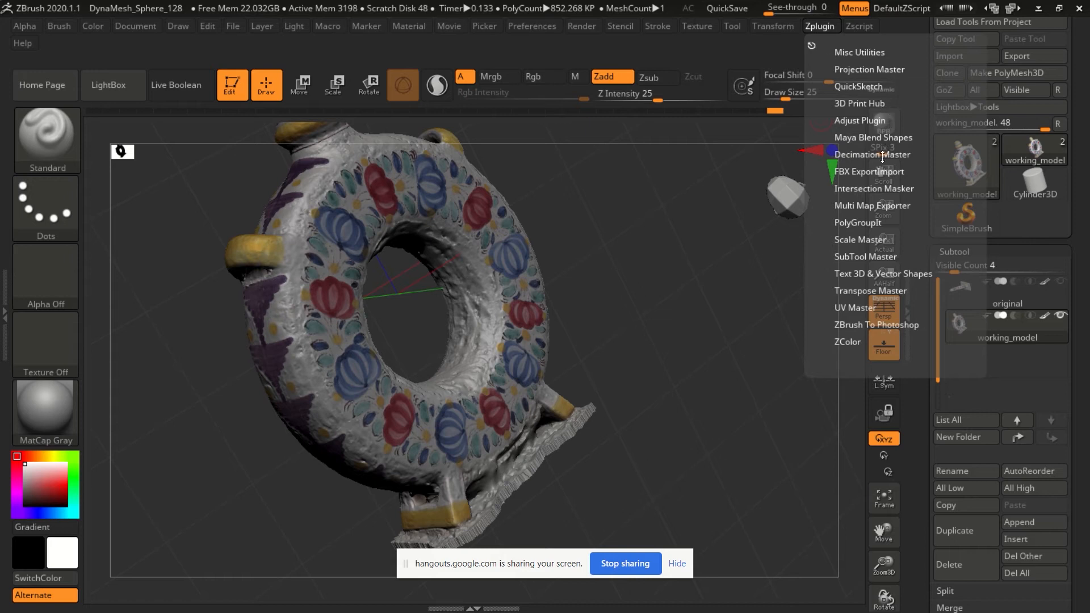
click(850, 154)
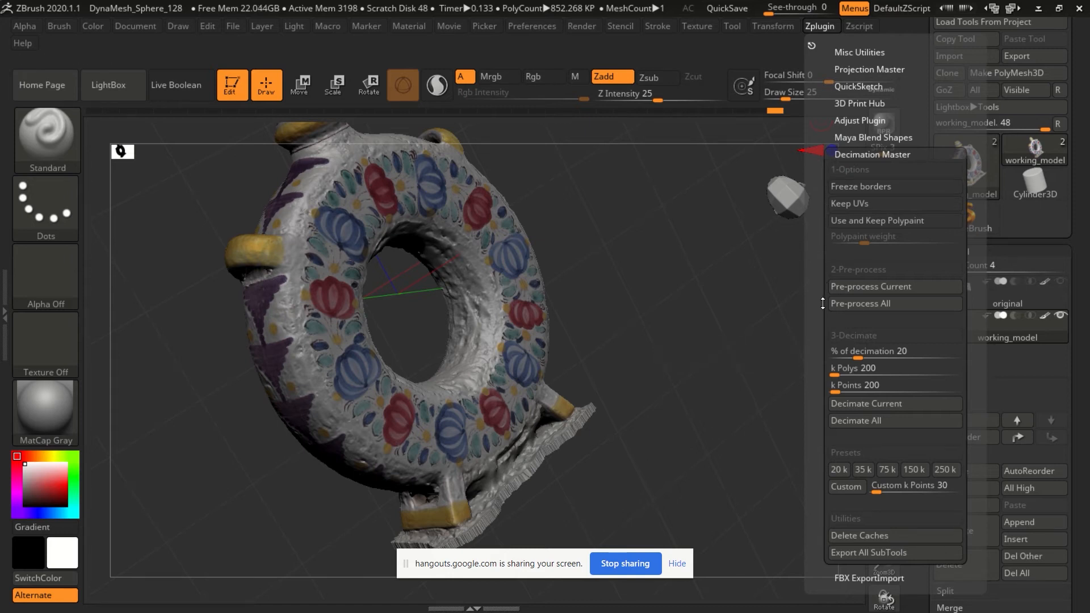
click(870, 286)
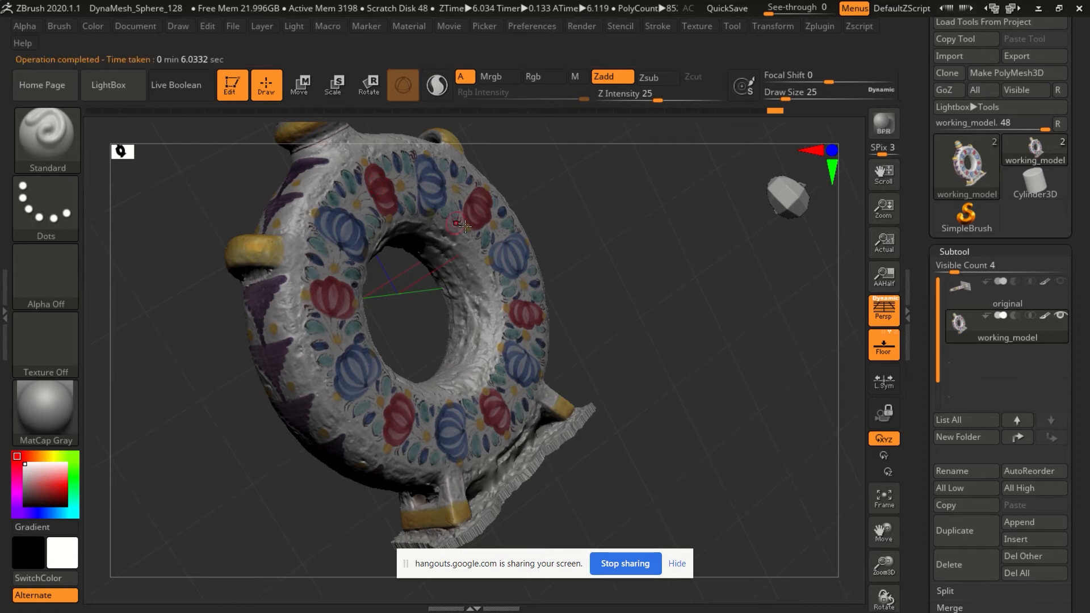
Try decimation percentages of about 10 and 27, and check the polygon count of the working_model subtool.
click(818, 25)
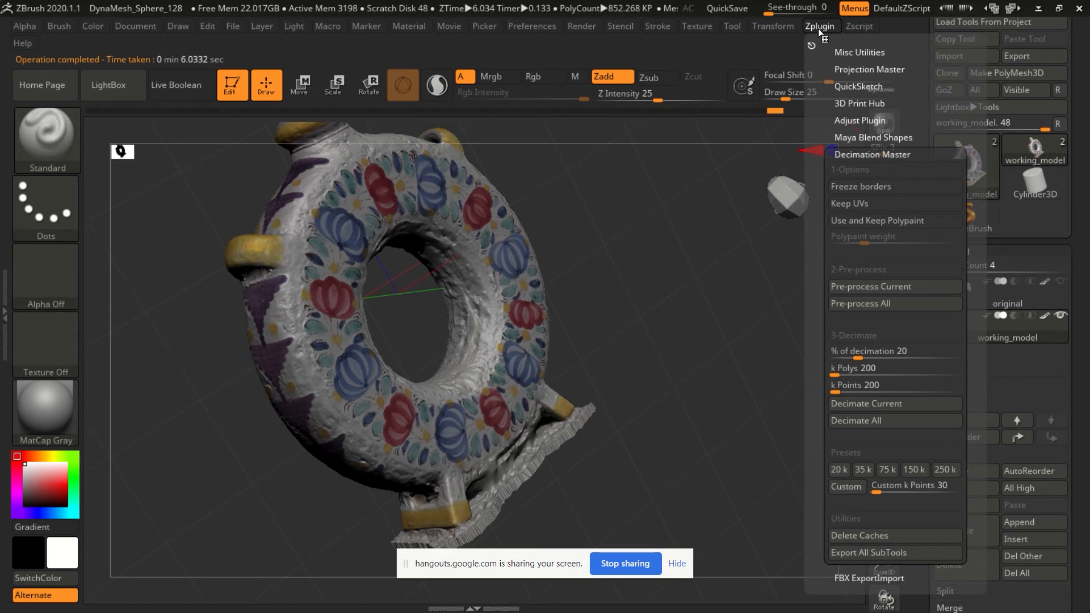
click(862, 351)
drag(852, 357, 847, 357)
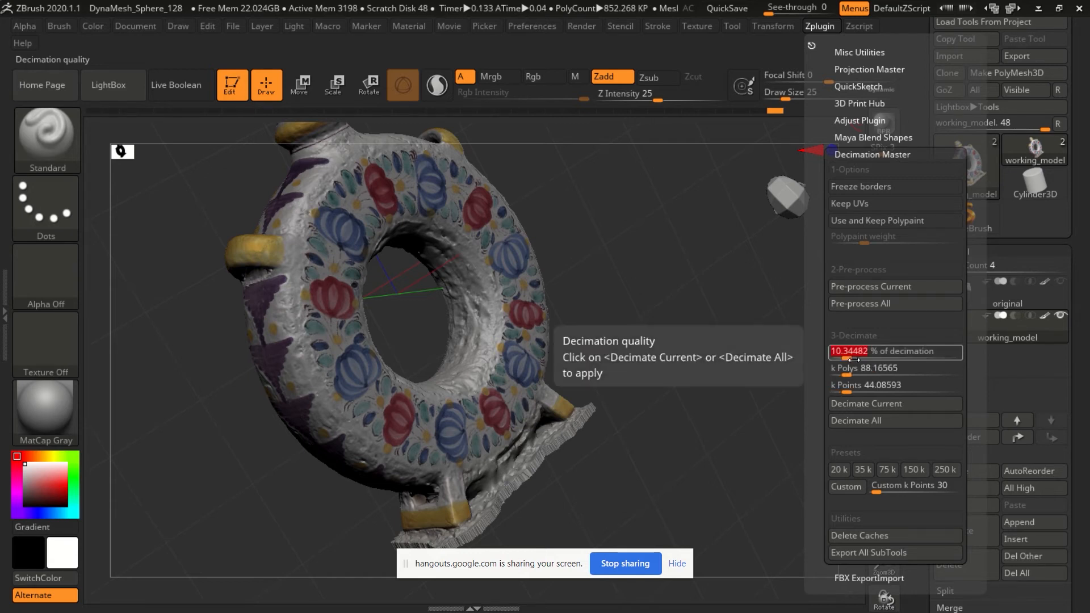
mouse_move(846, 358)
mouse_down()
mouse_move(881, 362)
mouse_move(864, 359)
mouse_up()
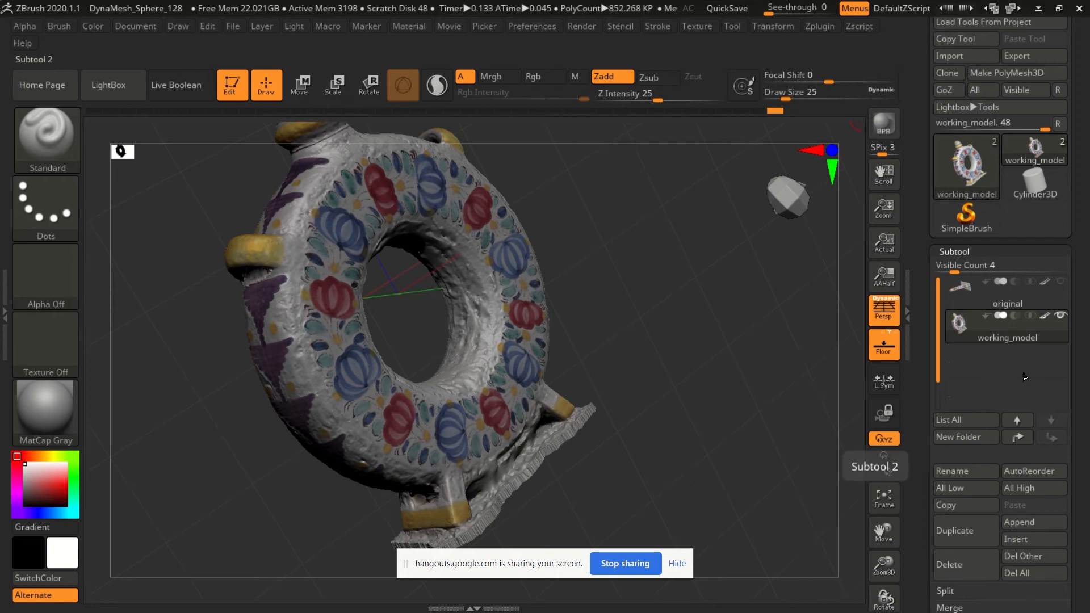
mouse_move(969, 335)
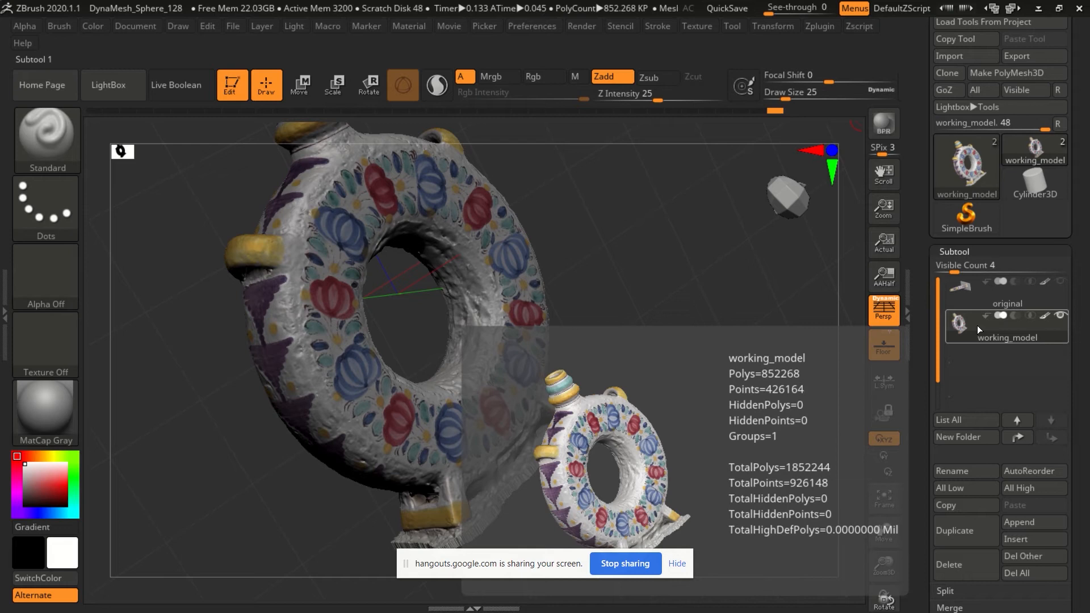
Set the decimation percentage to 17 and decimate the working_model subtool.
click(820, 27)
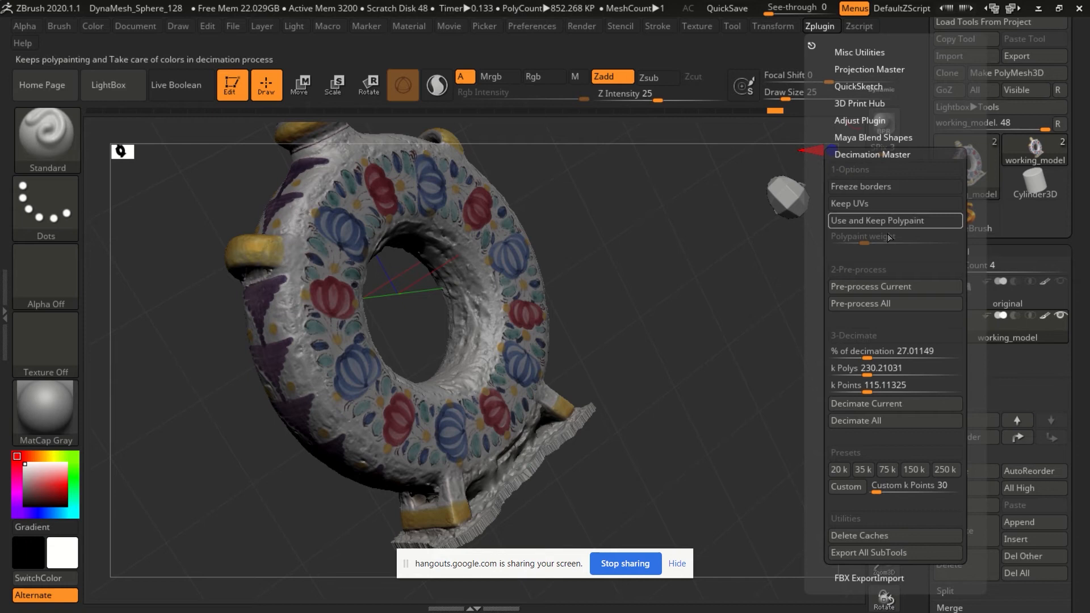
click(853, 353)
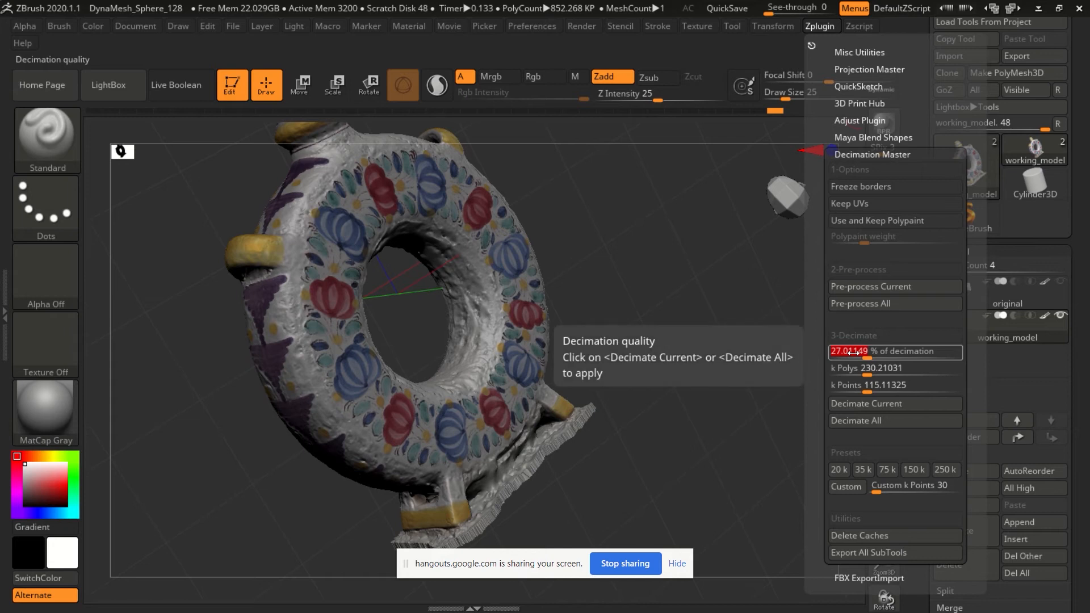
text(17)
key(Return)
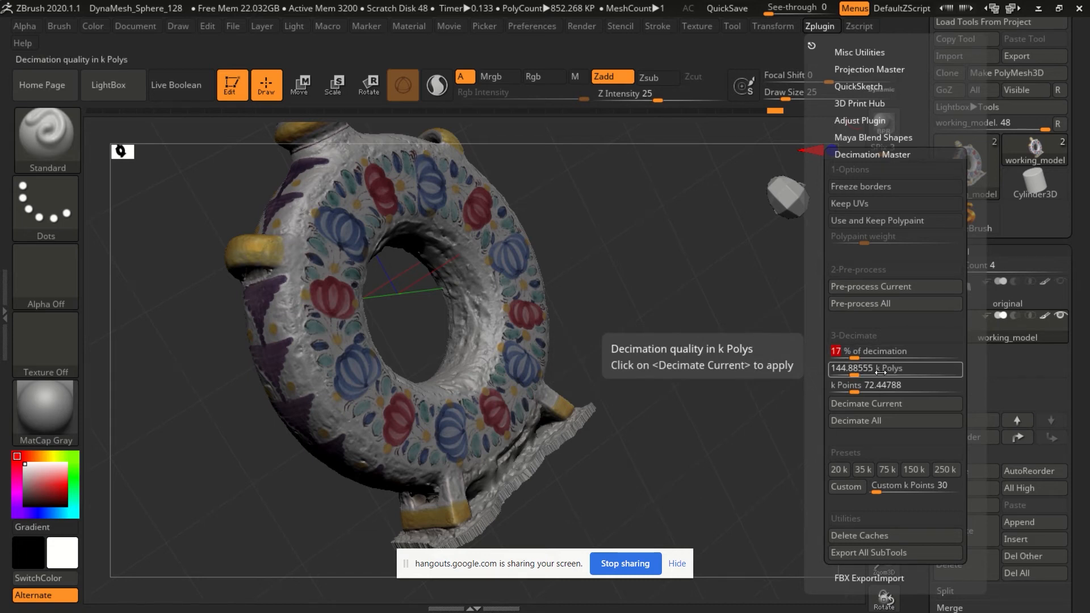
click(847, 404)
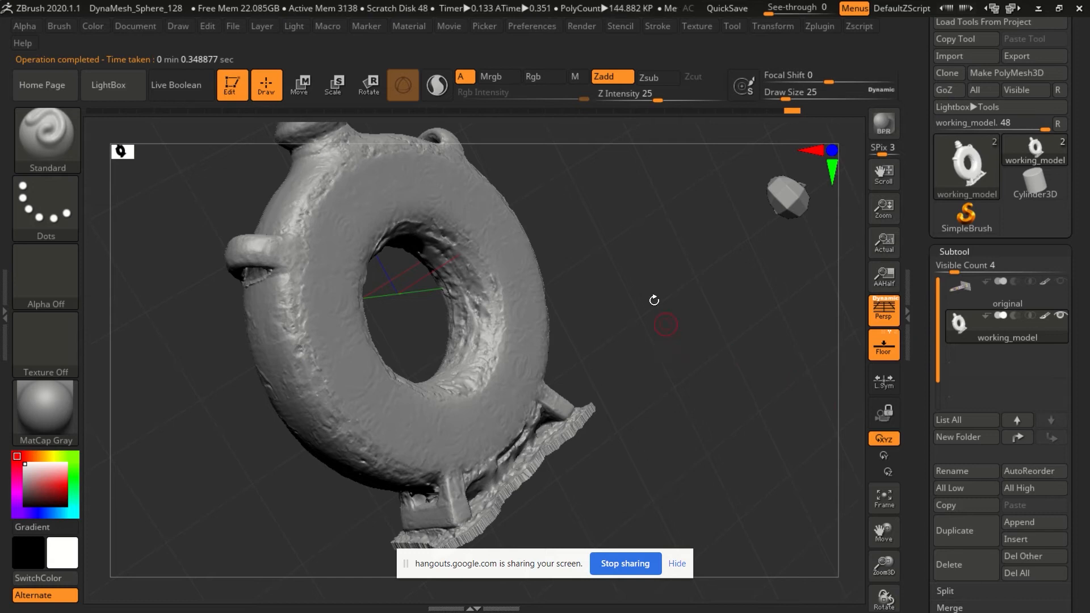
Examine the decimated flask from several sides and check its polygon count.
drag(583, 277, 619, 258)
drag(604, 348, 526, 370)
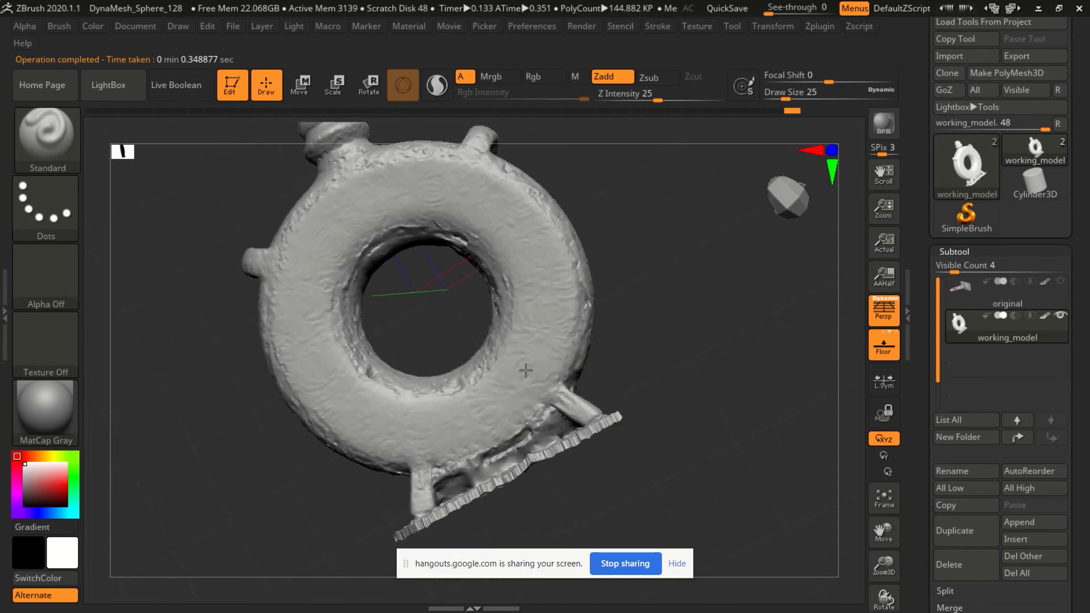
drag(485, 301, 509, 323)
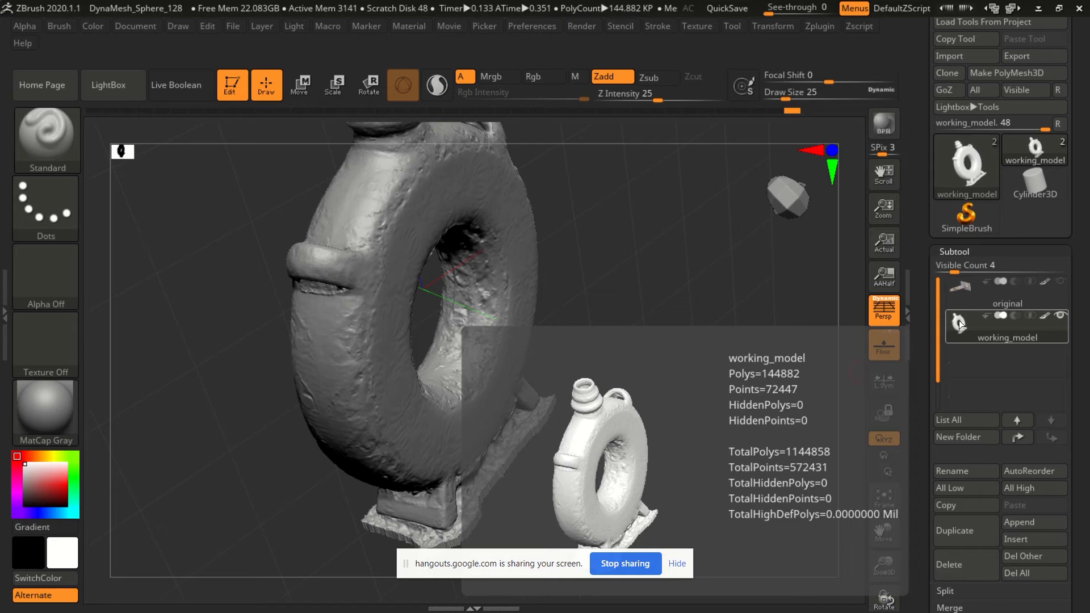
mouse_move(638, 284)
mouse_down()
mouse_move(485, 273)
mouse_move(588, 323)
mouse_move(633, 297)
mouse_up()
drag(596, 295, 492, 293)
Pre-process the reduced flask mesh again, decimate it at 50 percent, and check its polygon count.
click(823, 29)
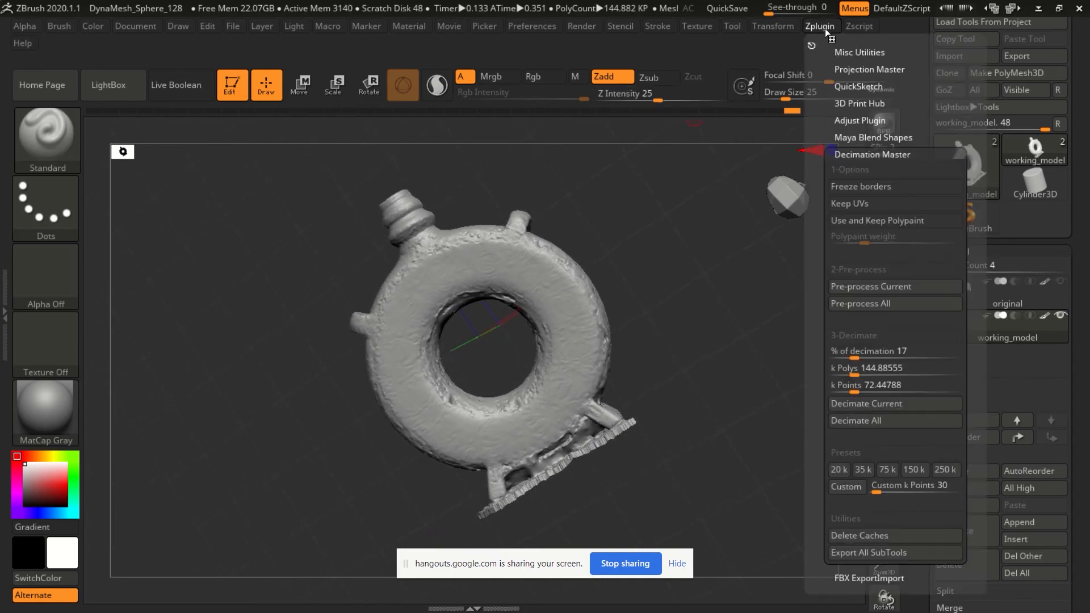
click(853, 287)
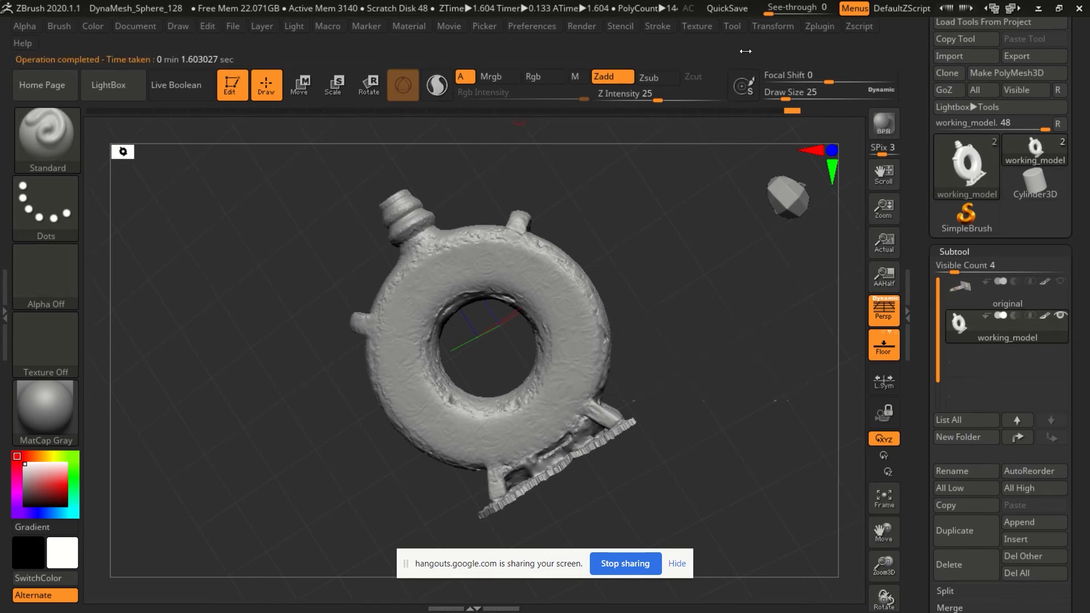
click(812, 28)
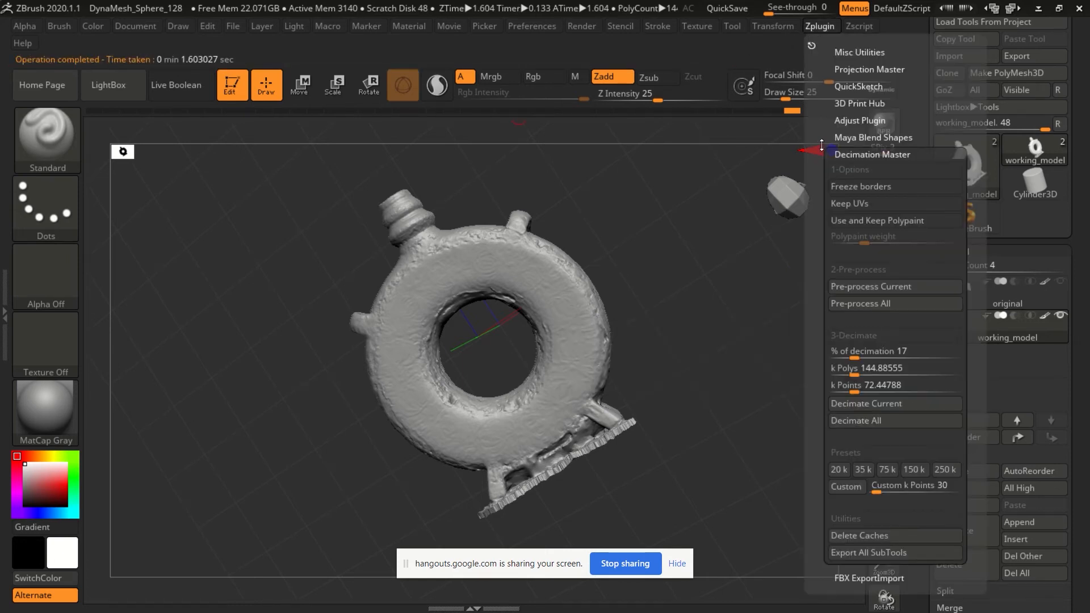
click(852, 352)
text(10)
key(Return)
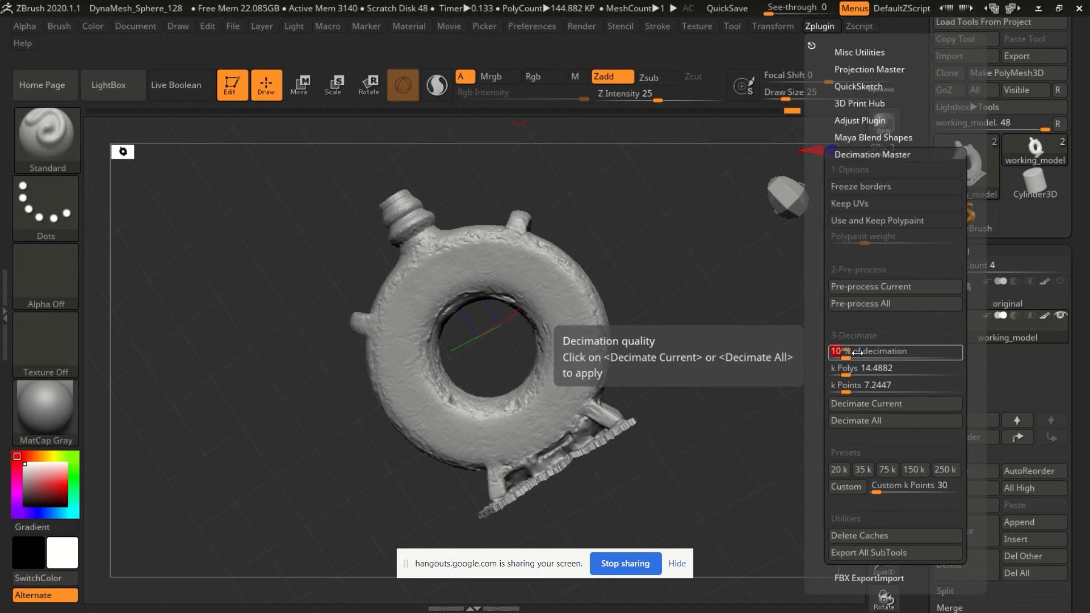
key(Return)
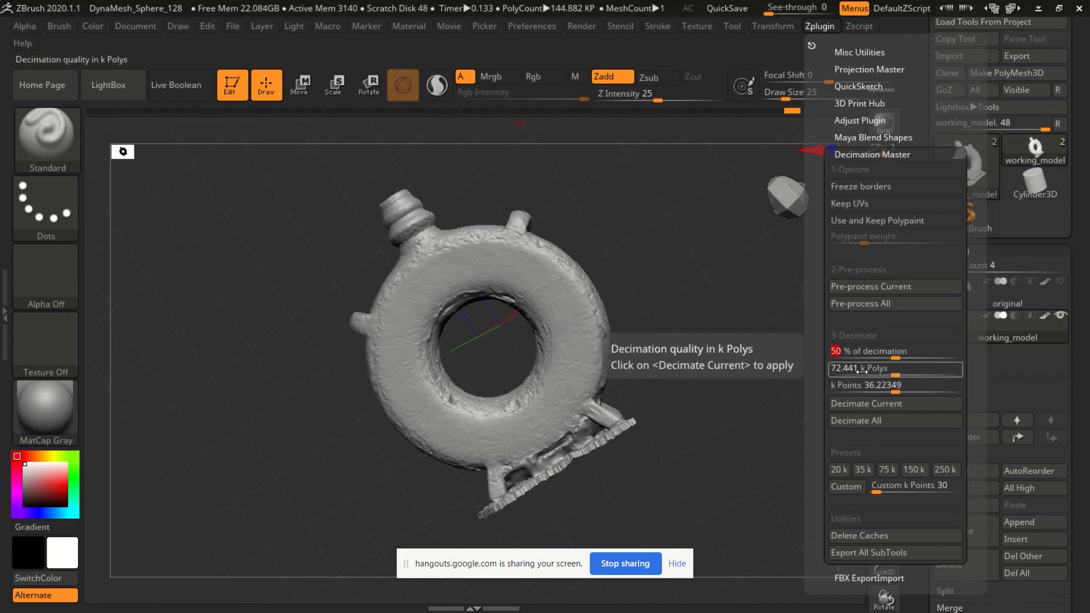
click(874, 407)
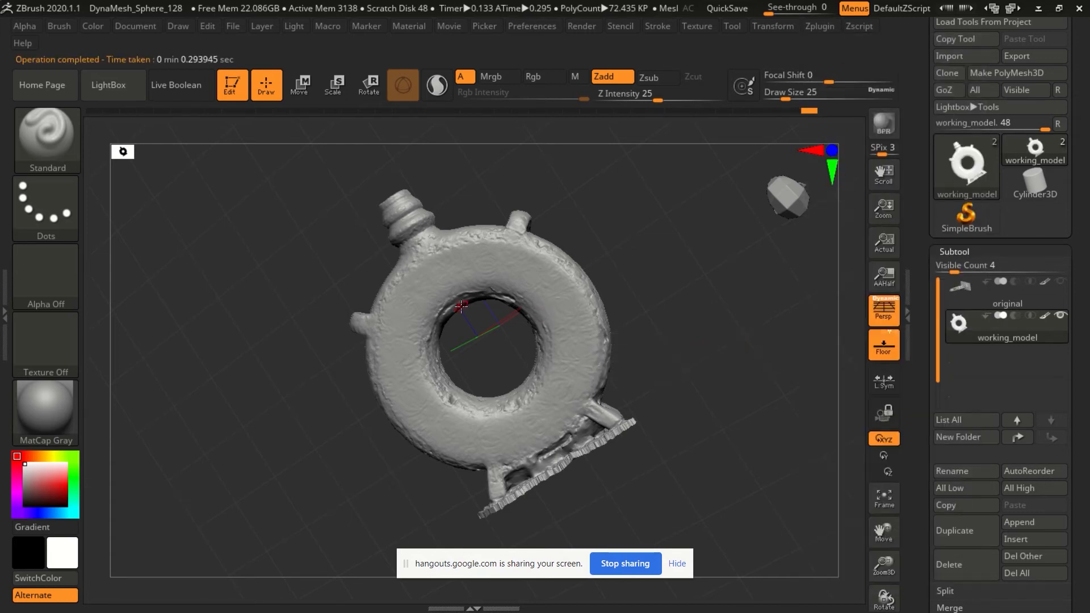
mouse_move(998, 316)
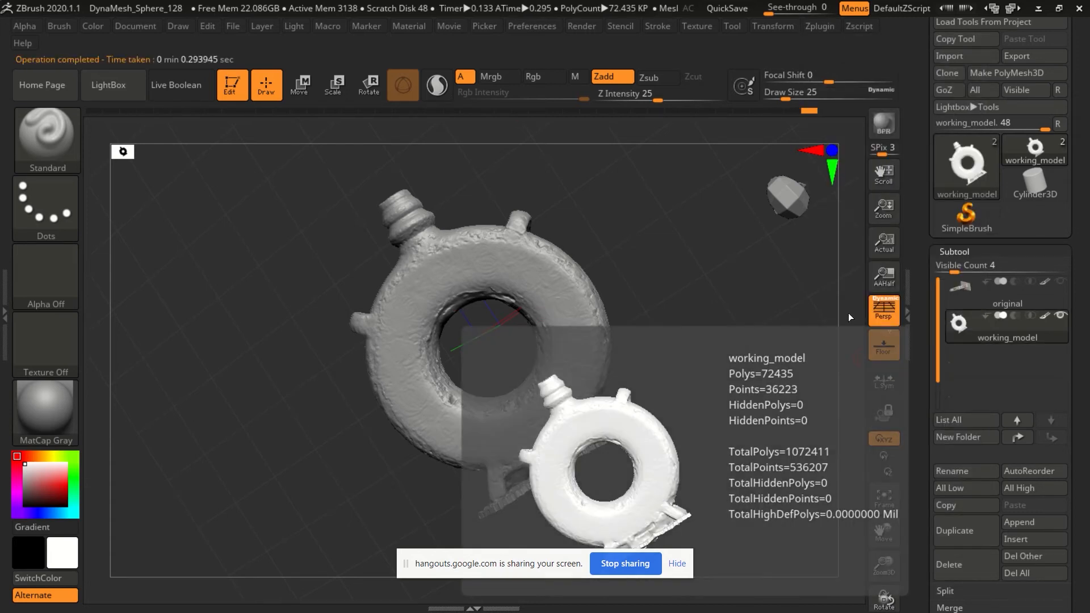
Decimate the flask mesh at 20 percent and check its polygon count.
click(823, 26)
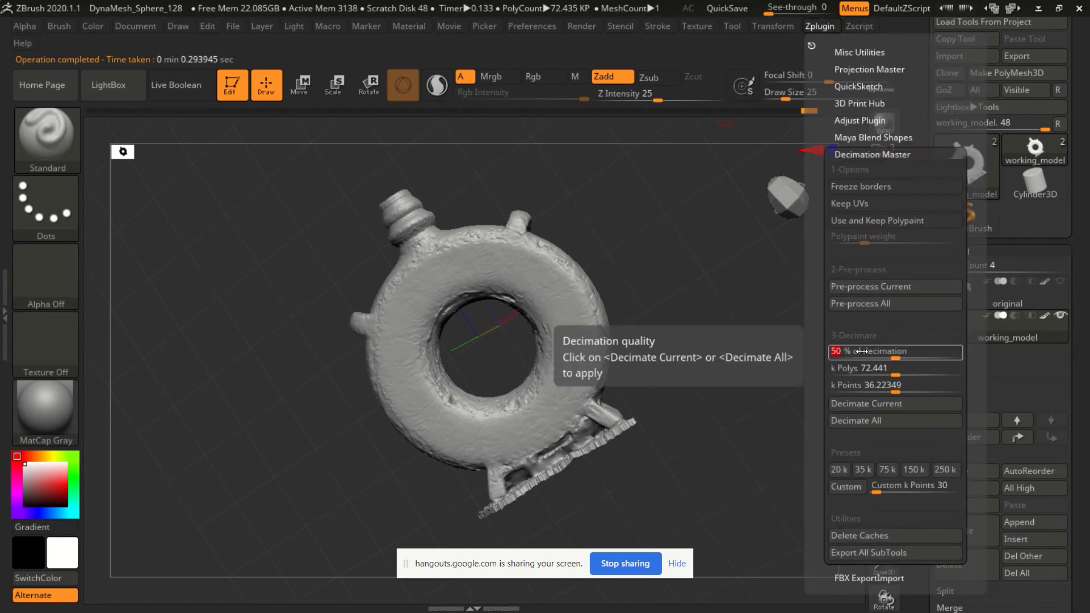
drag(862, 352, 846, 352)
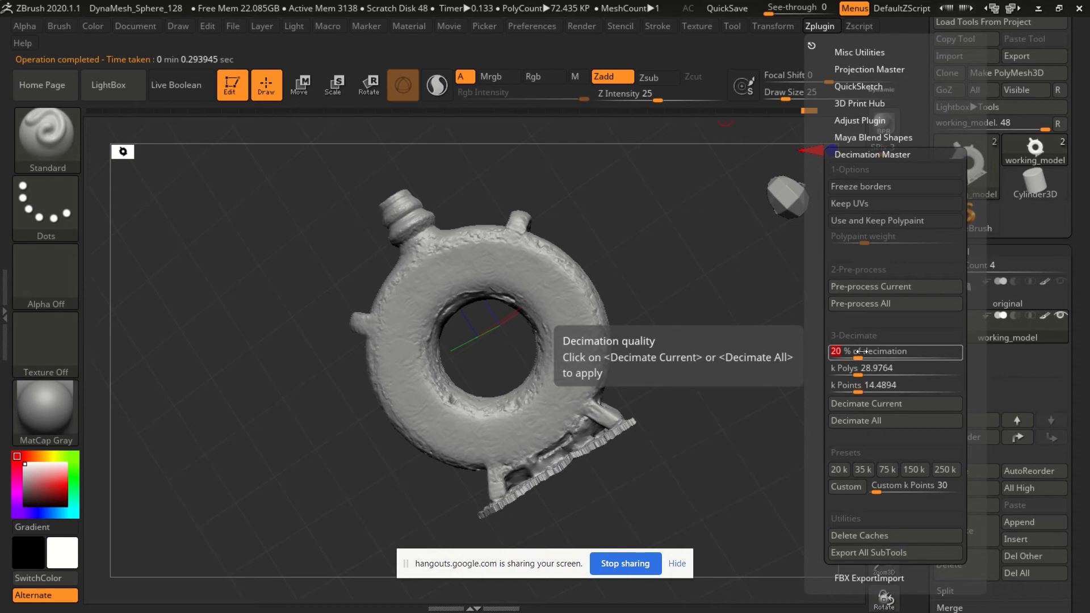
click(854, 407)
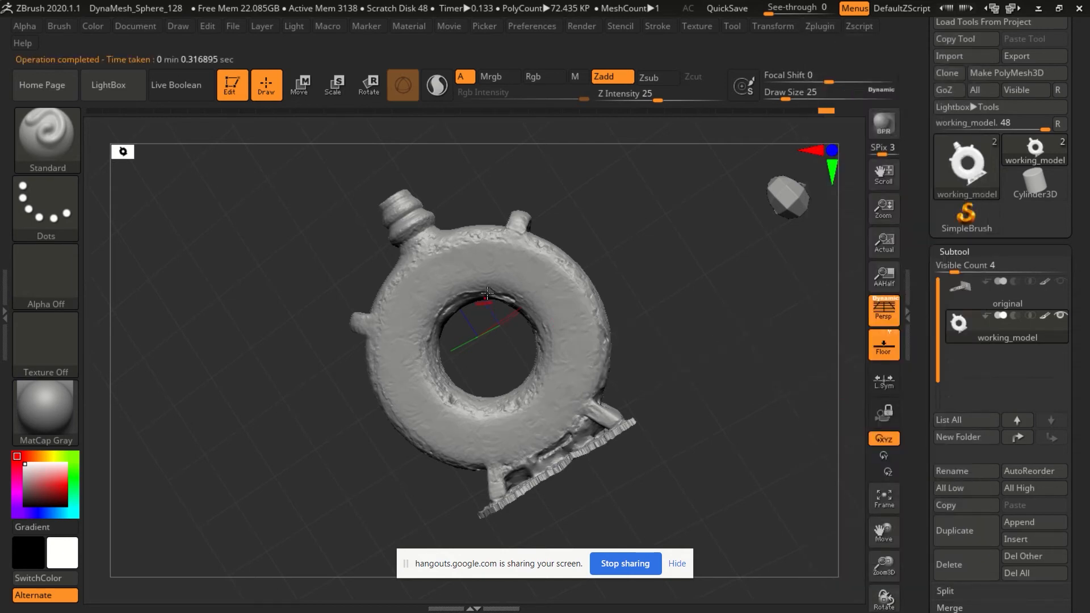
mouse_move(967, 327)
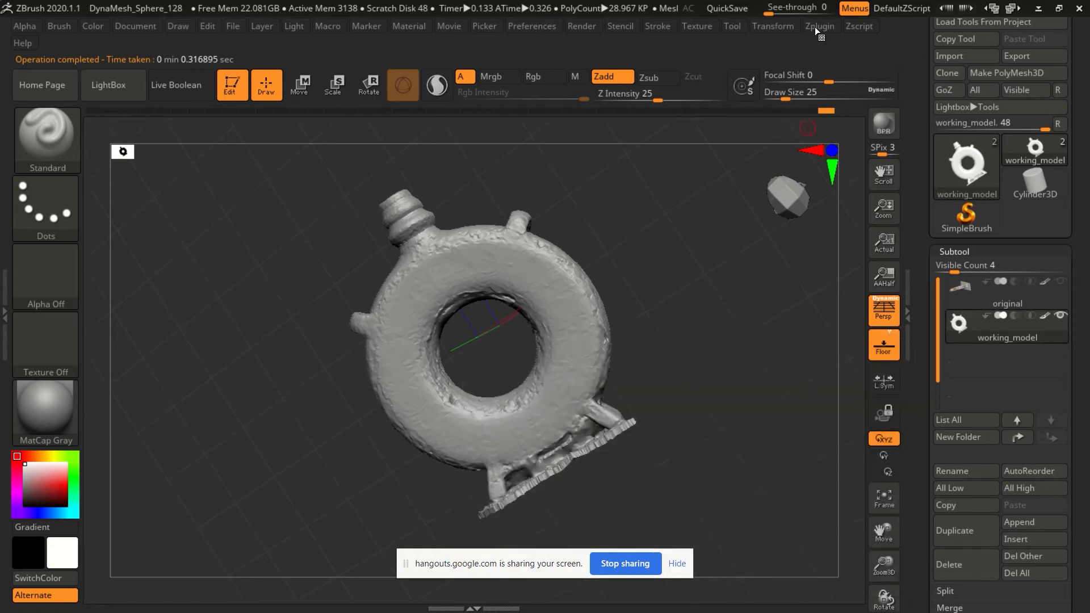
Set the decimation percentage to 5, decimate the flask mesh, and inspect the reduced model.
click(816, 27)
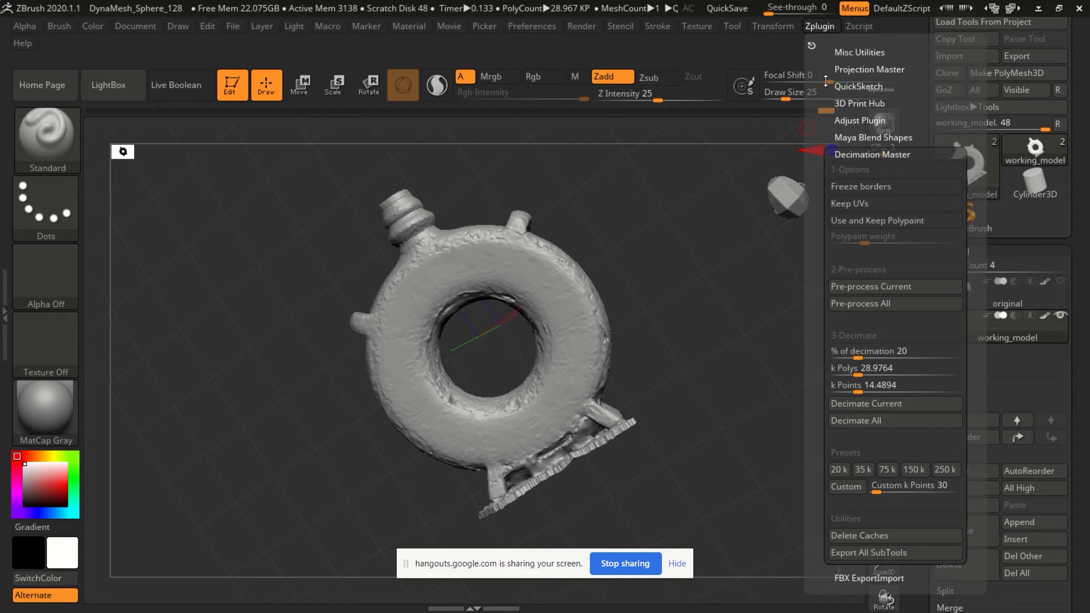
click(859, 351)
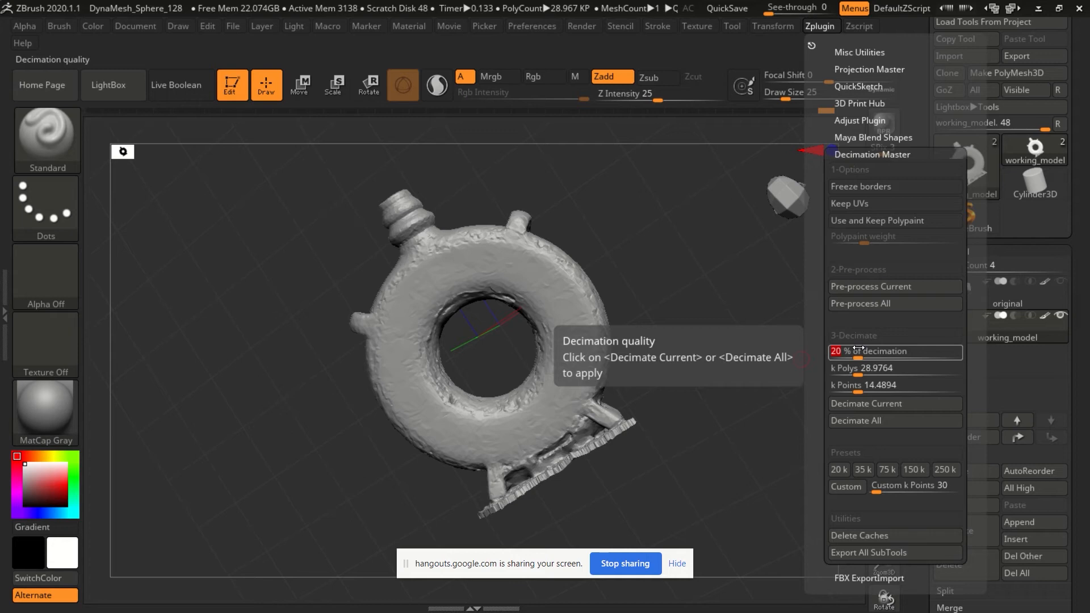
text(10)
key(Return)
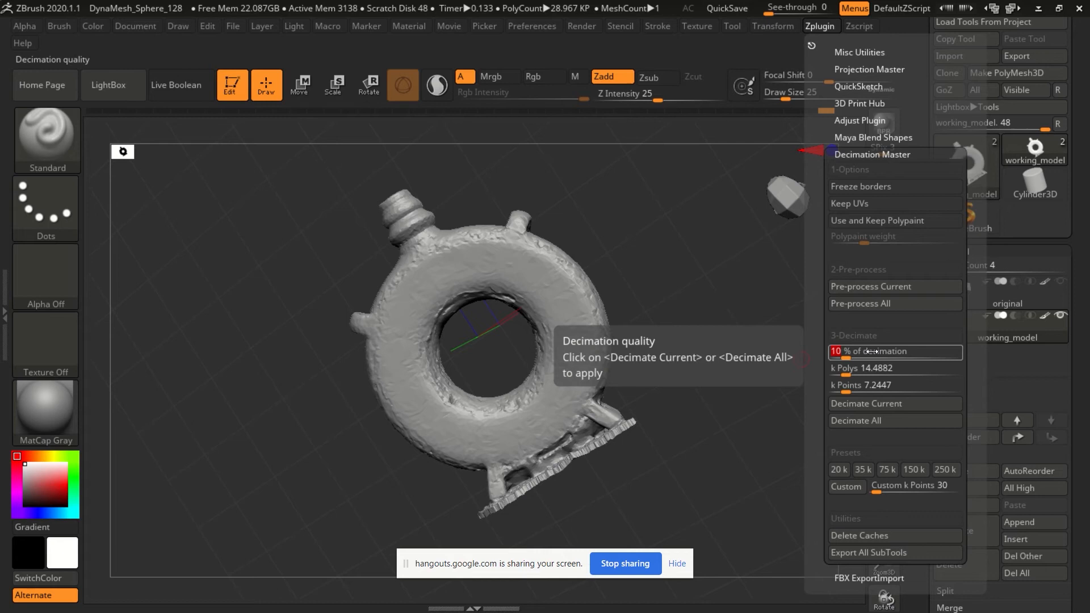
text(5)
key(Return)
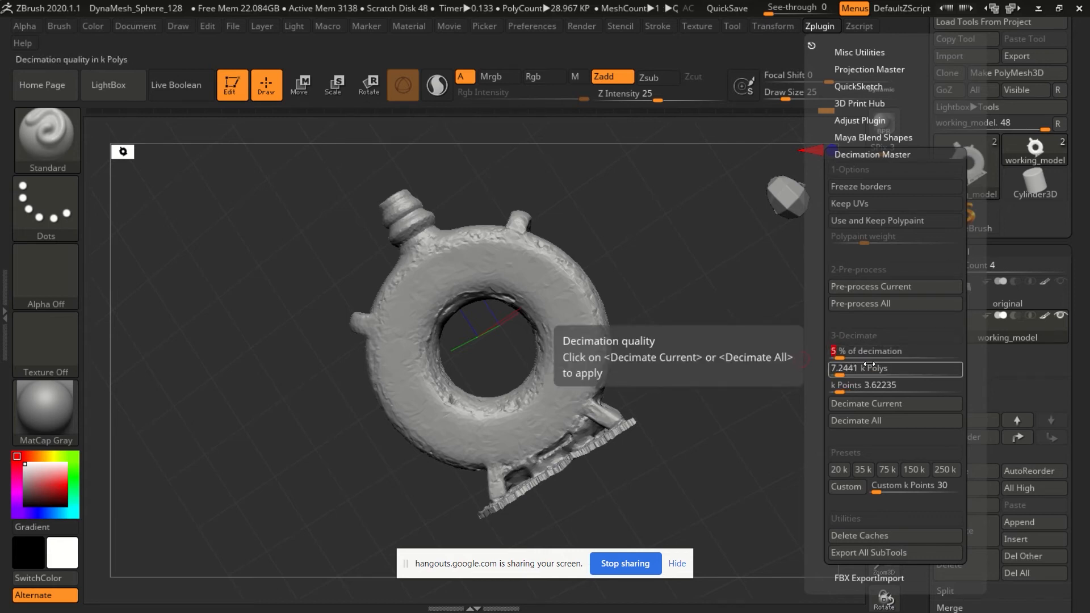
click(869, 405)
drag(413, 284, 684, 343)
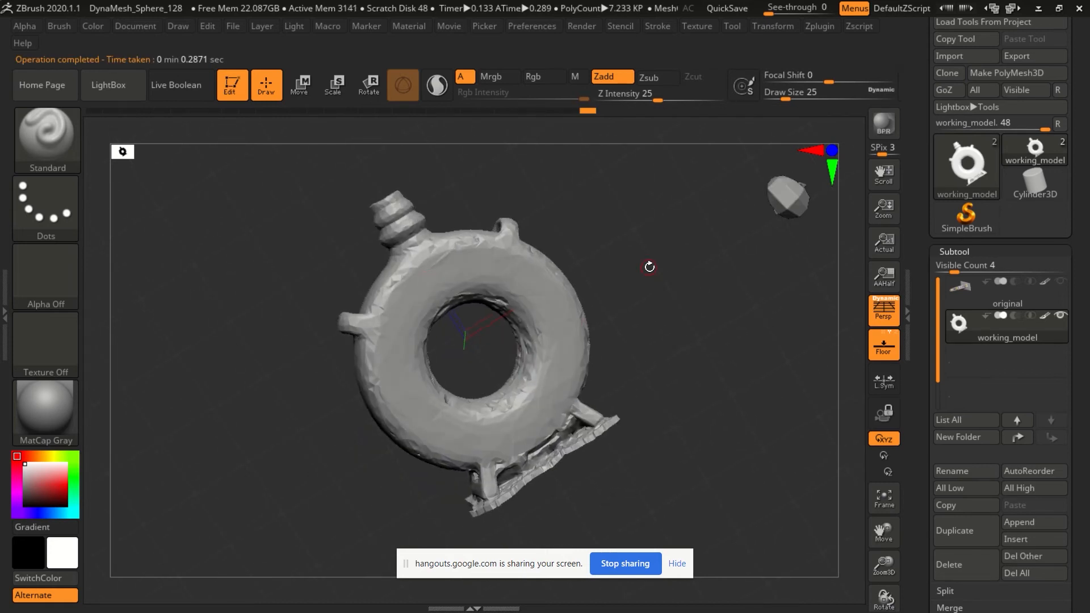
Compare the decimated working_model with the original scan by temporarily showing the original subtool over it.
mouse_move(980, 325)
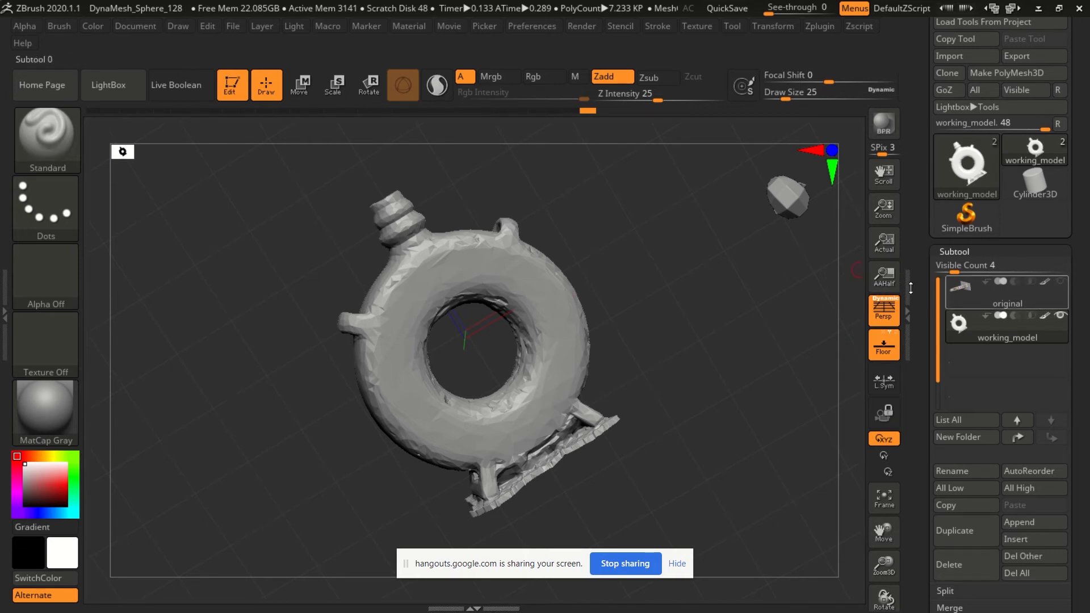
drag(552, 265, 587, 266)
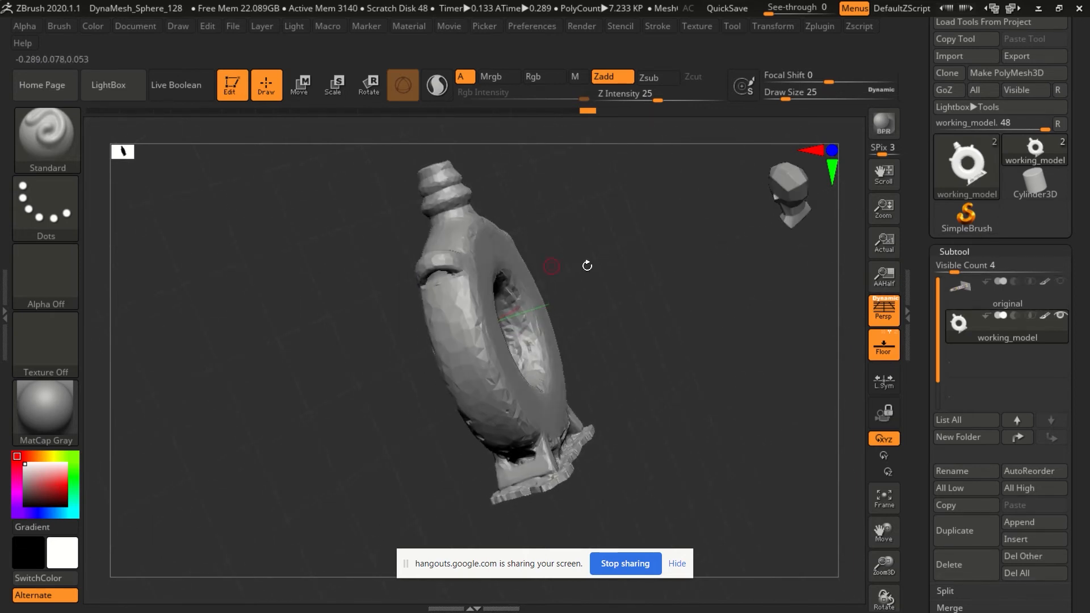
mouse_move(991, 297)
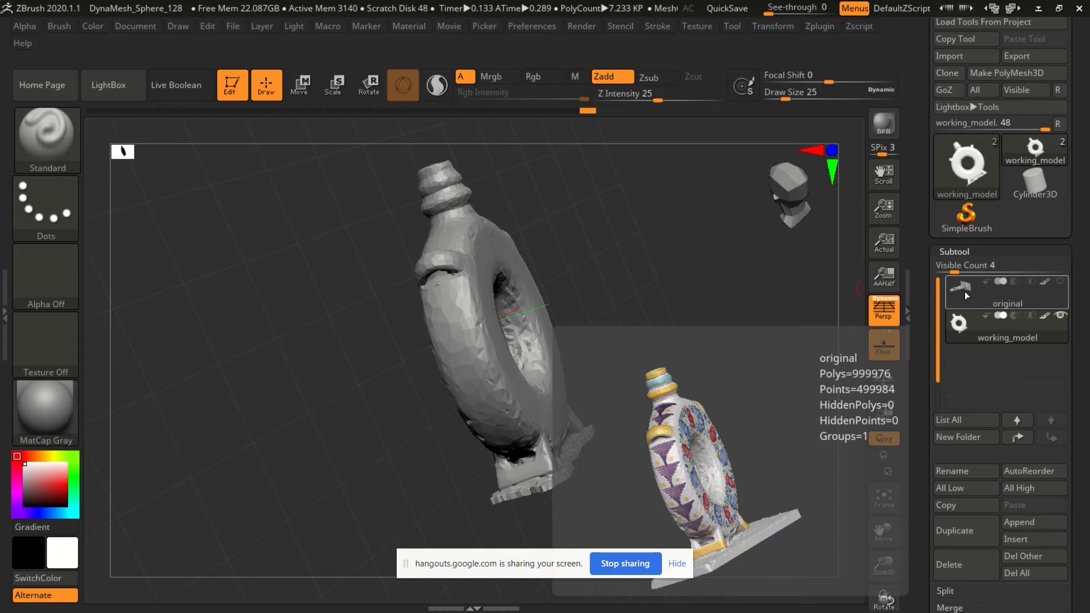
click(1059, 284)
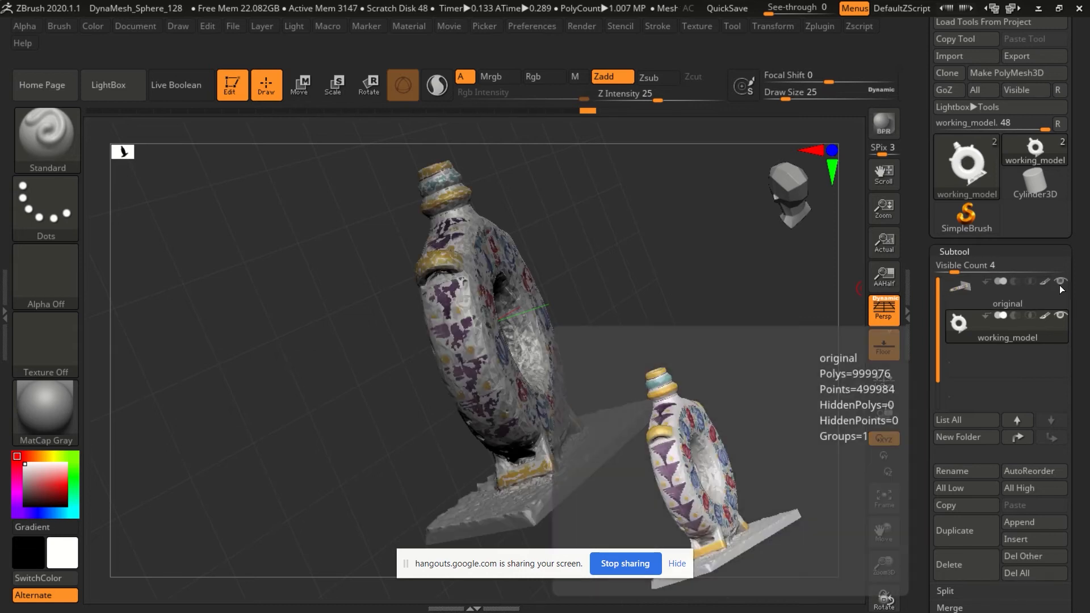
click(1059, 284)
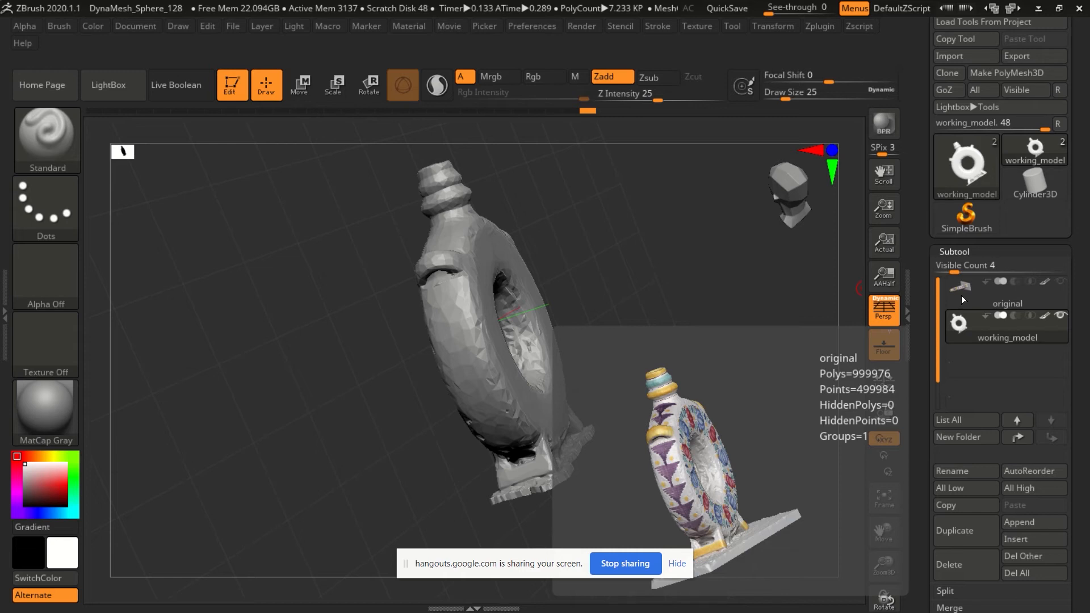
View the decimated flask edge-on and make the original subtool visible together with working_model.
drag(659, 314, 656, 281)
click(999, 292)
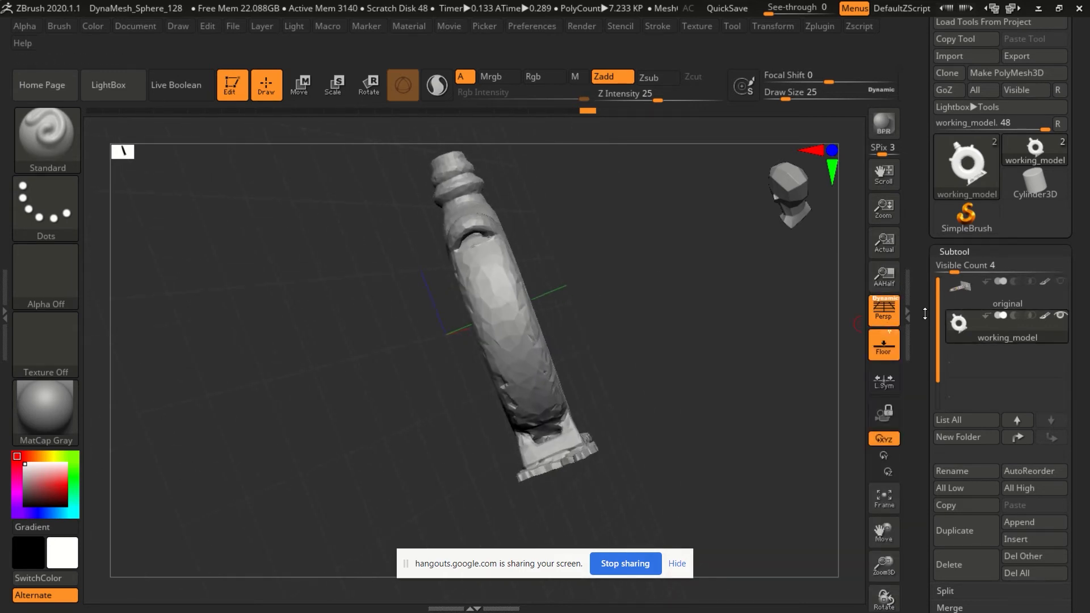
click(1060, 281)
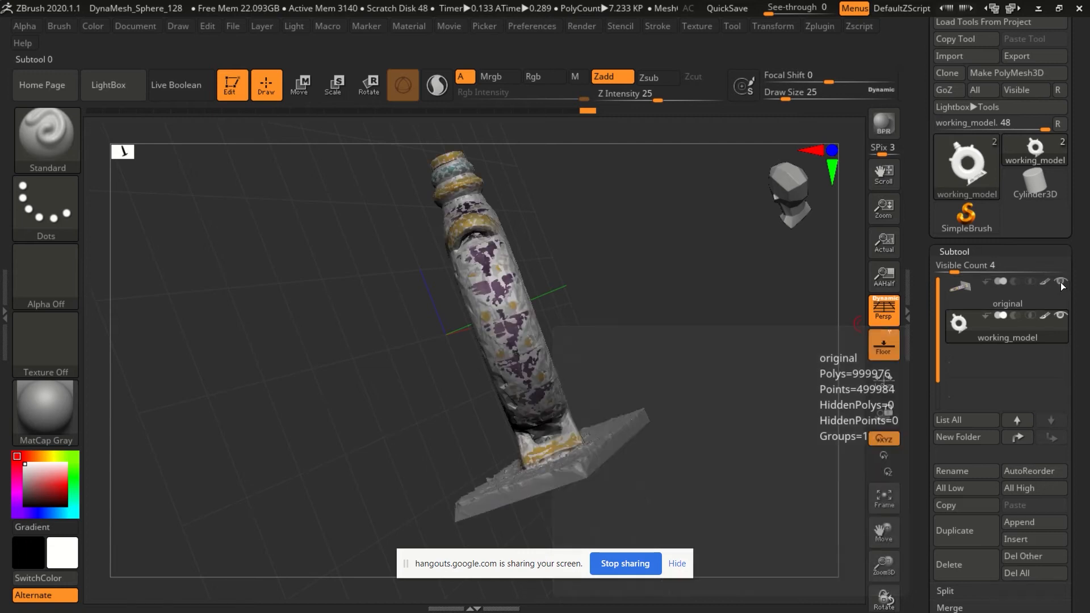
Project the original's geometry and color onto the working_model subtool with PA Blur set to 1.
mouse_move(615, 271)
mouse_down()
mouse_move(603, 312)
mouse_move(565, 332)
mouse_move(636, 307)
mouse_move(612, 286)
mouse_up()
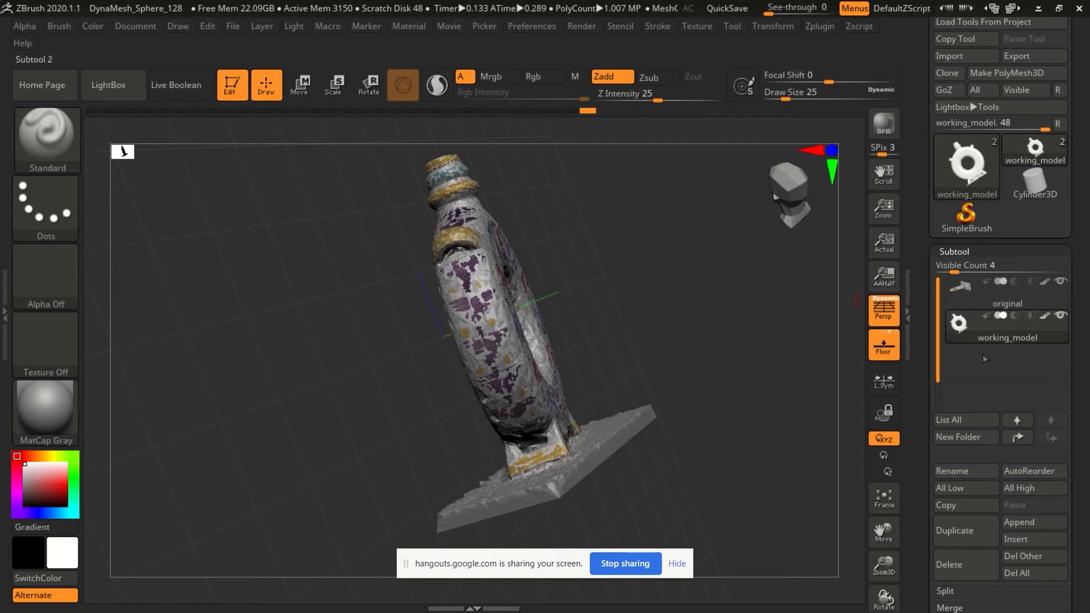
drag(926, 399, 924, 279)
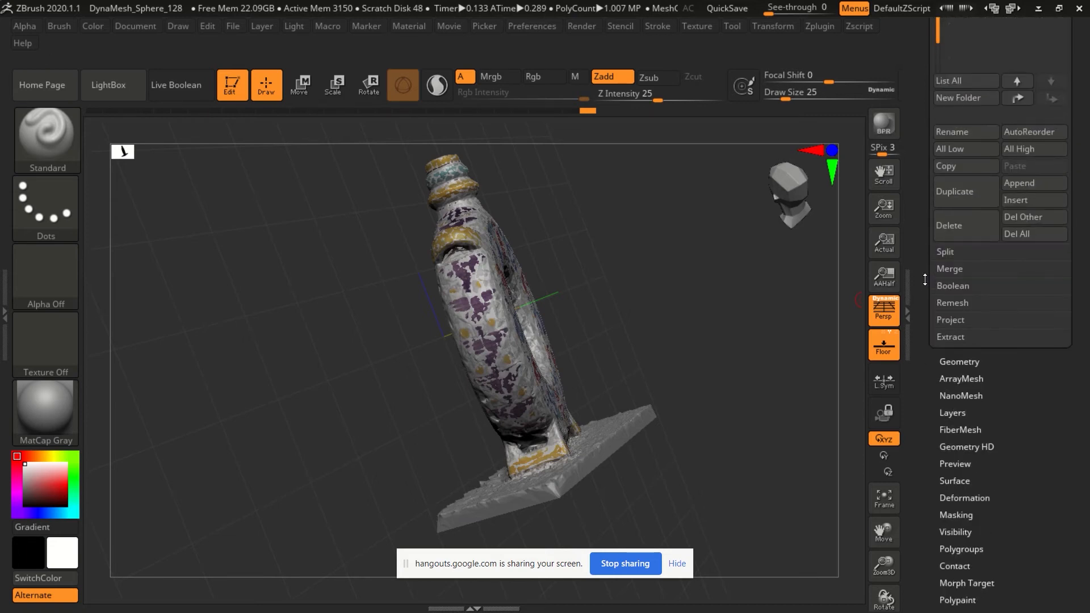
click(943, 321)
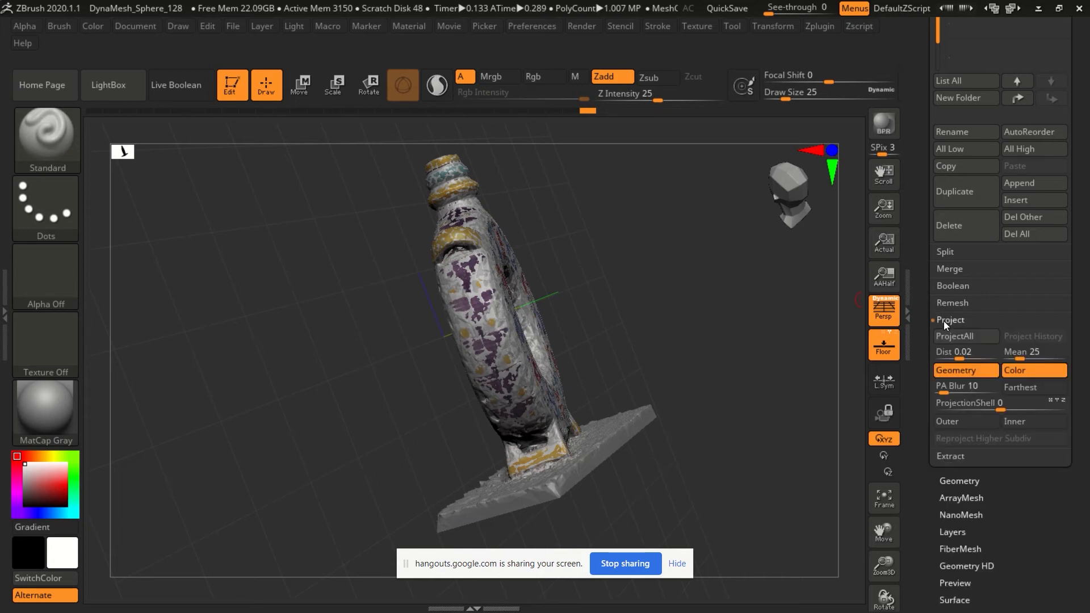
drag(924, 356, 924, 330)
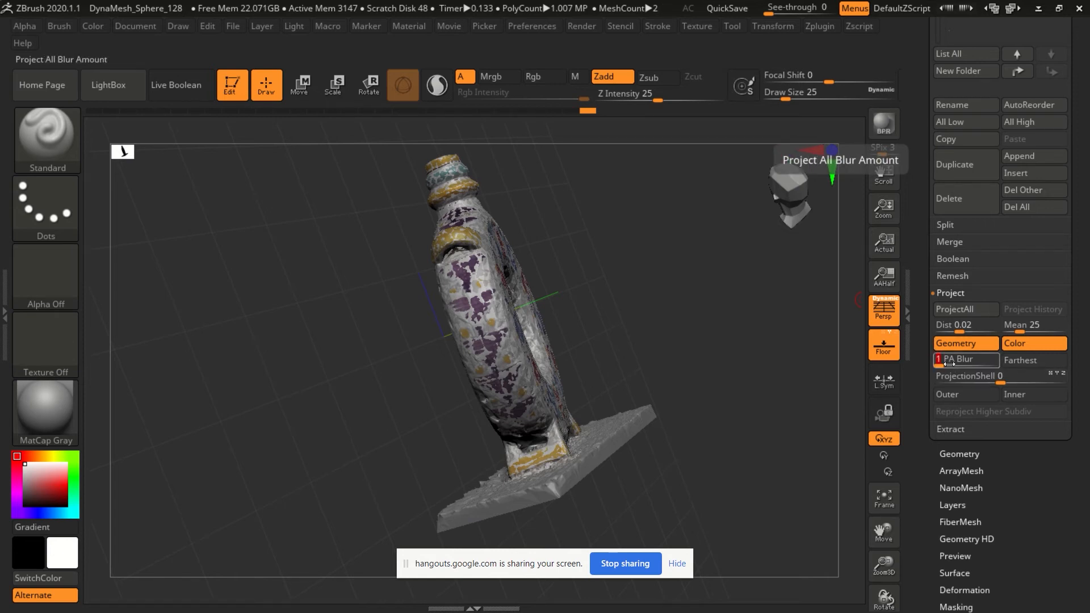
click(955, 308)
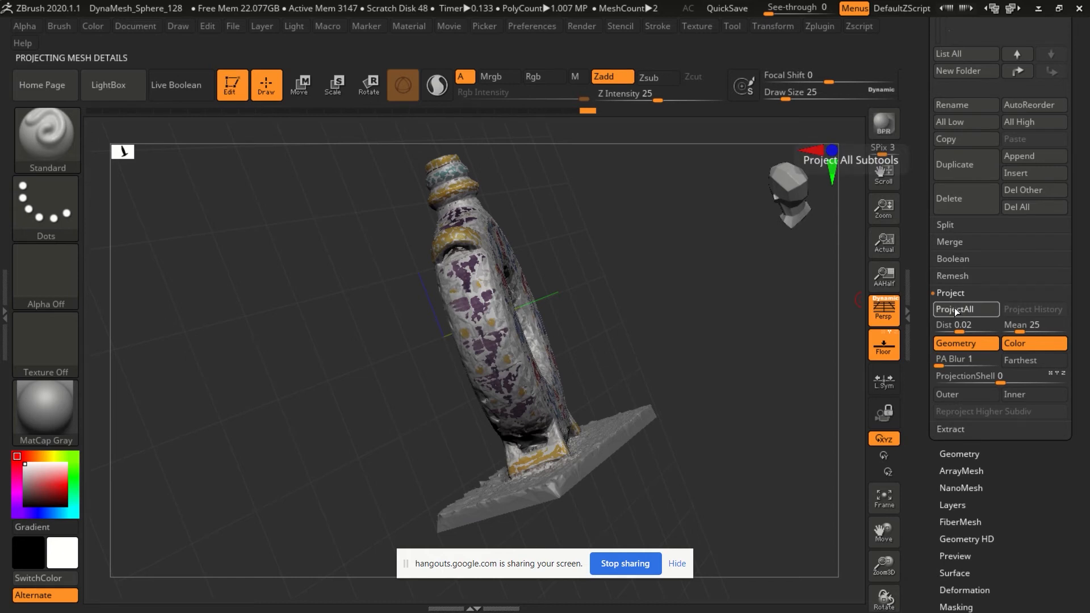
drag(917, 175, 922, 465)
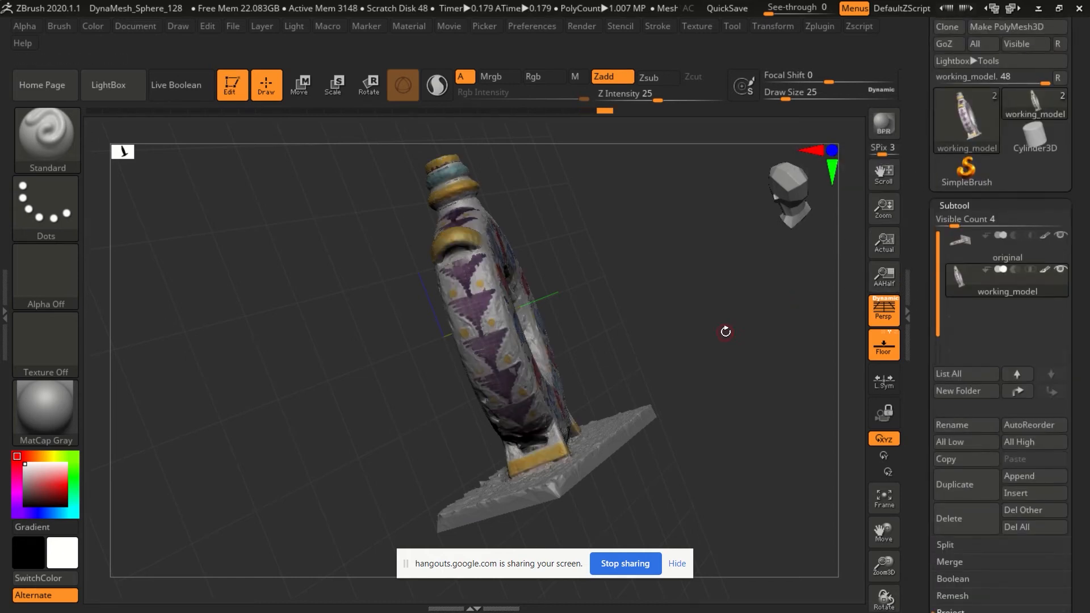
Hide the original subtool and examine the projected working_model from its front face.
click(1059, 236)
drag(621, 321, 463, 331)
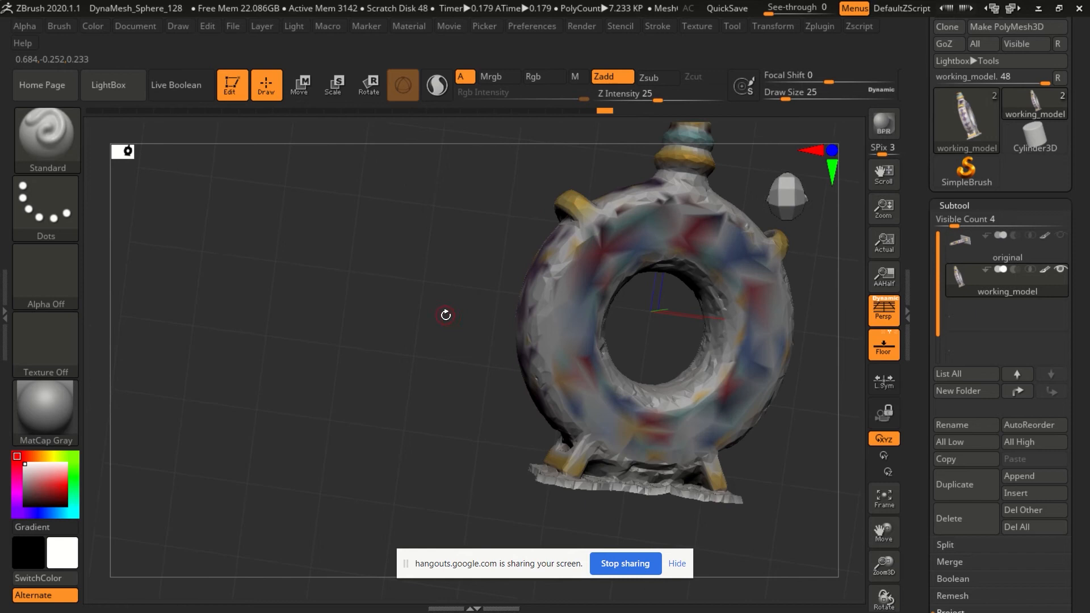
mouse_move(613, 324)
mouse_down()
mouse_move(625, 253)
mouse_move(616, 257)
mouse_move(682, 256)
mouse_move(795, 289)
mouse_up()
scroll(965, 256, up, 1)
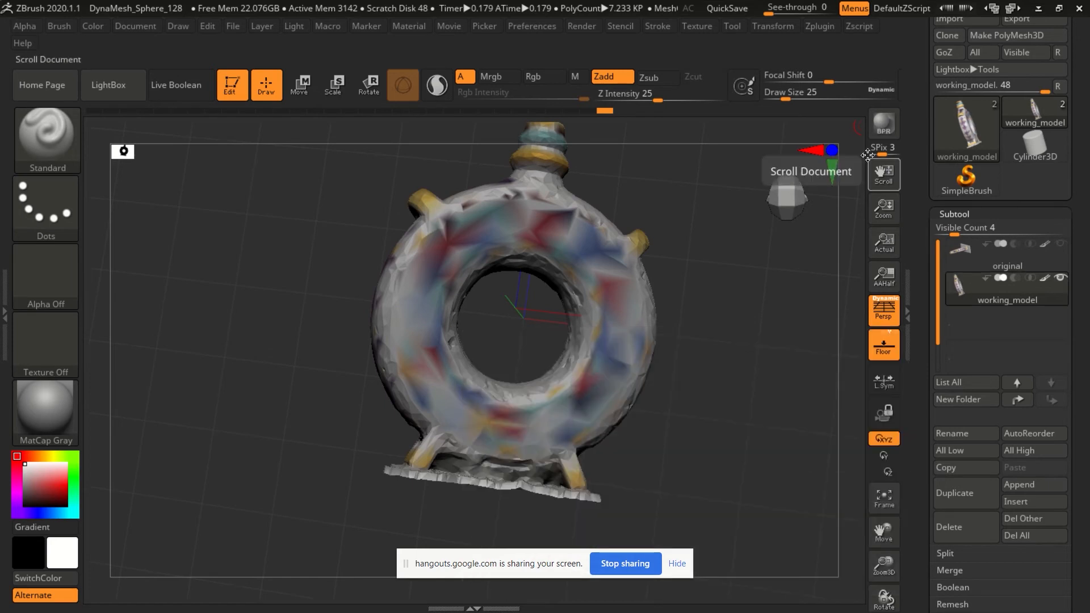
Turn on Keep UVs in the Decimation Master options.
click(827, 26)
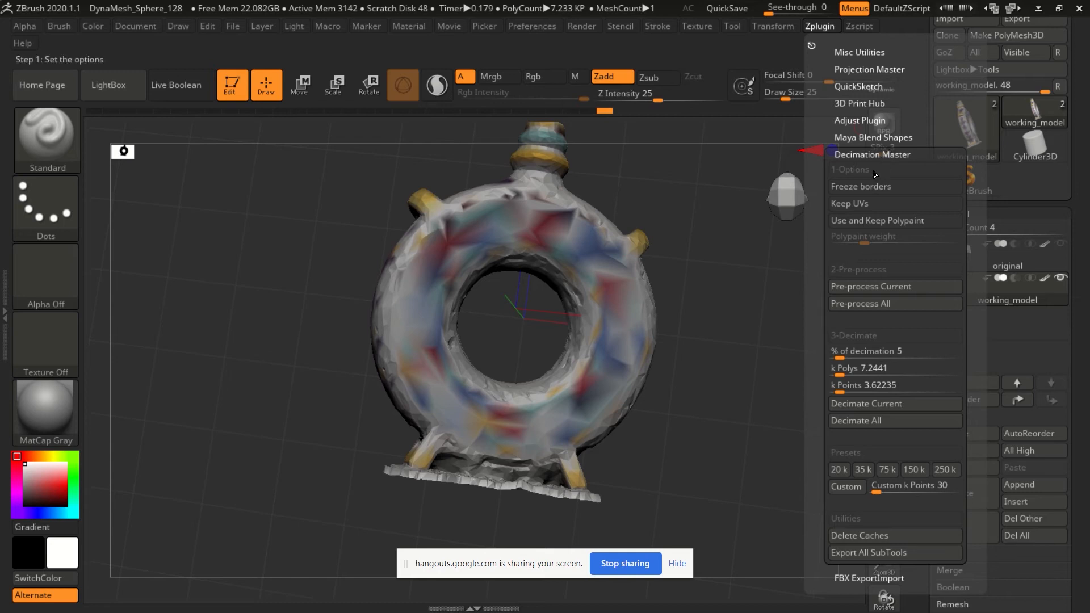
click(876, 203)
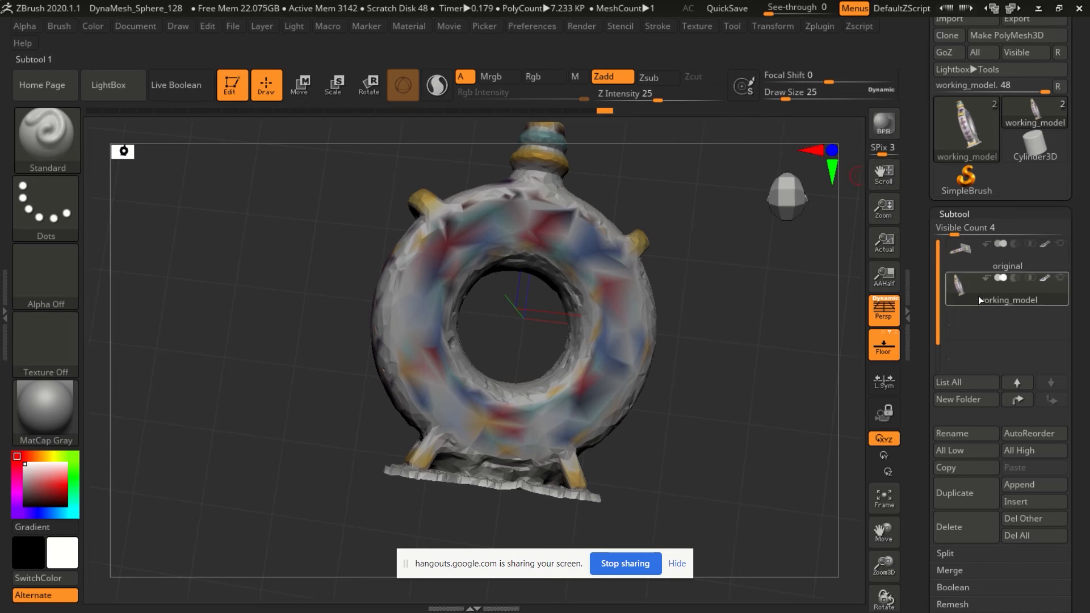
Delete the working_model subtool and accept the deletion.
mouse_move(979, 298)
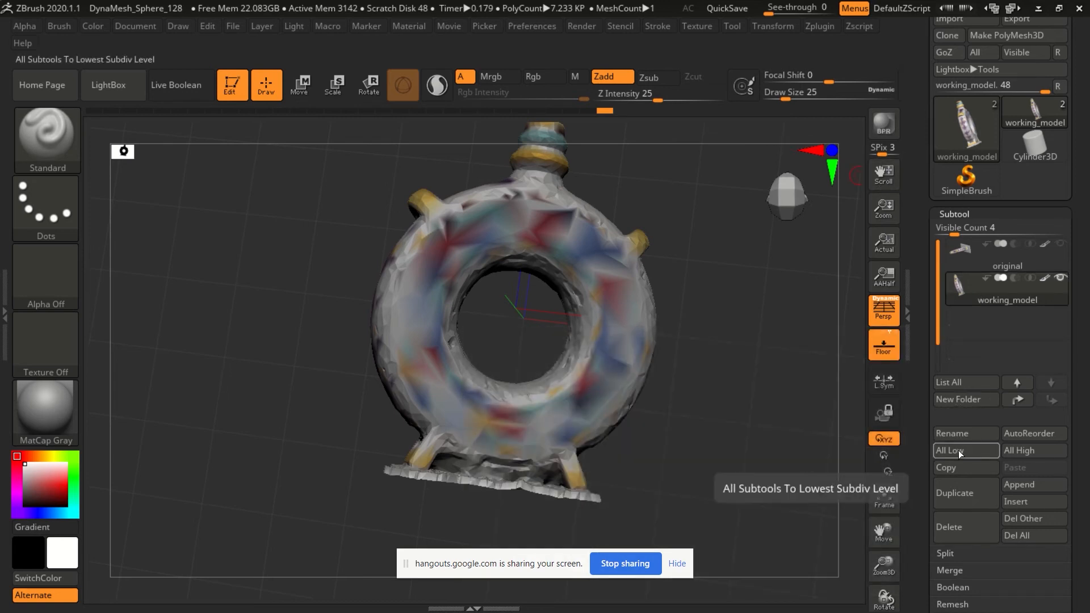
click(955, 532)
click(835, 568)
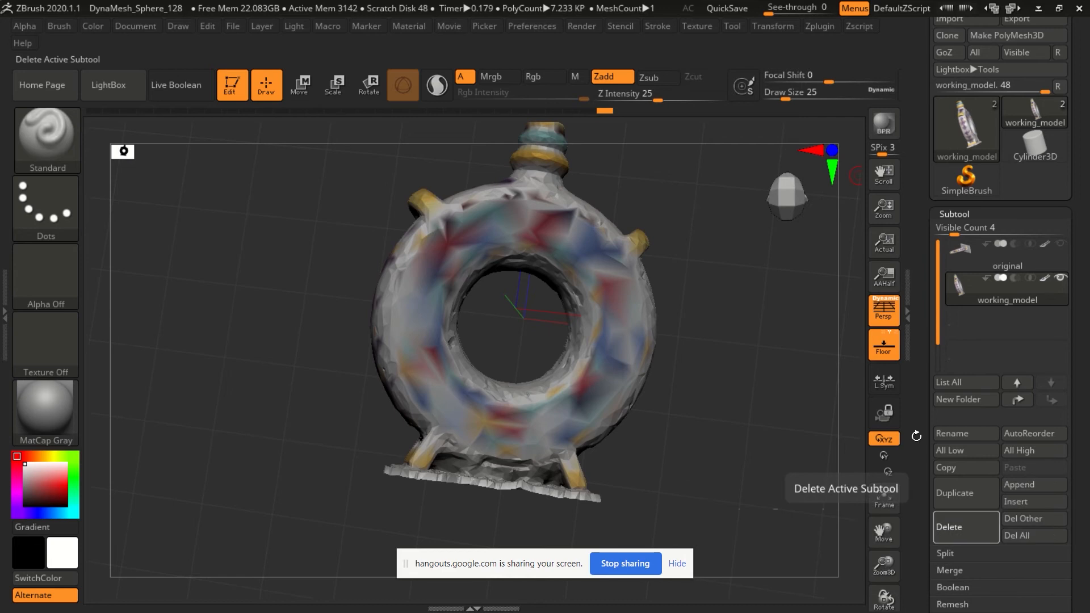
Duplicate the original subtool and rename the copy working_model.
click(964, 490)
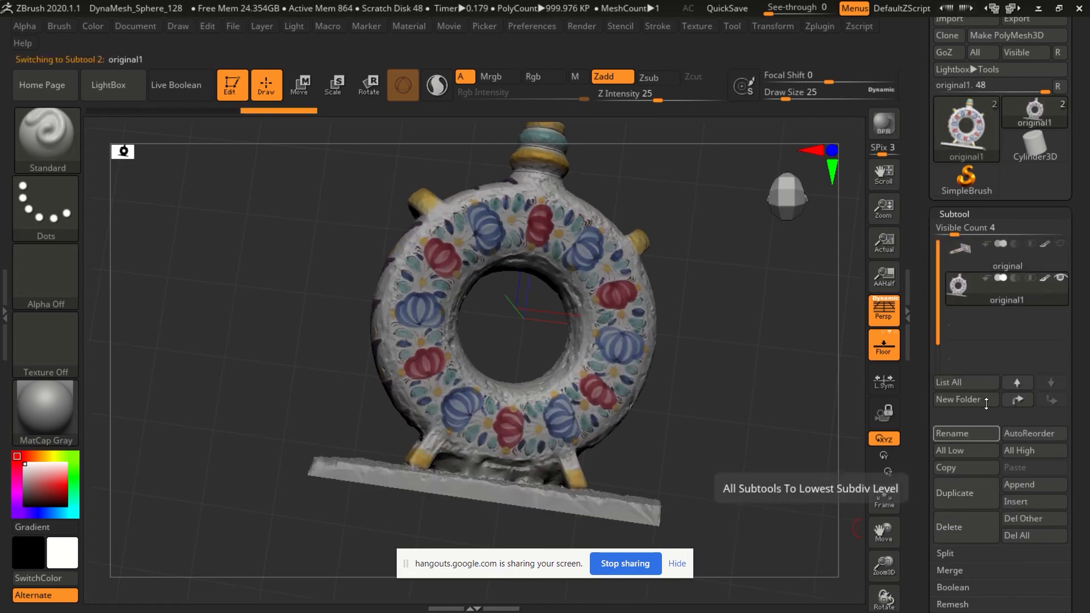
mouse_move(1037, 272)
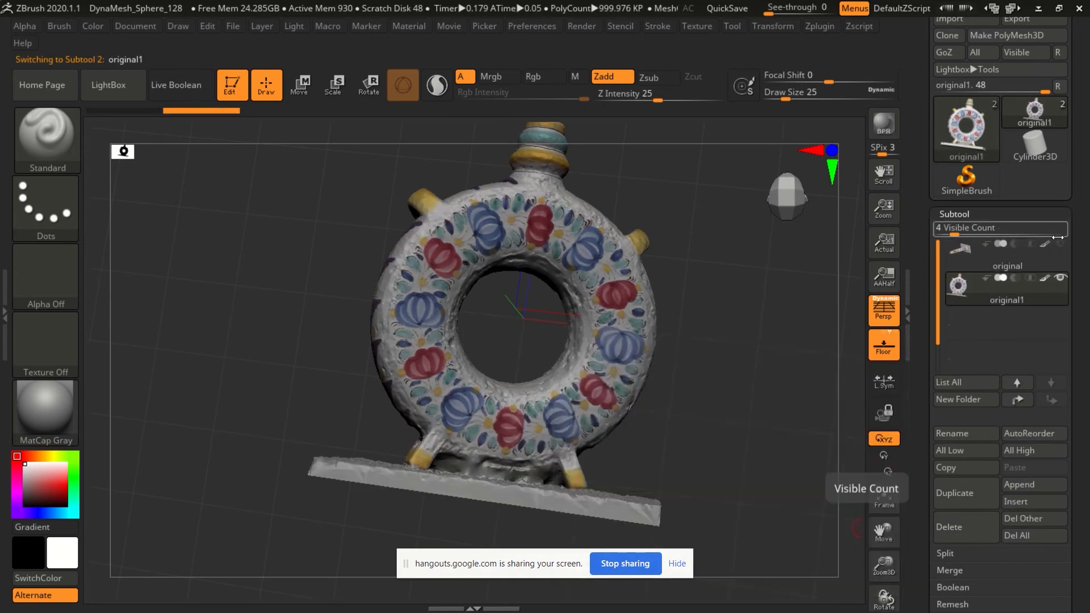
click(959, 436)
text(working_model)
key(Return)
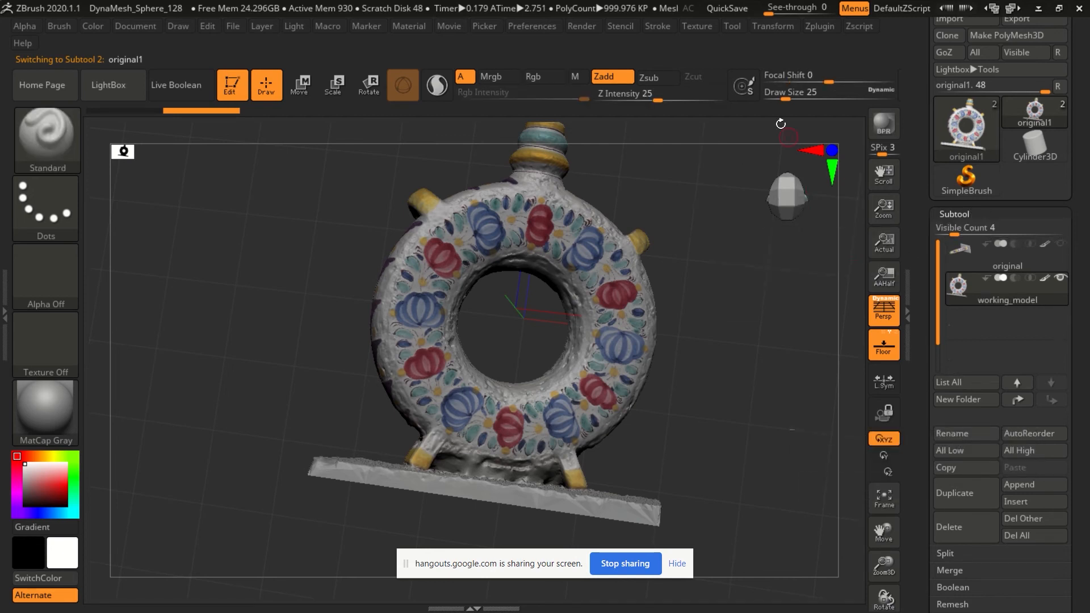
Pre-process the current working_model subtool in Decimation Master with Keep UVs on.
click(806, 26)
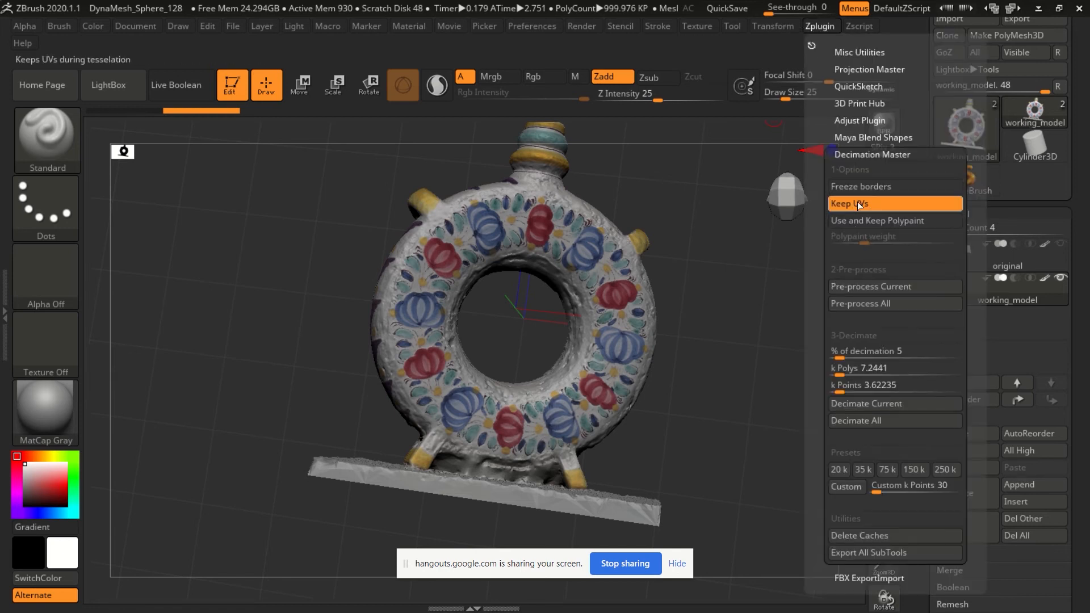
click(863, 286)
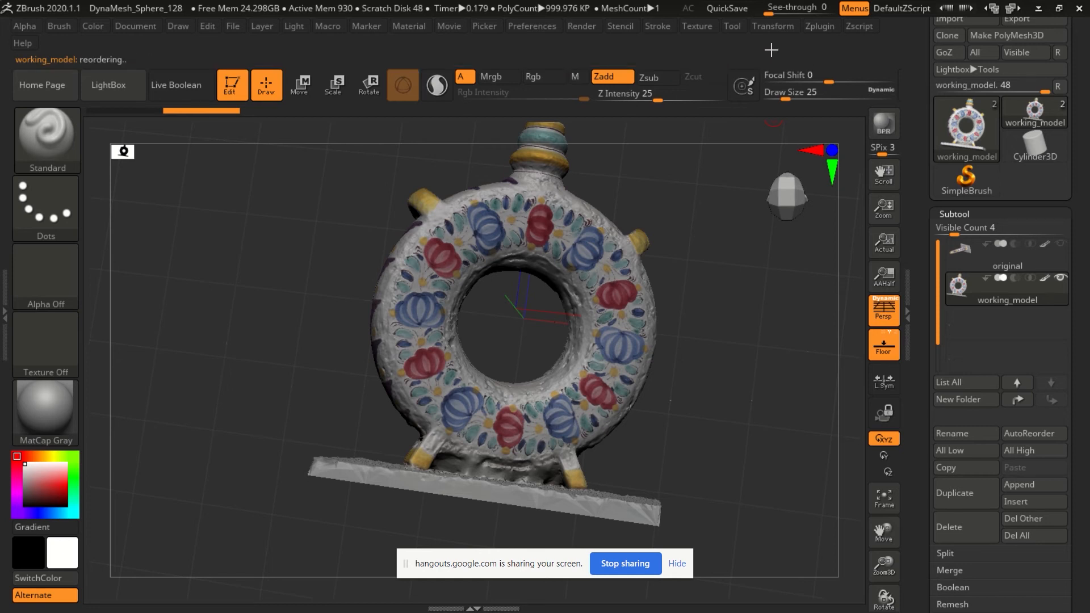
Set the decimation target to 7 k polys, decimate the current working_model and inspect the reduced mesh.
click(820, 25)
mouse_move(839, 359)
mouse_down()
mouse_move(853, 359)
mouse_move(835, 360)
mouse_up()
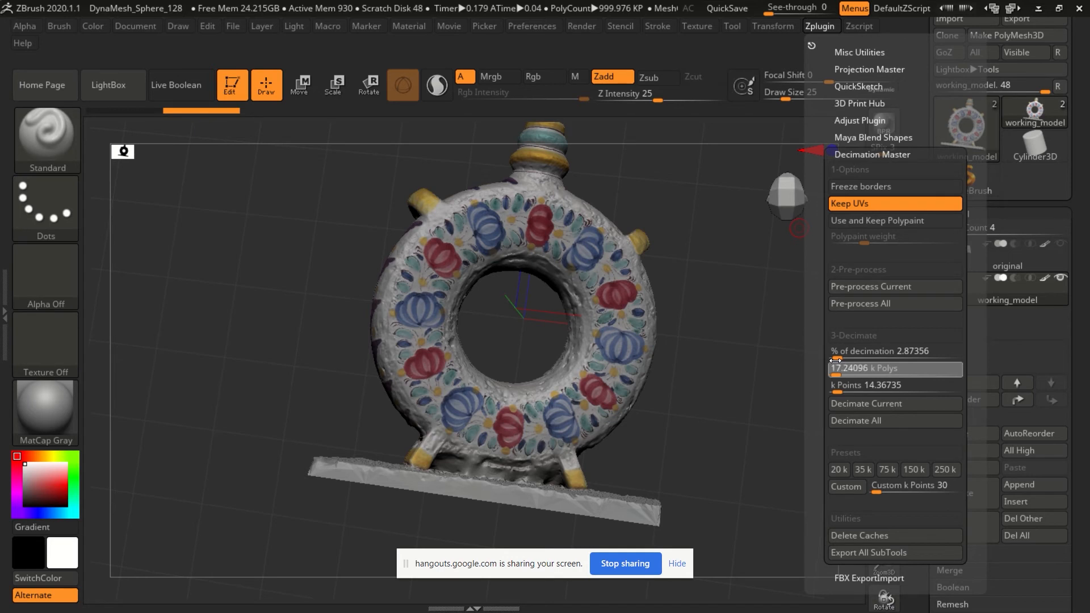
click(842, 367)
text(7)
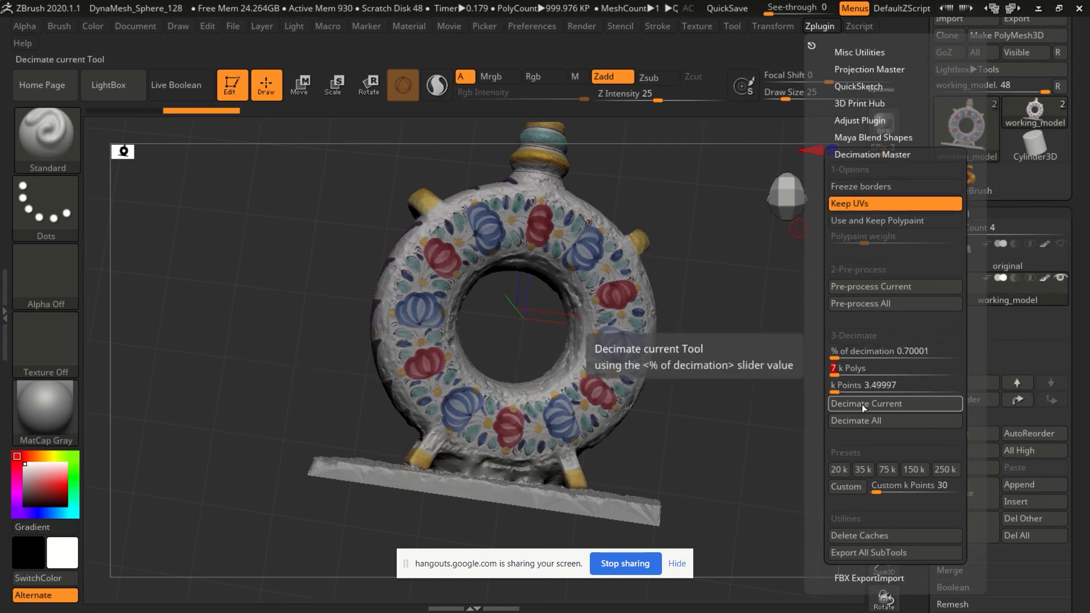
click(862, 405)
drag(314, 269, 326, 296)
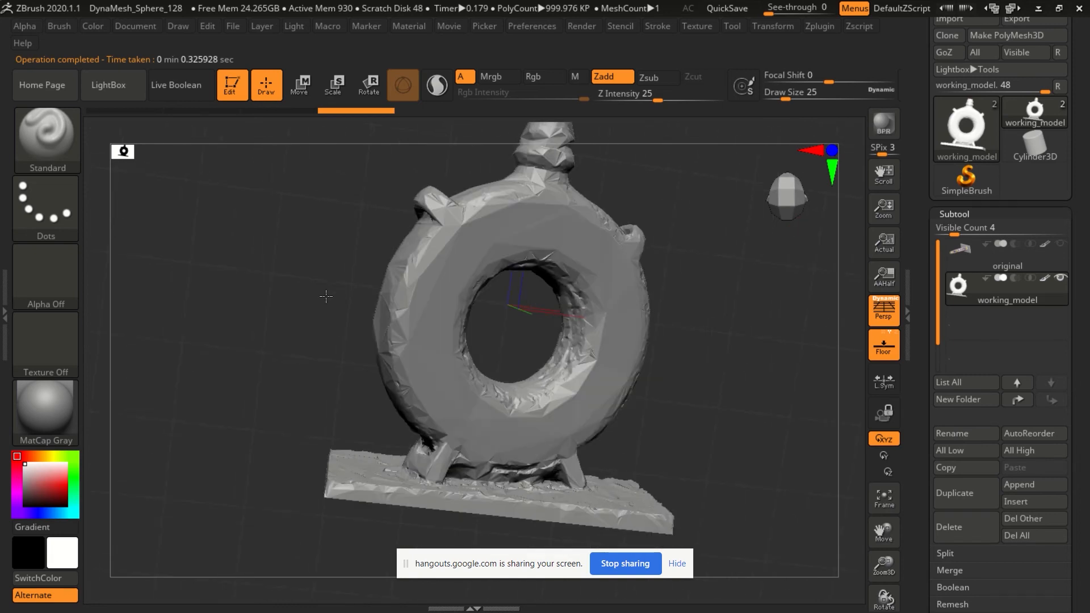
Show the original subtool, set PA Blur to 1 and project all its detail onto the decimated working_model.
click(1061, 247)
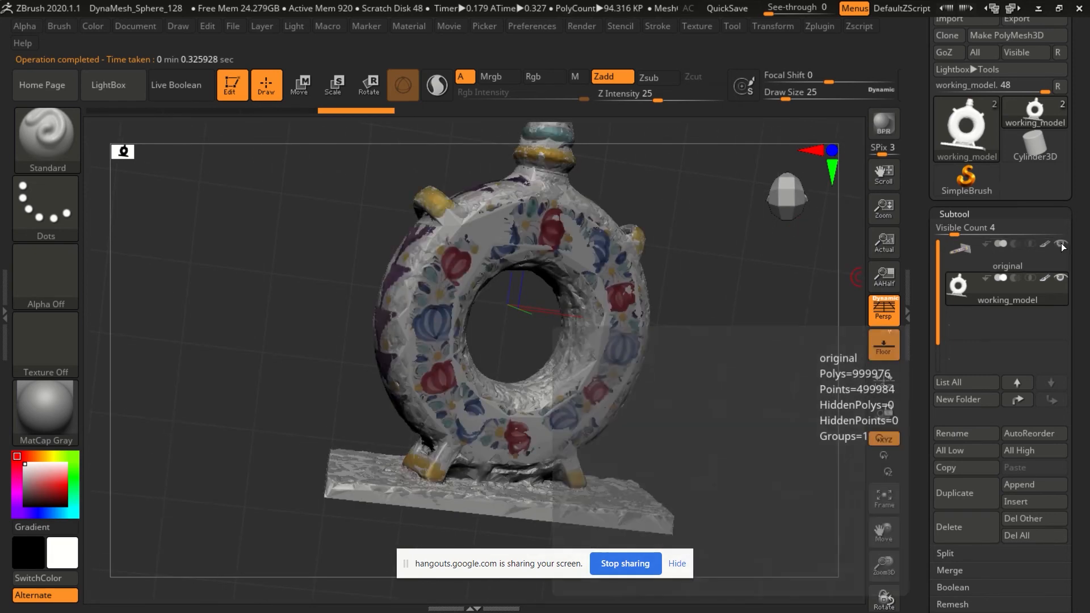
drag(930, 371, 930, 237)
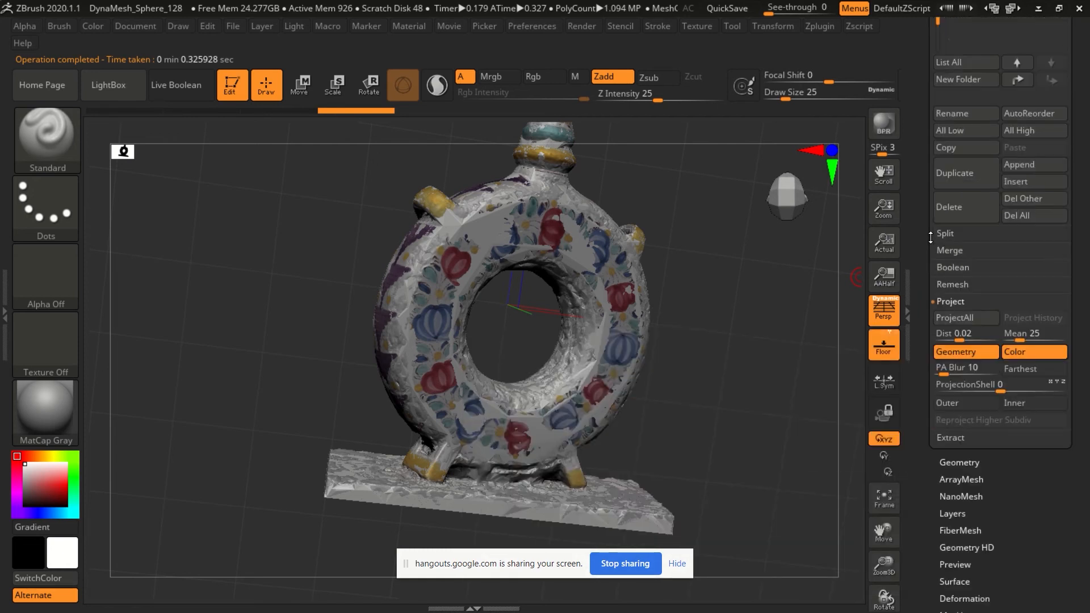
click(940, 367)
mouse_move(931, 250)
mouse_down()
mouse_move(927, 301)
mouse_move(927, 266)
mouse_up()
click(958, 336)
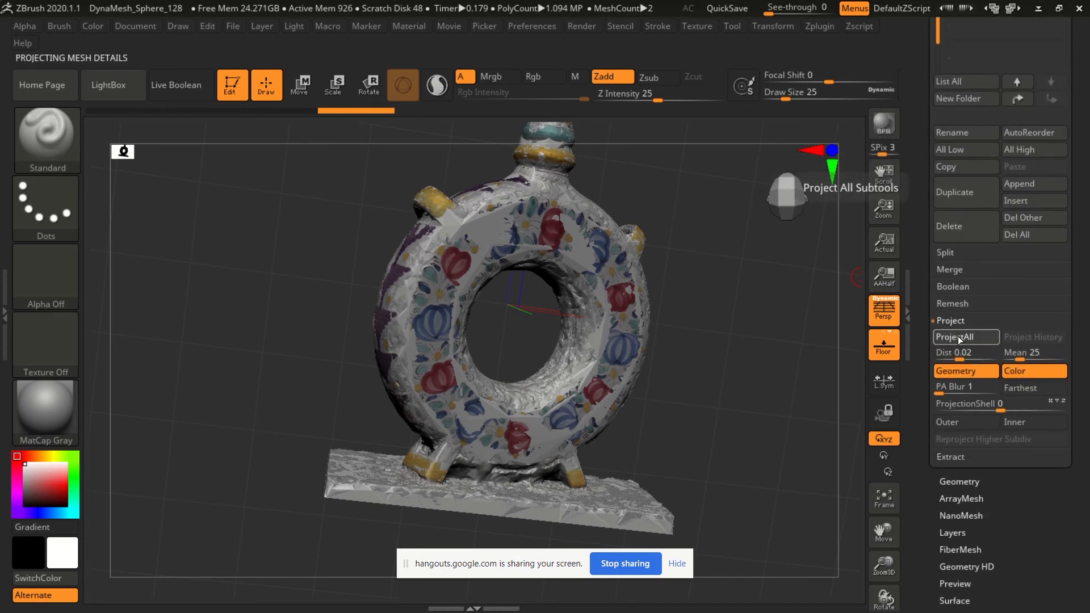
drag(930, 116, 930, 498)
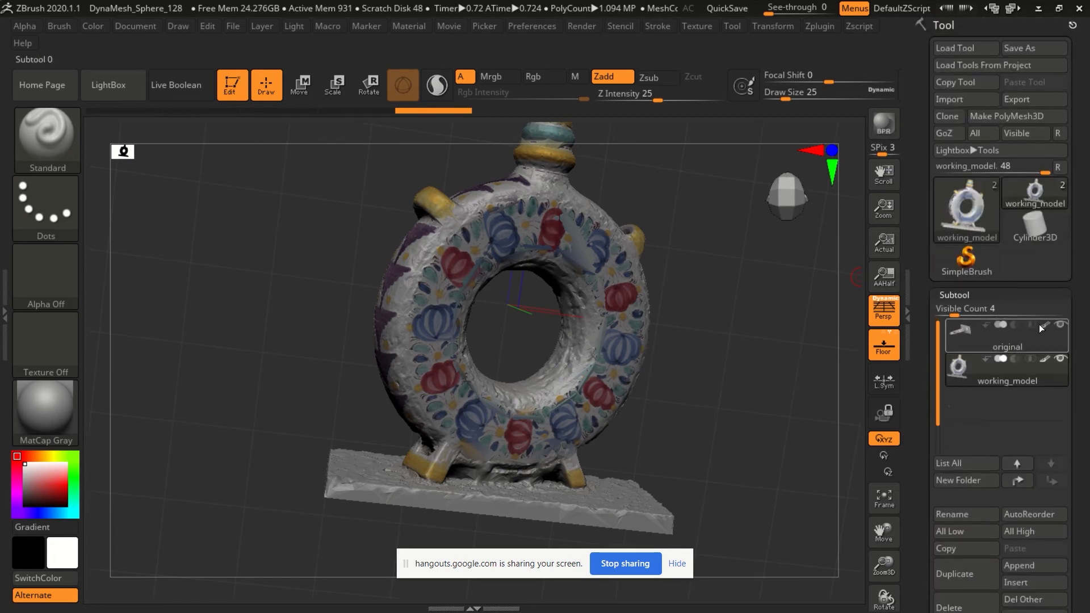
Toggle the original subtool's visibility to compare it with working_model, and check the working_model's polygon count.
click(1061, 323)
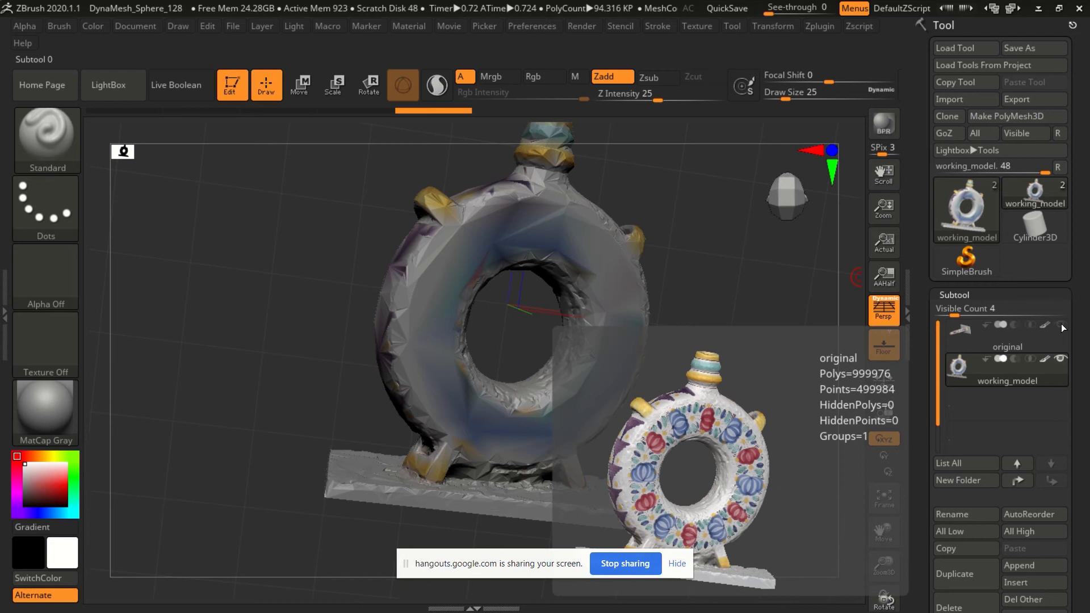
click(1061, 325)
drag(935, 395, 942, 301)
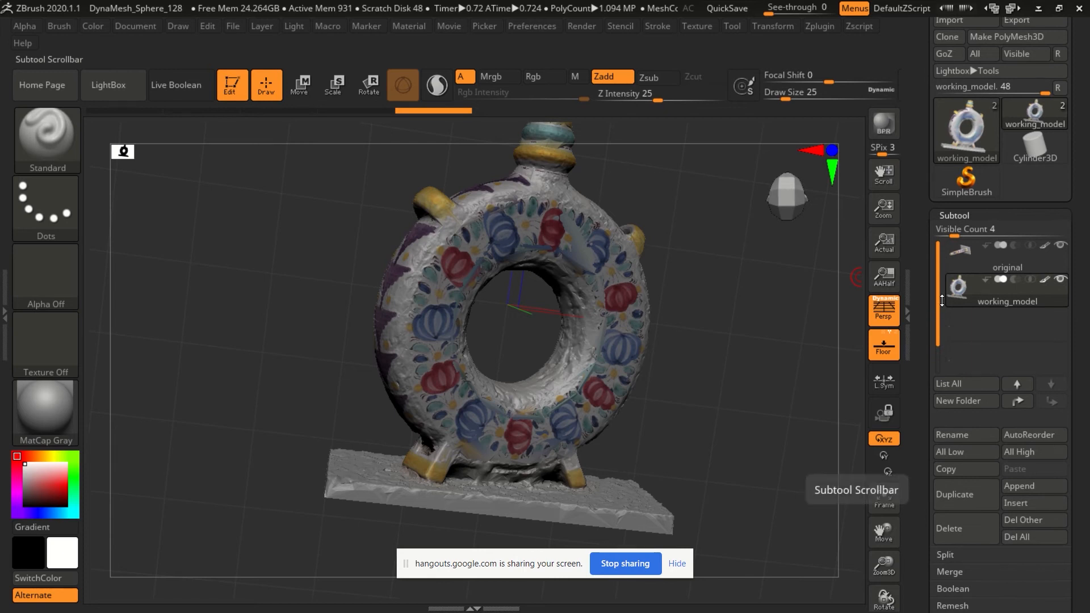
mouse_move(942, 301)
mouse_down()
mouse_move(932, 251)
mouse_move(936, 318)
mouse_up()
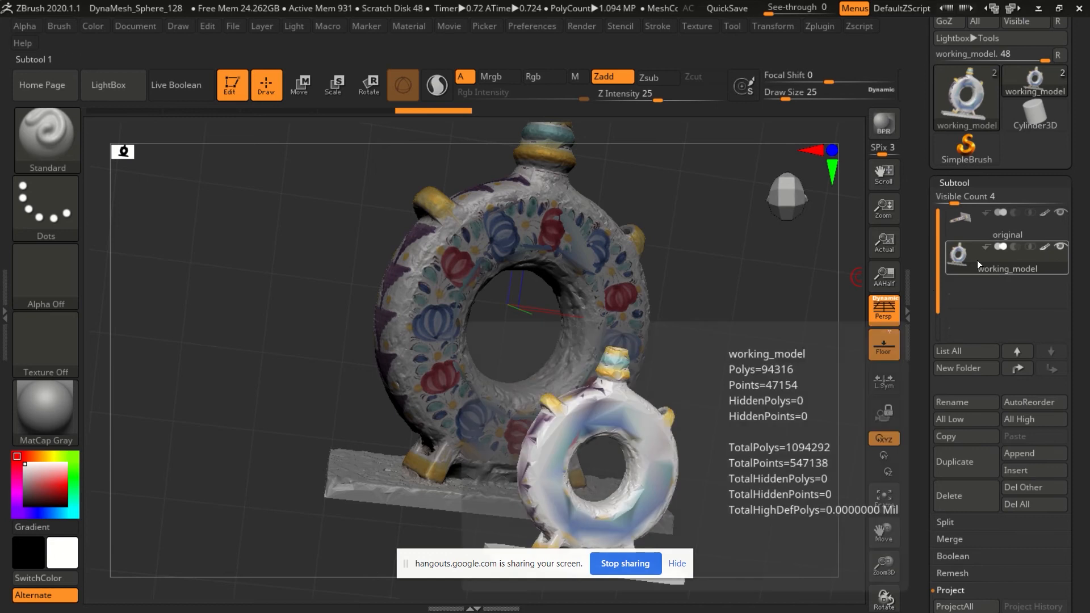
Set the decimation percentage to 9.77011 and decimate the current working_model.
click(819, 26)
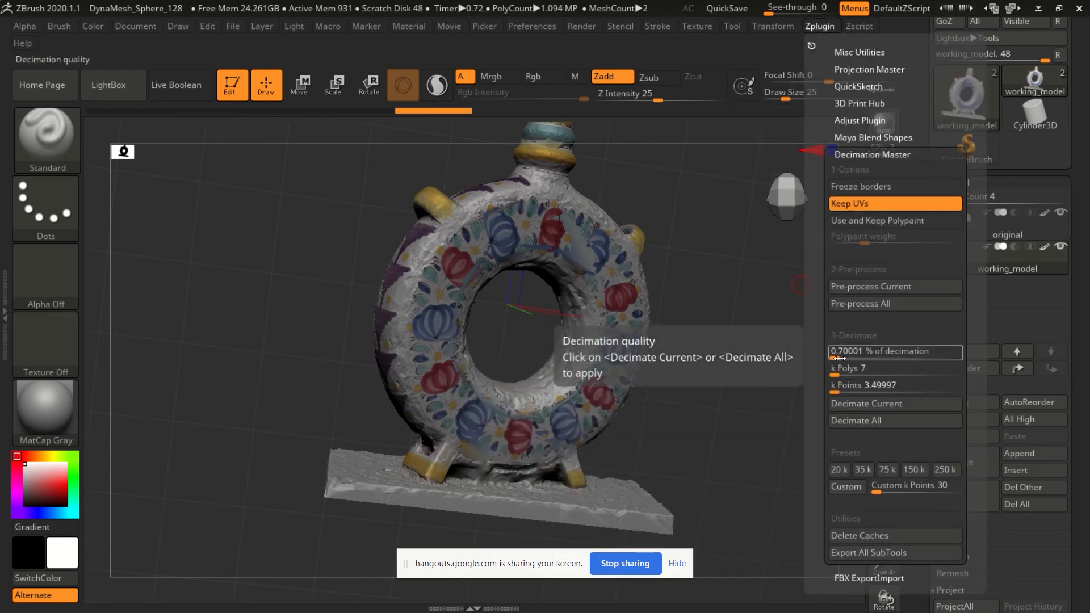
drag(840, 359, 842, 359)
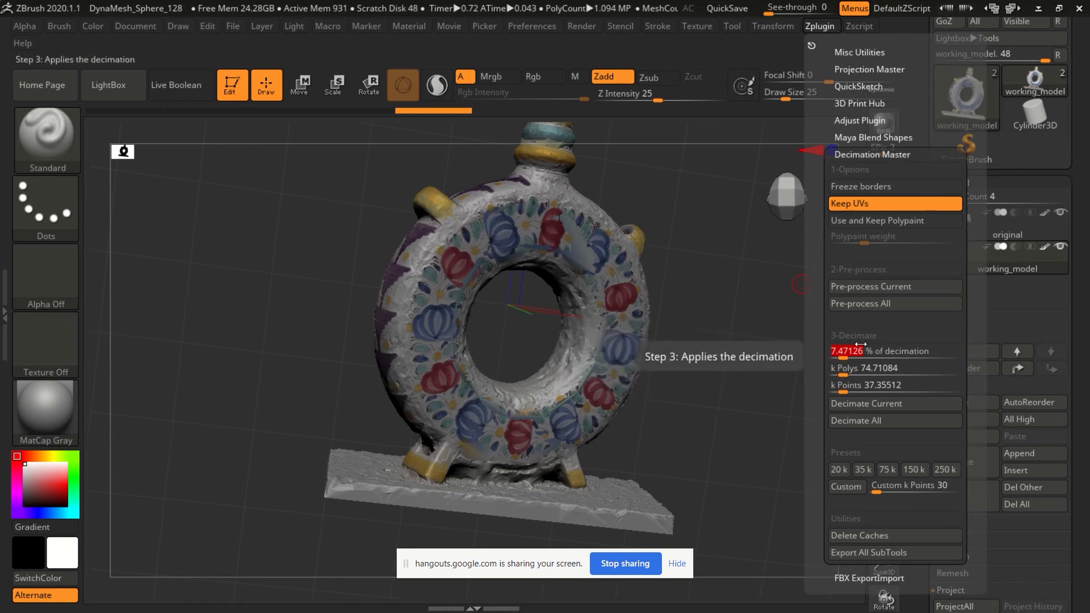
text(9.1954)
key(Return)
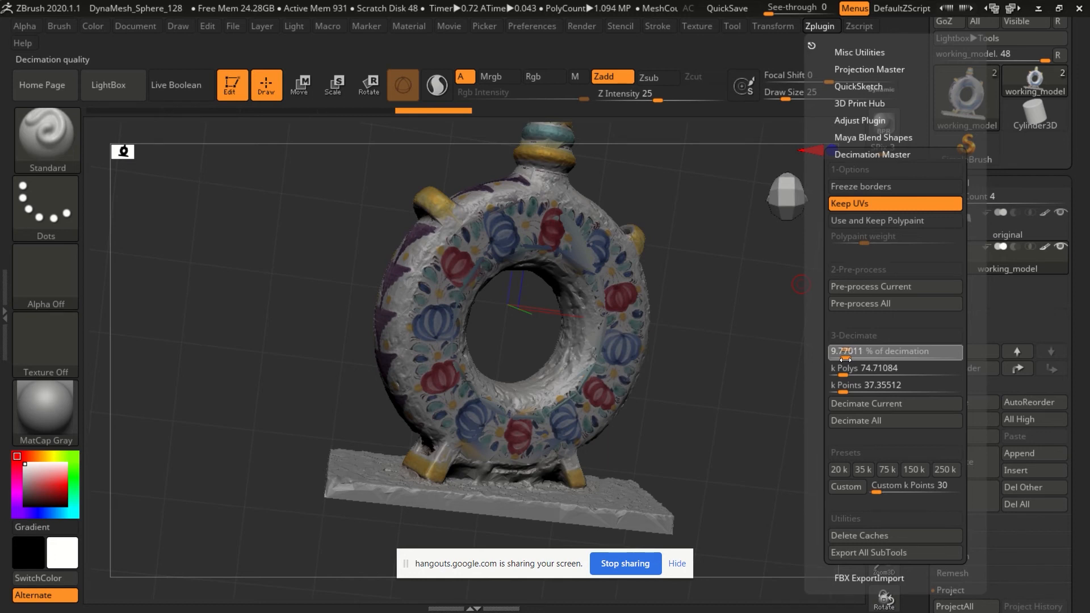
click(845, 360)
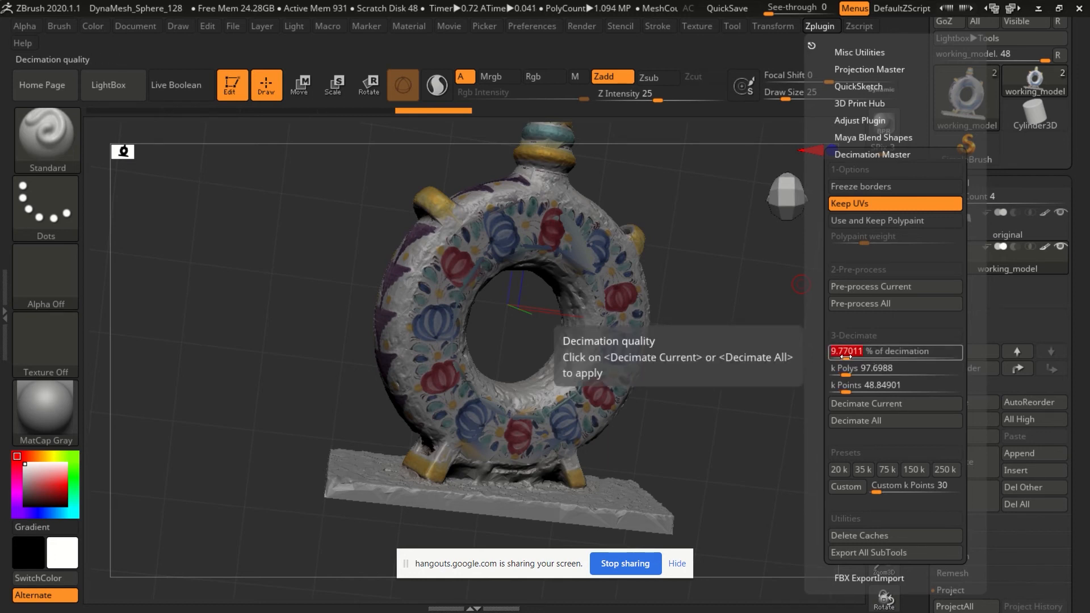
click(866, 404)
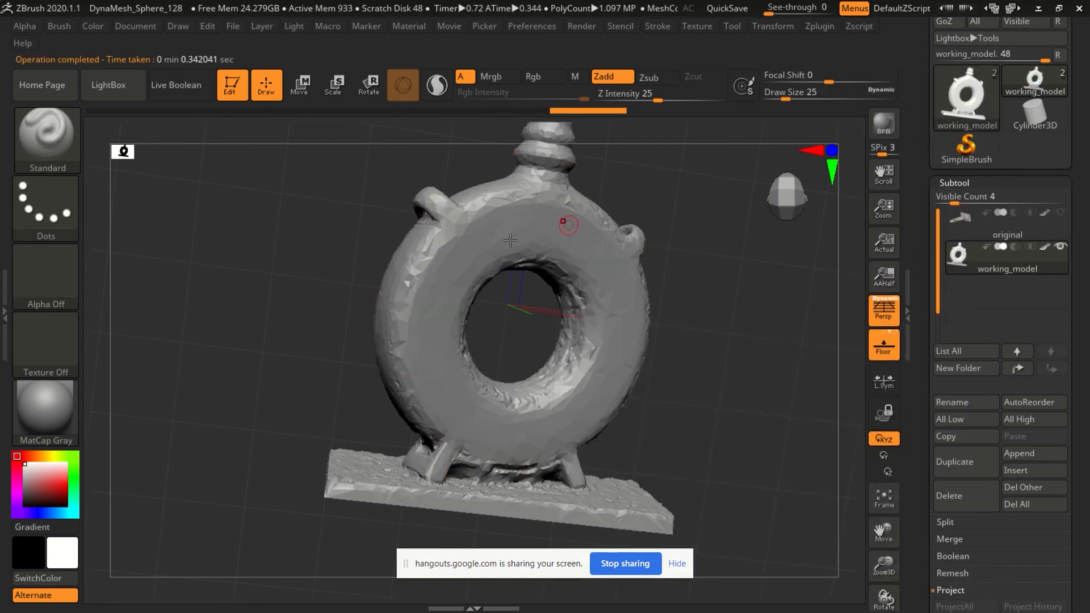
Show the original subtool and project all its detail and color onto the decimated working_model.
mouse_move(974, 254)
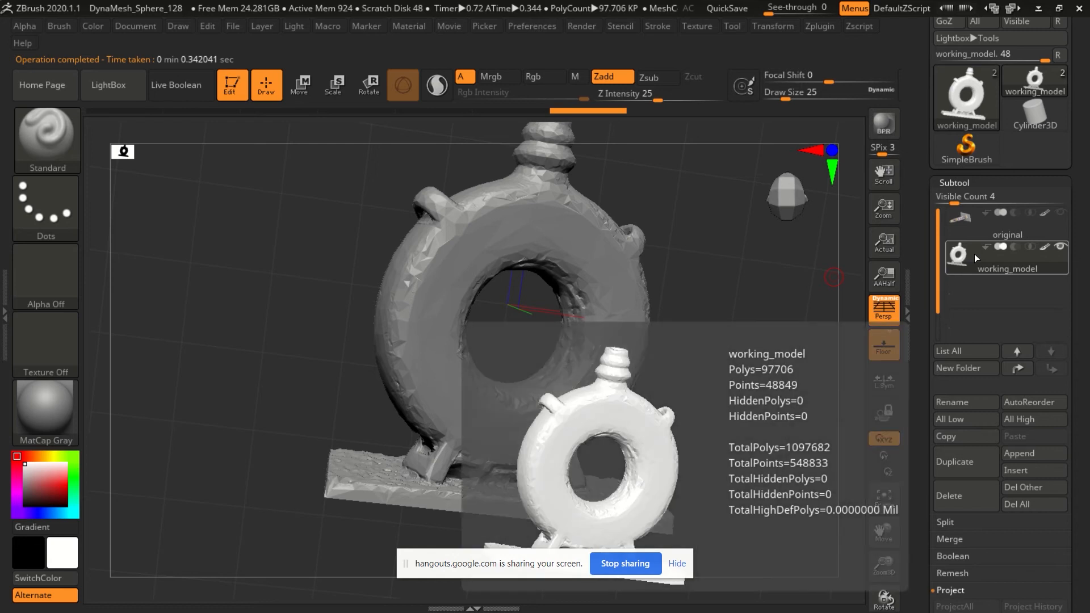
mouse_move(1067, 225)
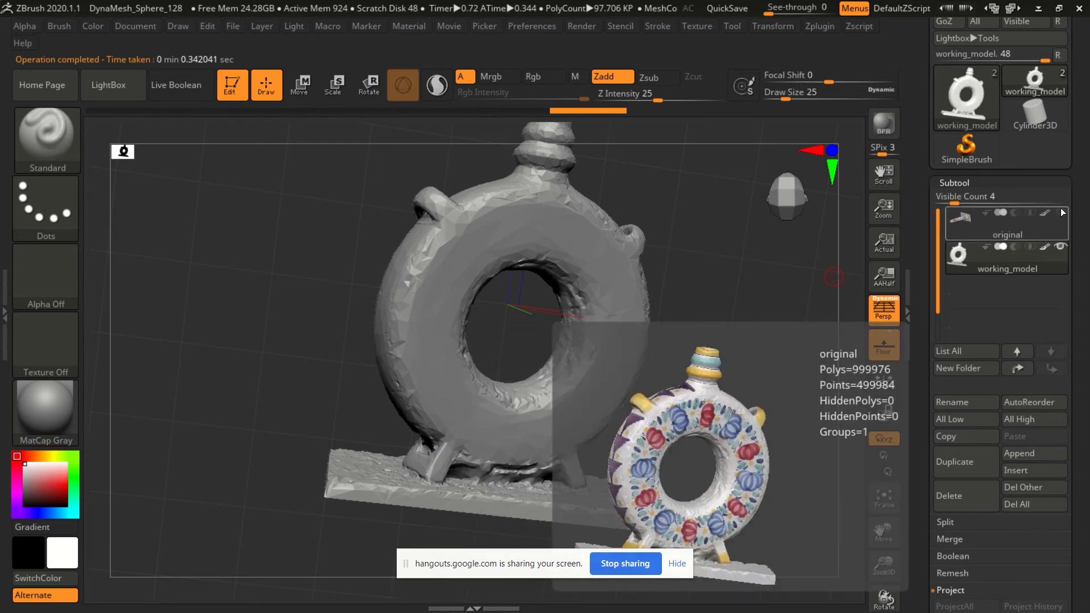
click(1061, 209)
drag(928, 365, 934, 262)
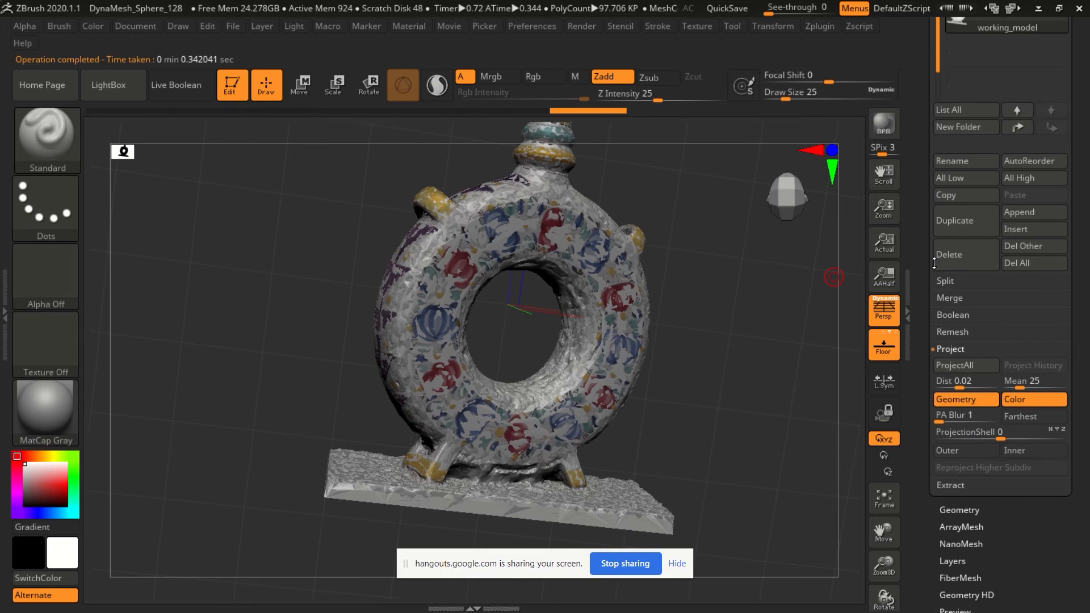
click(964, 368)
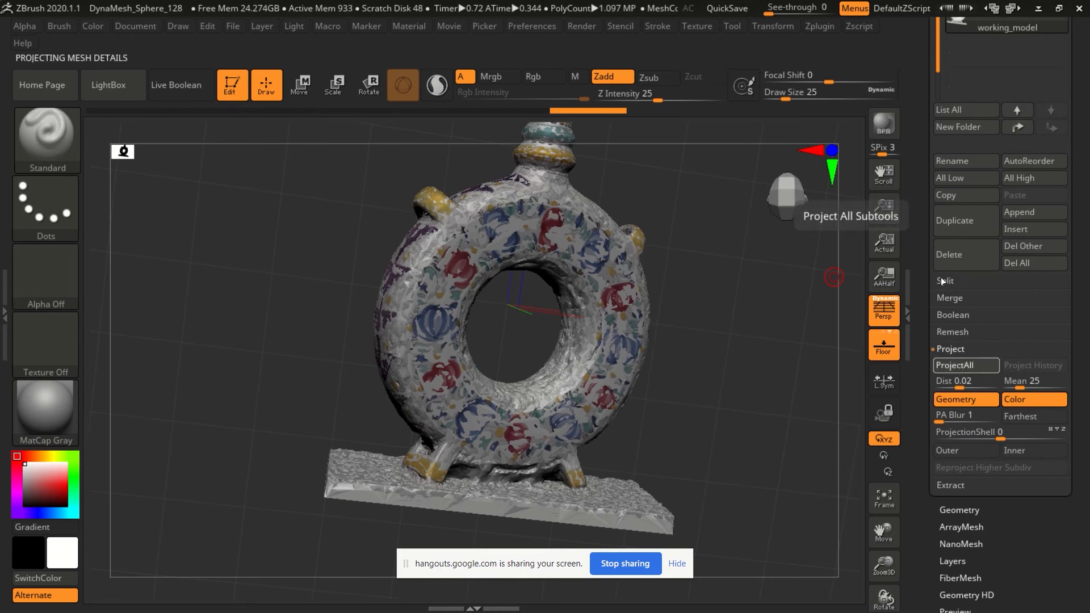
Hide the original subtool to inspect the color and detail projected onto working_model.
drag(924, 124, 924, 386)
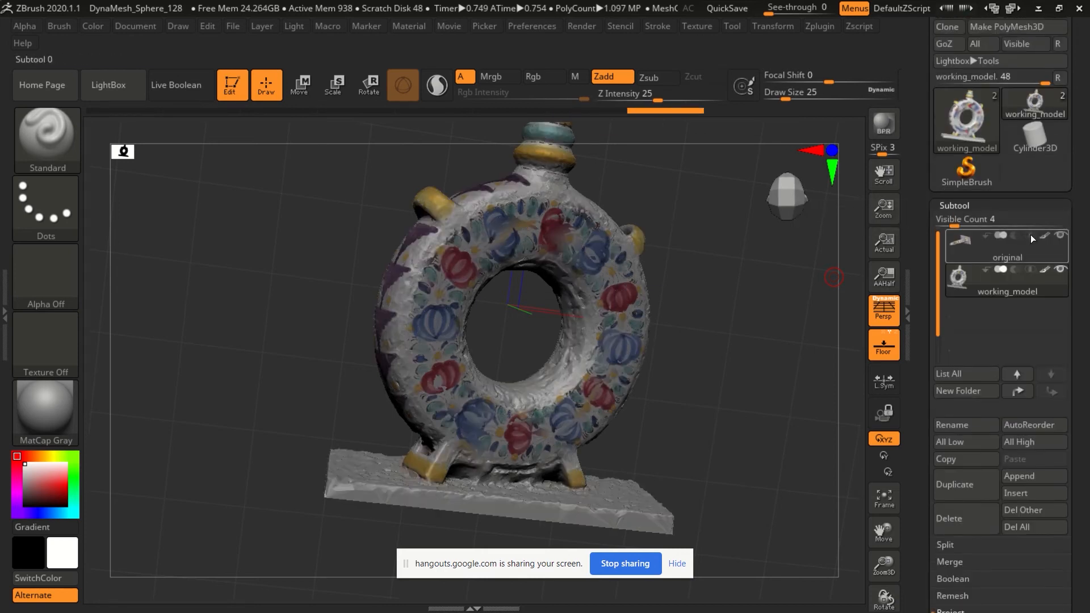
click(1059, 233)
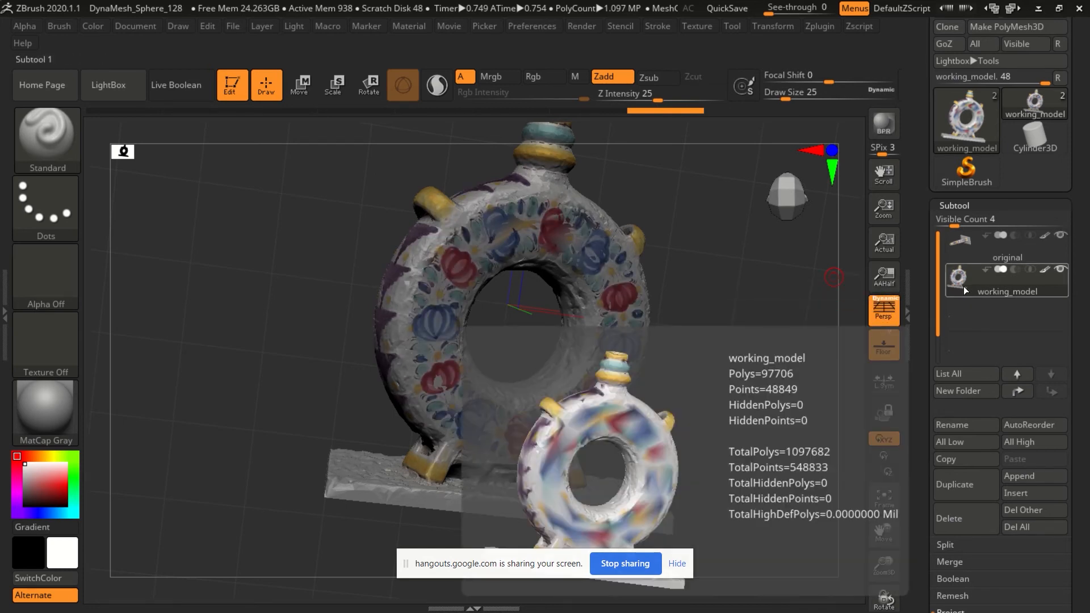
drag(934, 282, 931, 259)
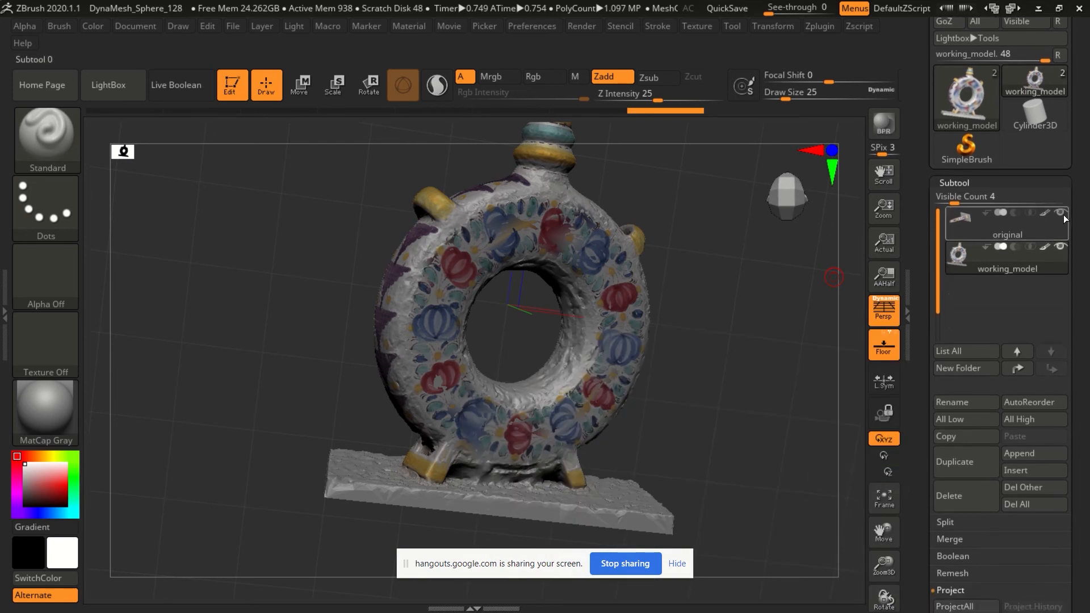
mouse_move(1060, 214)
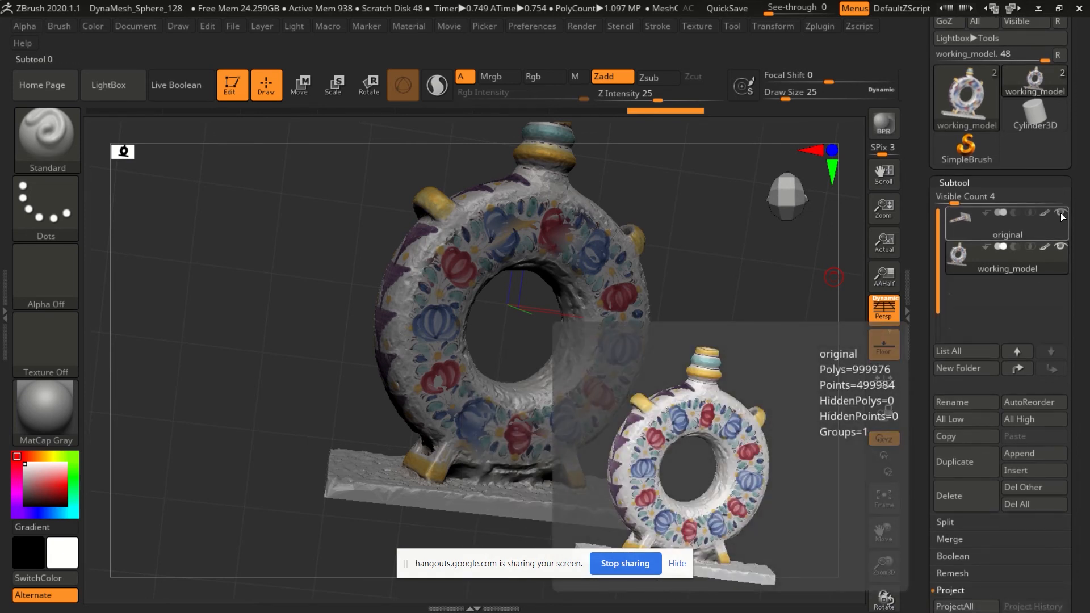
click(1061, 213)
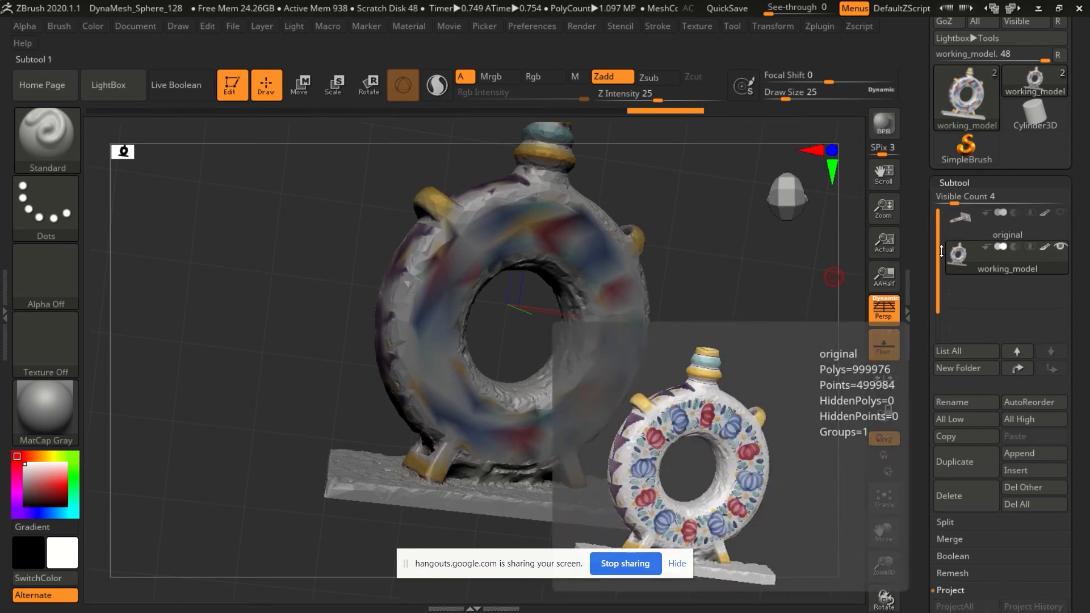
mouse_move(920, 358)
mouse_down()
mouse_move(920, 346)
mouse_move(920, 360)
mouse_up()
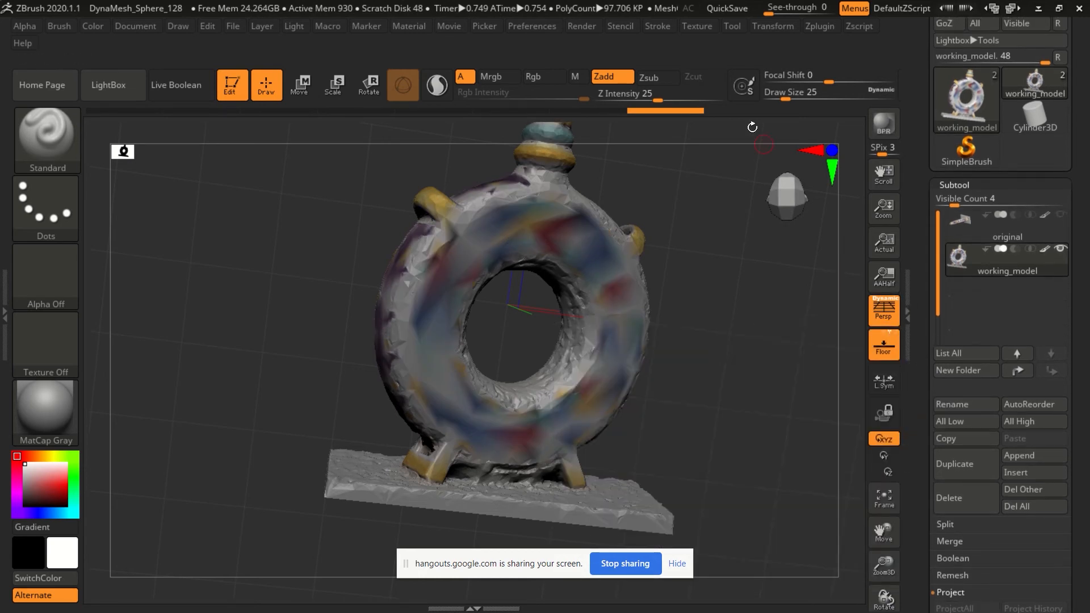
Import flask2_u1_v1.png as a texture, make it the current texture and flip it vertically.
click(705, 28)
click(794, 214)
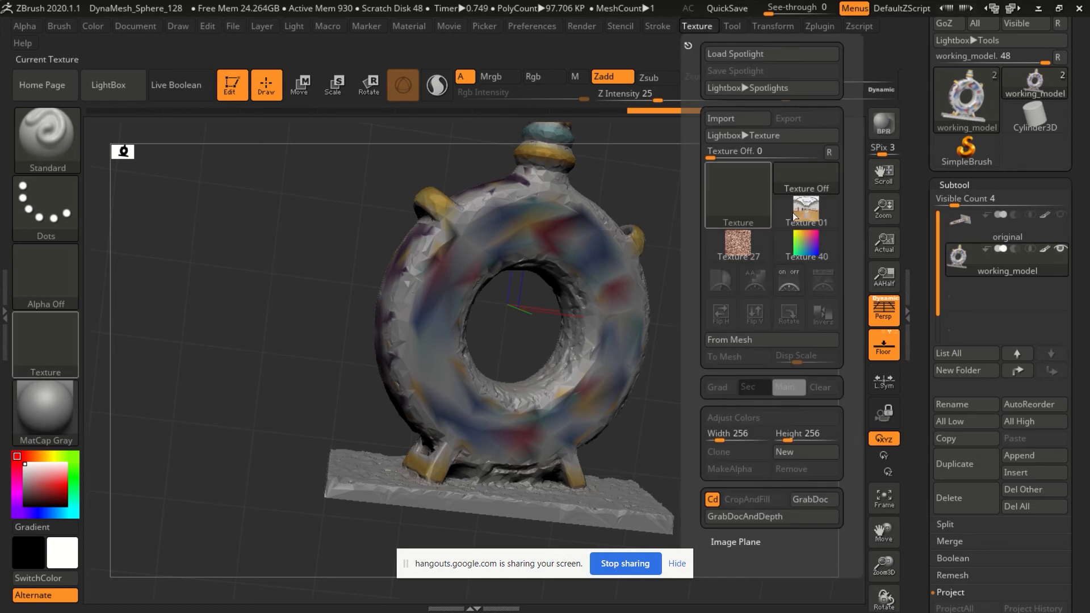
click(723, 118)
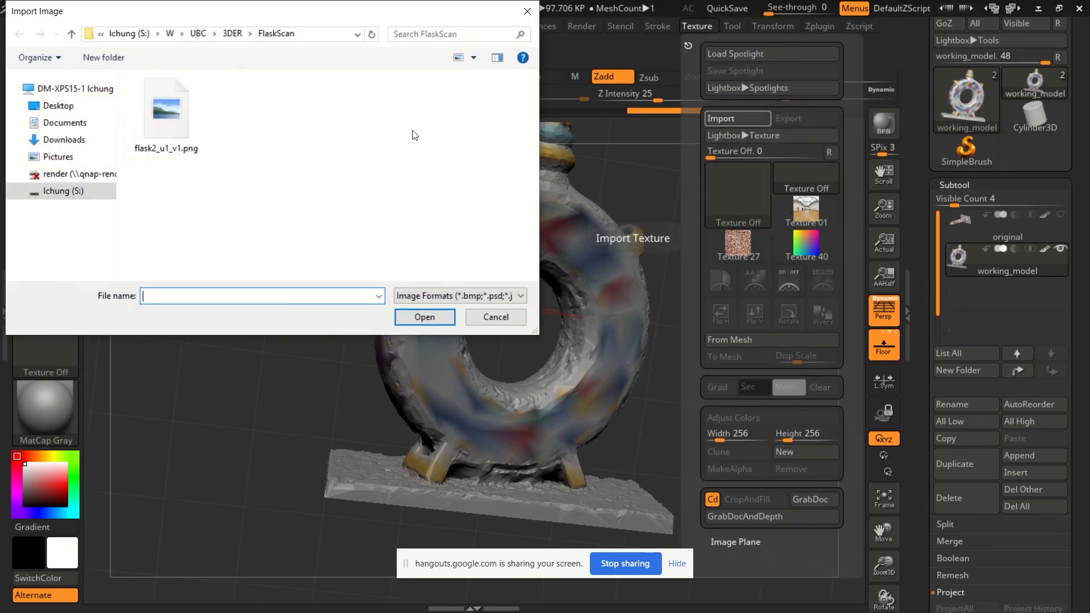
click(165, 114)
click(424, 317)
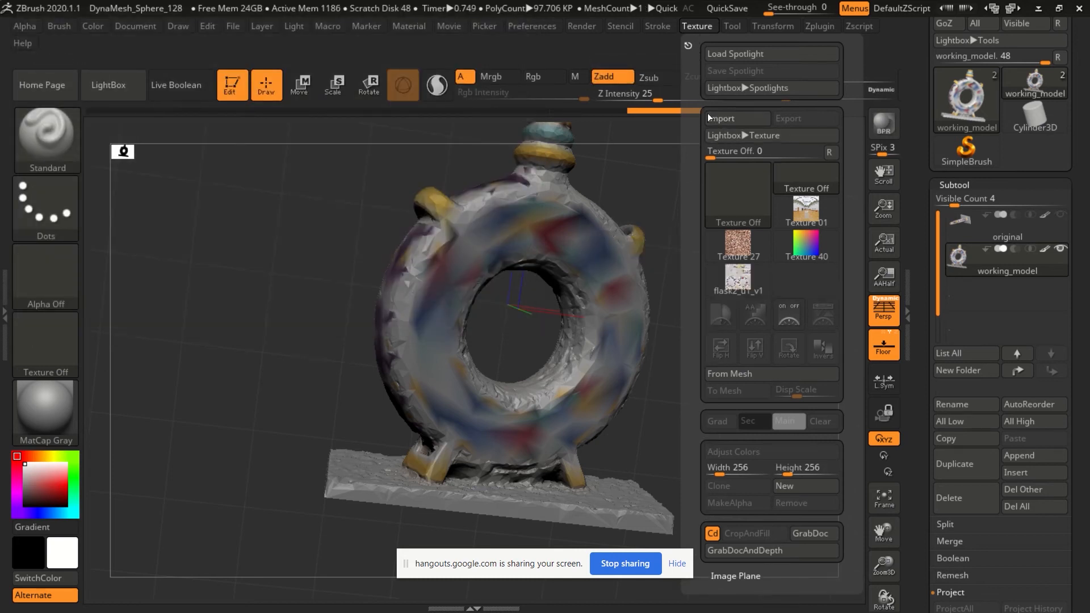
click(737, 284)
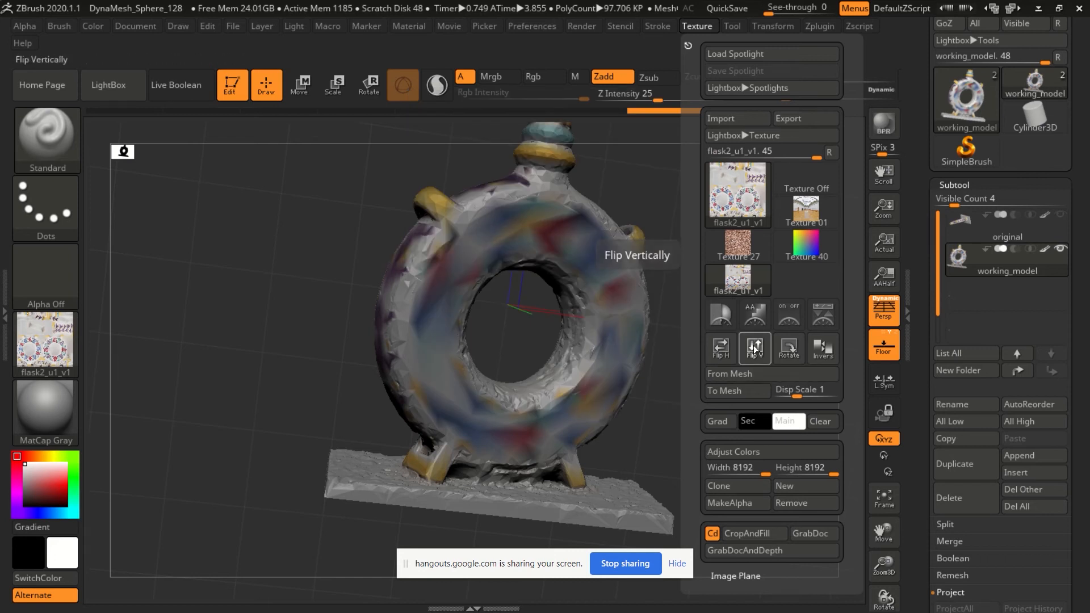
mouse_move(749, 230)
Assign flask2_u1_v1 as the texture map of working_model.
scroll(931, 179, down, 10)
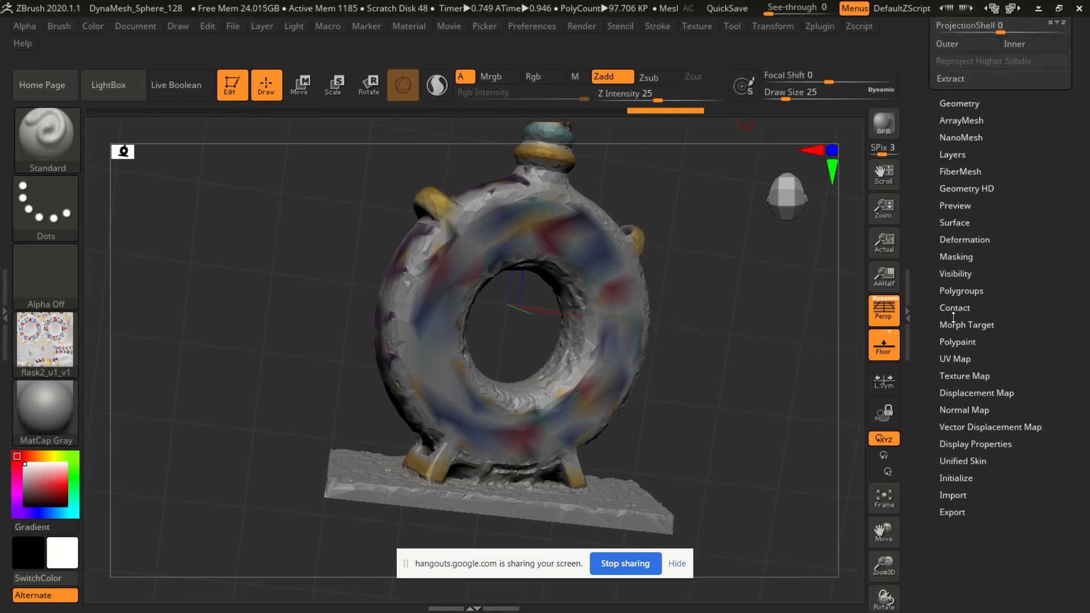
click(965, 376)
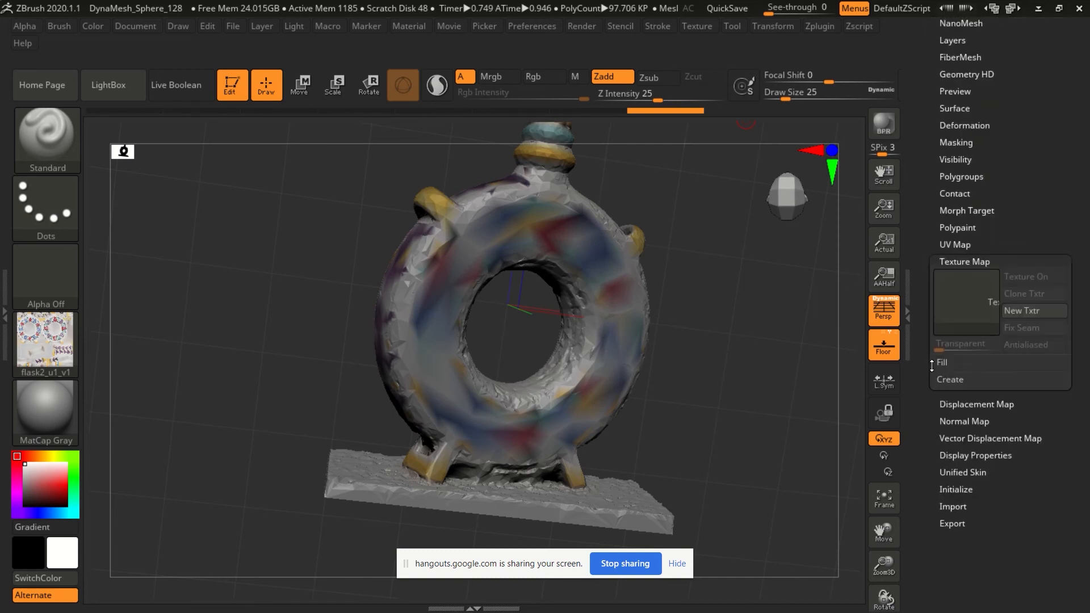
click(982, 319)
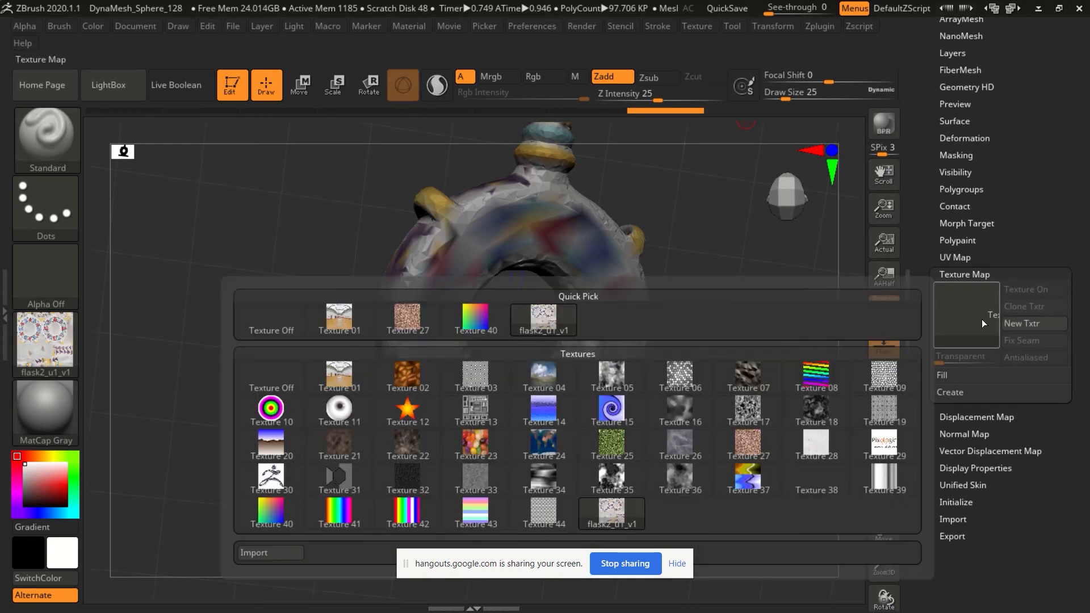
click(556, 322)
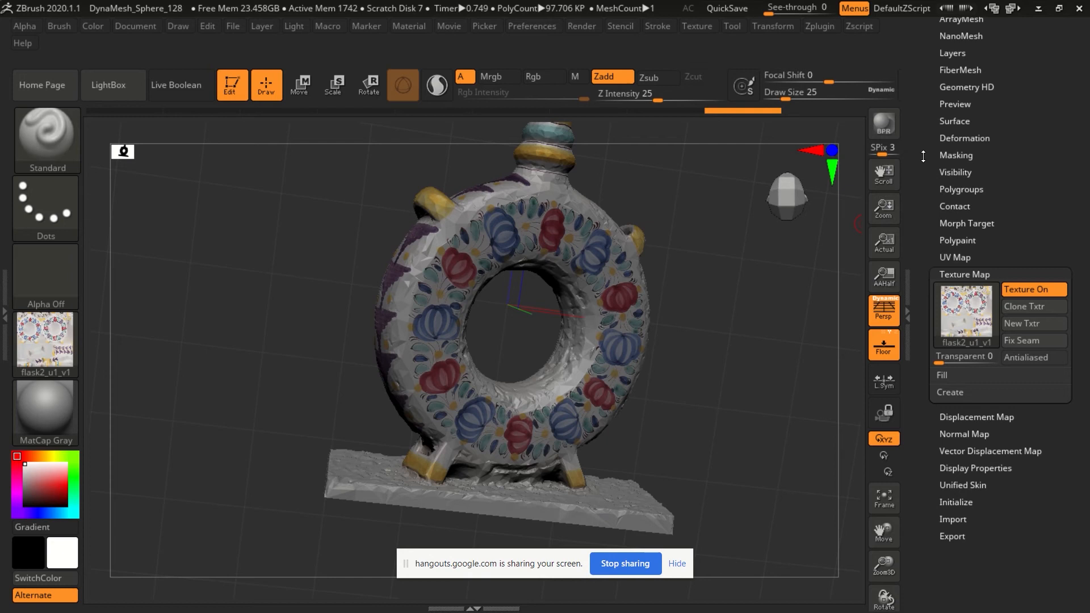
Exclude color from the subtool projection settings and turn off working_model's texture map display.
drag(923, 157, 903, 333)
click(969, 294)
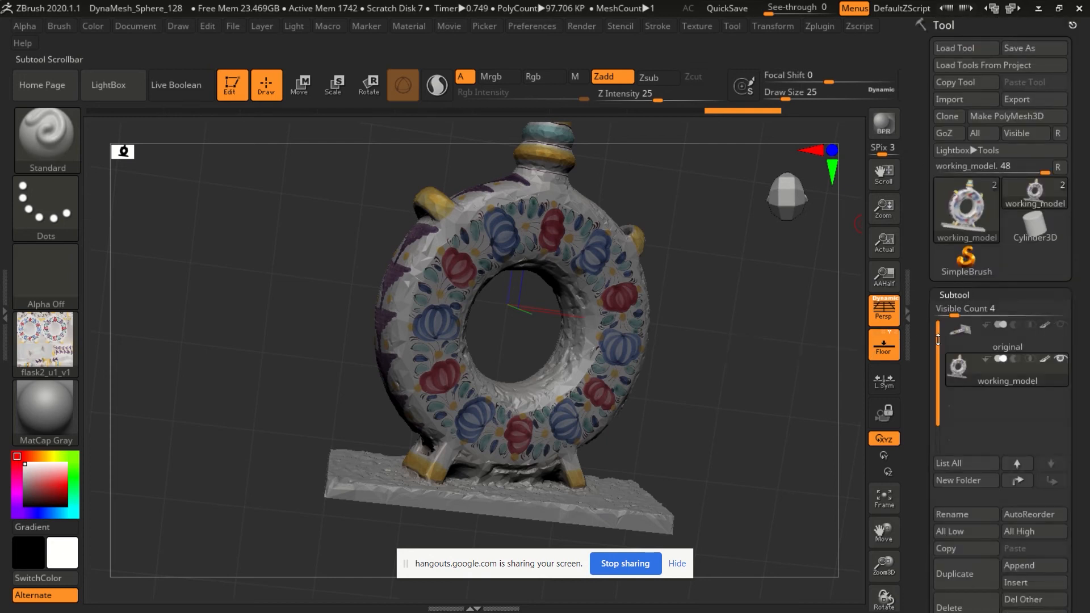
drag(931, 397, 927, 263)
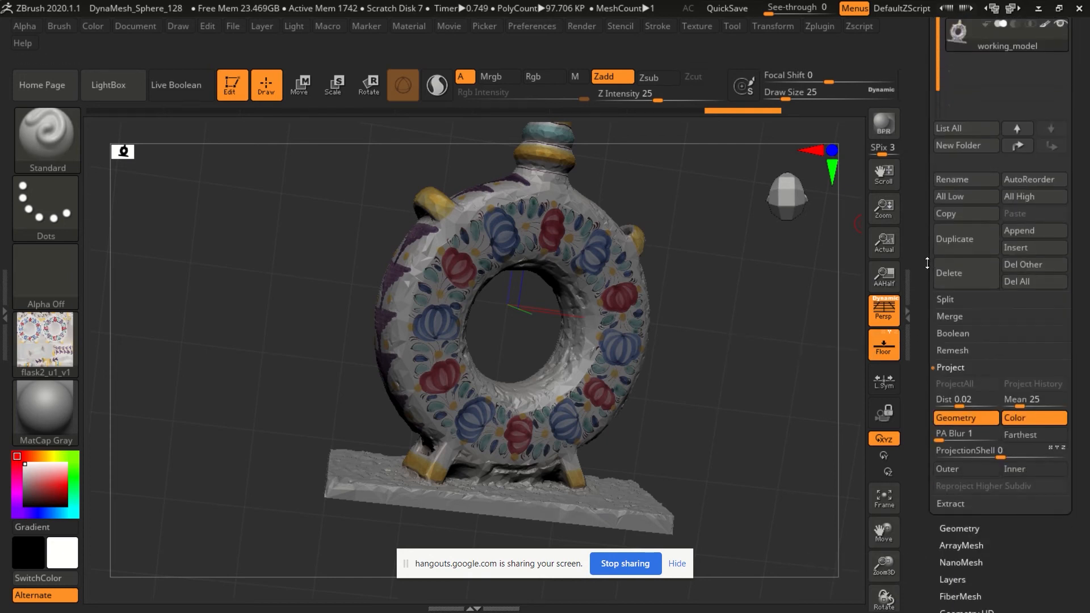
click(1019, 418)
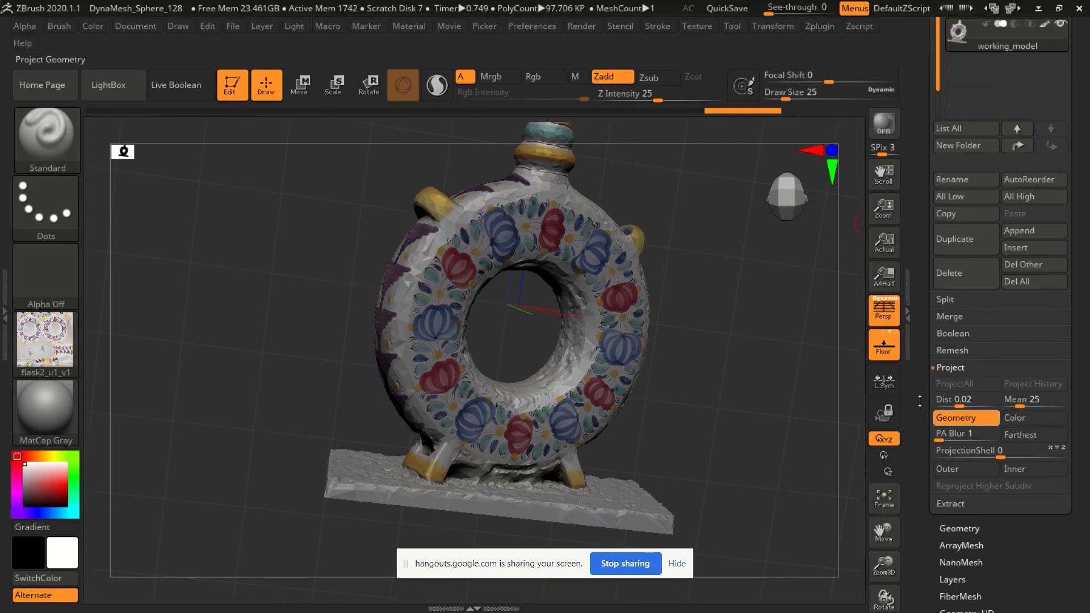
drag(909, 230, 910, 149)
click(935, 341)
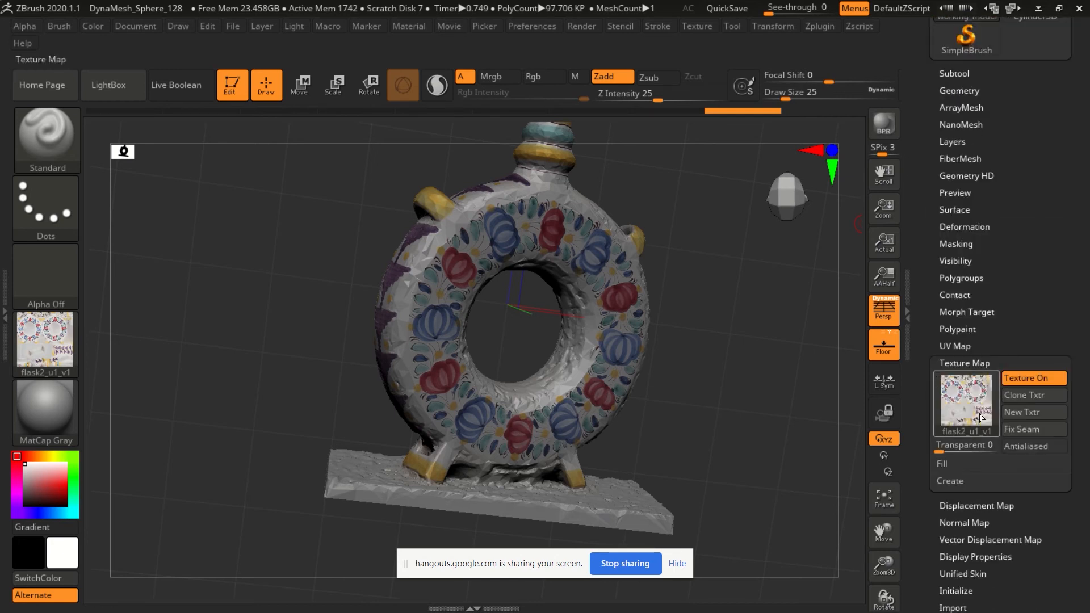
click(1027, 377)
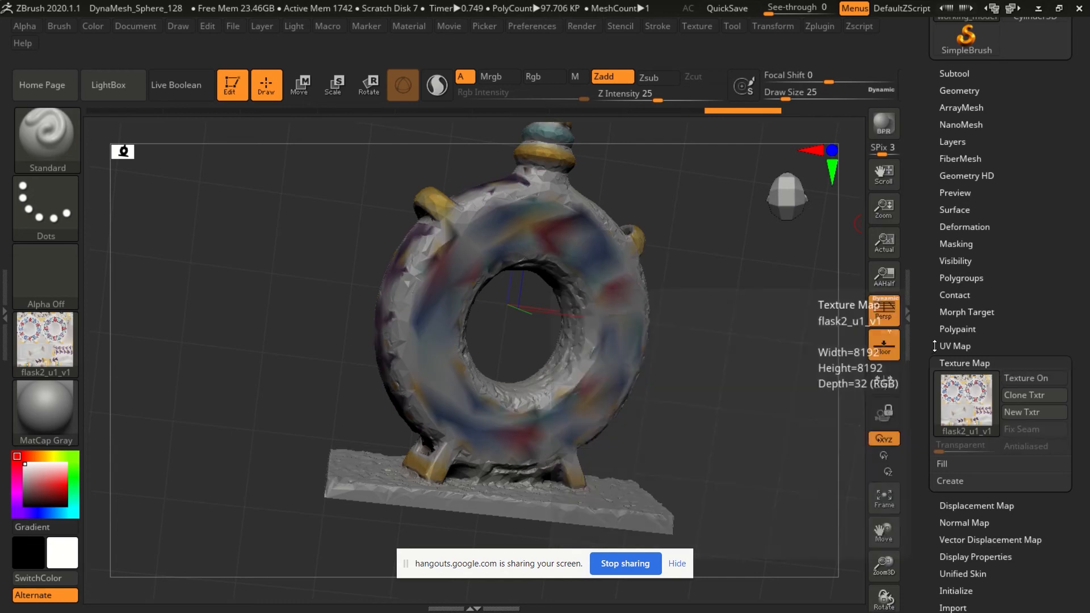
scroll(937, 333, up, 5)
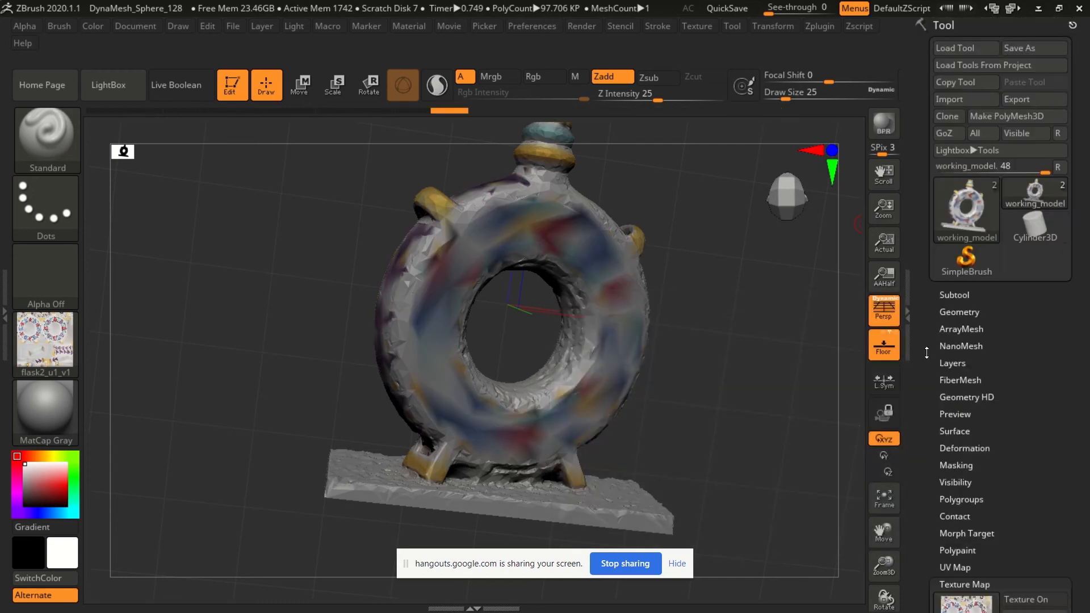
Show the original subtool, project only its geometry onto working_model, and hide the original again.
click(959, 293)
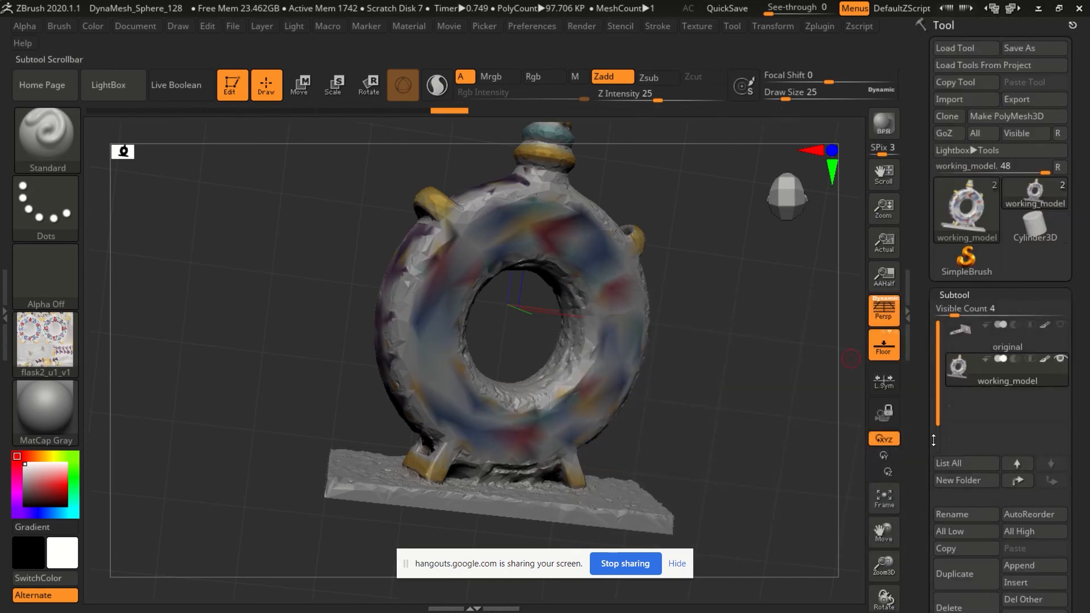
click(1058, 324)
scroll(920, 345, down, 3)
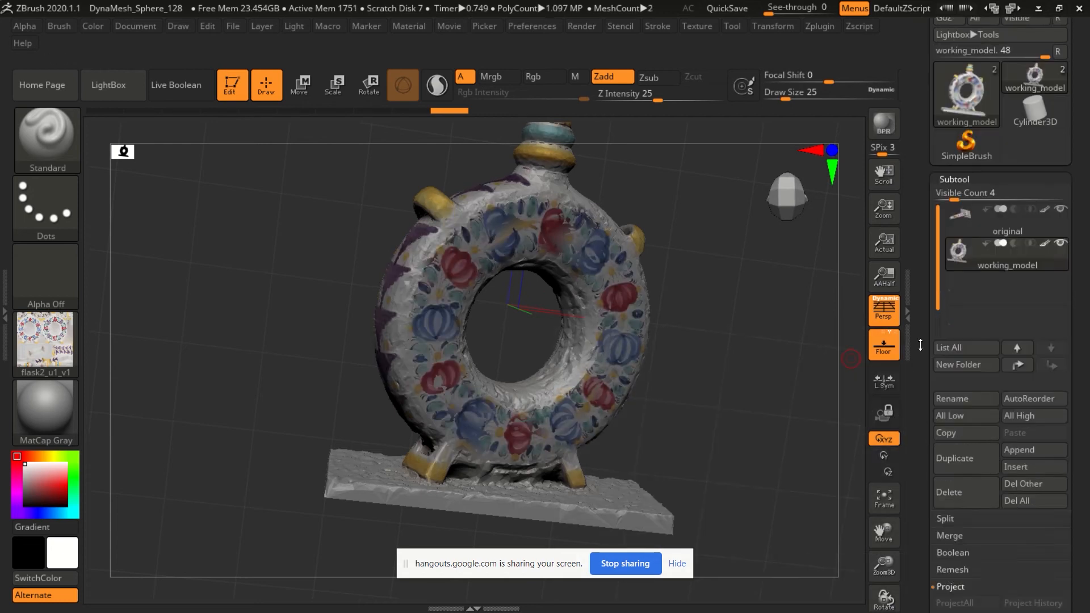
scroll(920, 345, down, 8)
click(974, 297)
scroll(1000, 318, up, 10)
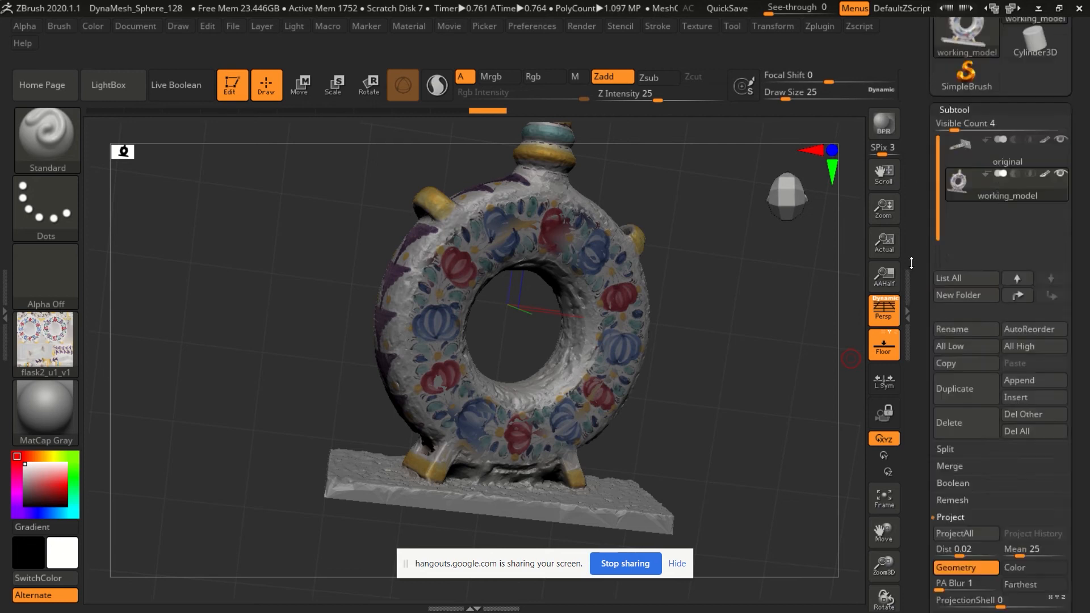
click(1061, 326)
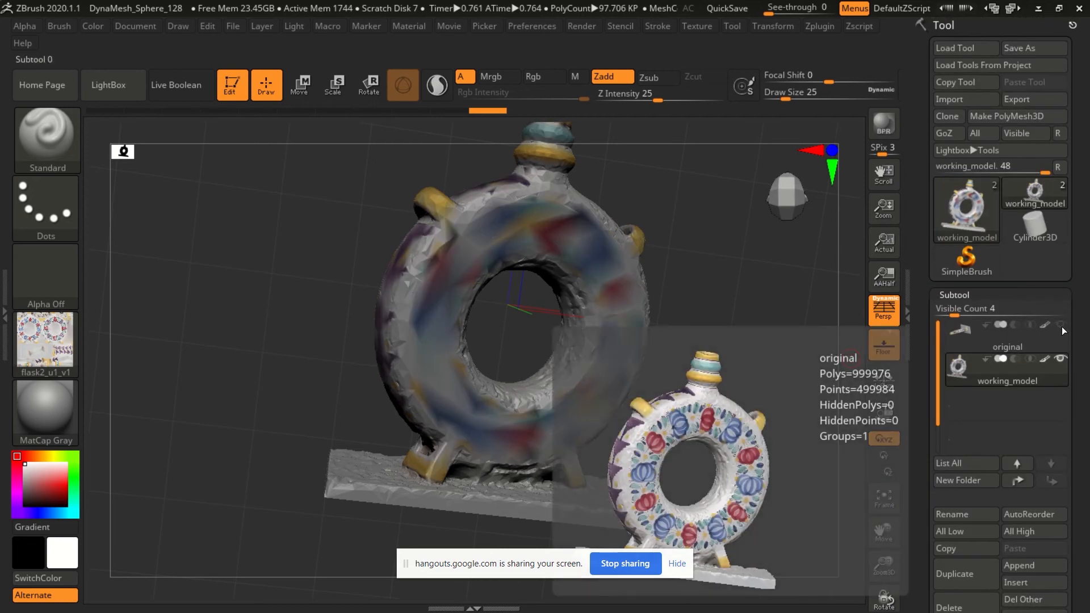
Turn the flask2_u1_v1 texture map back on for working_model and return to the subtool list.
drag(927, 410, 926, 243)
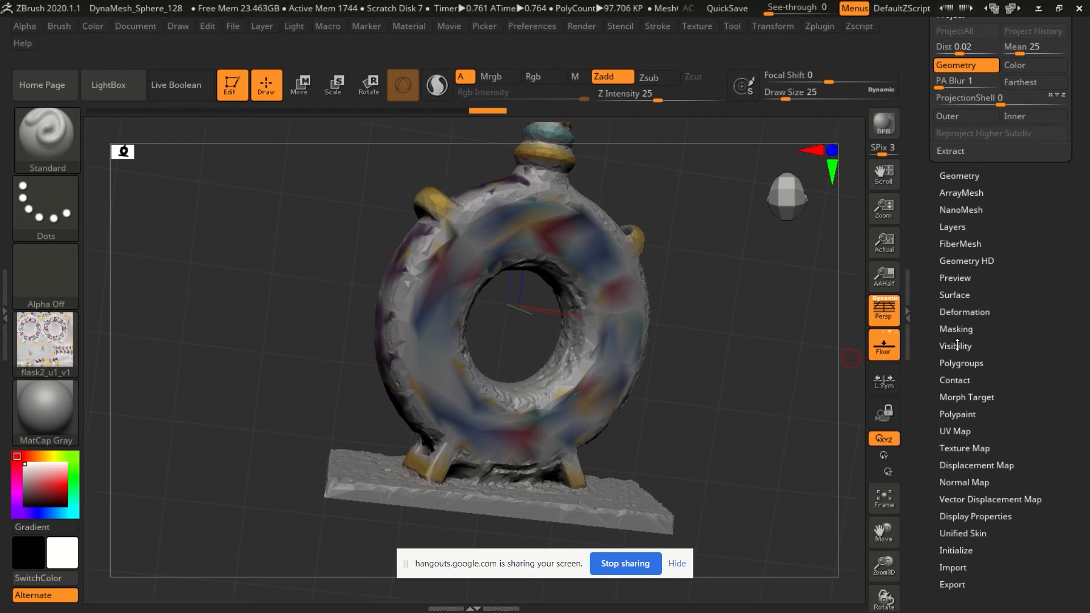
click(966, 449)
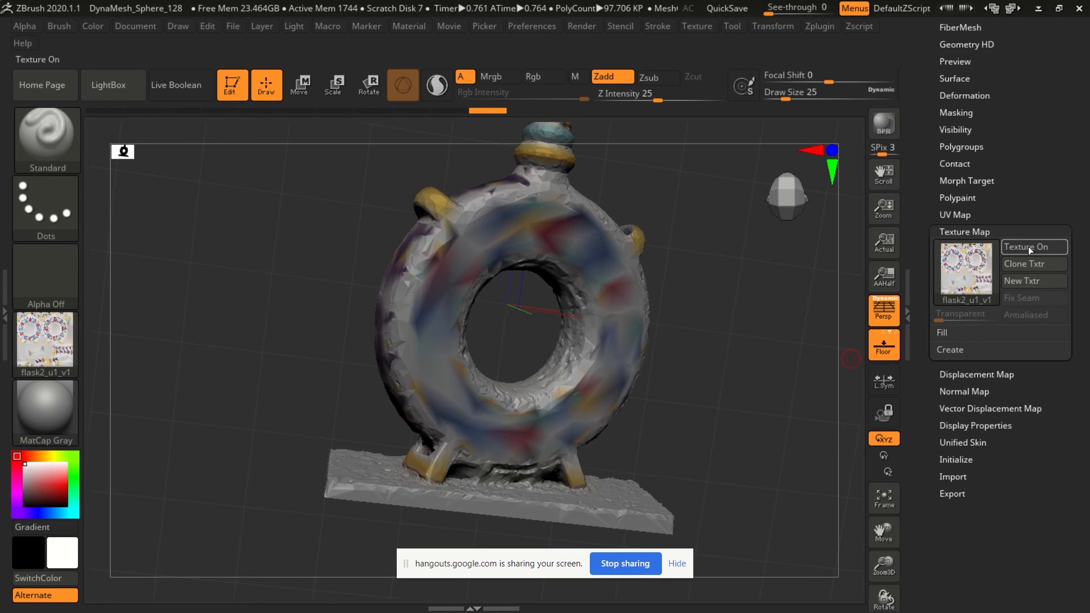
click(1028, 246)
drag(925, 170, 925, 354)
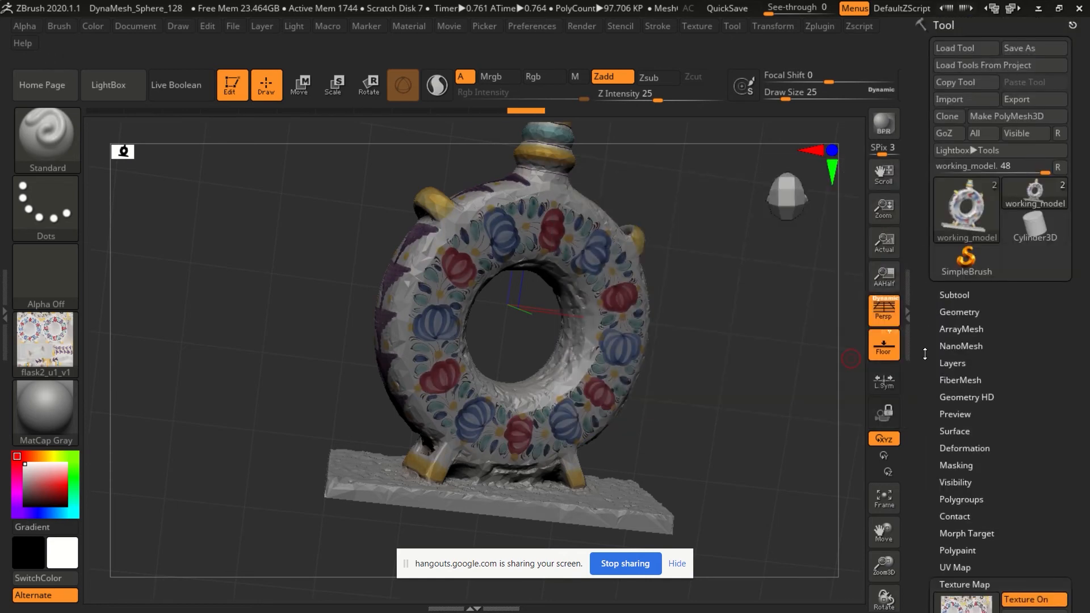
click(958, 294)
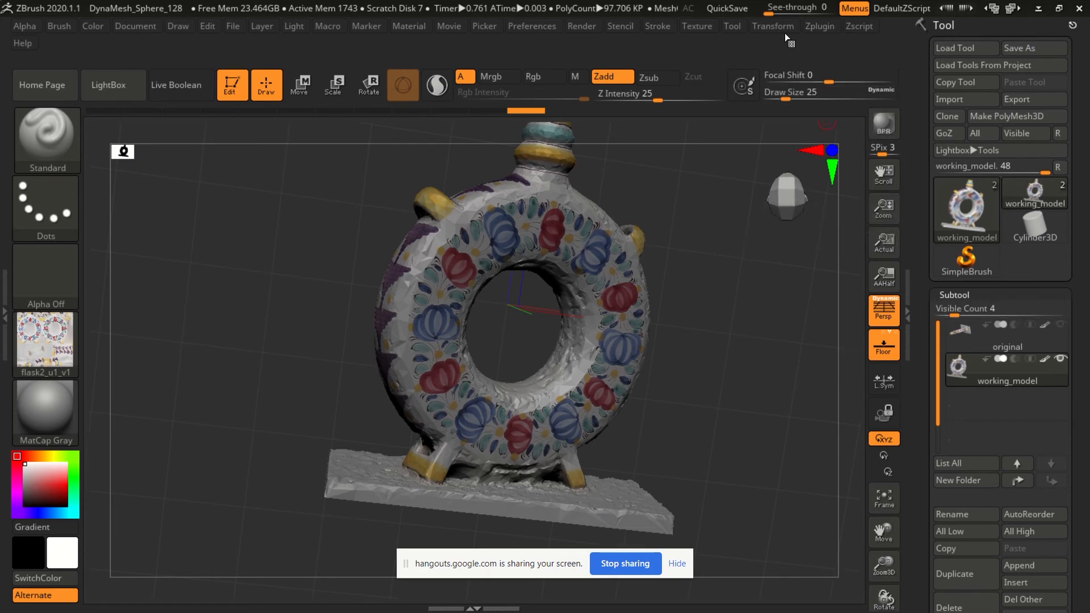
Set the Decimation Master target to 7 k polys and pre-process working_model with its UVs kept.
click(822, 26)
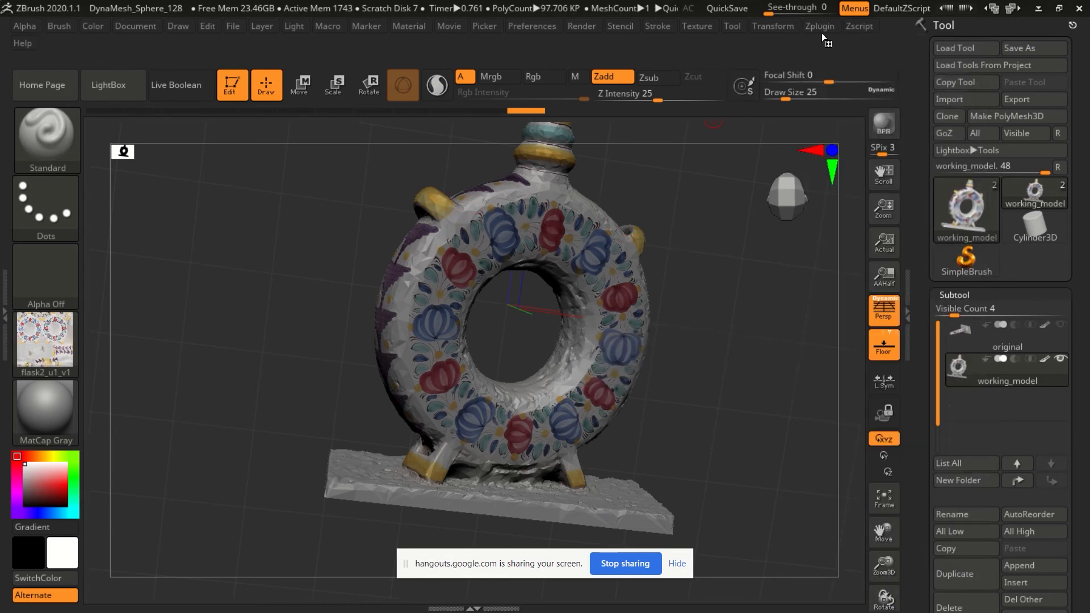
click(821, 30)
click(871, 369)
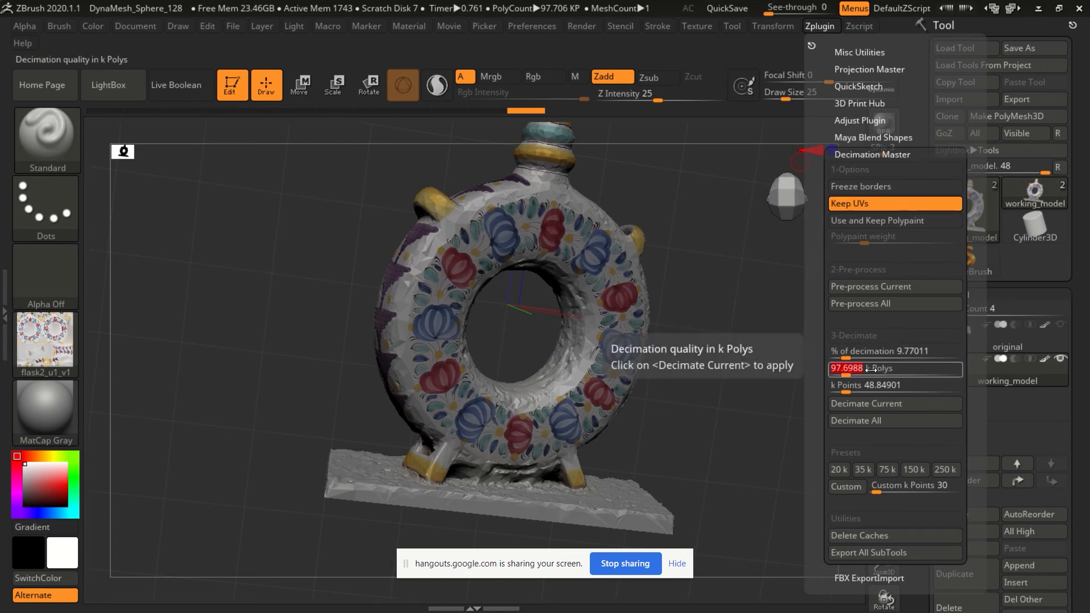
text(7)
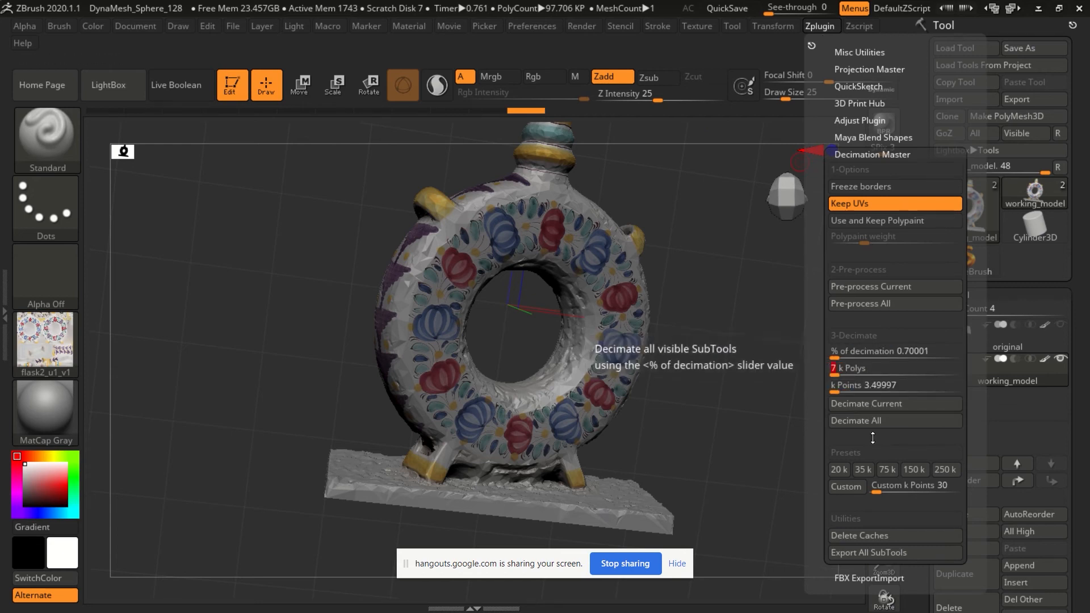
click(896, 287)
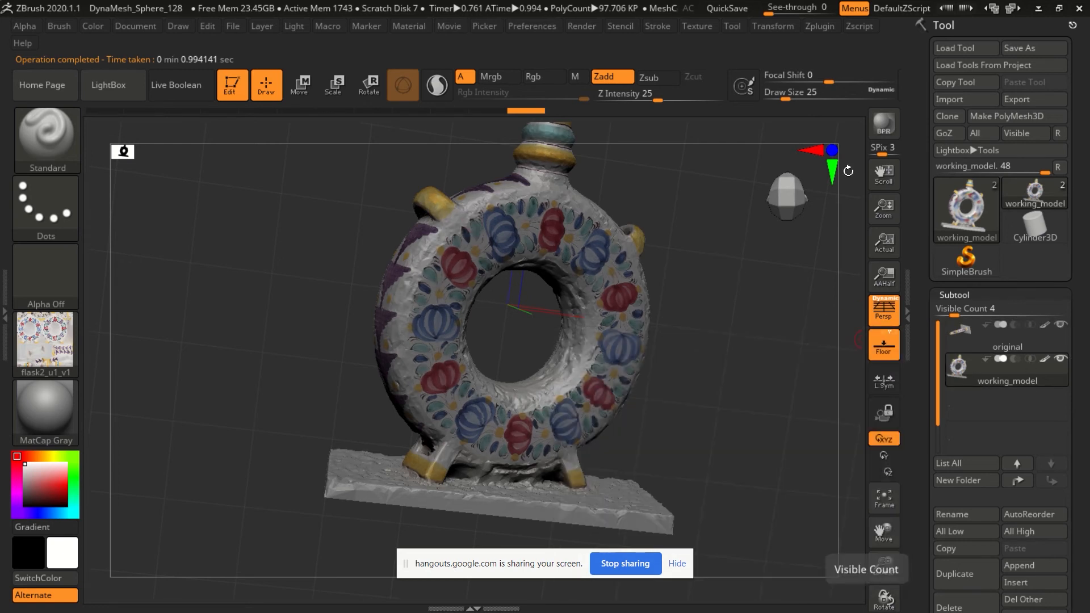
Hide the original subtool so only working_model is displayed.
click(809, 28)
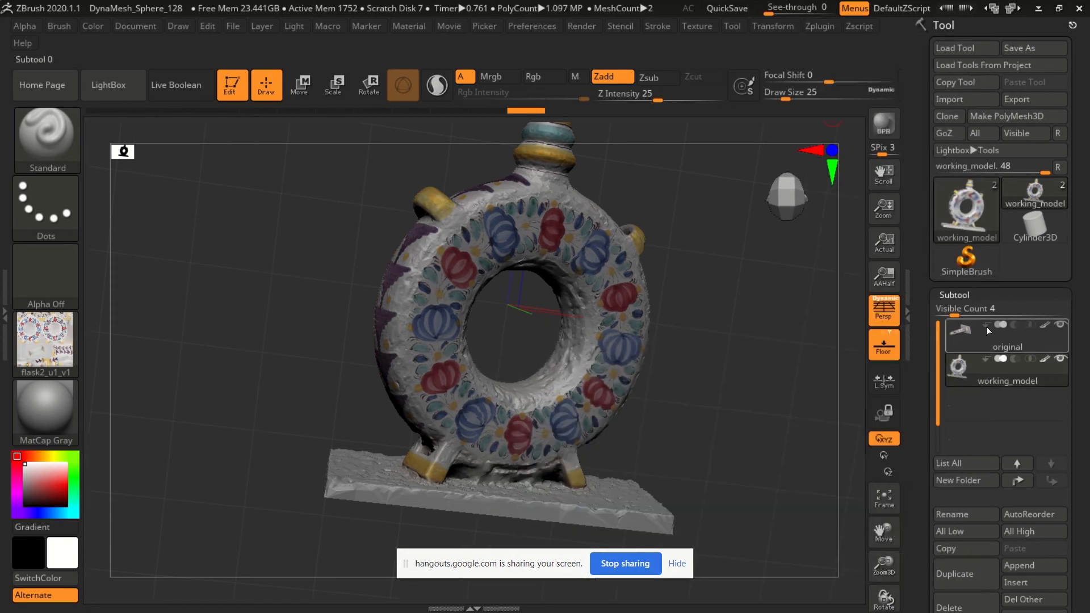
click(1061, 325)
mouse_move(1024, 360)
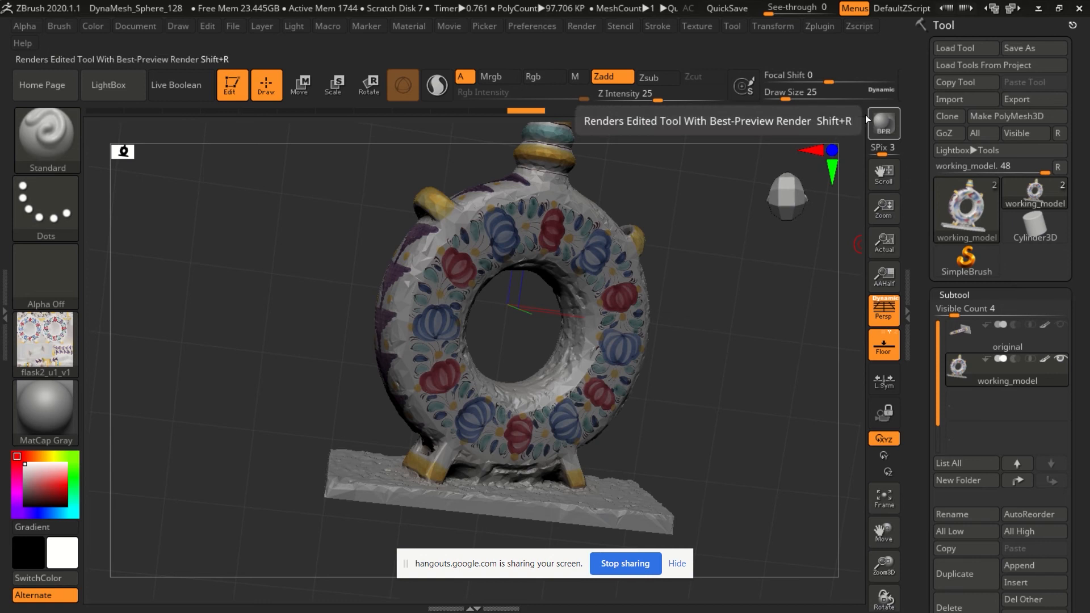
click(820, 27)
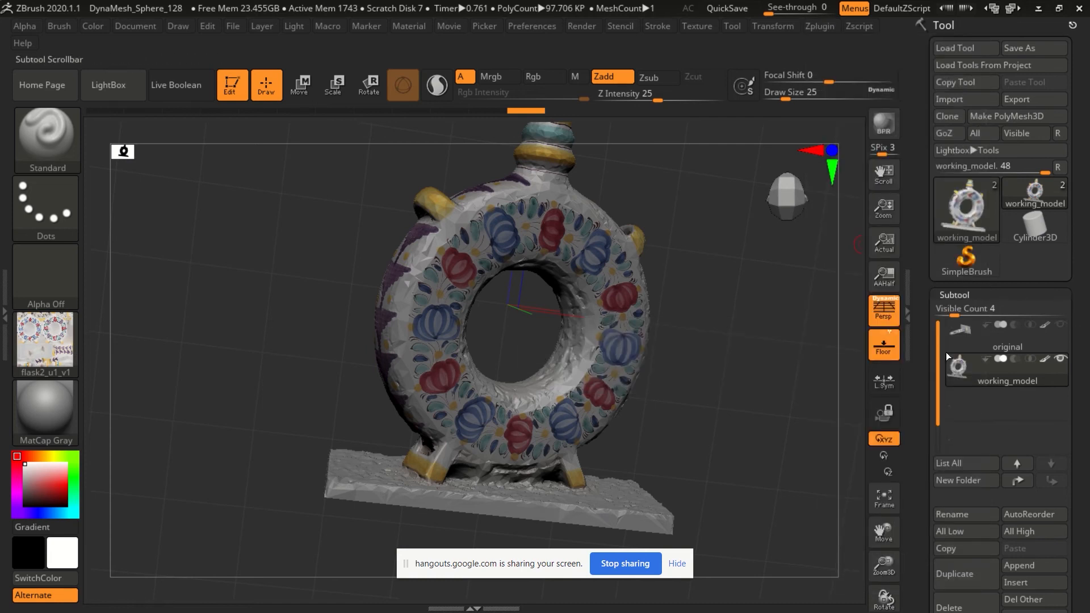
drag(932, 361, 933, 397)
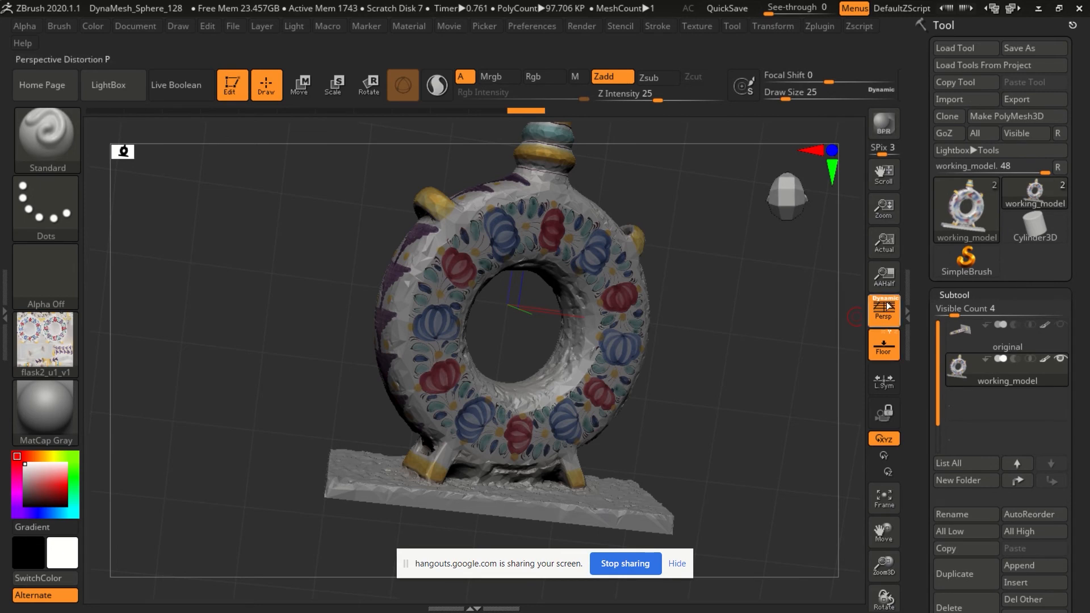
Rotate working_model with the transform gizmo so the bottle stands upright on the floor grid.
right_drag(388, 284, 621, 347)
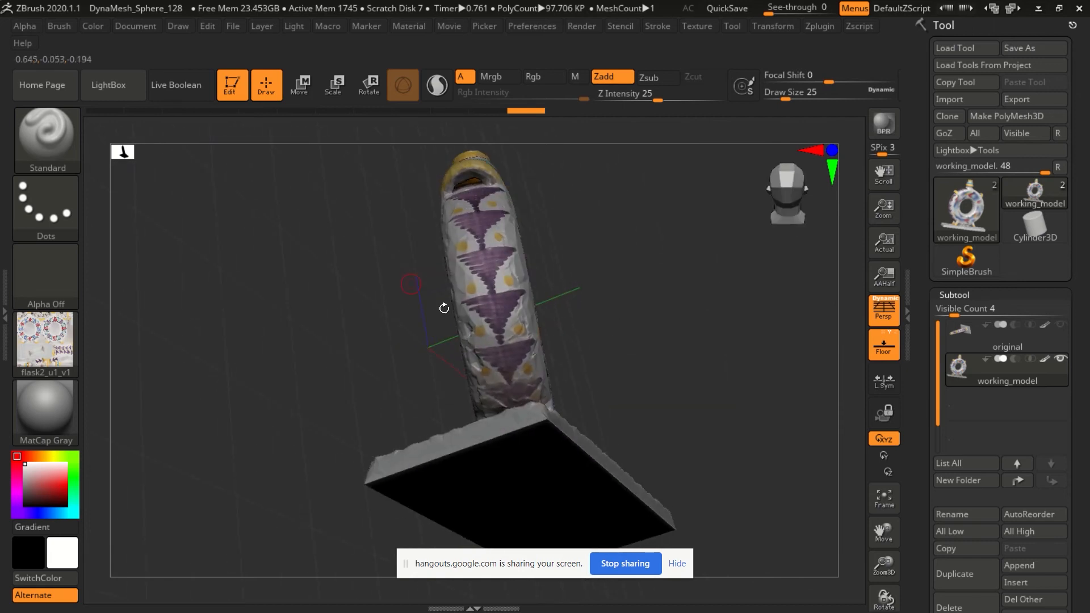
right_drag(343, 382, 346, 434)
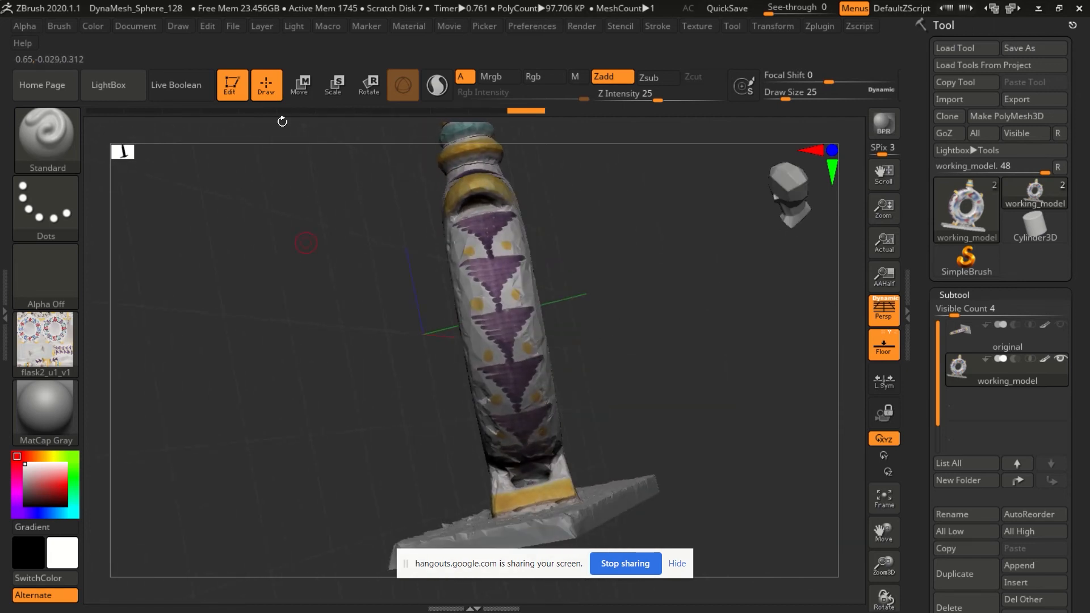
click(302, 90)
click(335, 85)
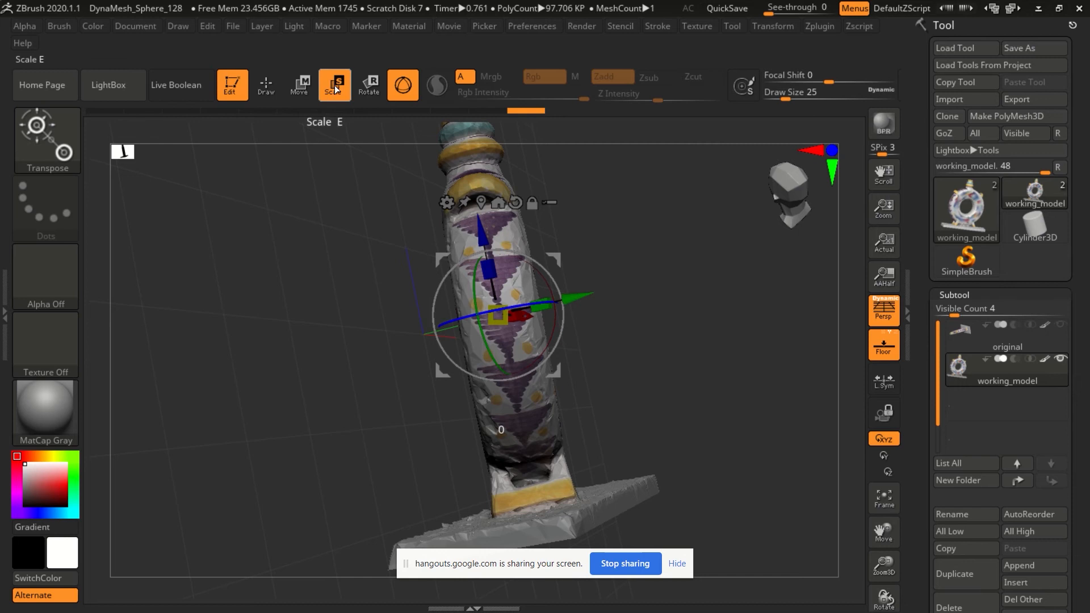
click(363, 84)
key(ctrl+z)
right_drag(602, 398, 585, 434)
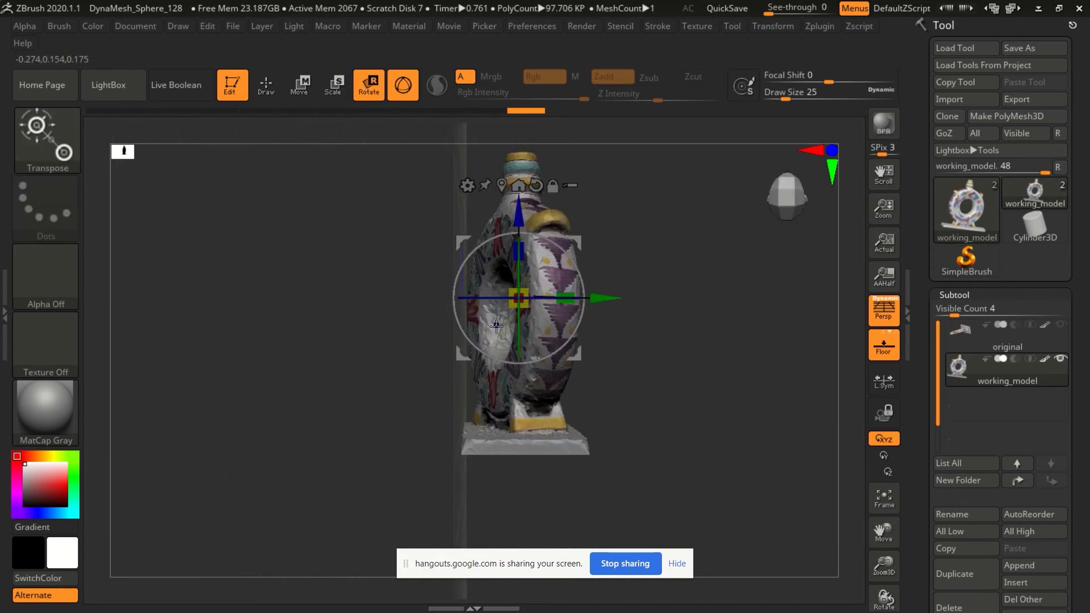
drag(541, 298, 519, 298)
mouse_move(489, 335)
mouse_down()
mouse_move(486, 348)
mouse_move(505, 322)
mouse_up()
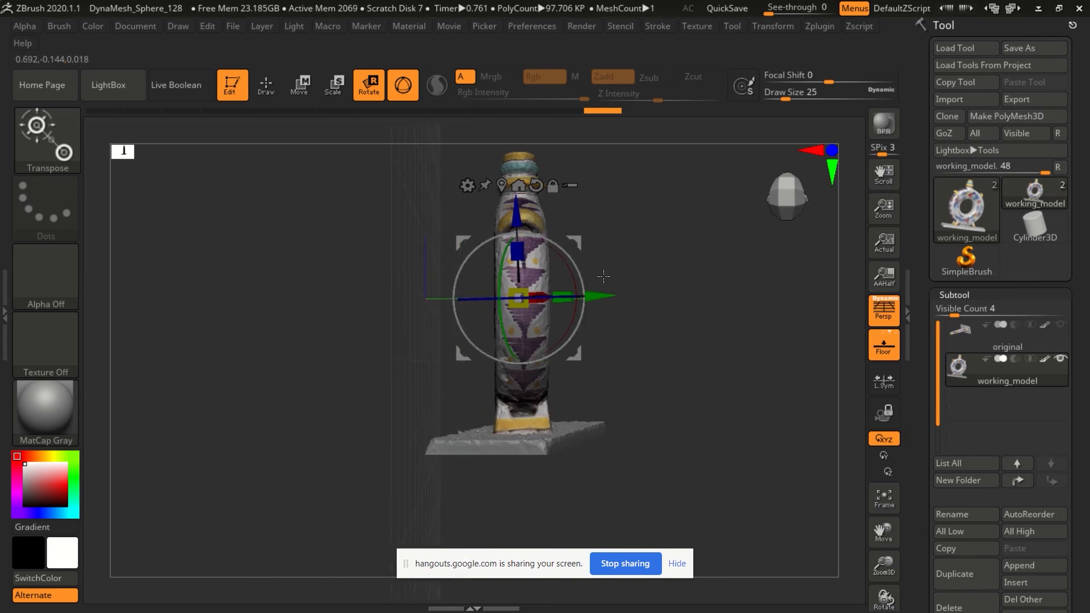
drag(555, 243, 587, 345)
drag(440, 443, 588, 366)
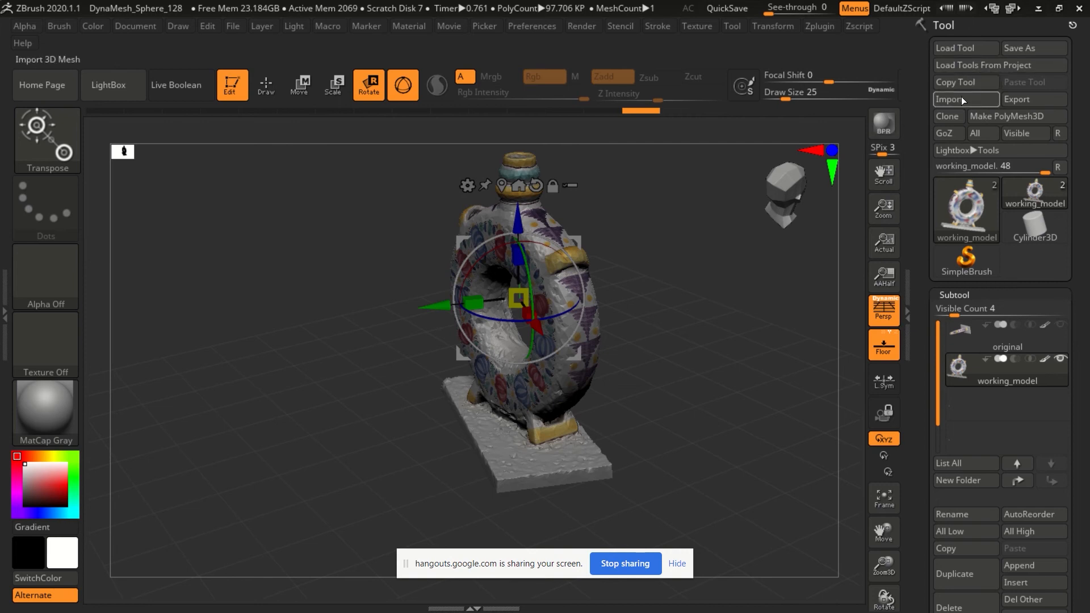
Export working_model as flask_optimizedModel_01.obj in OBJ format into the FlaskScan folder.
click(1026, 100)
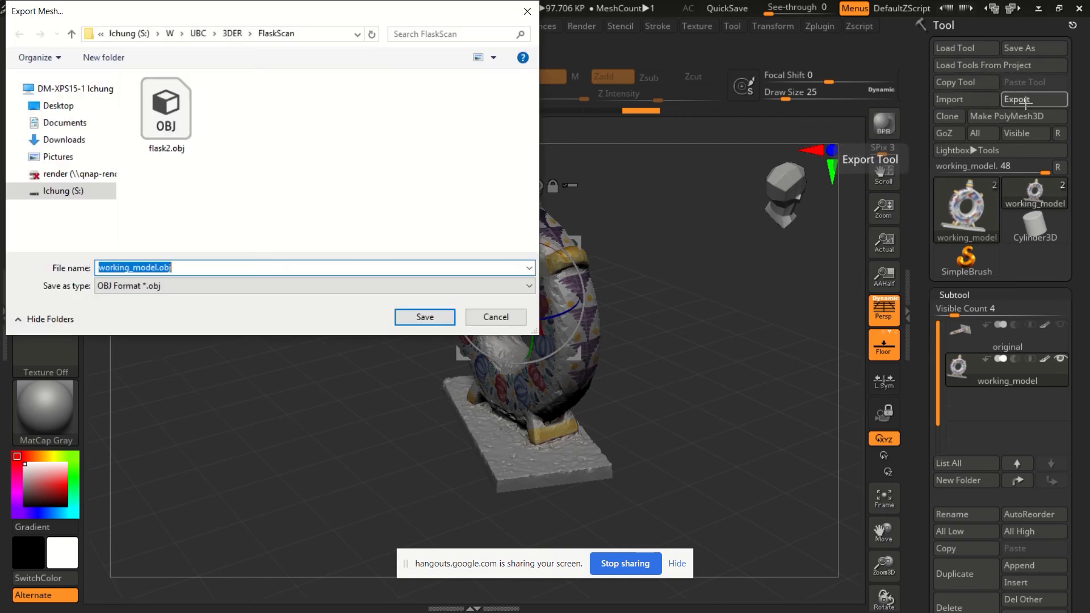
click(166, 114)
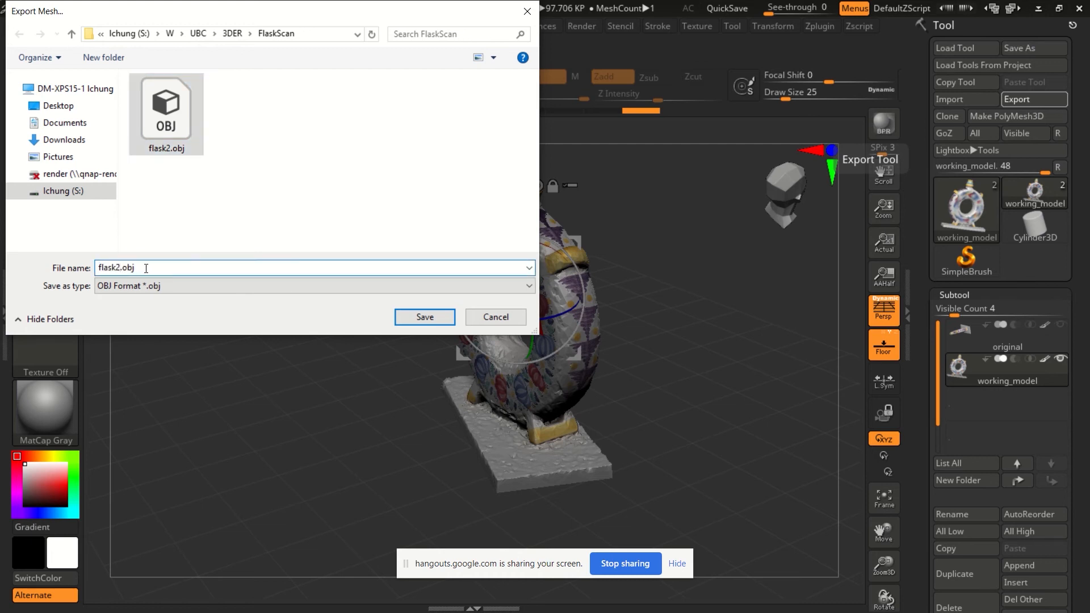
key(Left)
key(Left)
key(Left)
key(Left)
key(BackSpace)
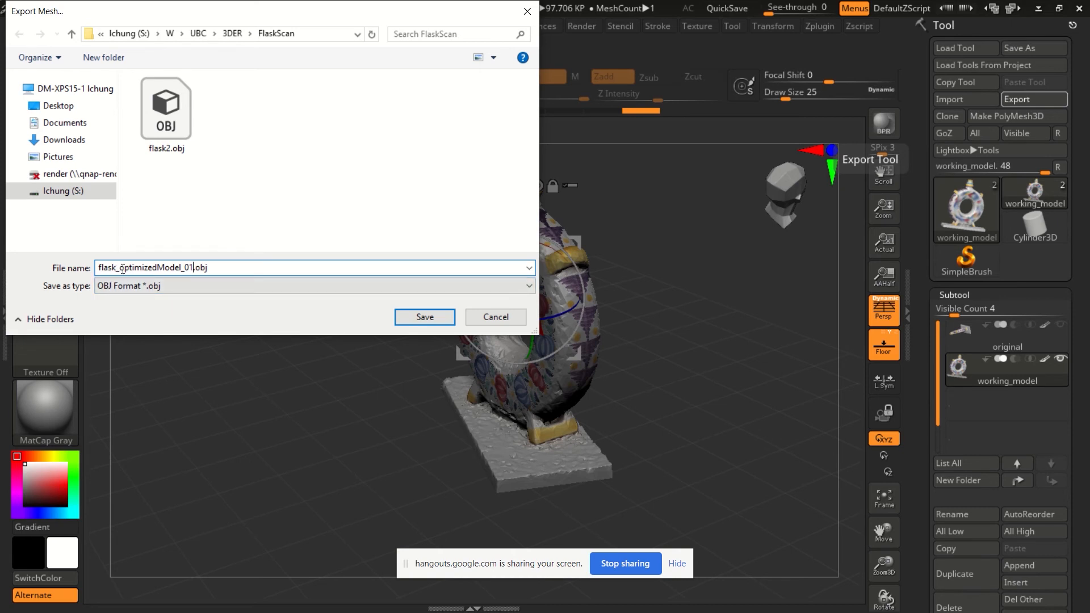
drag(125, 269, 182, 268)
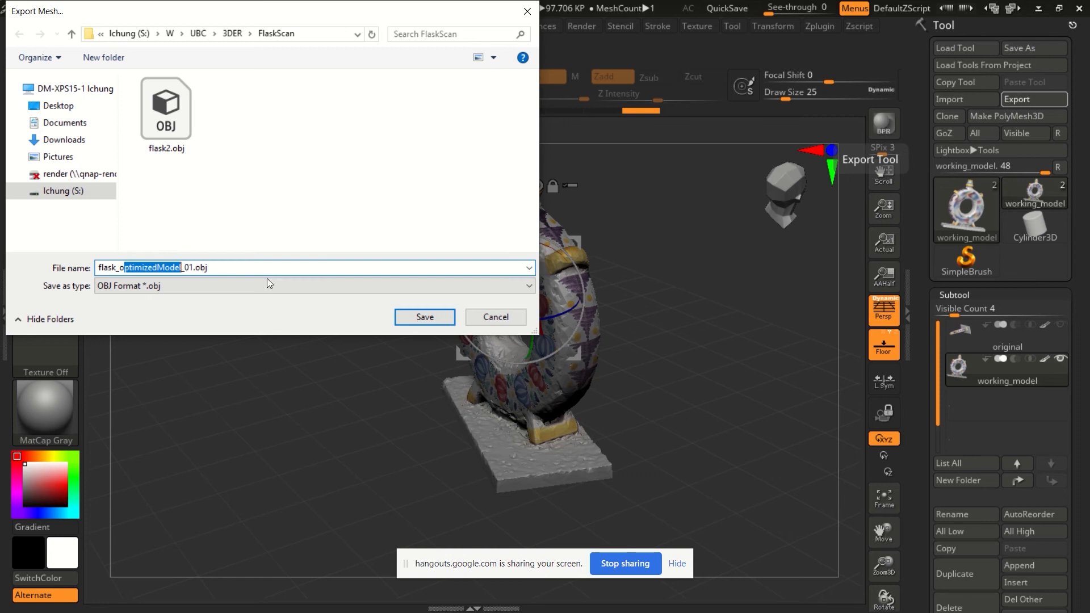
click(427, 318)
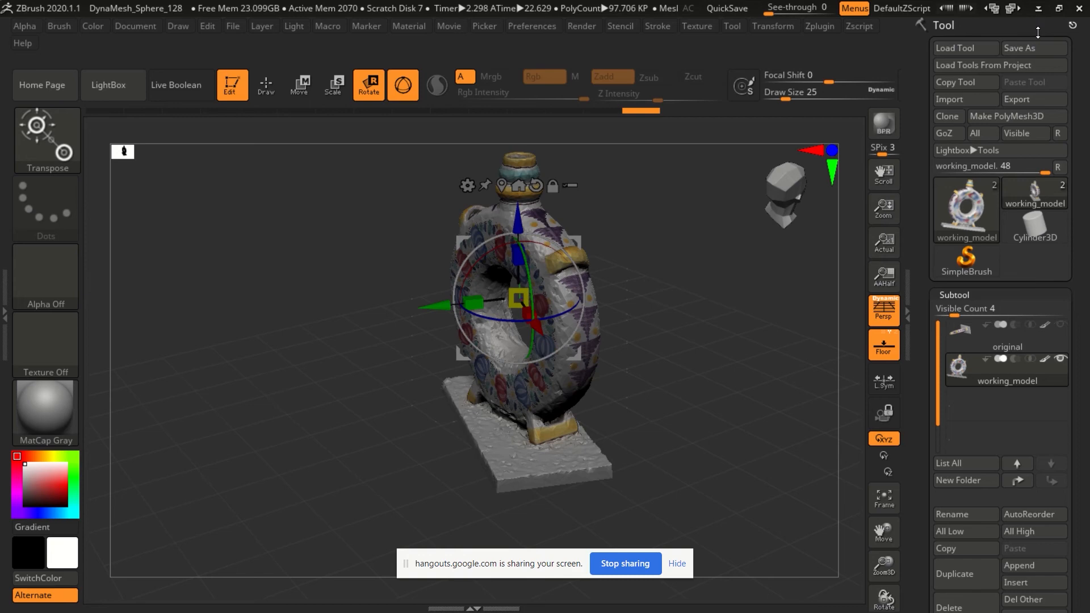
Switch to File Explorer and open the W > UBC > 3DER > FlaskScan folder on the S: drive.
click(1038, 8)
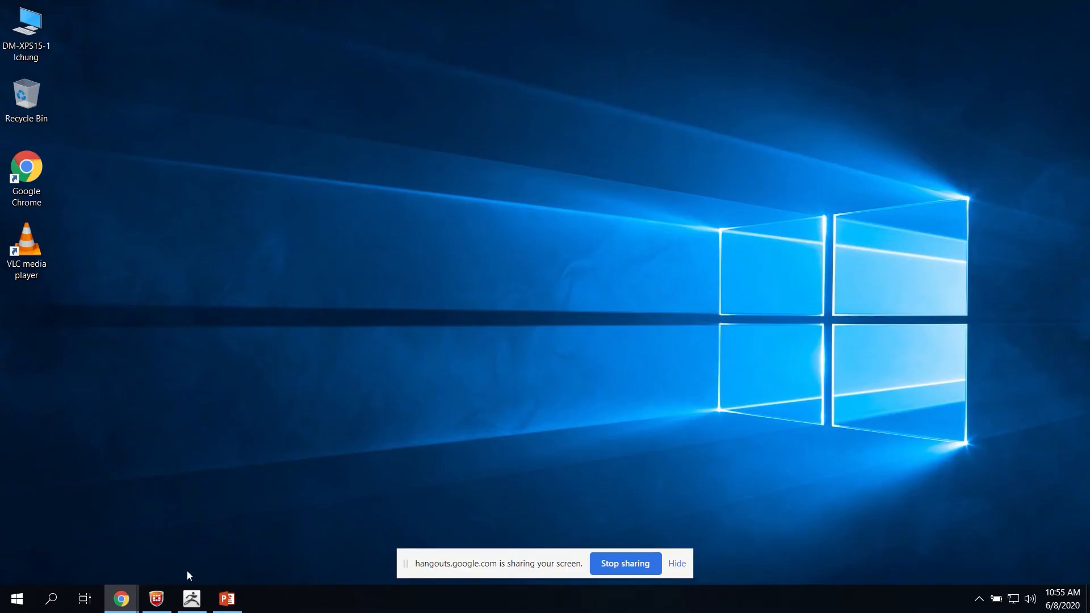
click(17, 599)
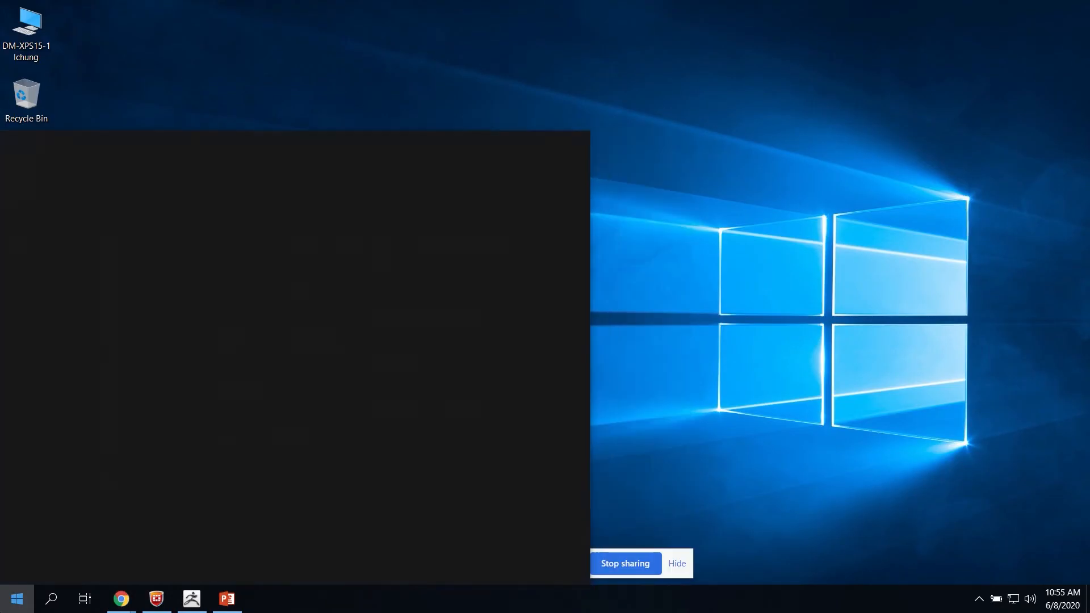
text(fil)
click(148, 196)
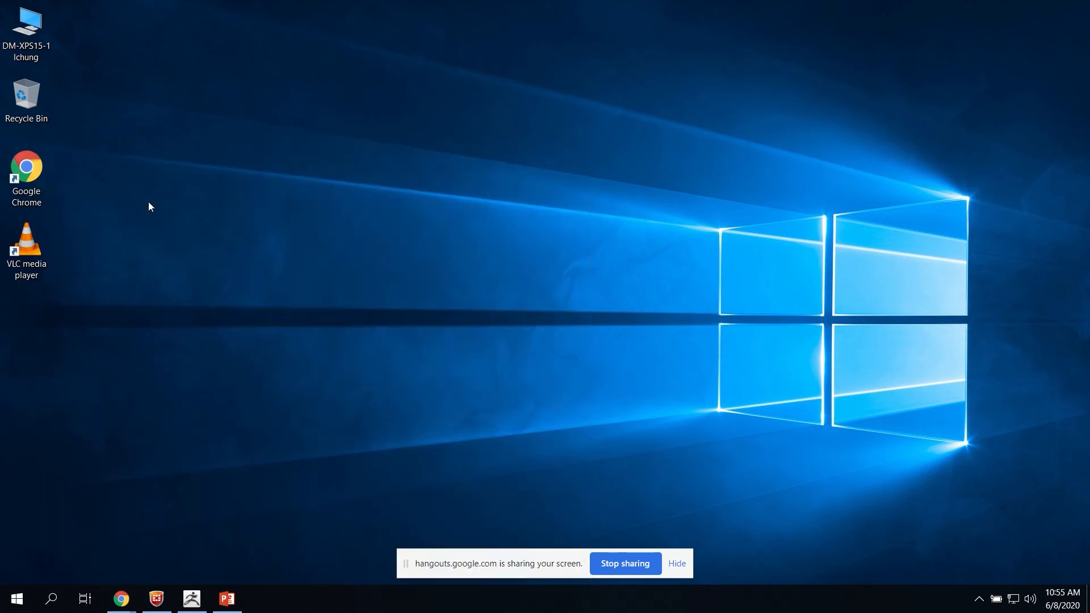
click(616, 279)
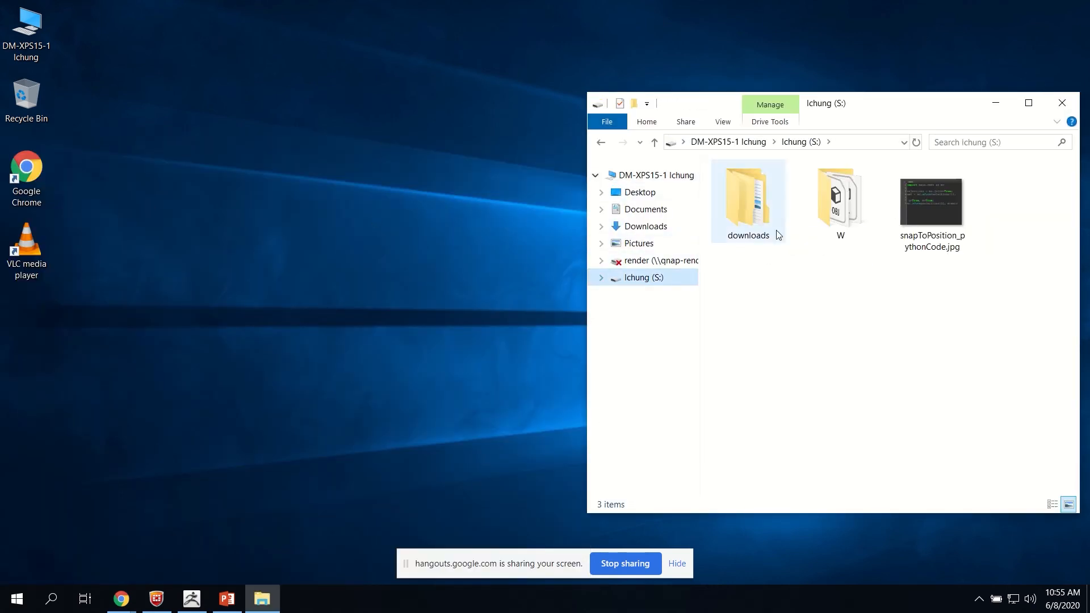
double_click(843, 203)
double_click(771, 355)
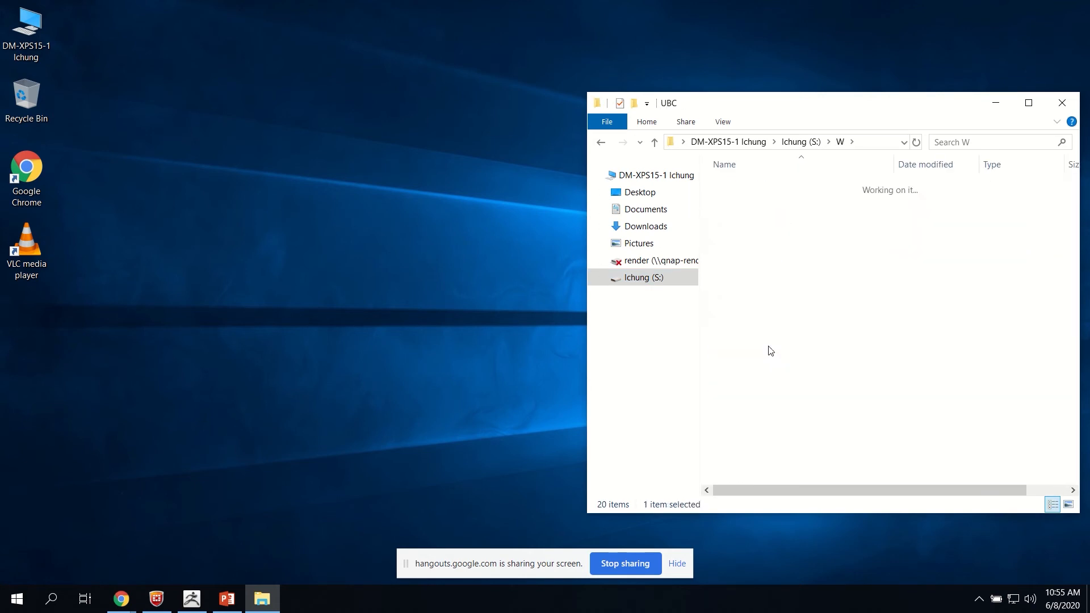
double_click(758, 187)
double_click(772, 192)
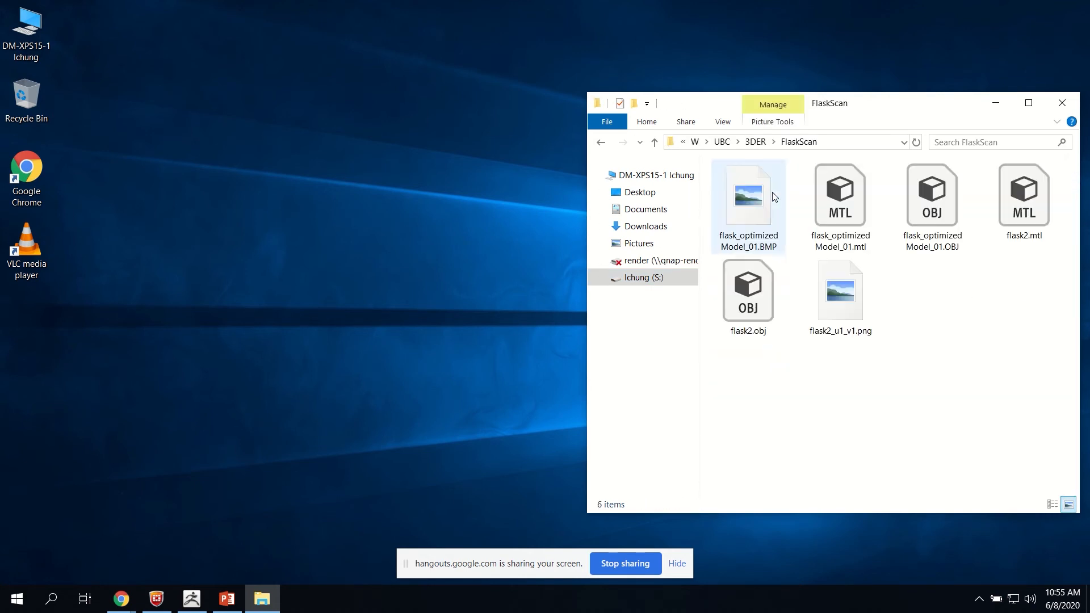
drag(858, 111, 550, 108)
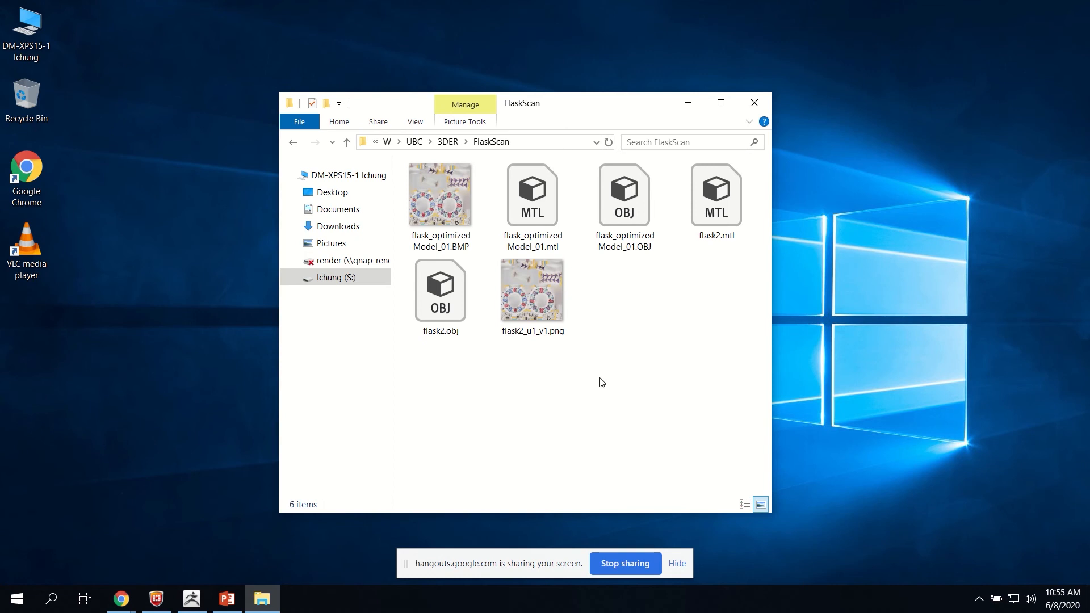
Permanently delete the exported texture flask_optimizedModel_01.BMP from the FlaskScan folder.
click(438, 186)
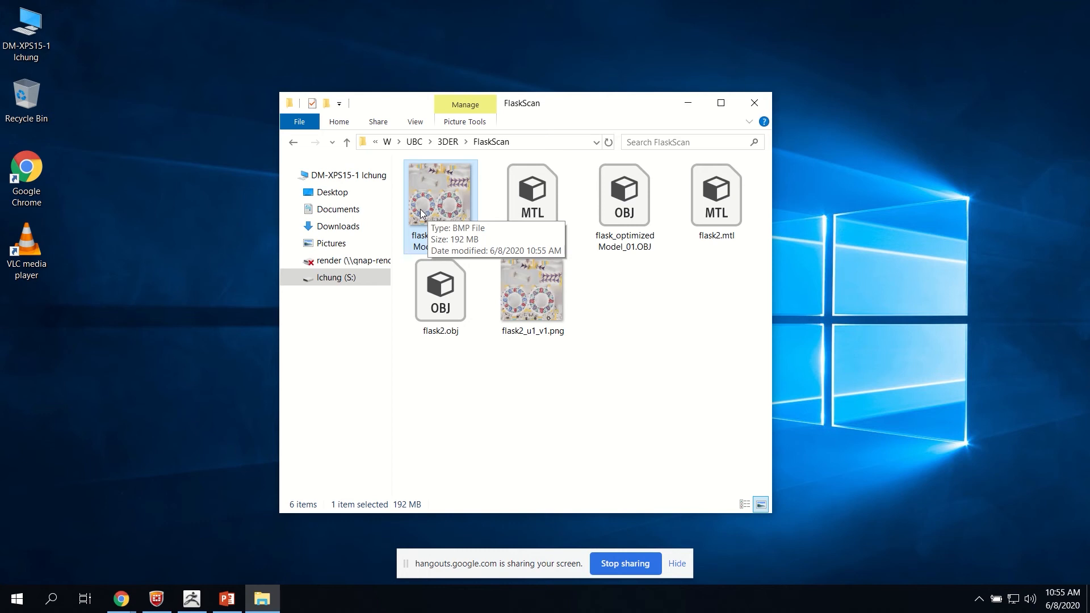
click(444, 384)
click(448, 203)
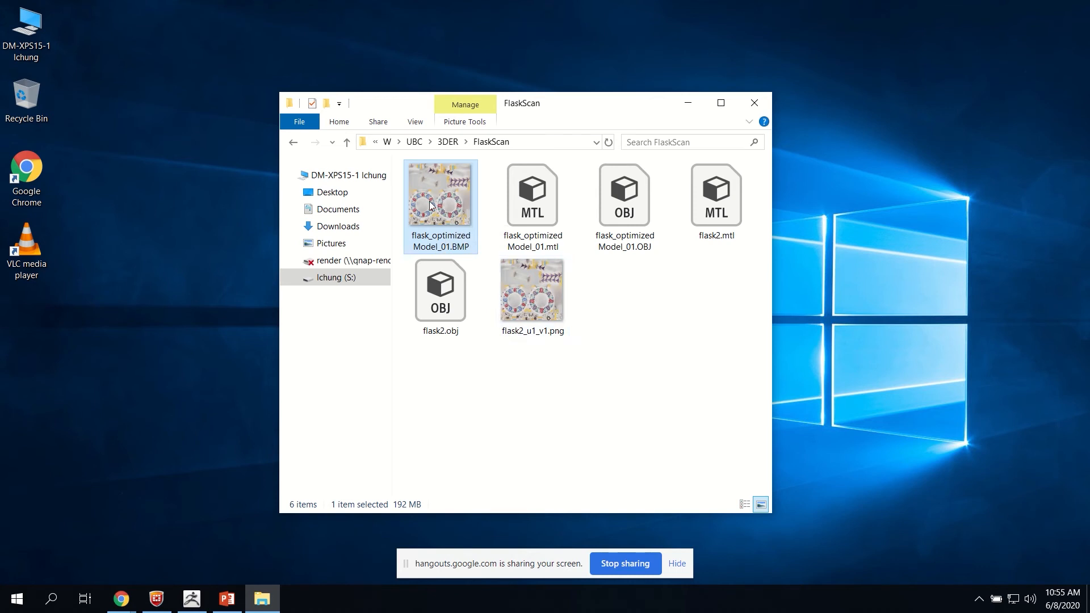
key(Delete)
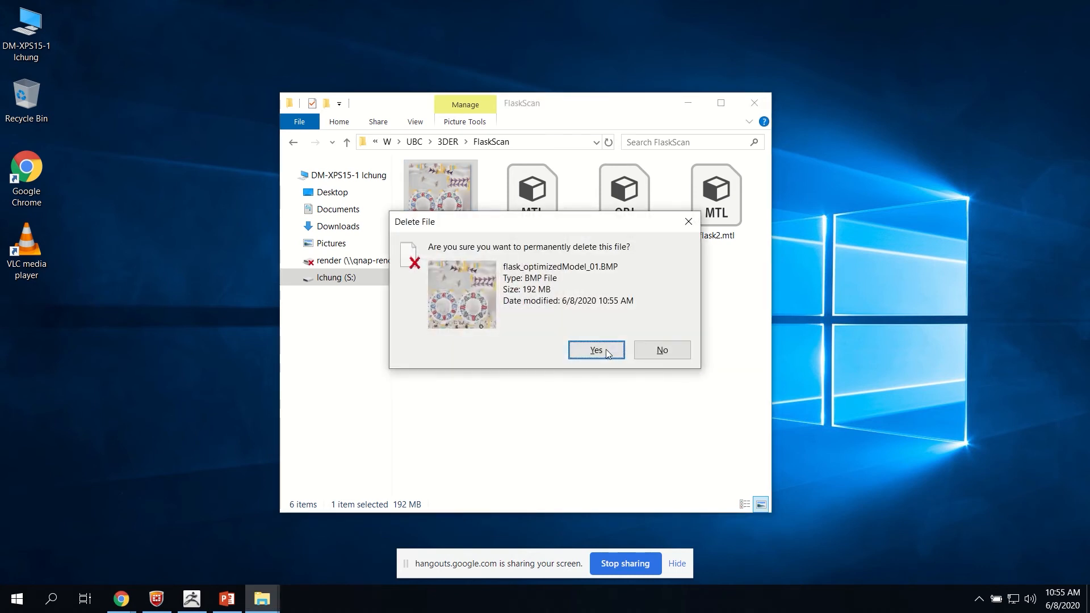
click(607, 352)
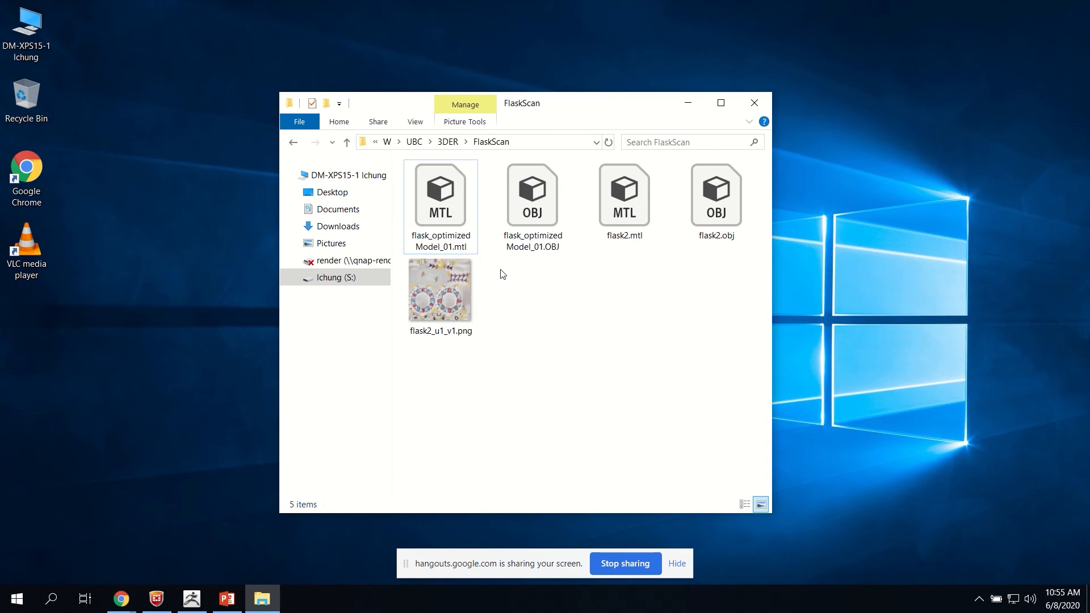
Open flask_optimizedModel_01.mtl from the FlaskScan folder in Notepad, without making Notepad the default for .mtl files.
click(467, 242)
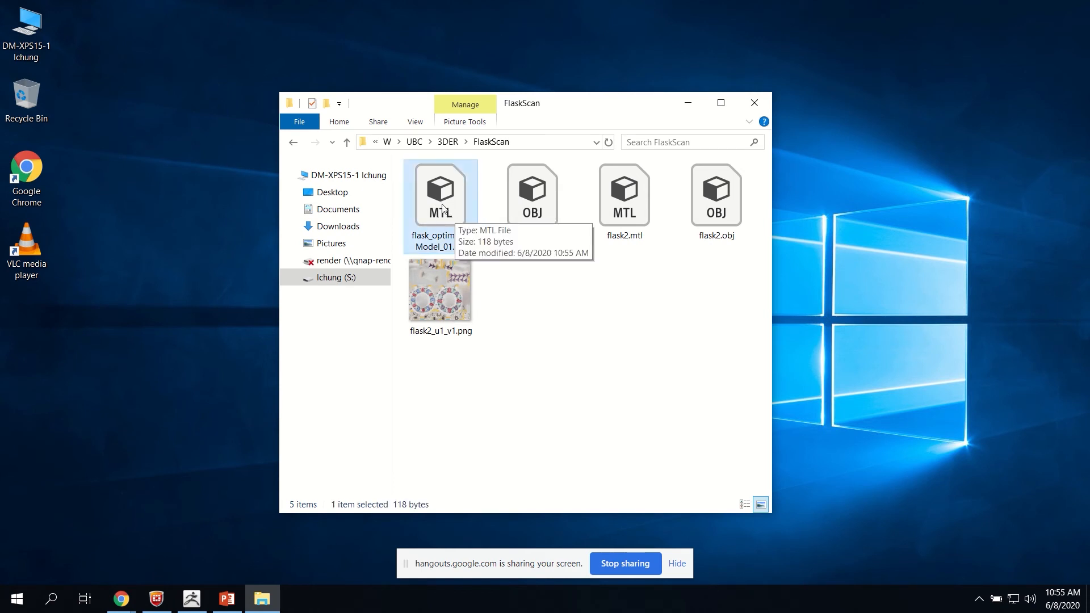
click(431, 288)
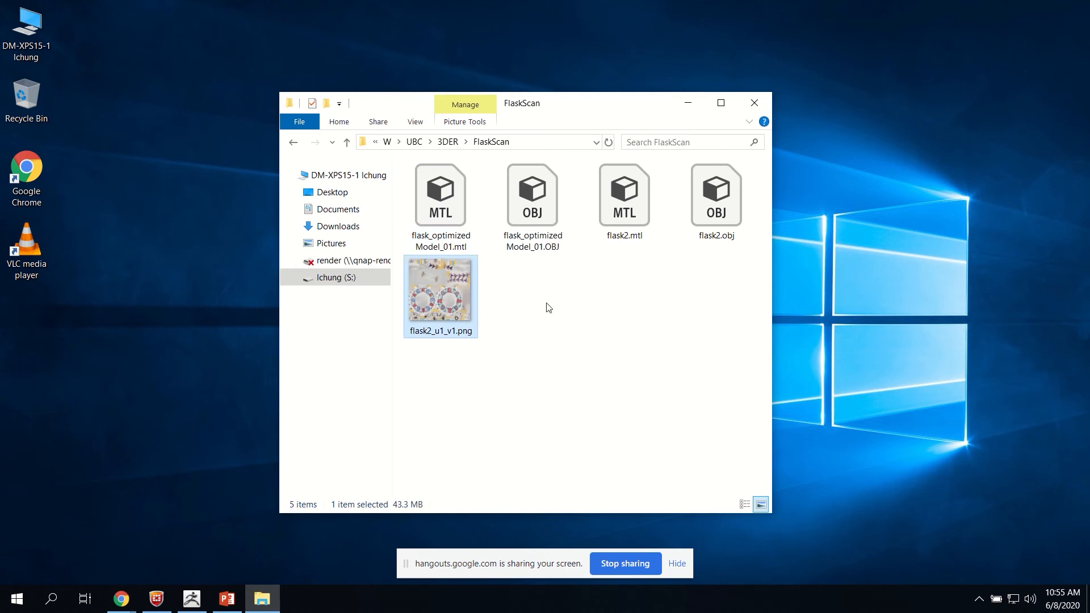
right_click(430, 211)
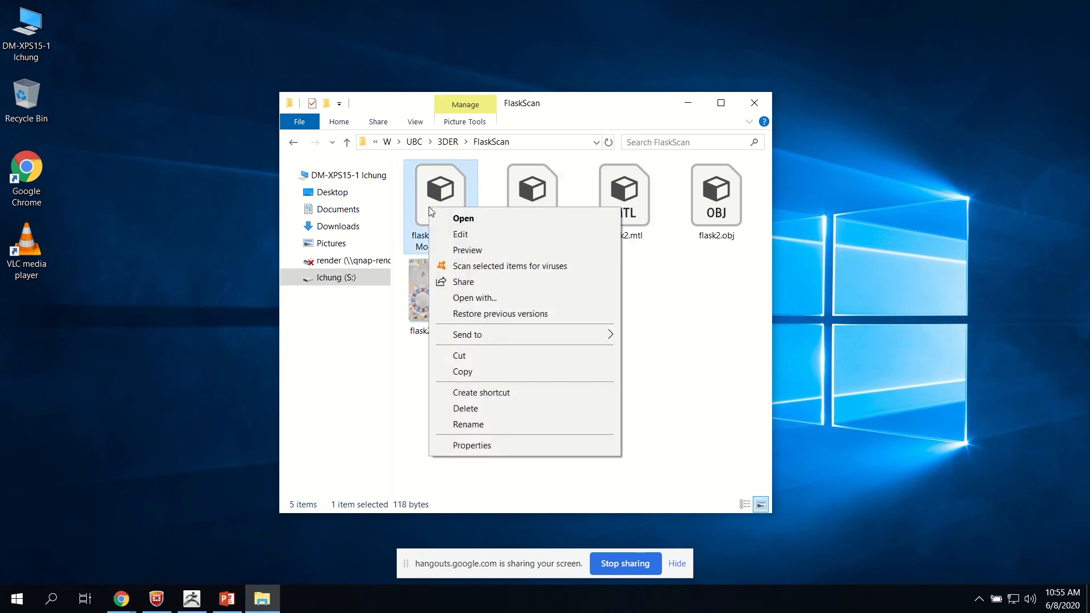
click(600, 297)
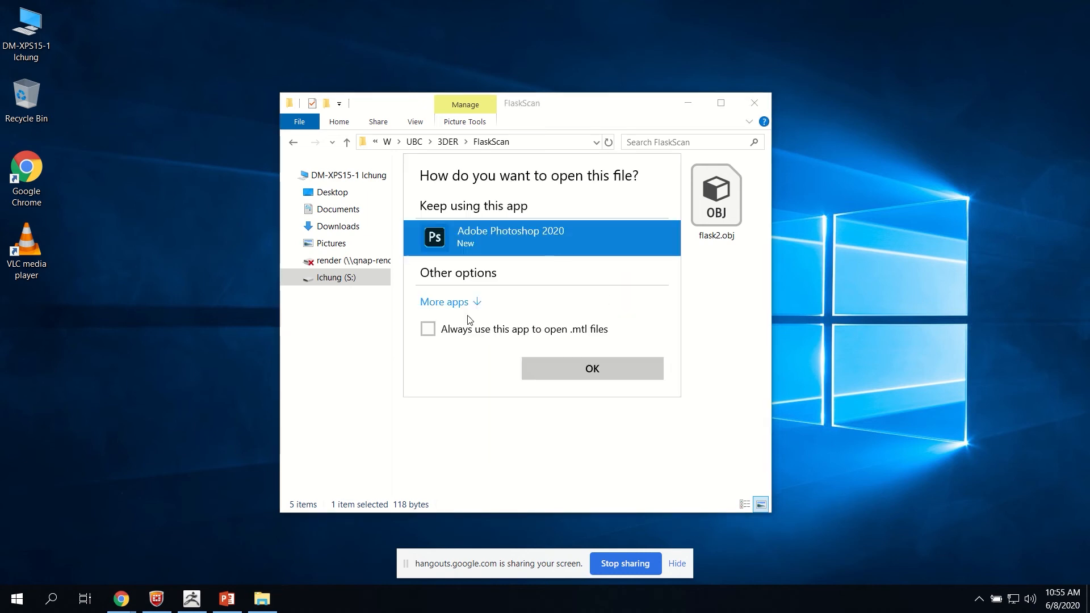
click(461, 302)
scroll(506, 369, down, 2)
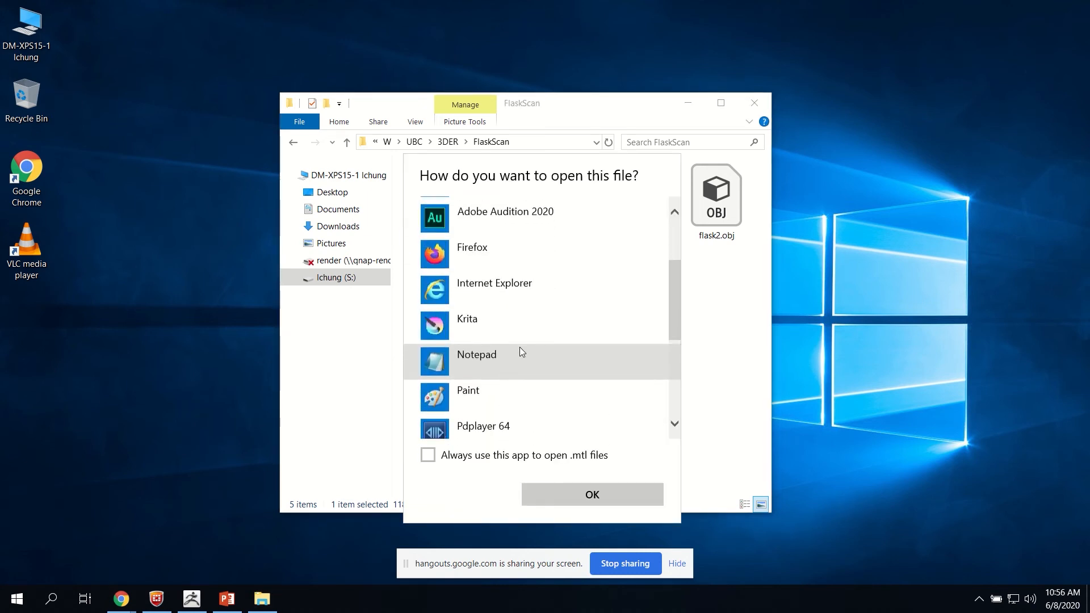
click(513, 340)
click(592, 497)
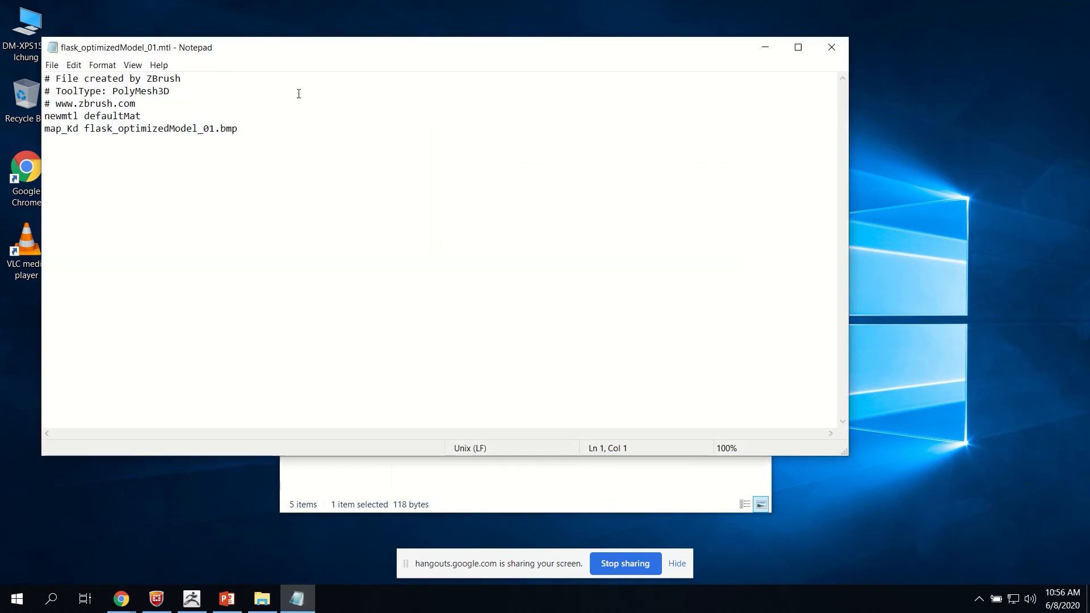
Move the Notepad window clear of the folder's files and copy the full file name of flask2_u1_v1.png.
drag(221, 55, 609, 185)
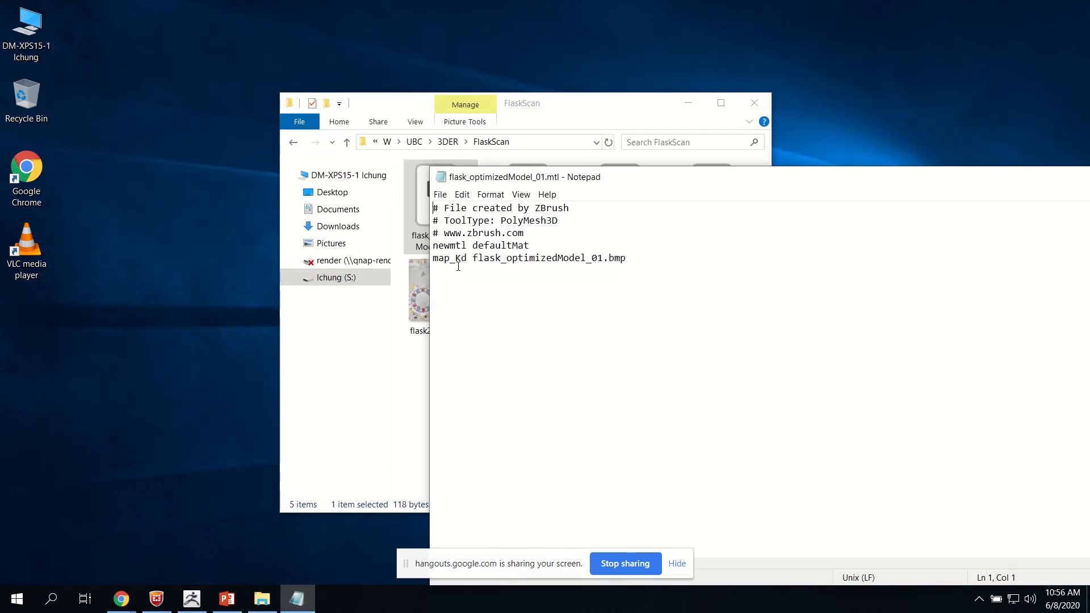
drag(476, 263, 630, 258)
drag(610, 180, 755, 158)
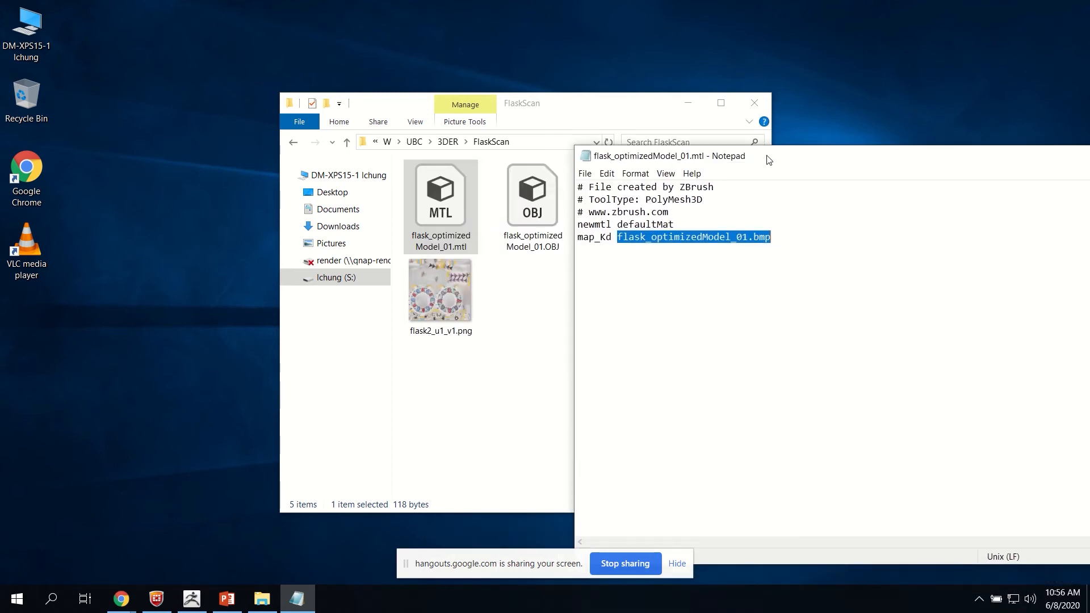
click(446, 333)
click(435, 334)
key(ctrl+a)
key(ctrl+c)
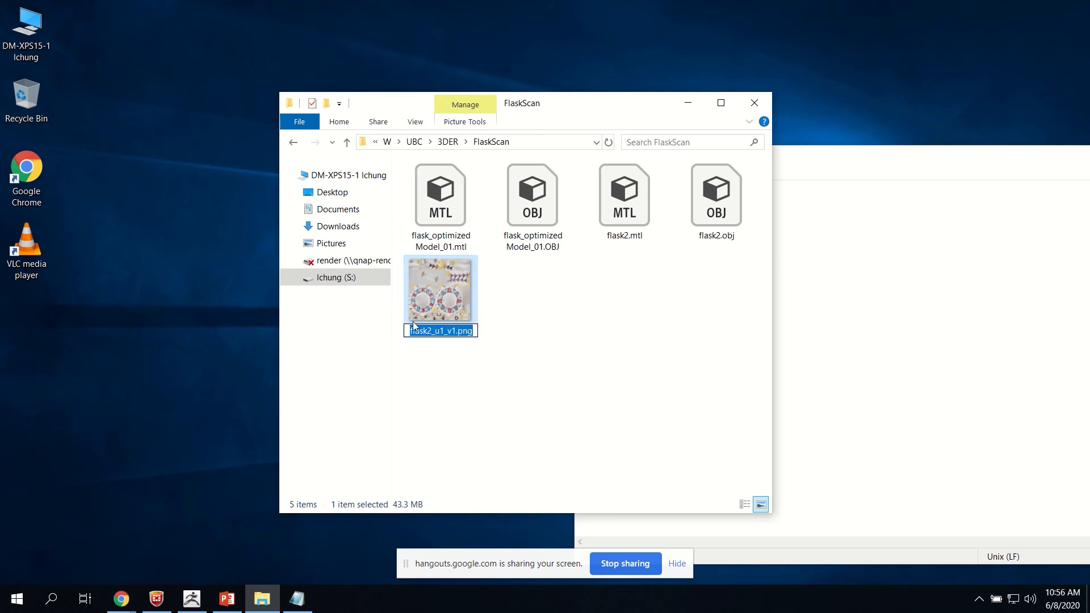
Replace the map_Kd texture name in the material file with flask2_u1_v1.png, save the file and close it.
click(793, 236)
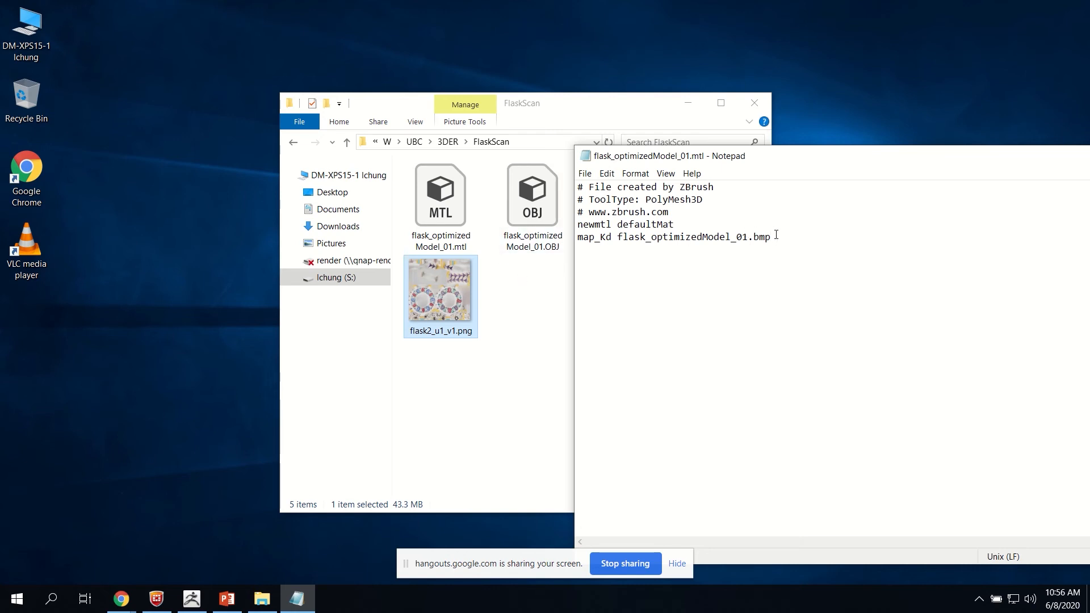
double_click(623, 241)
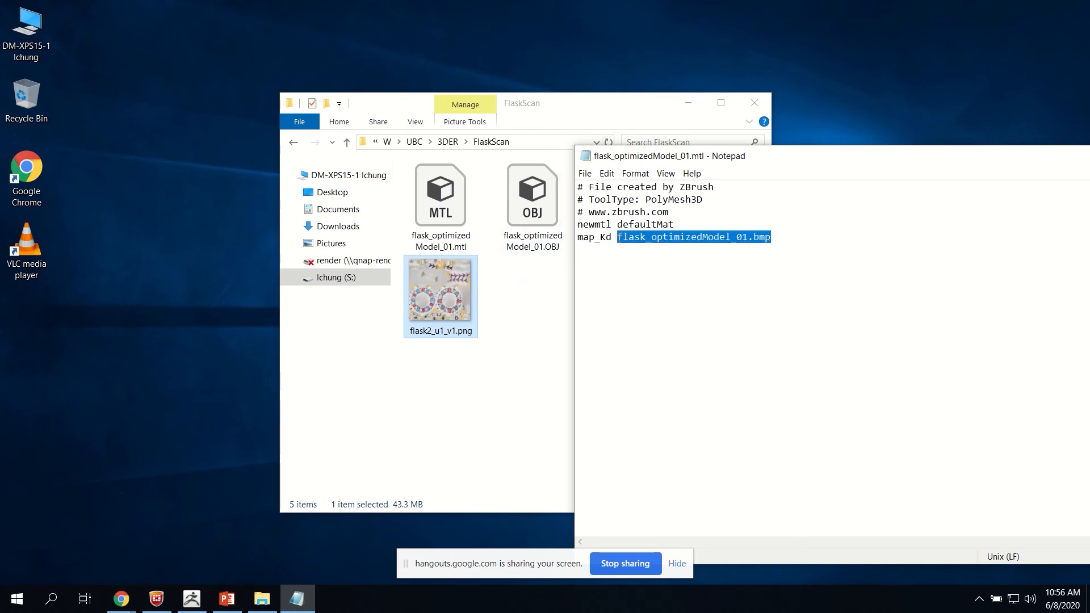
key(ctrl+v)
click(585, 173)
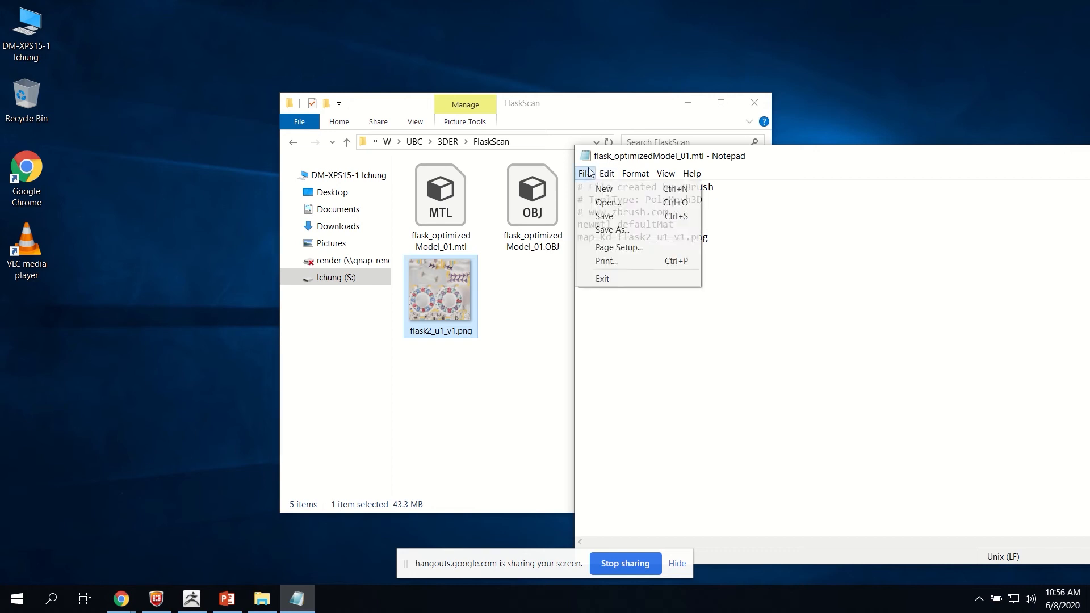
click(605, 214)
drag(757, 159, 450, 155)
click(1050, 150)
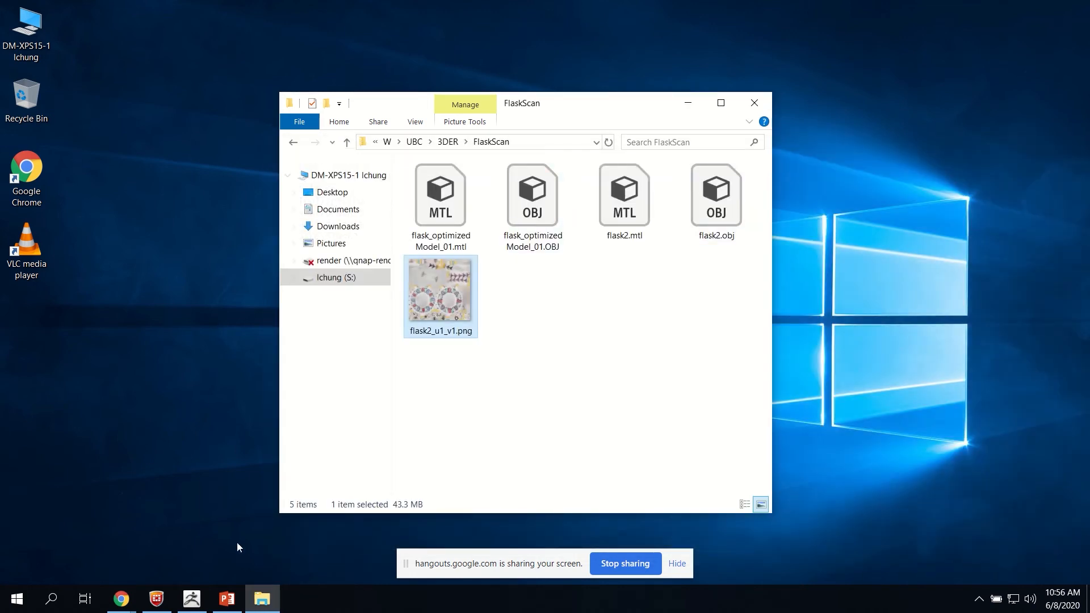
Launch Autodesk Maya and minimize its floating Persp View and Graph Editor windows.
click(17, 599)
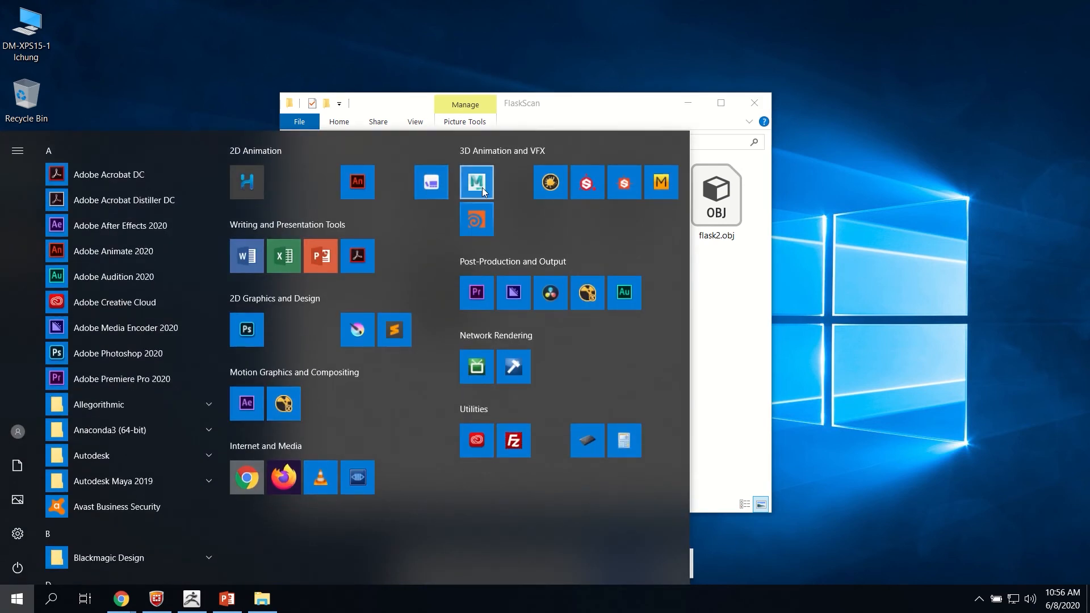
click(483, 190)
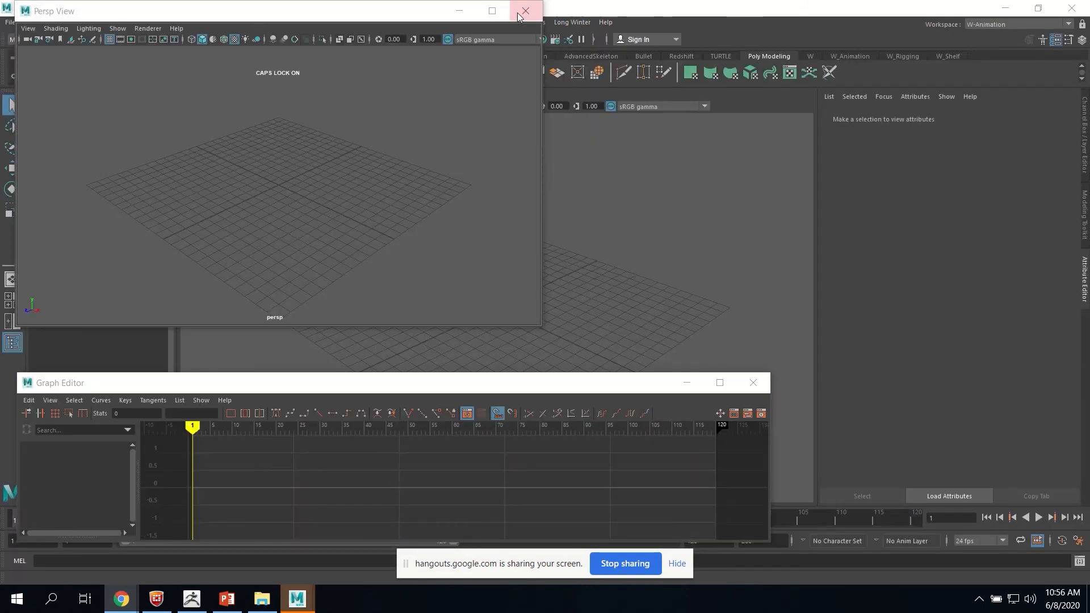
click(459, 10)
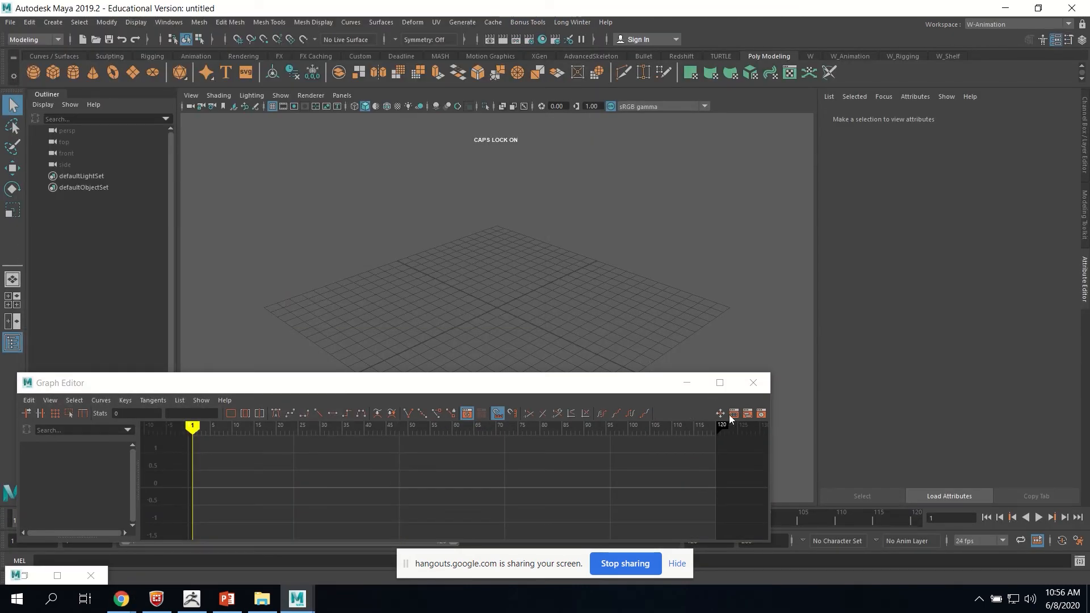
click(688, 383)
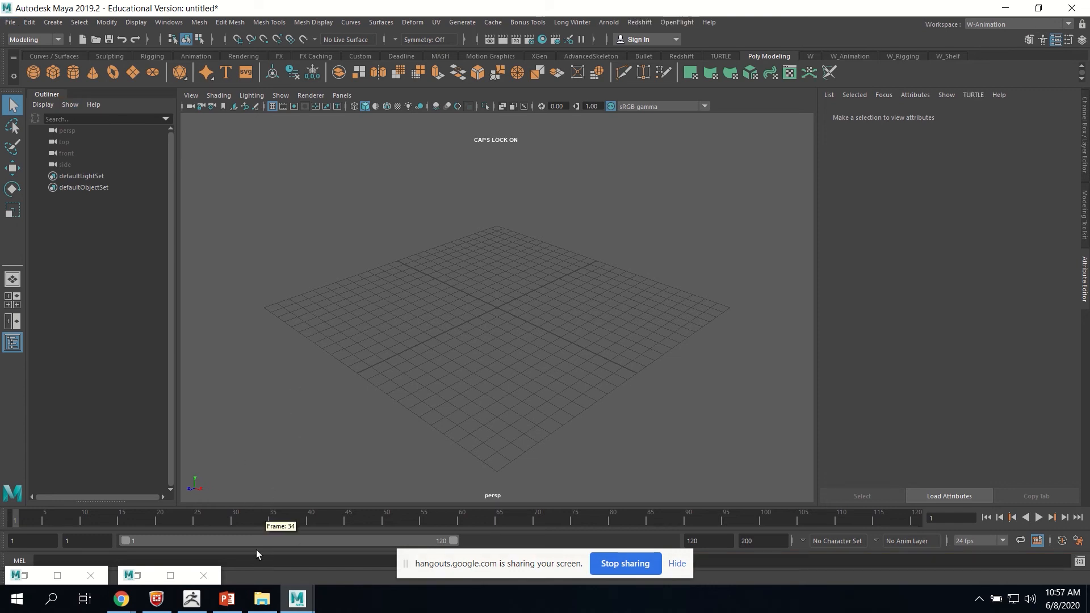
click(262, 599)
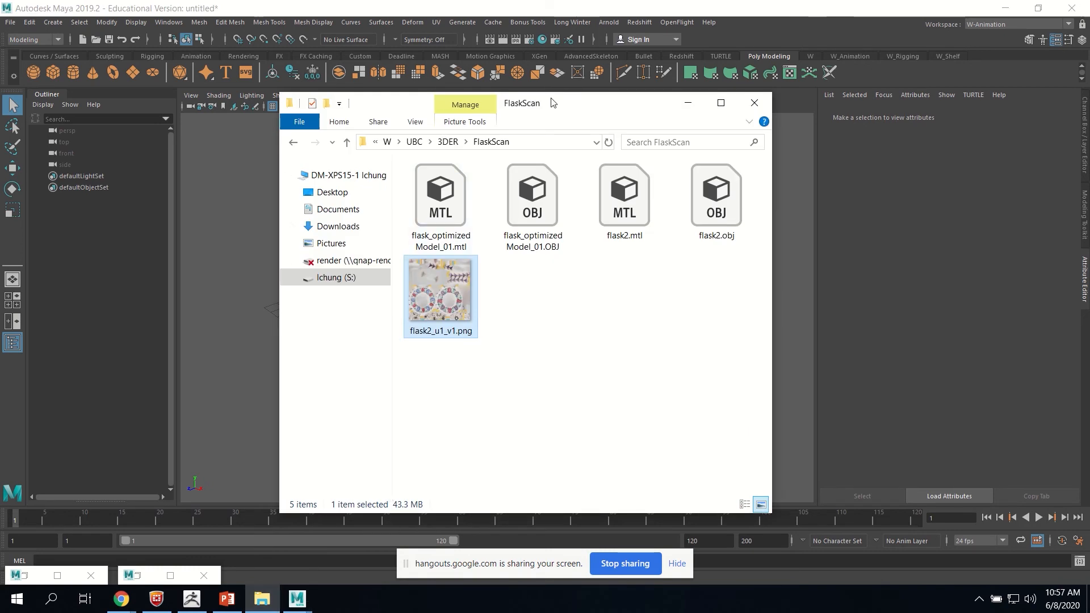
drag(569, 109, 867, 101)
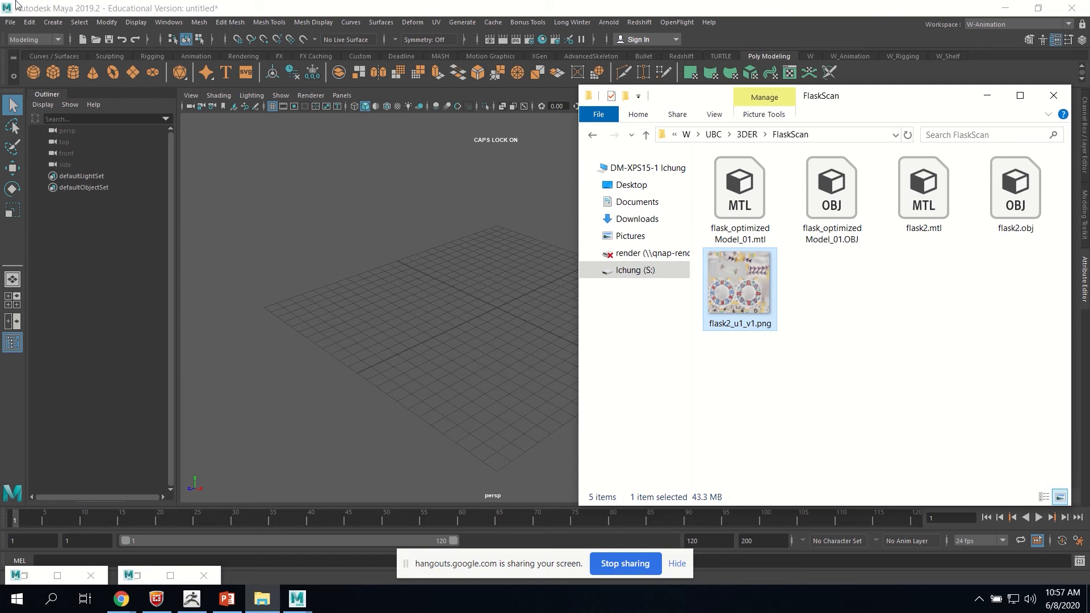
click(10, 22)
click(4, 23)
click(3, 22)
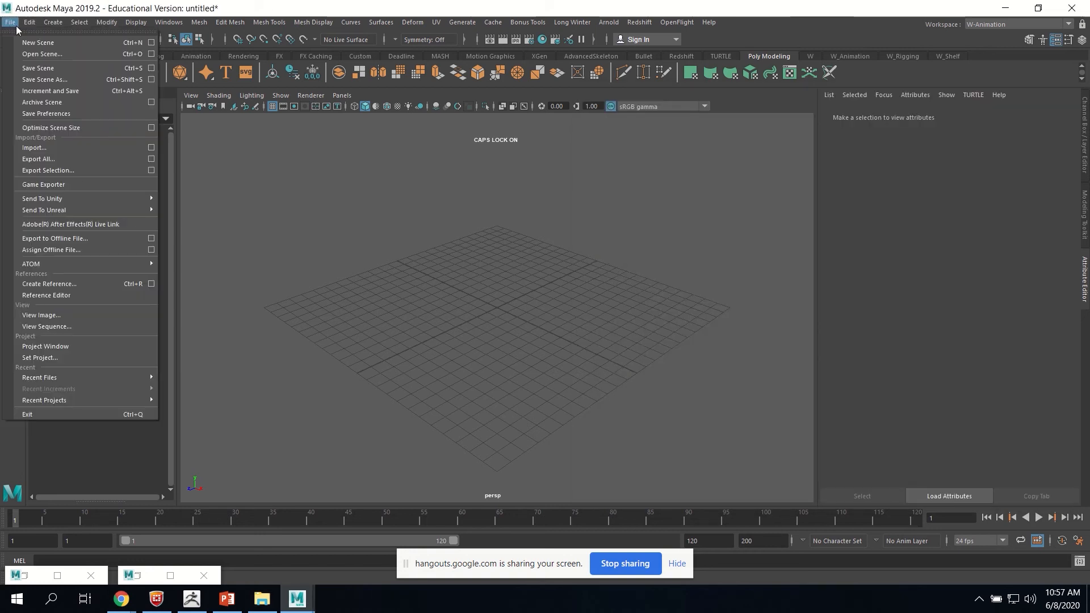
click(46, 55)
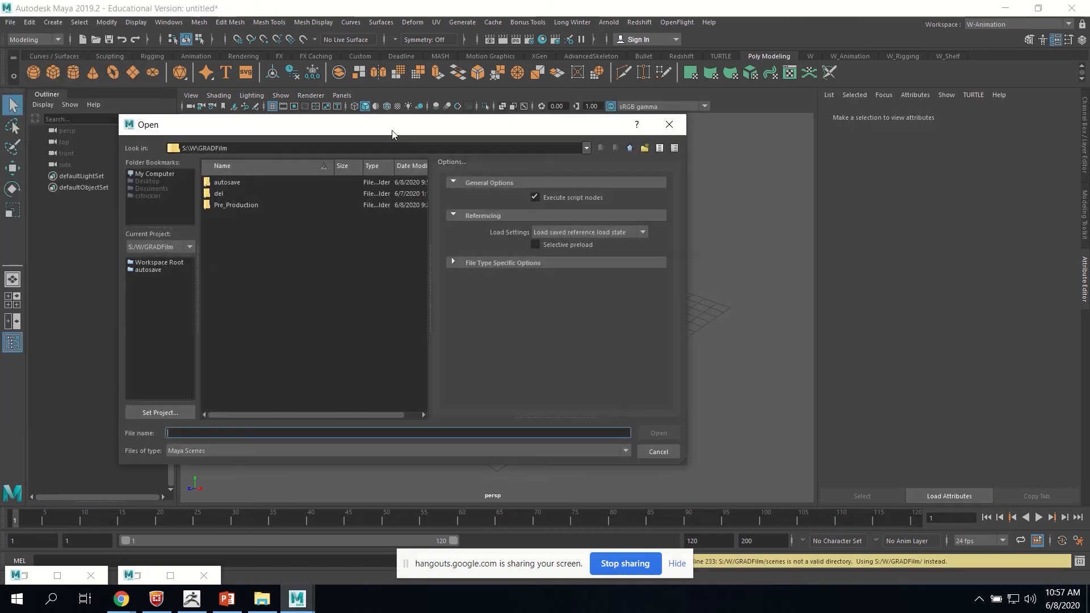
click(679, 120)
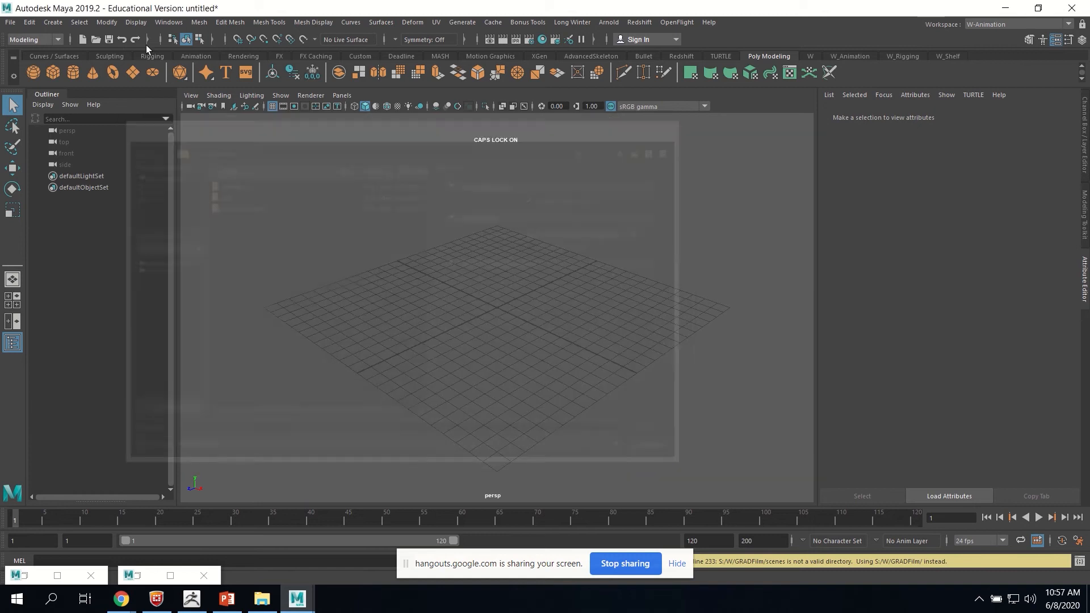
Import flask_optimizedModel_01.OBJ from S:\W\UBC\3DER\FlaskScan into the Maya scene.
click(10, 22)
click(104, 148)
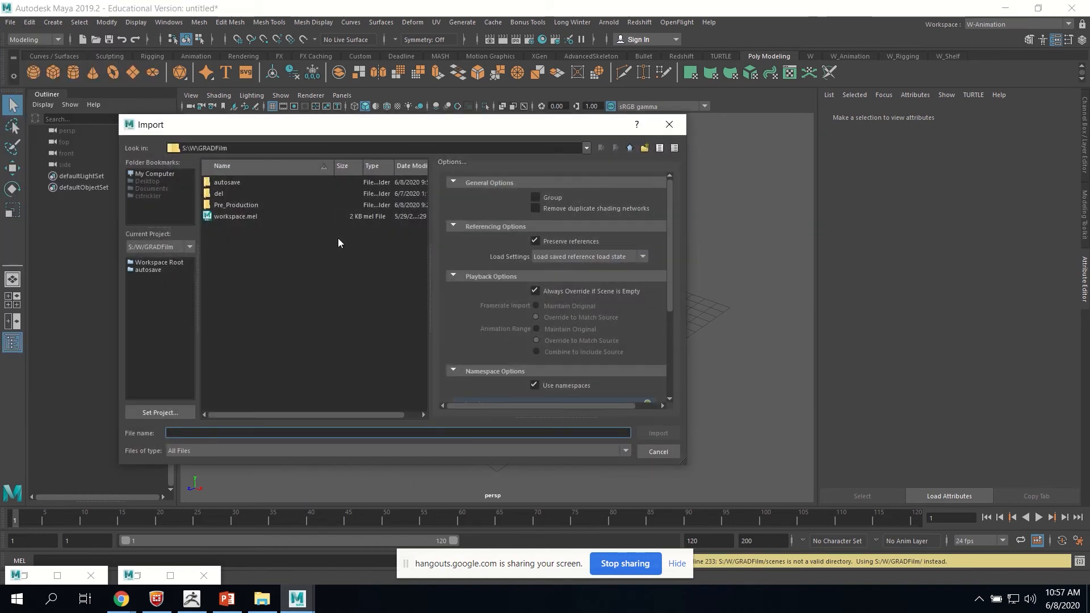
click(154, 173)
double_click(221, 194)
double_click(227, 194)
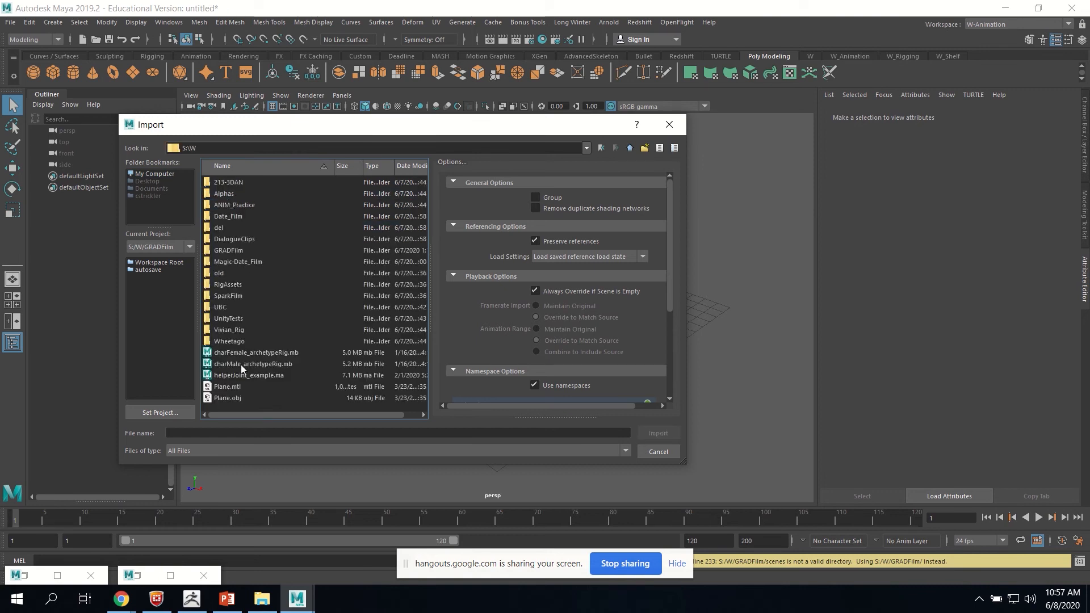
double_click(230, 306)
double_click(228, 182)
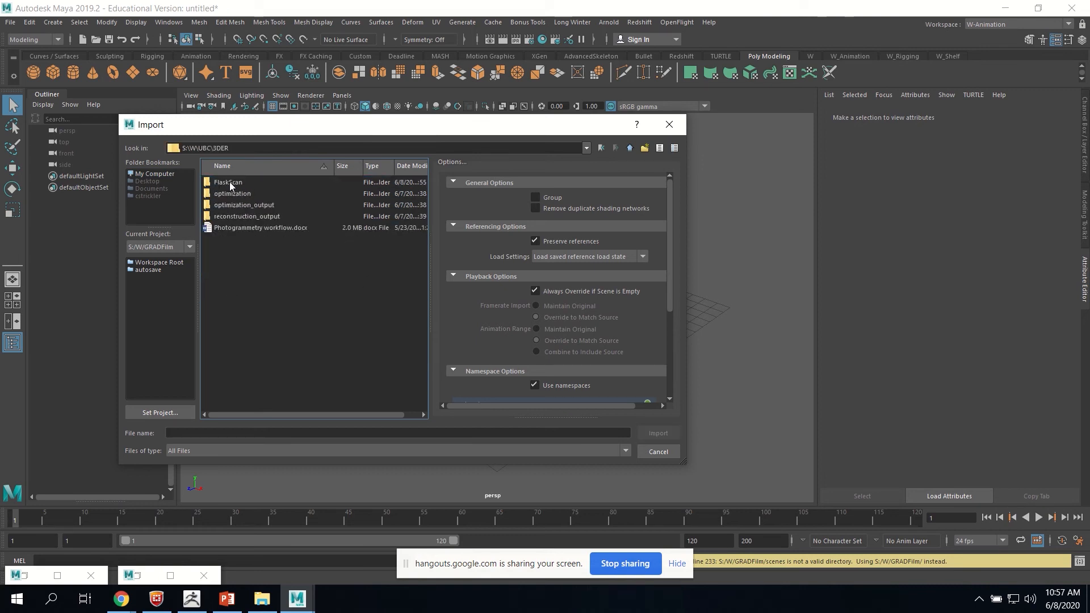
double_click(229, 182)
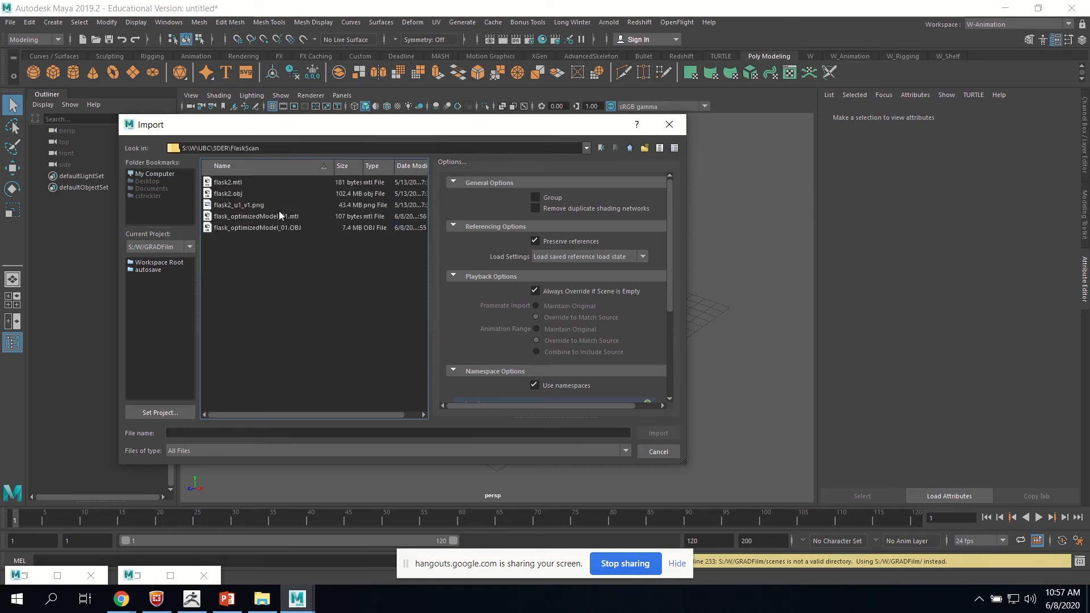
click(268, 229)
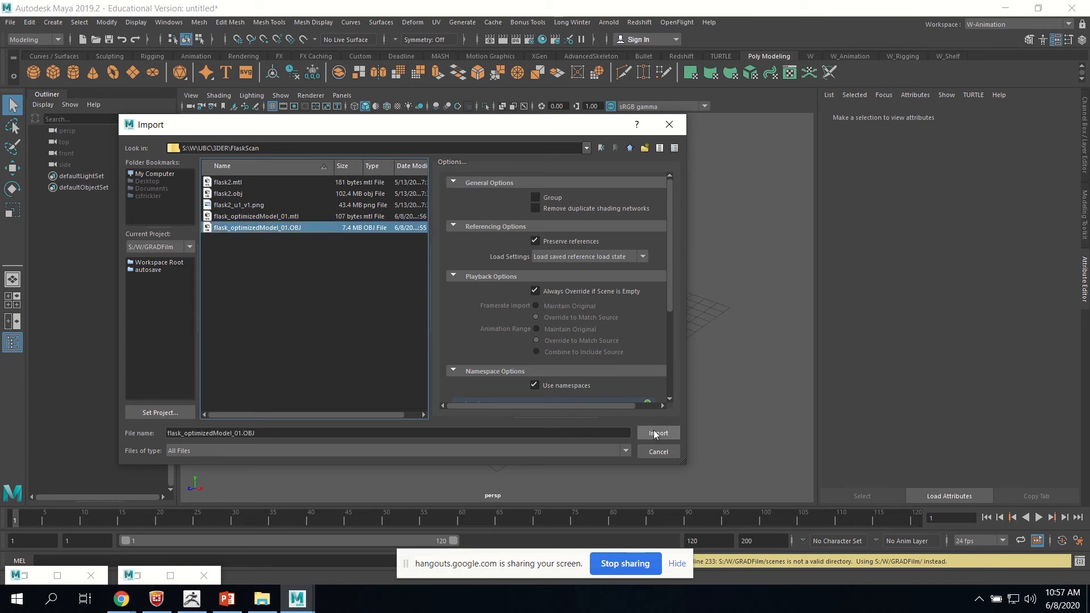
click(657, 433)
Turn on textured display in the perspective view and inspect the imported bottle from several sides.
alt+drag(506, 347, 533, 332)
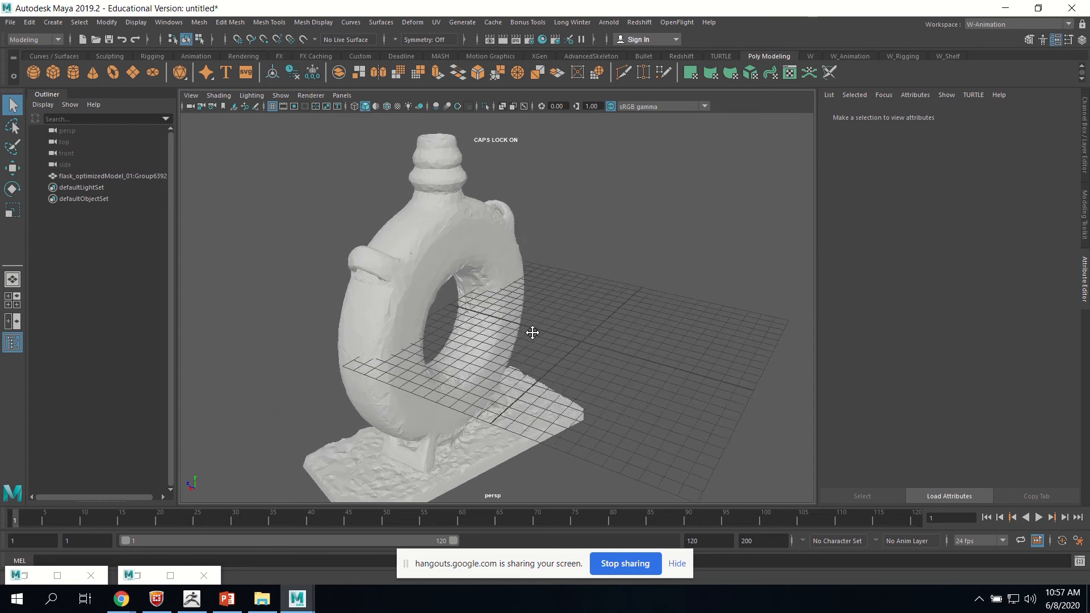
alt+middle_drag(533, 332, 511, 316)
alt+drag(443, 207, 475, 275)
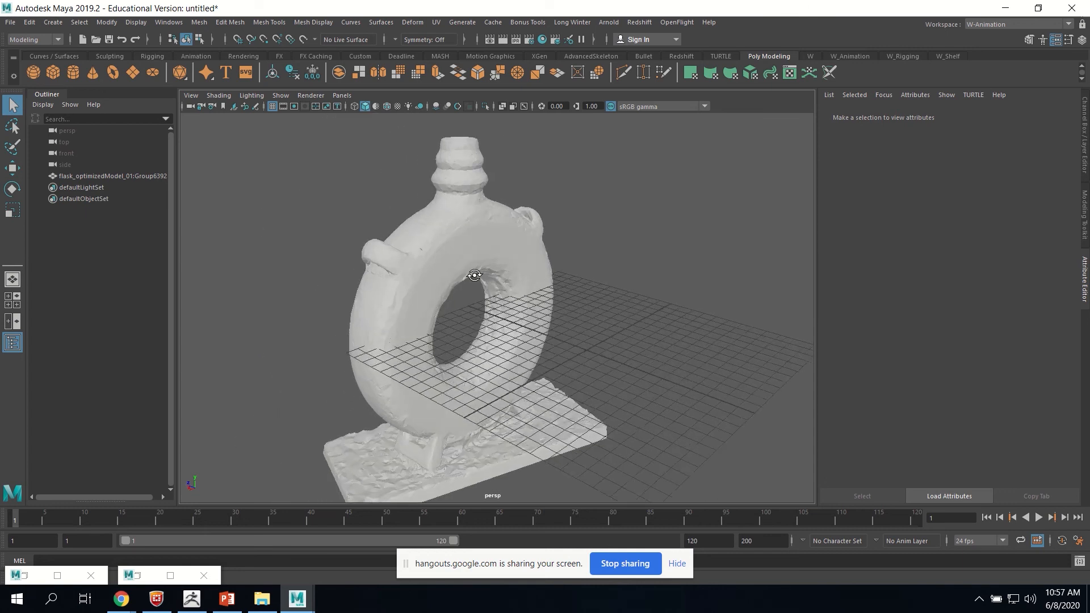
click(397, 106)
alt+drag(564, 296, 674, 364)
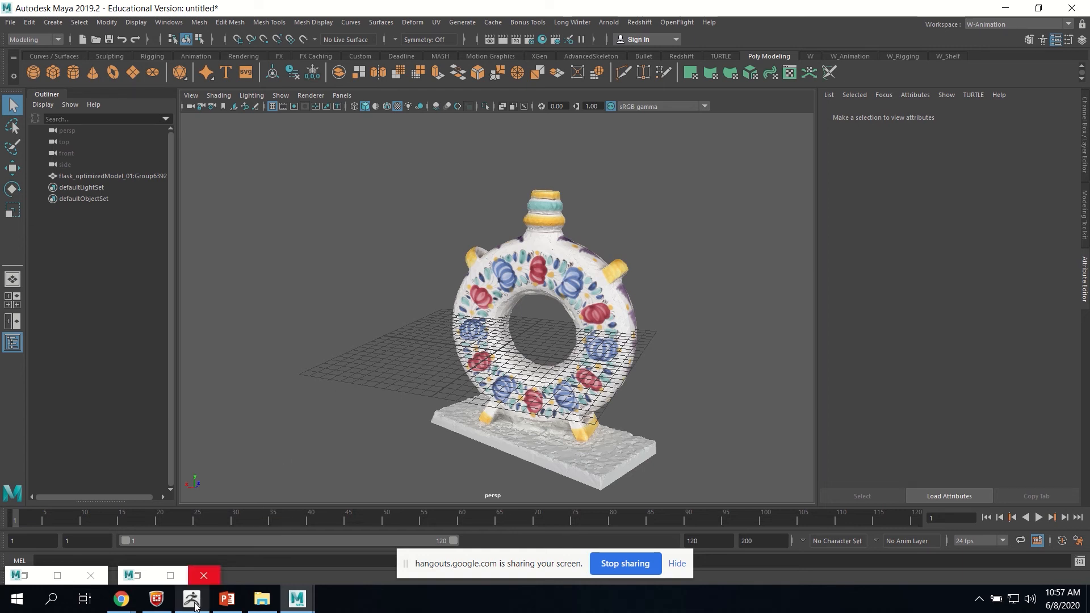
Switch to ZBrush and make Cylinder3D the active tool in place of working_model.
mouse_move(194, 605)
click(192, 529)
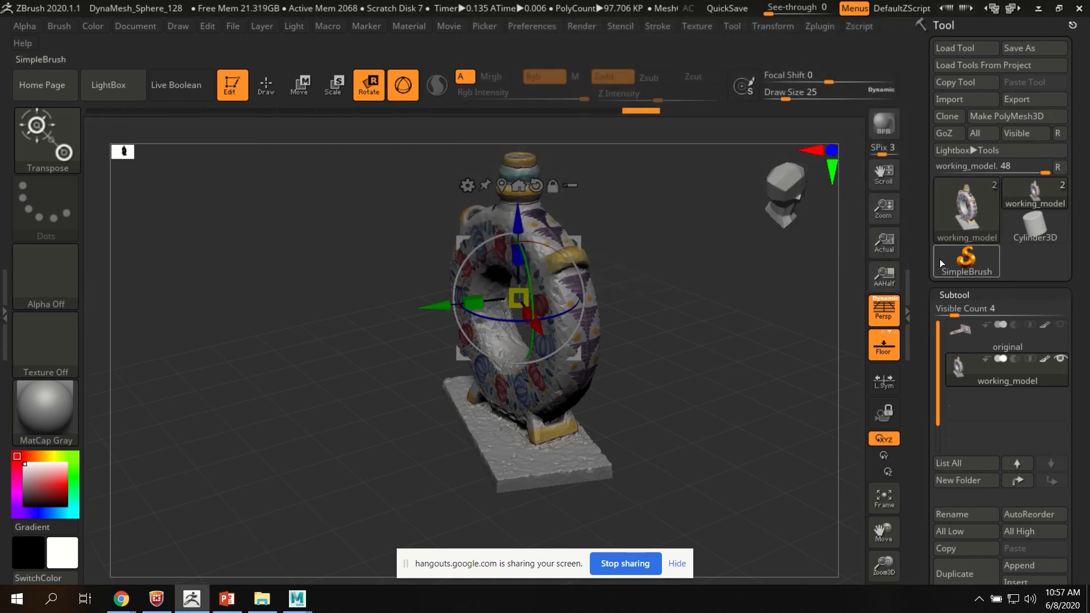
mouse_move(1023, 233)
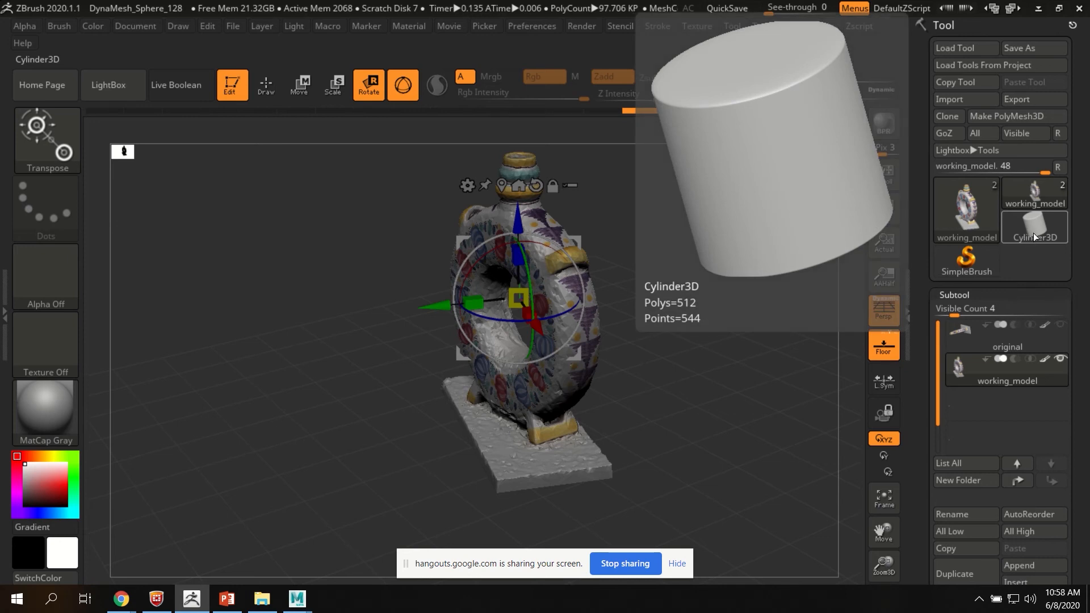
click(1036, 229)
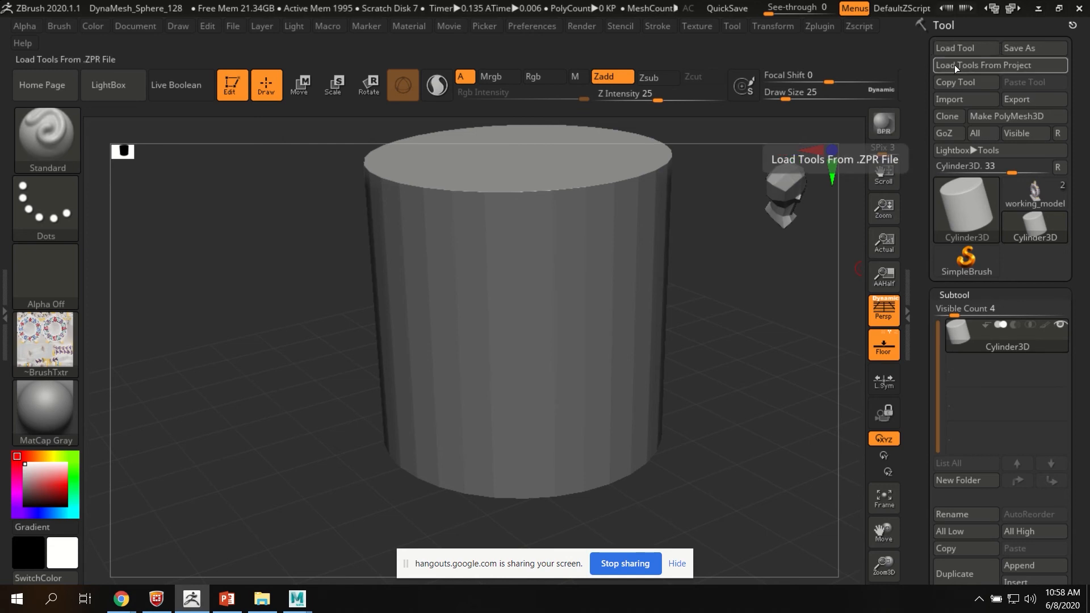
click(949, 49)
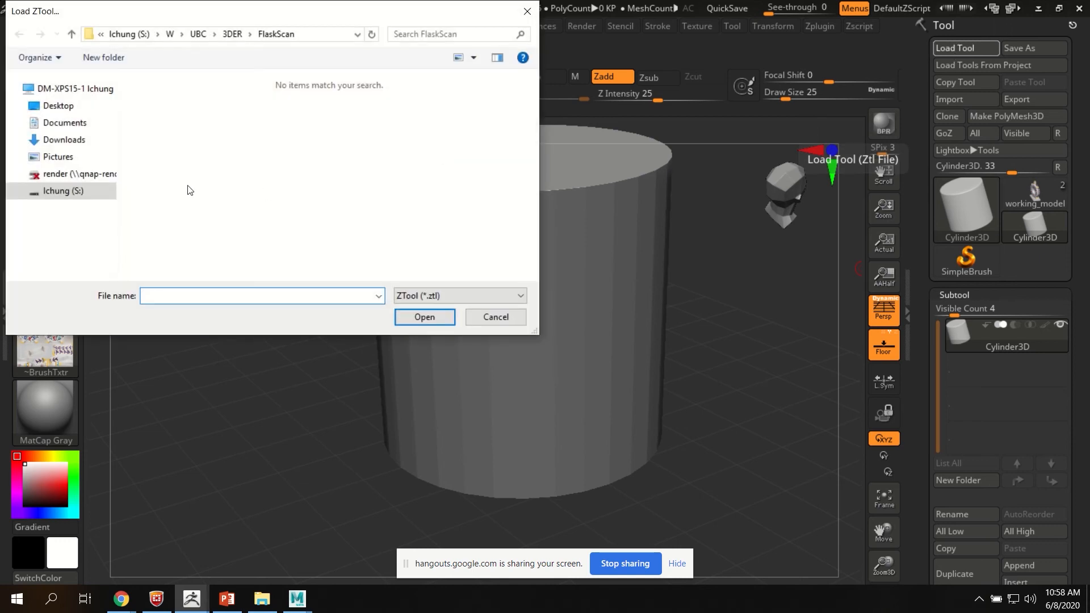
click(230, 35)
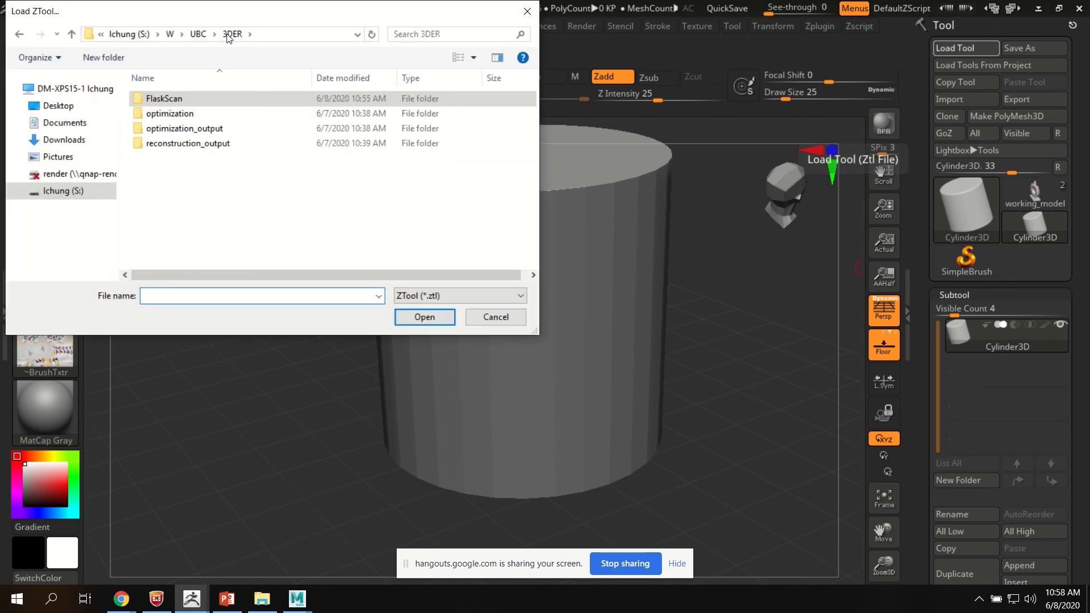
double_click(164, 94)
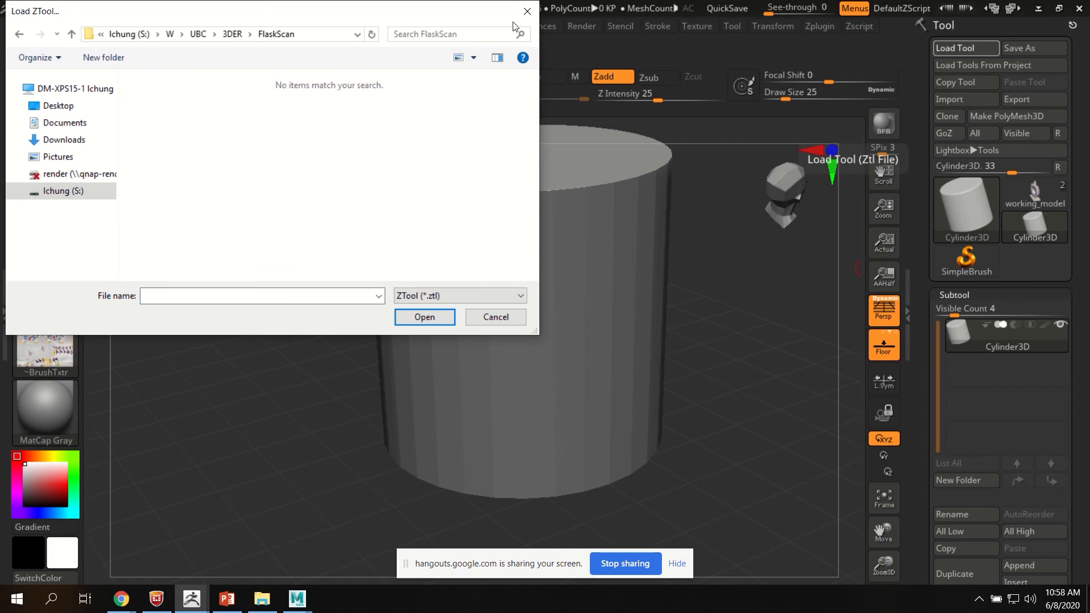
click(527, 11)
Import flask_optimizedModel_01.OBJ from the FlaskScan folder into a PolyMesh3D tool and inspect the flask from another angle.
click(957, 100)
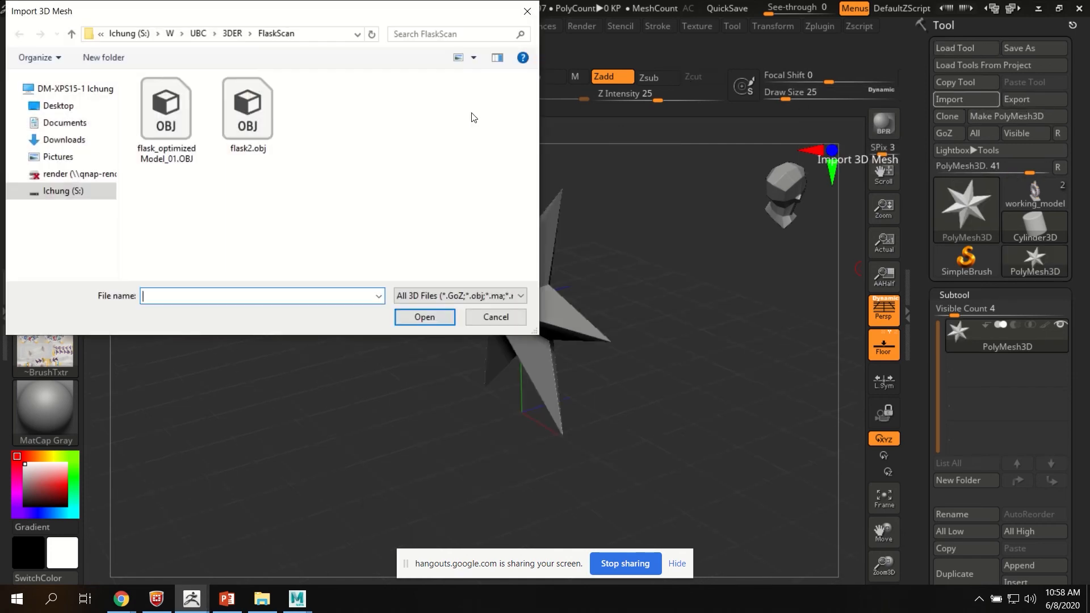
click(186, 122)
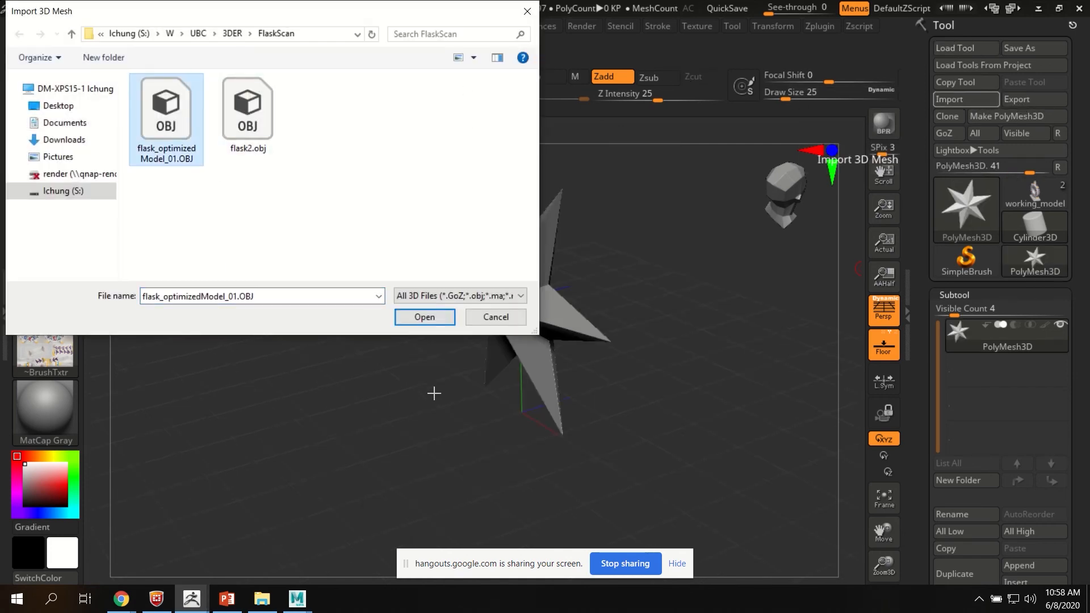
click(424, 317)
drag(408, 357, 542, 332)
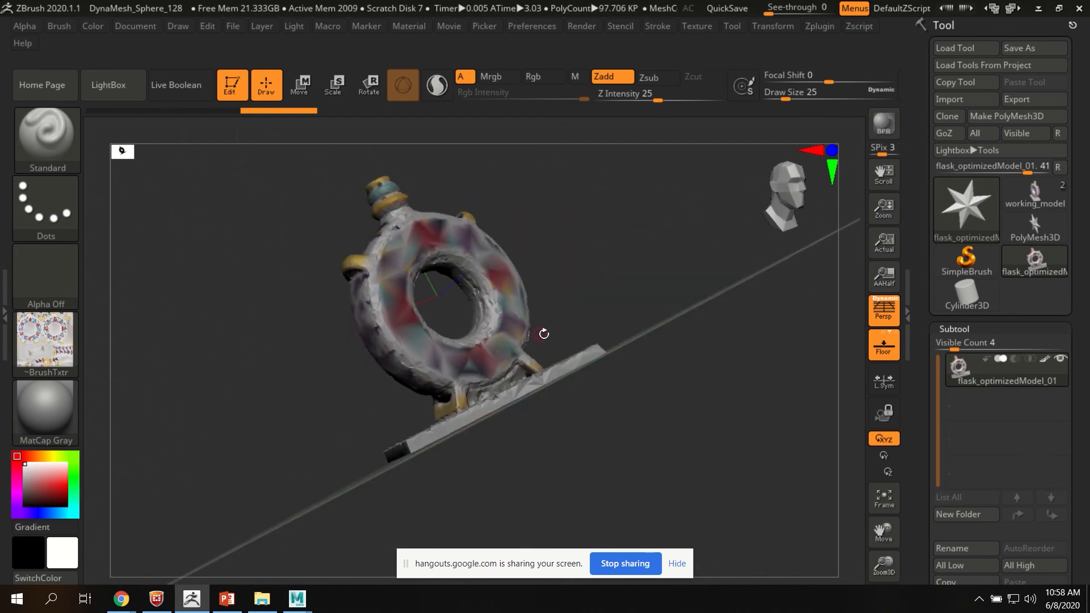
Assign flask2_u1_v1 as the imported flask's texture map and inspect the textured model from the front.
drag(921, 413, 931, 255)
scroll(931, 256, down, 4)
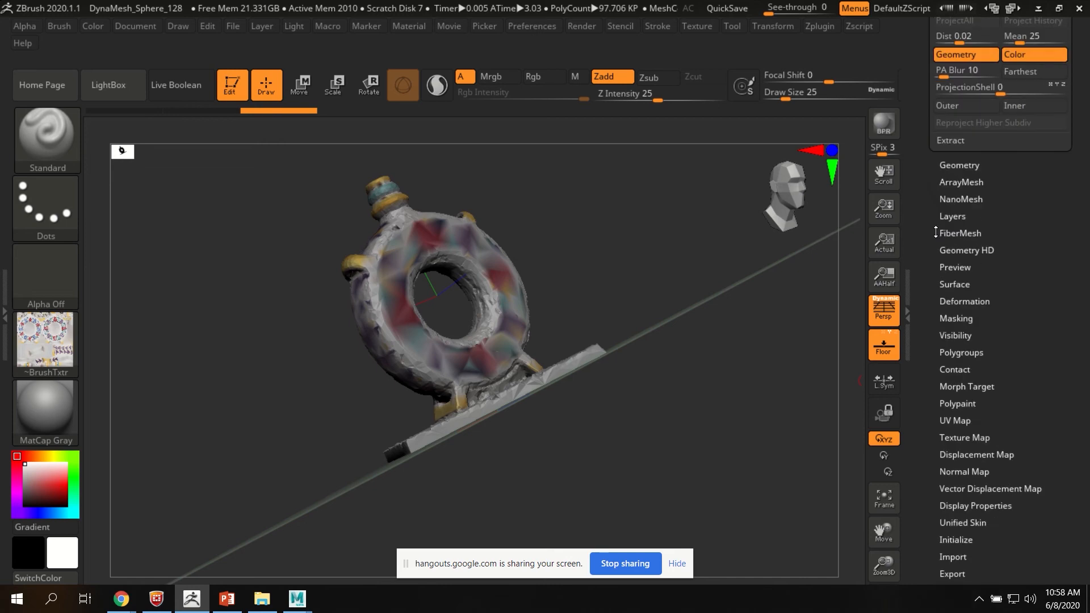
click(957, 403)
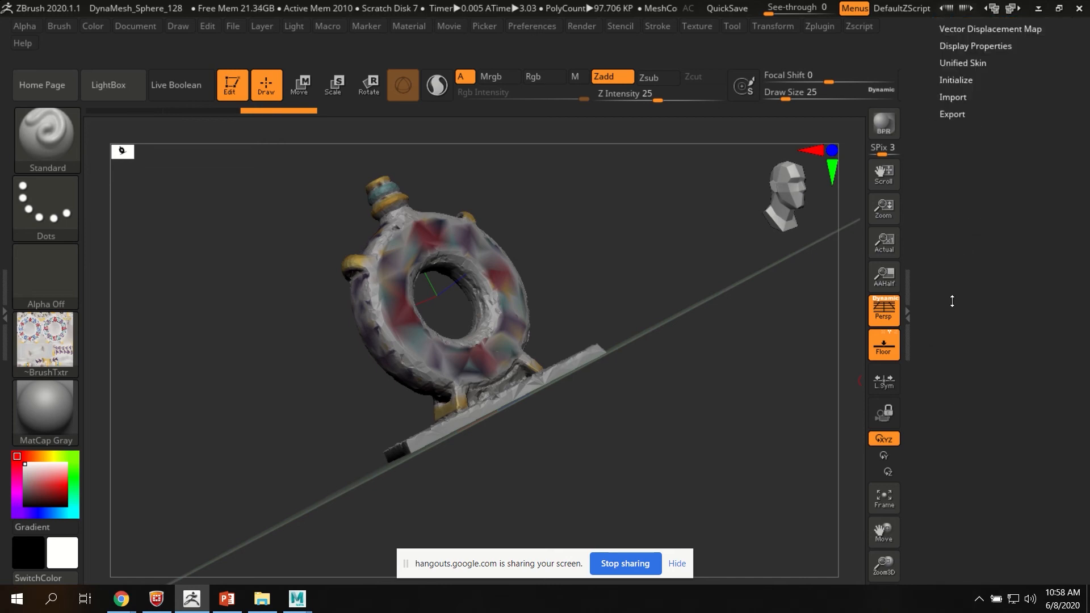
click(953, 438)
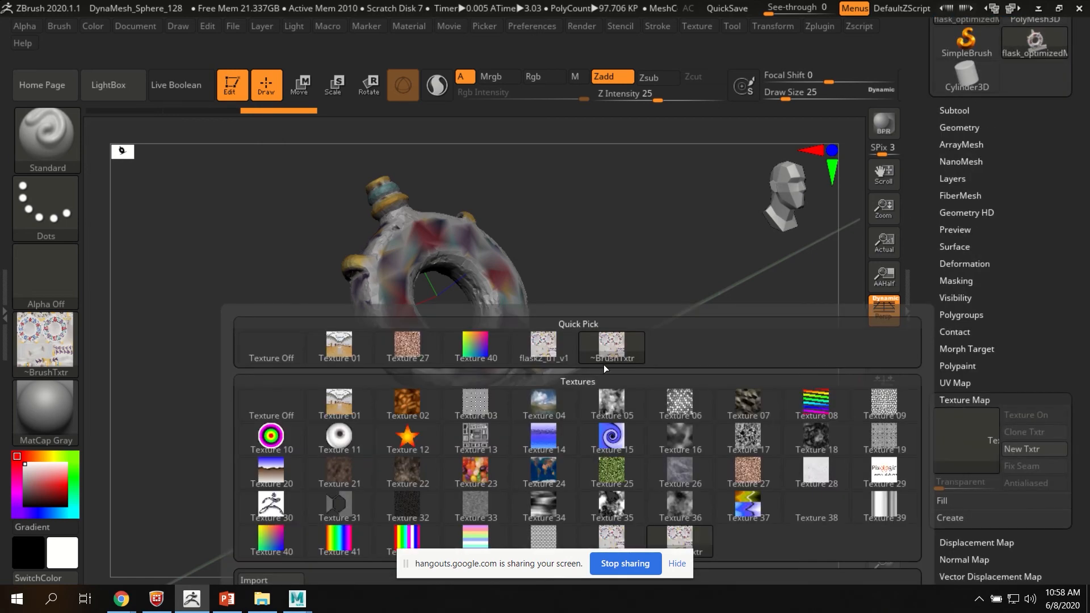
mouse_move(552, 352)
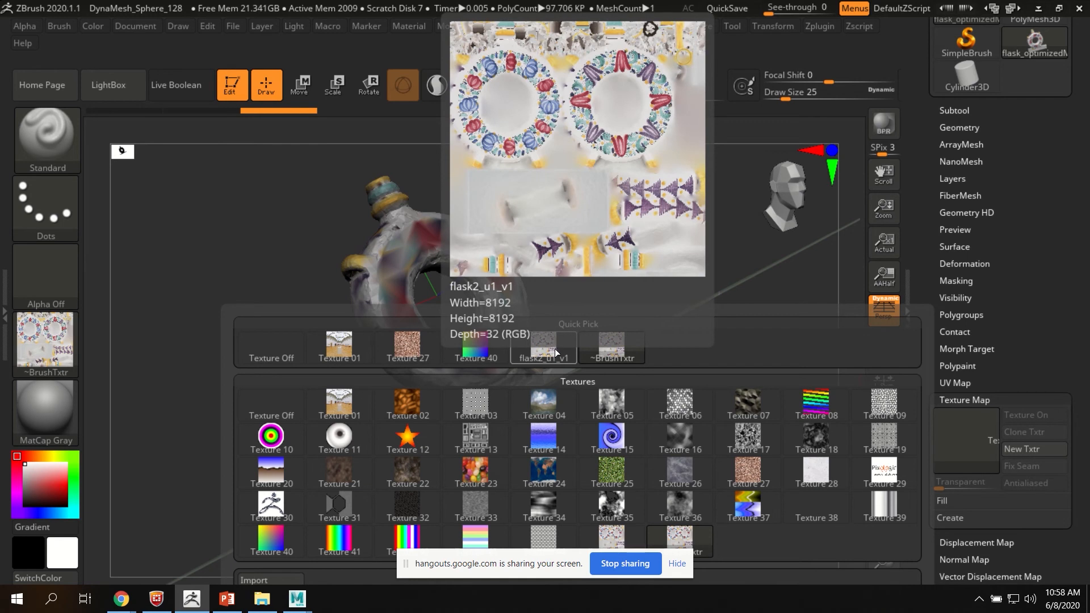
click(554, 349)
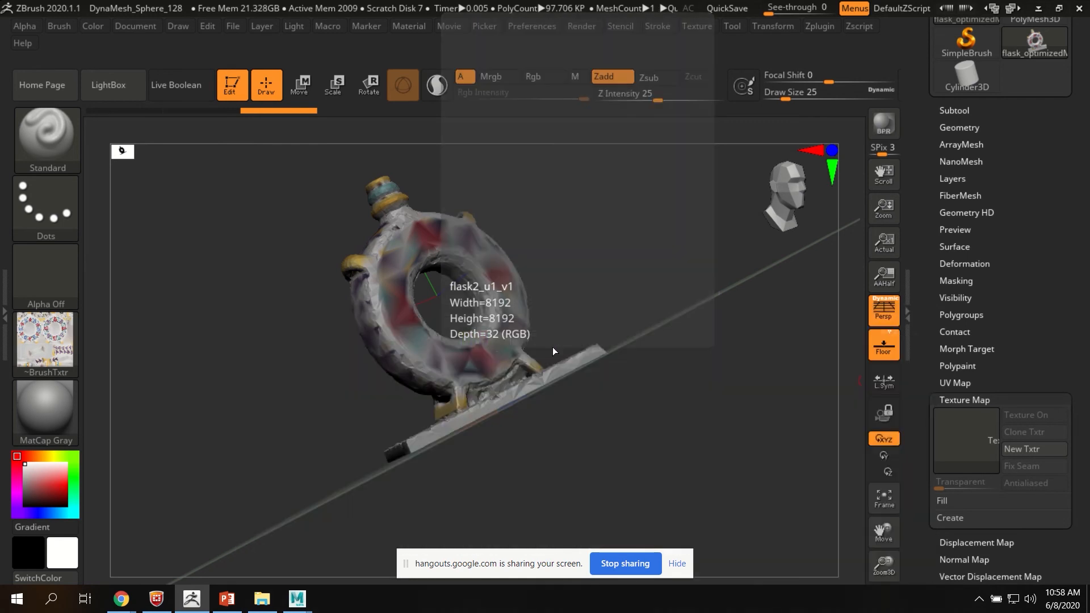
drag(663, 353, 414, 282)
drag(928, 116, 930, 334)
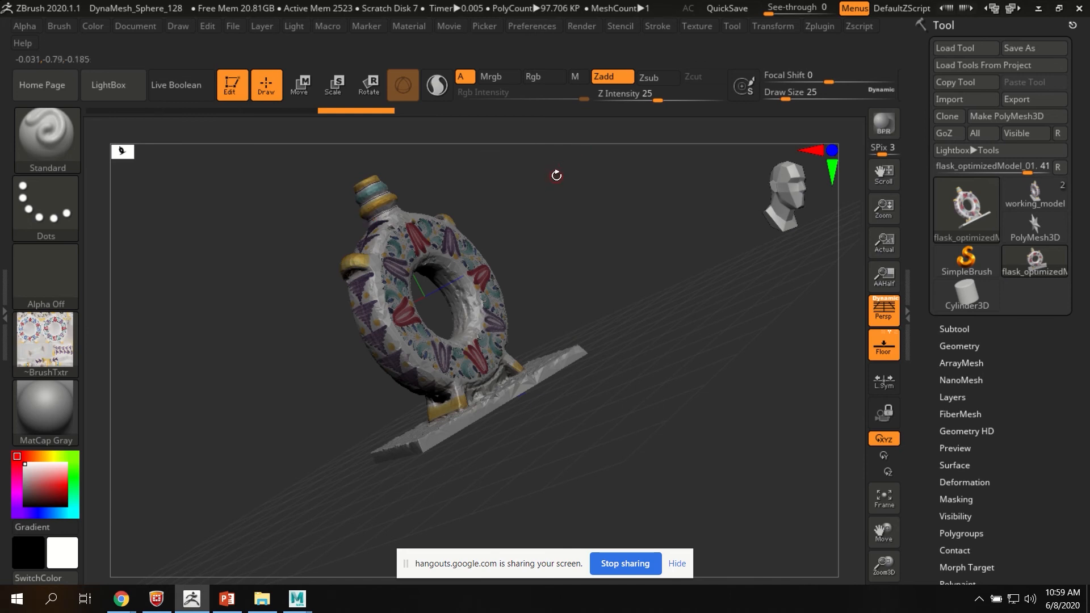
drag(537, 267, 573, 372)
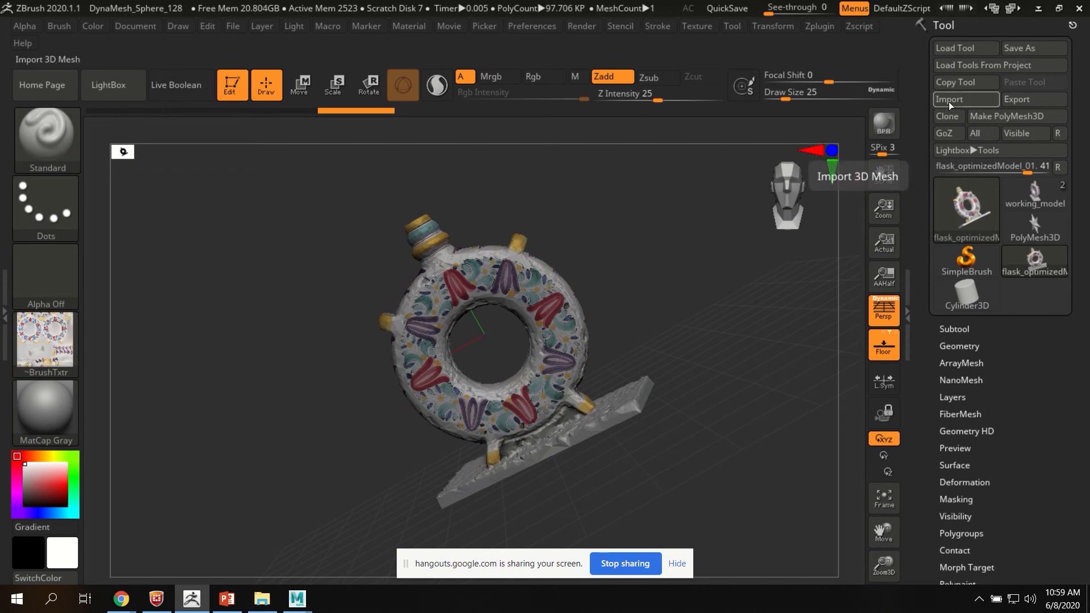
Duplicate the flask_optimizedModel_01 subtool, make the copy active and hide the original.
click(950, 329)
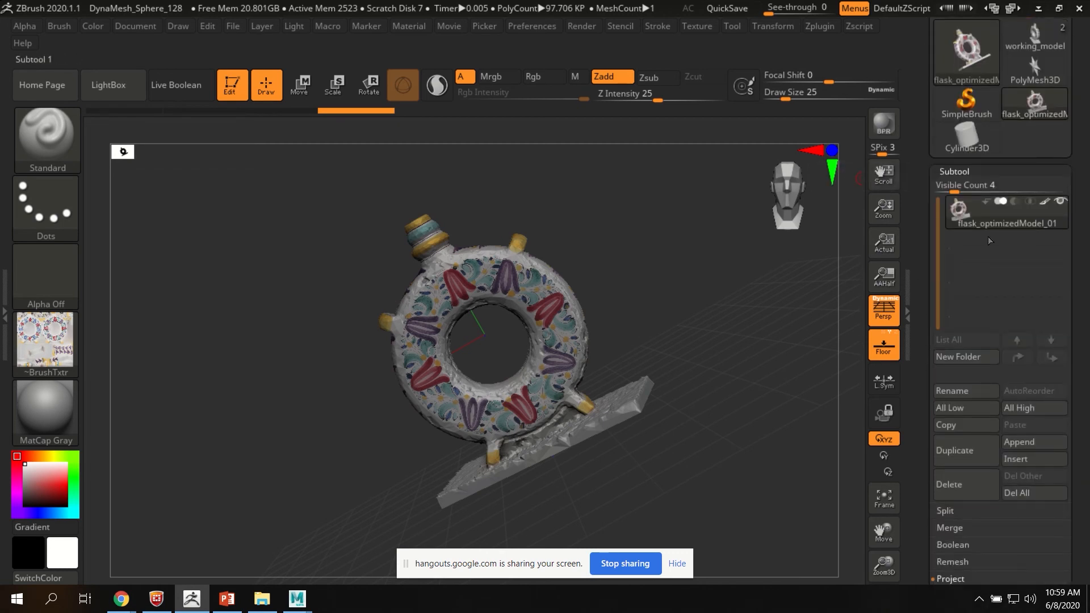
click(959, 451)
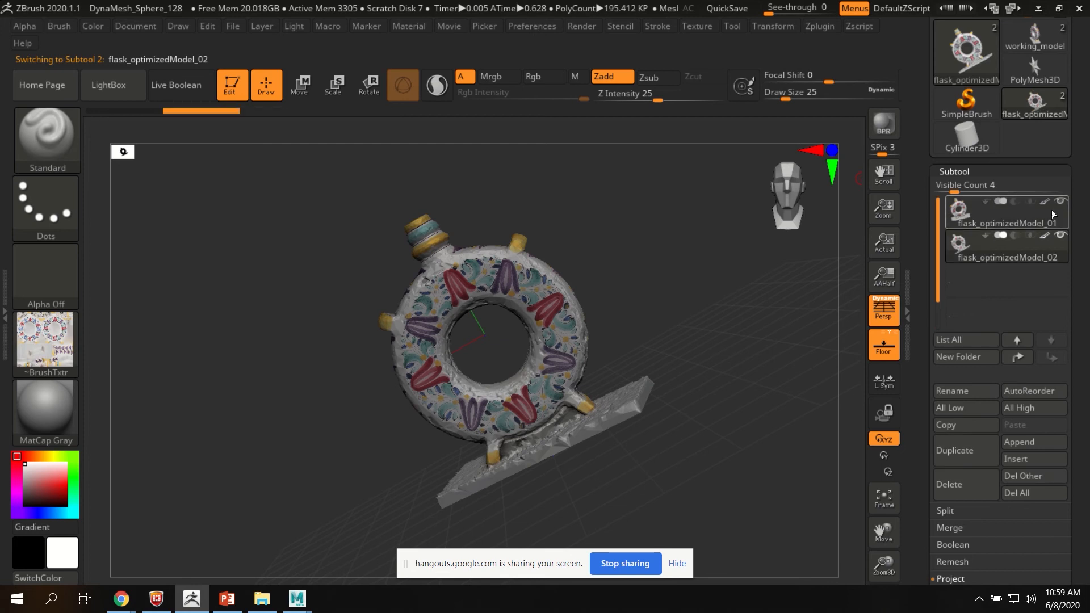
Examine the Modify Topology options in the duplicated flask's geometry settings and view the model with its base from above.
drag(928, 347, 924, 194)
click(951, 213)
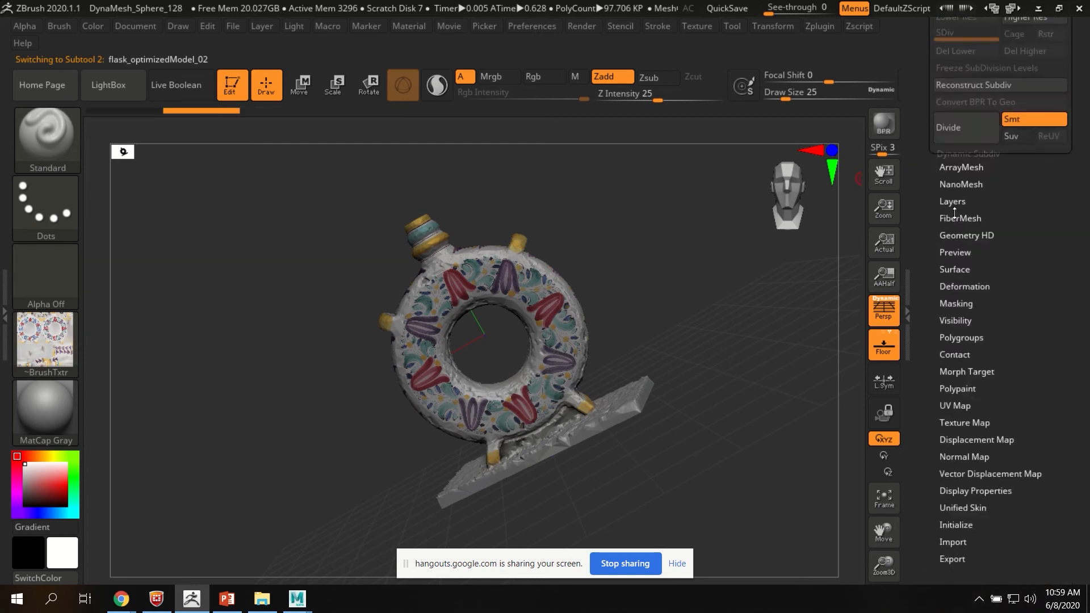
click(965, 422)
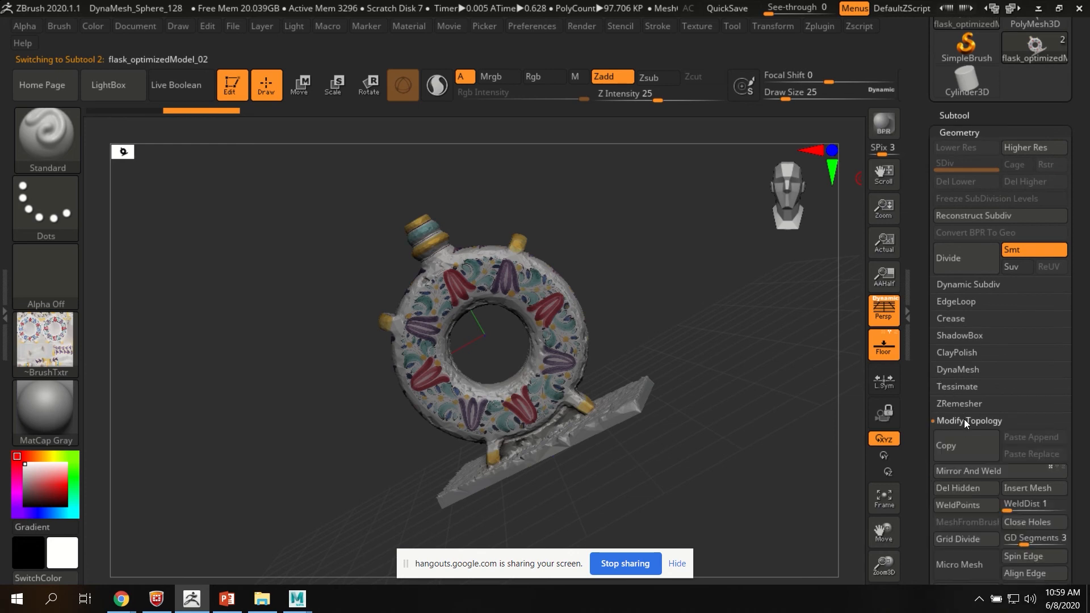
drag(922, 477, 925, 284)
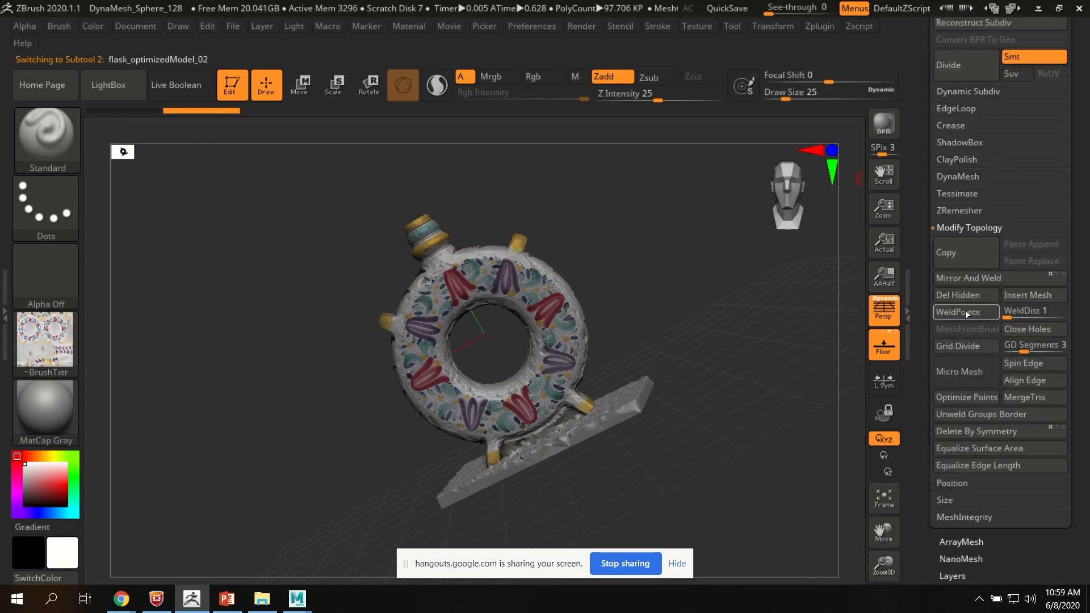
drag(574, 404, 636, 356)
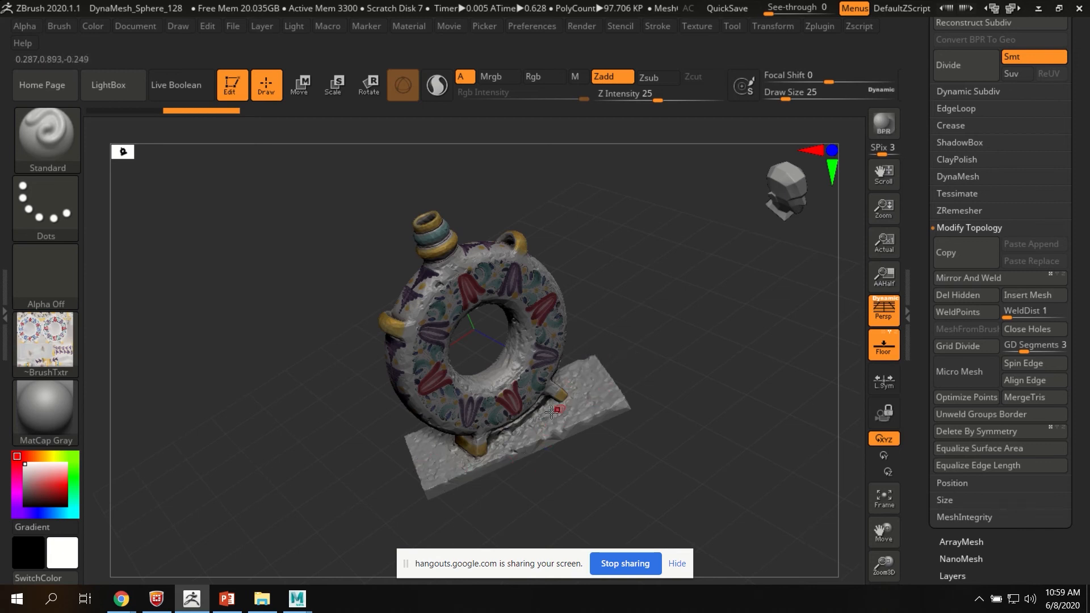
drag(925, 258, 929, 309)
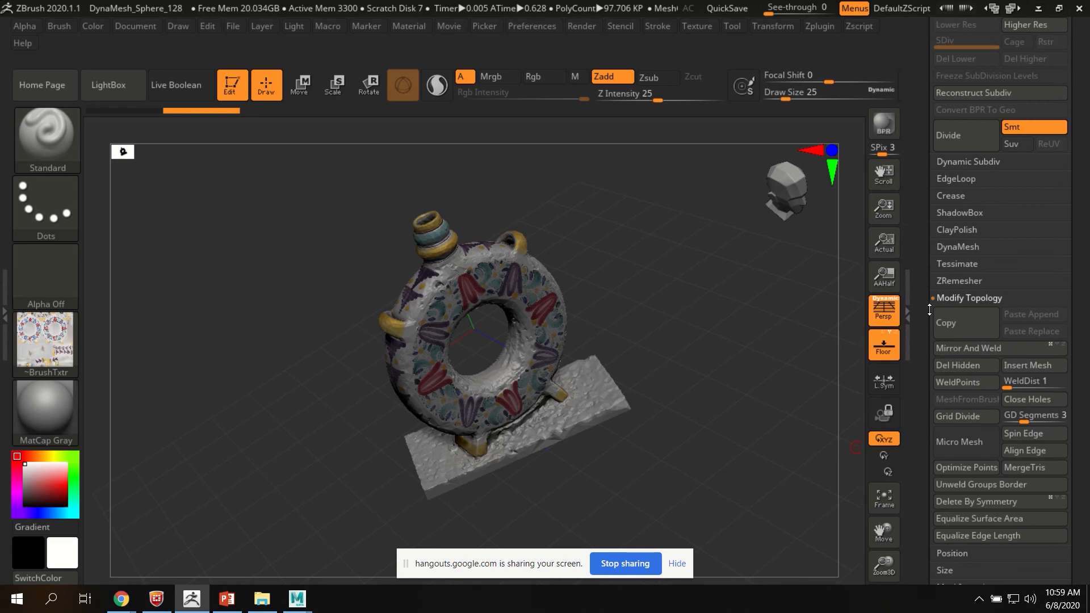
click(823, 26)
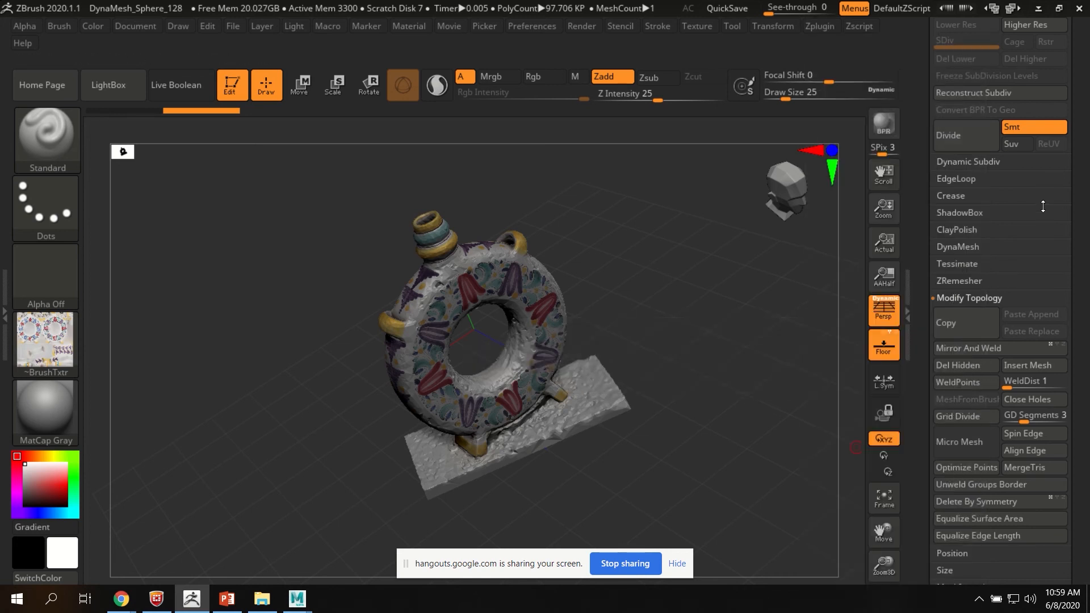
drag(925, 156, 931, 249)
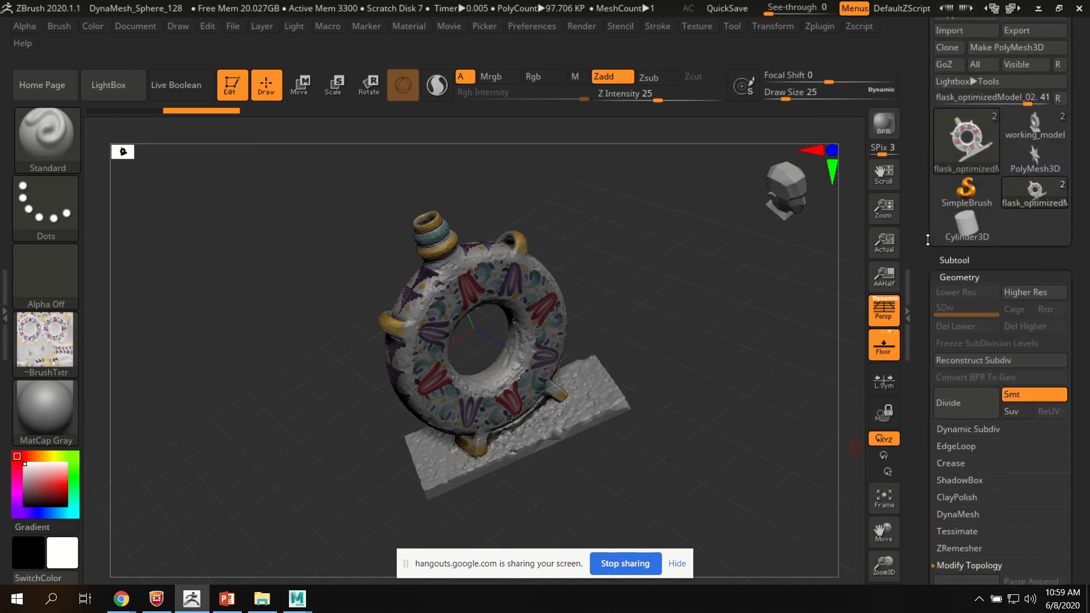
Review the texture import and vertical flip options, and check the texture map assigned to the duplicated flask subtool.
click(953, 254)
drag(936, 307, 936, 139)
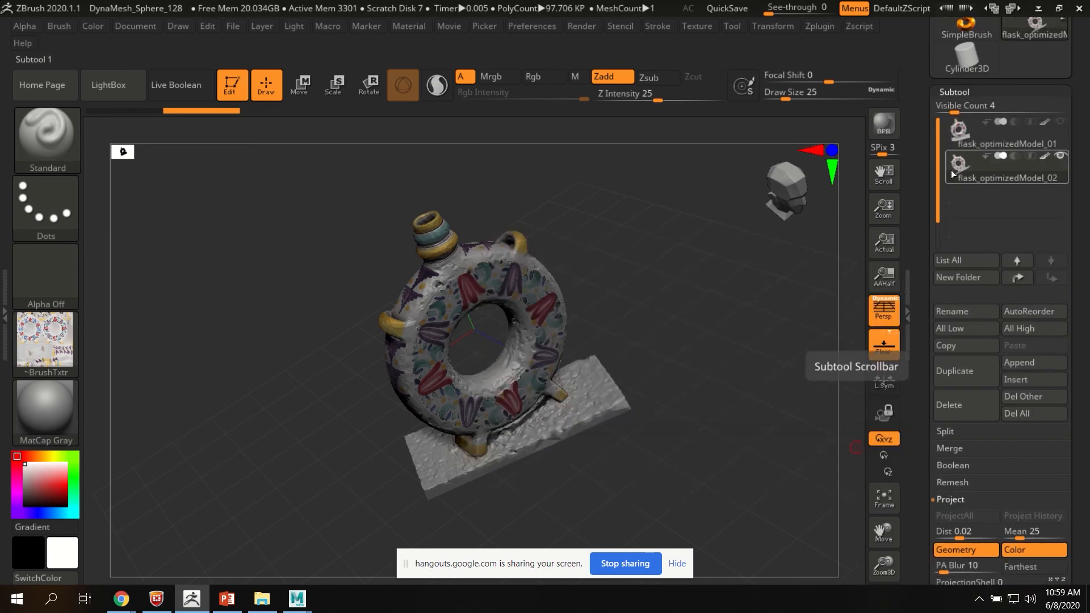
mouse_move(979, 166)
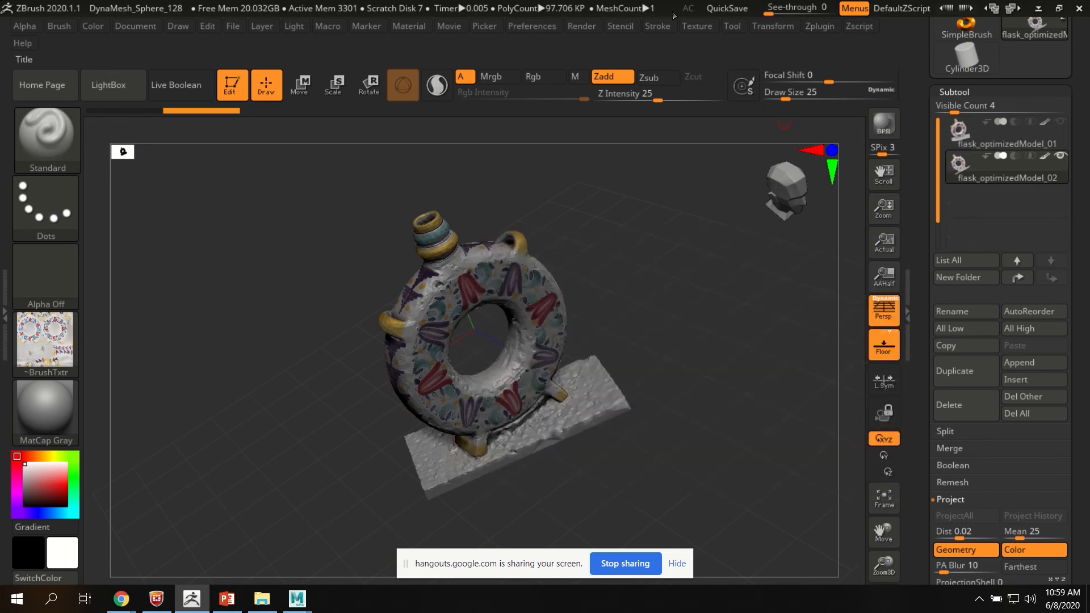
click(703, 25)
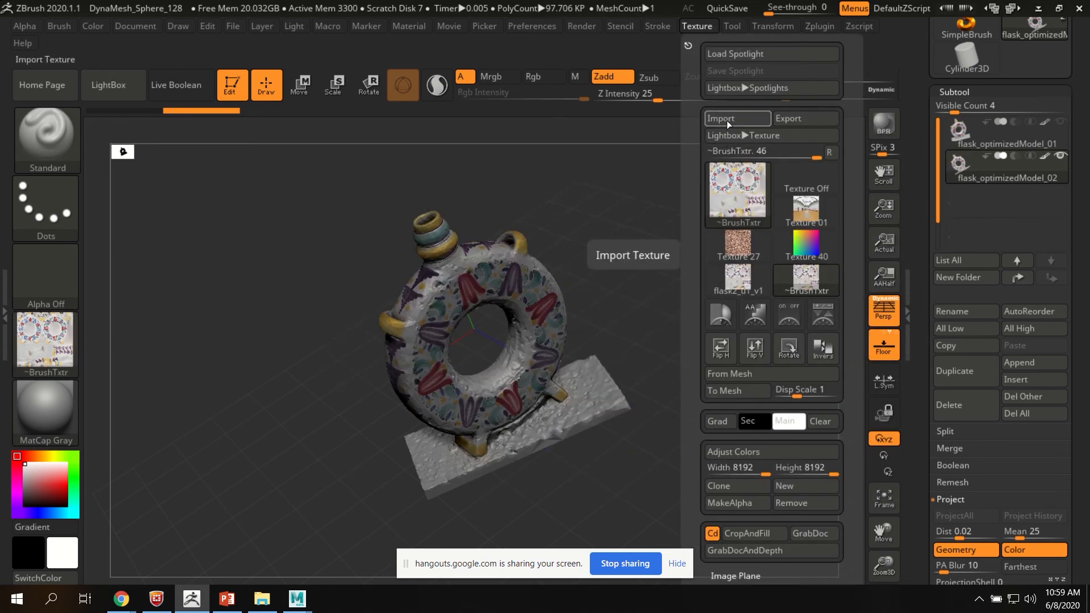
mouse_move(726, 182)
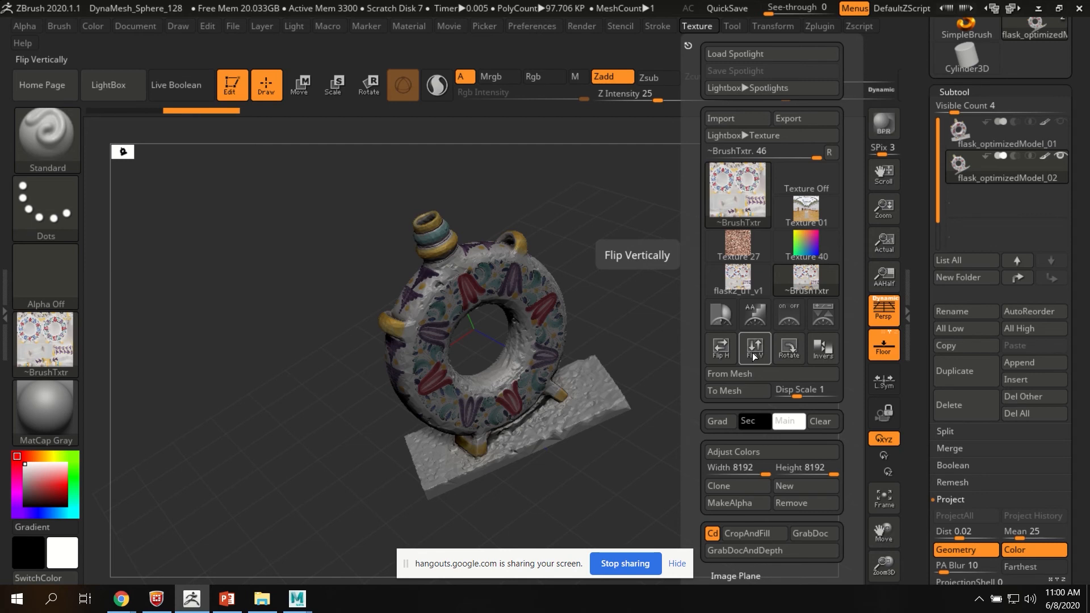
scroll(945, 139, down, 10)
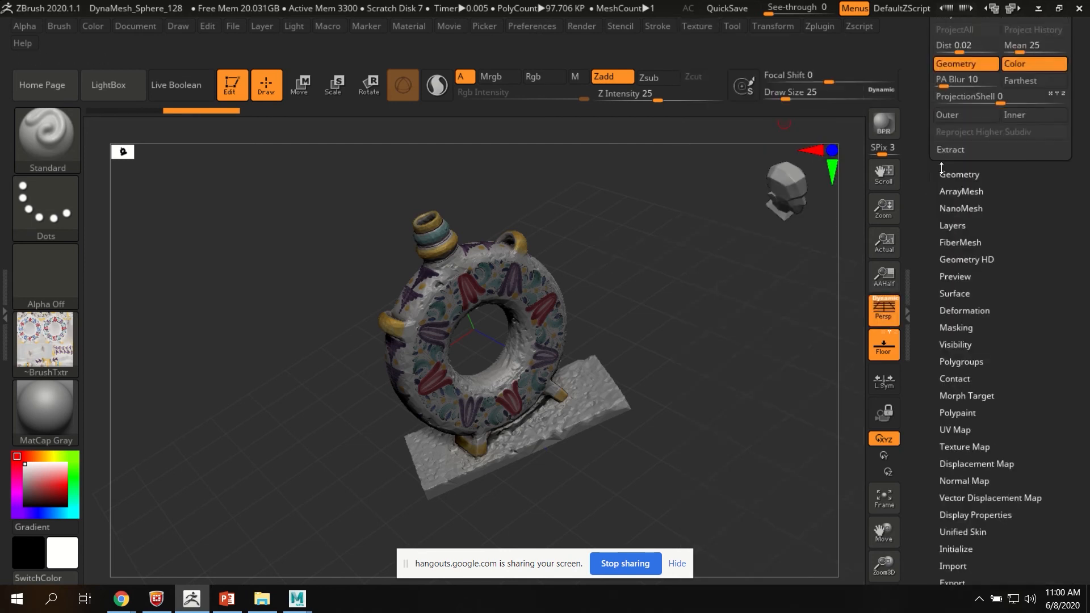
click(965, 251)
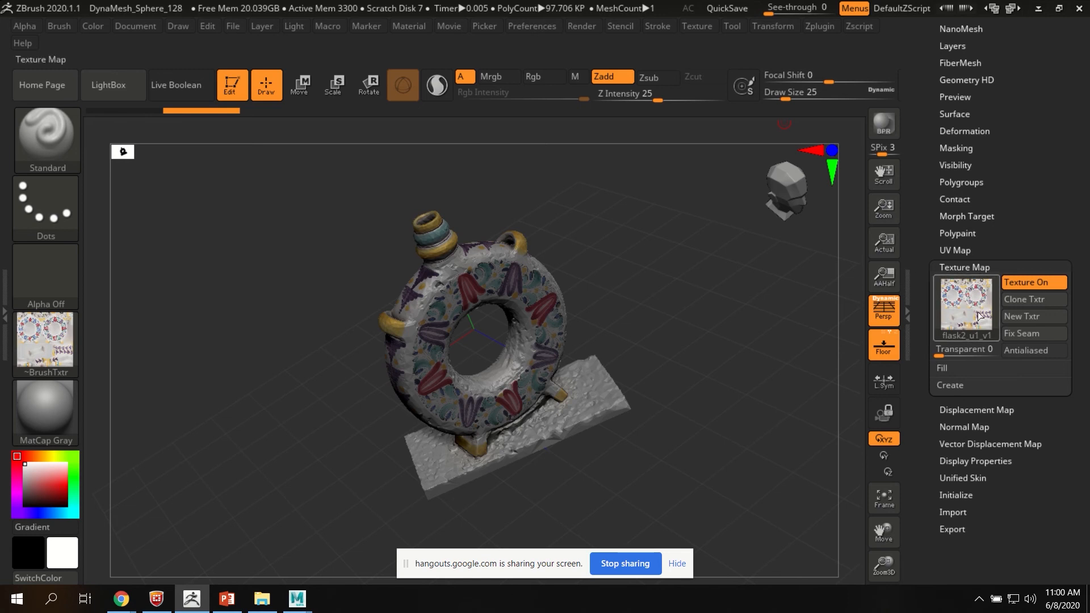
mouse_move(960, 307)
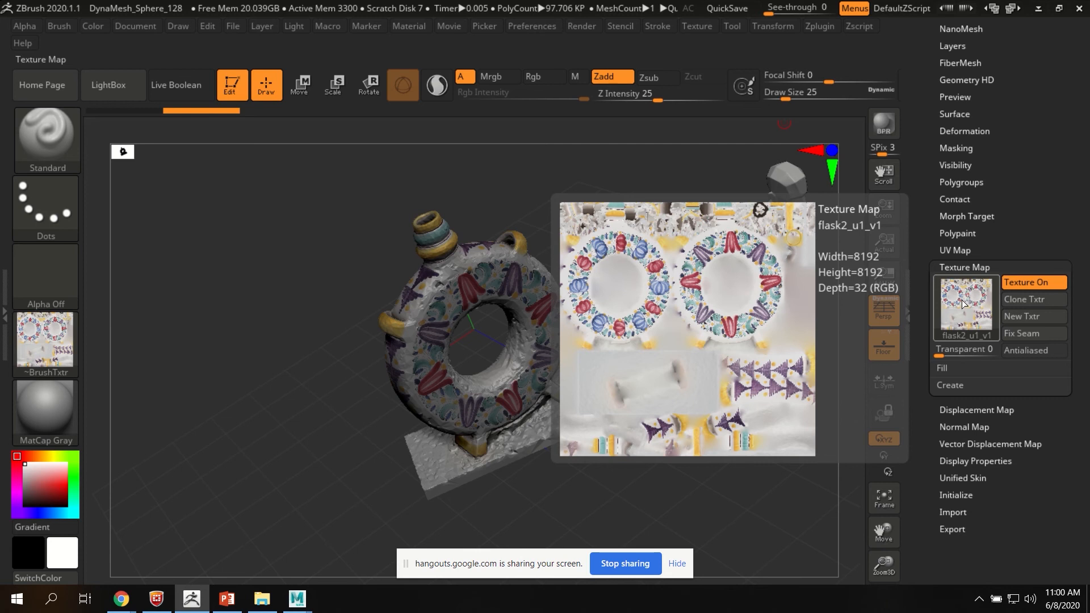
Bring back the flask's subtool list, locate the tool export option, and minimize ZBrush to return to Maya.
scroll(922, 345, up, 5)
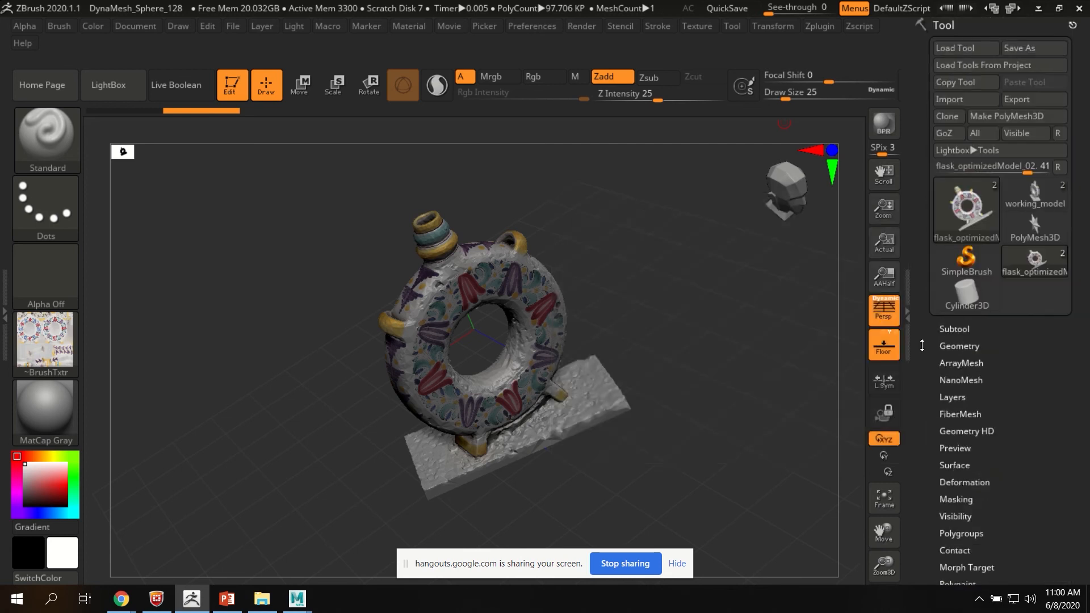
click(956, 329)
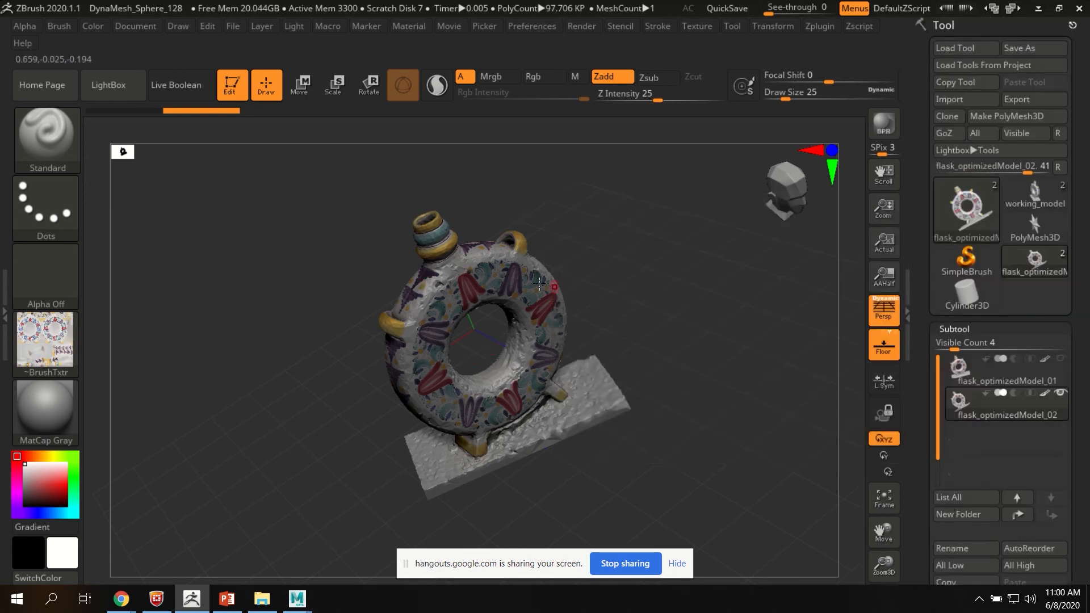
scroll(923, 345, down, 3)
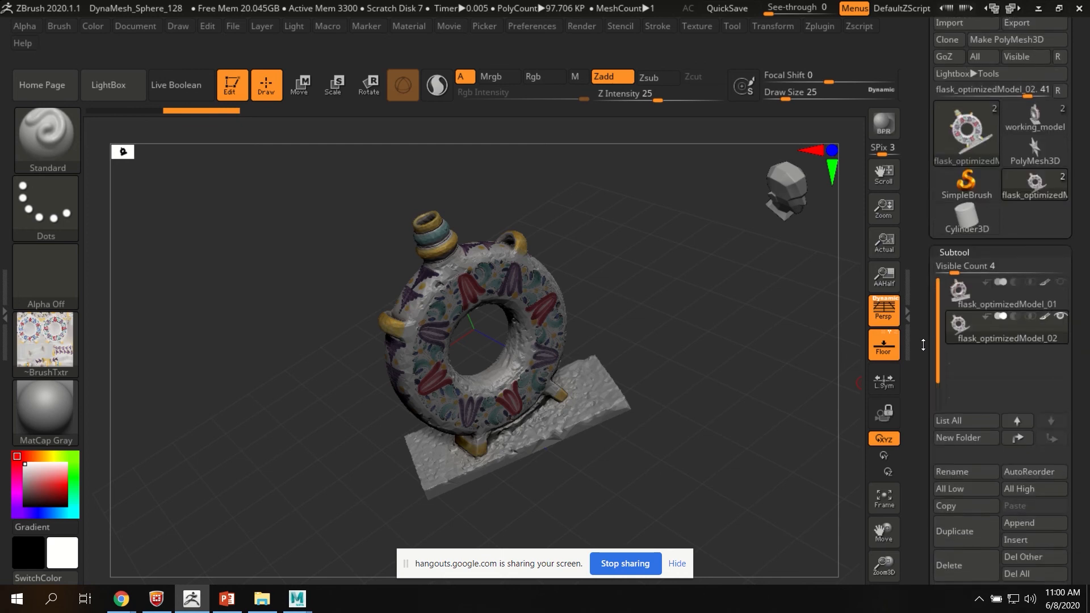
scroll(923, 345, down, 2)
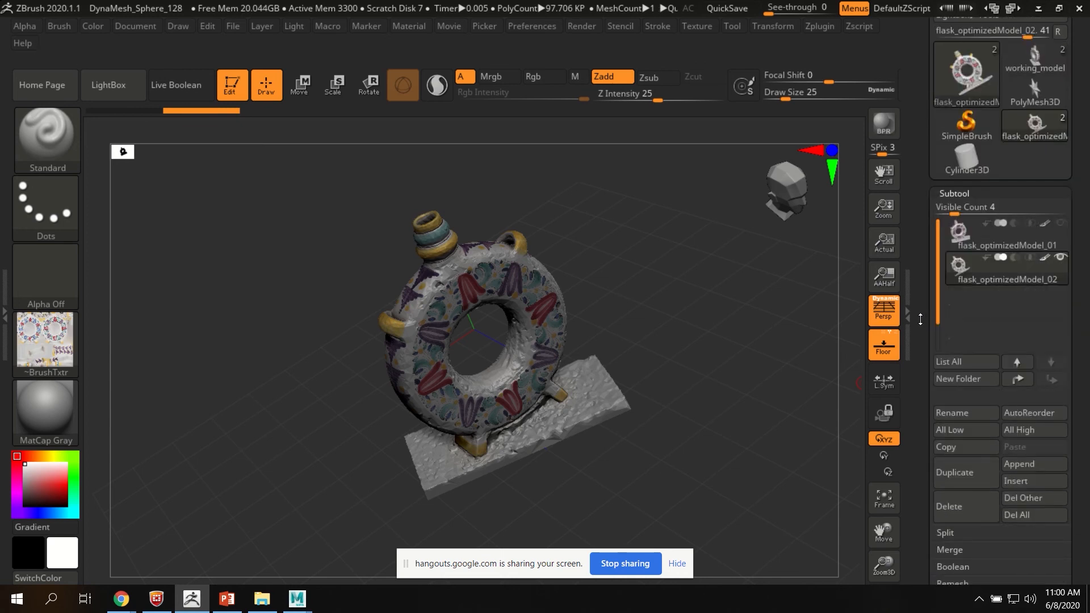
scroll(921, 319, up, 5)
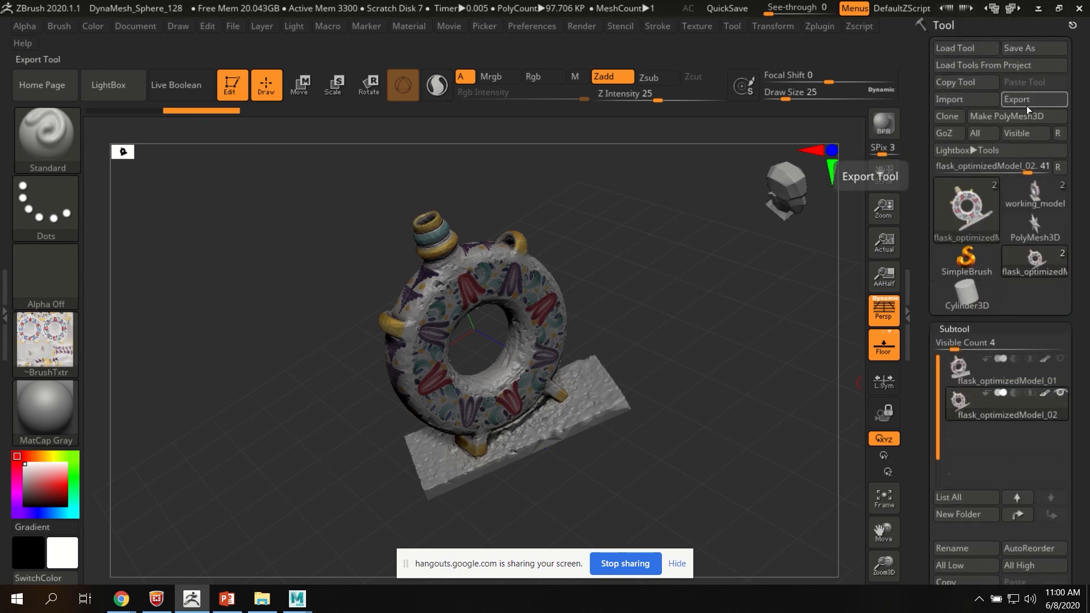
click(1038, 8)
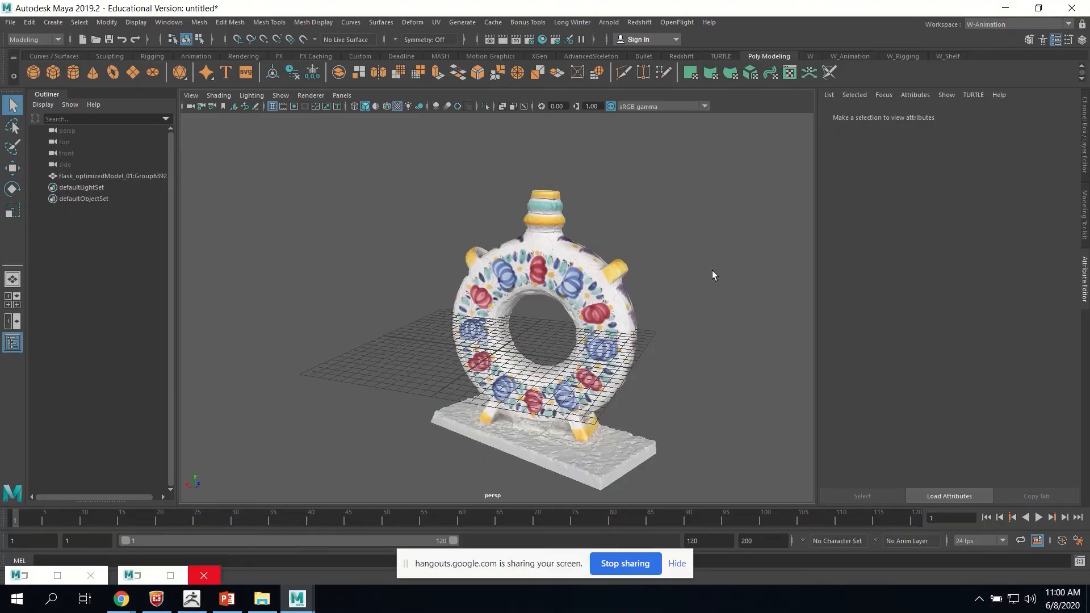
Open flask_optimizedModel_01.mtl from the FlaskScan folder in Notepad, check its map_Kd texture reference, and close the file.
click(262, 599)
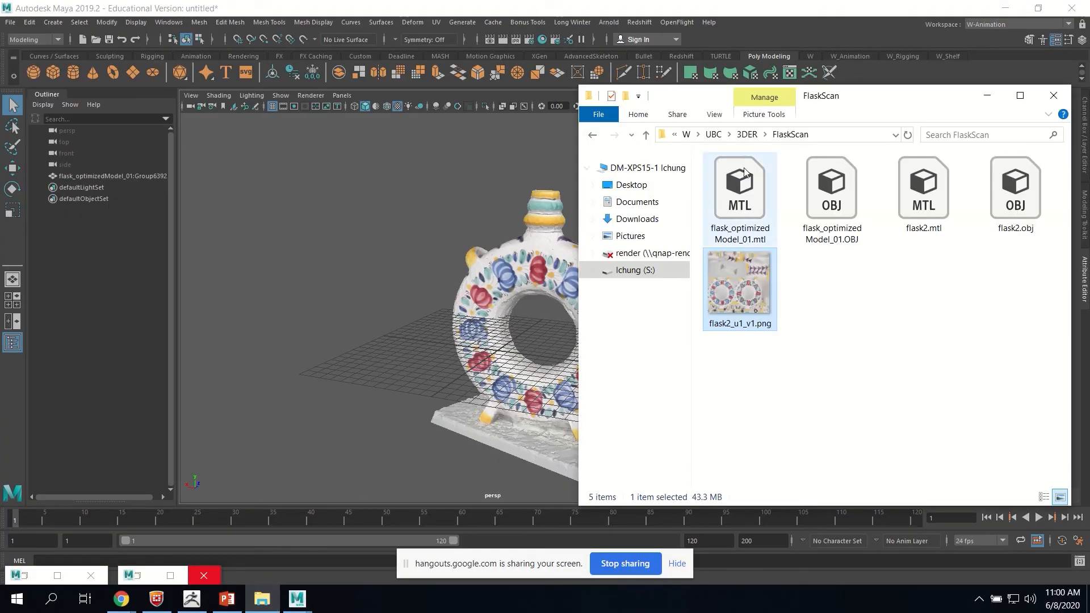
drag(839, 97, 736, 90)
click(720, 353)
click(645, 202)
right_click(649, 196)
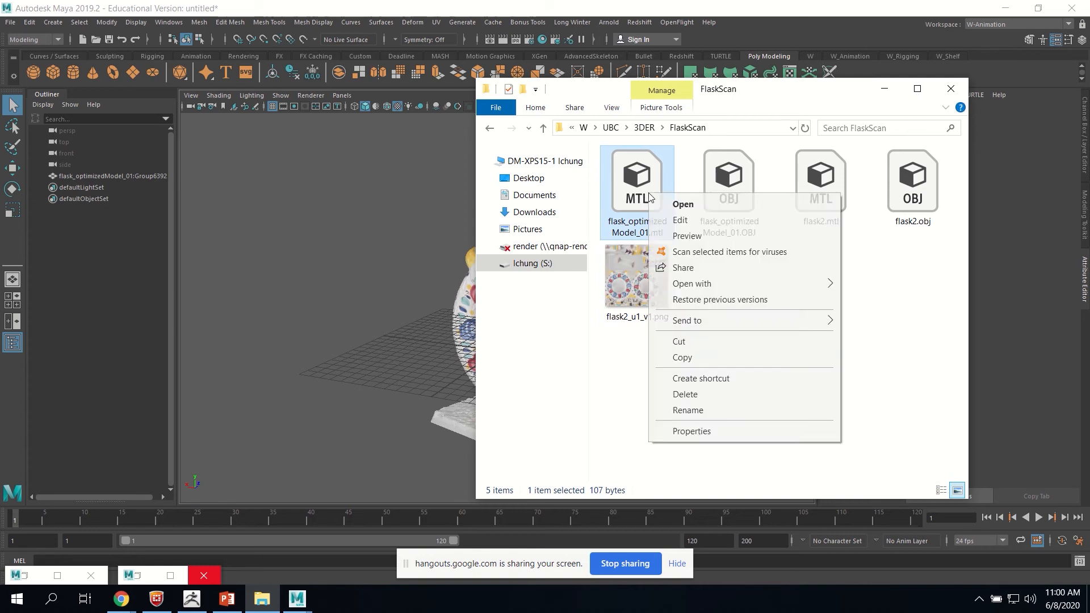
mouse_move(796, 283)
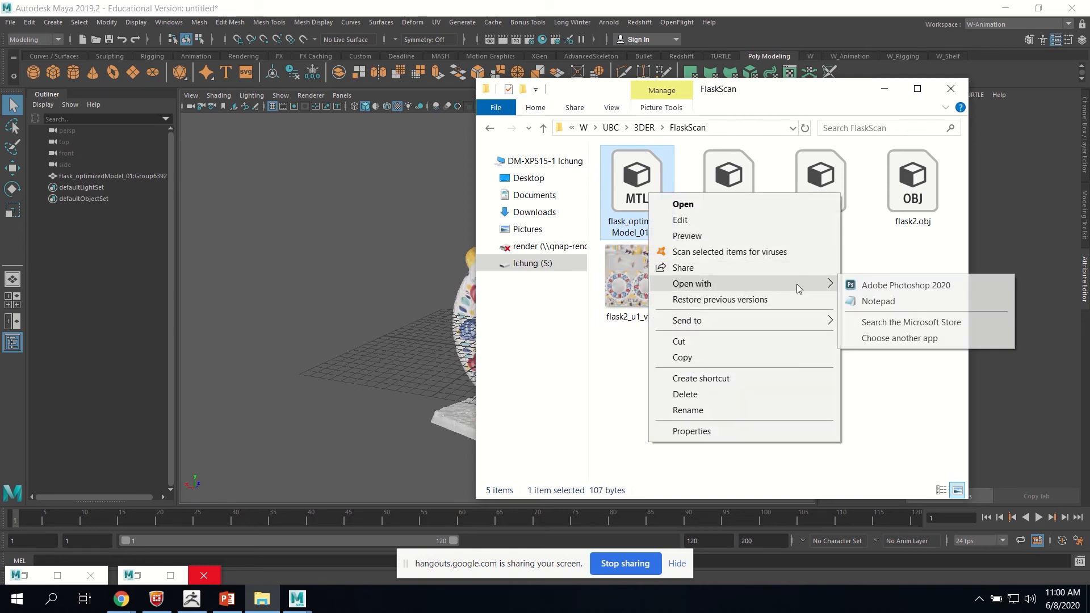
click(876, 300)
drag(420, 238, 315, 230)
drag(362, 151, 260, 188)
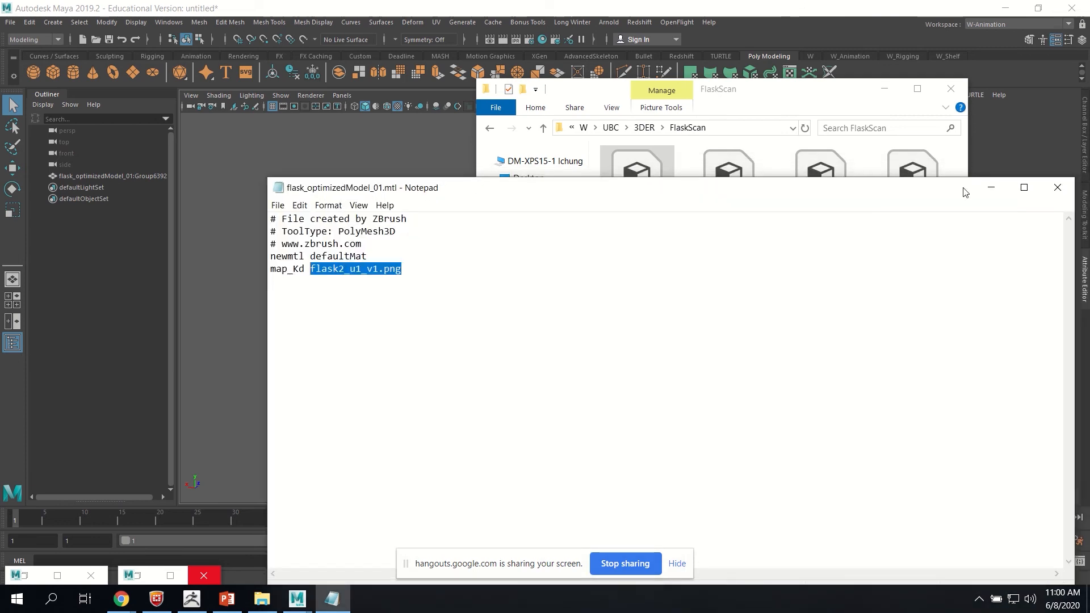
click(1058, 187)
click(709, 322)
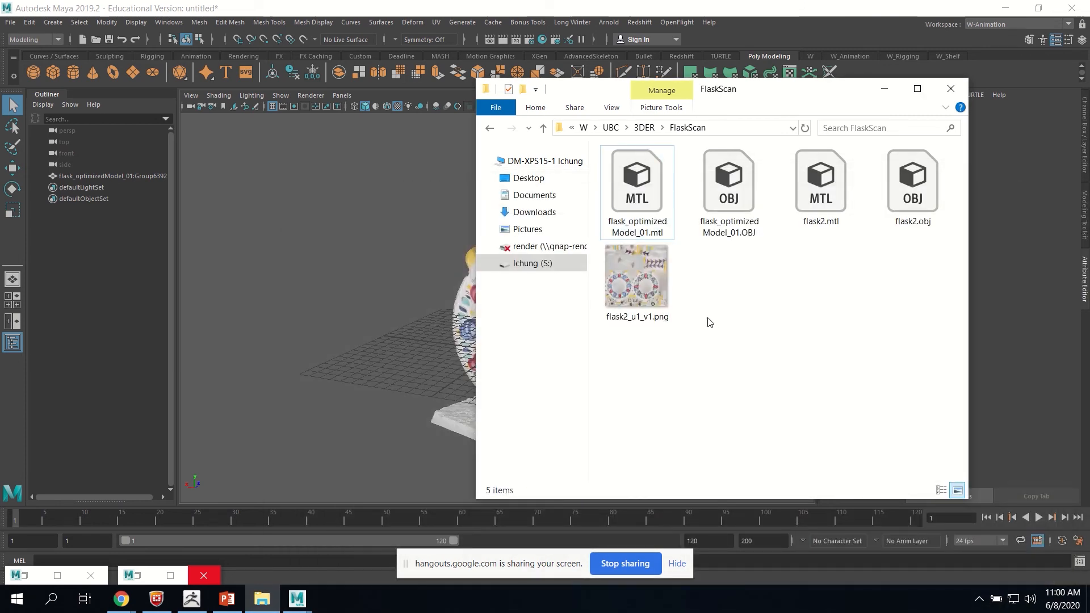
Return to Maya and examine the textured flask and its base from the front, side, above and underneath.
click(276, 5)
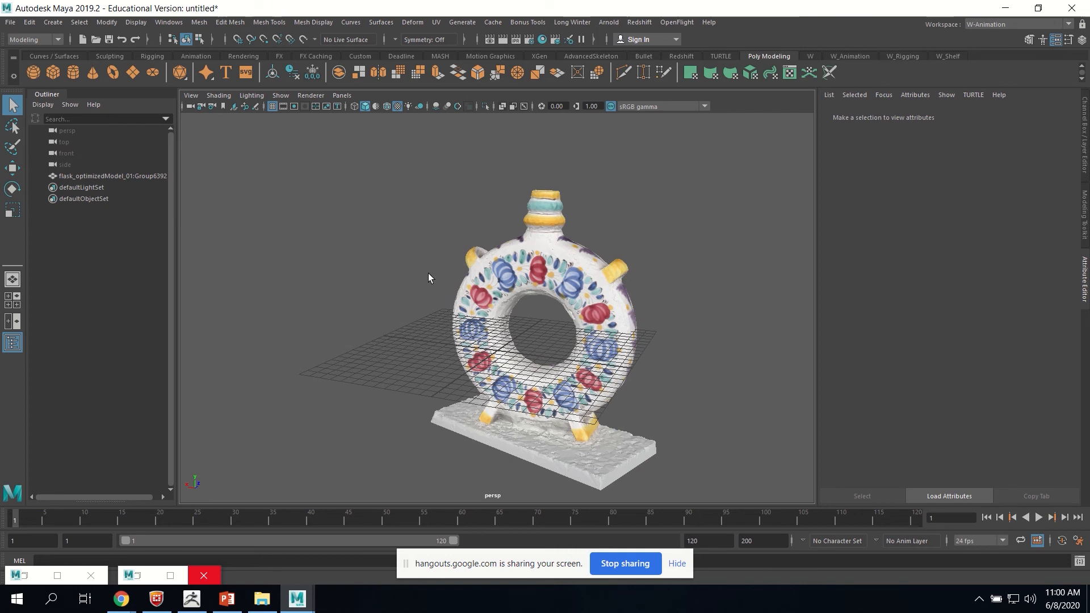
right_click(442, 284)
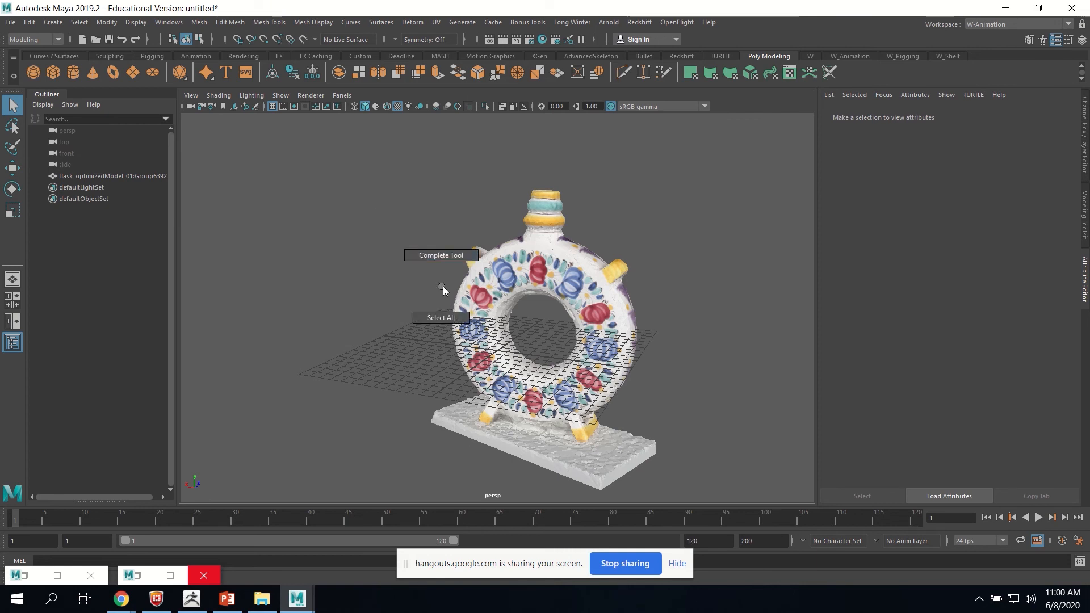
alt+drag(443, 289, 498, 260)
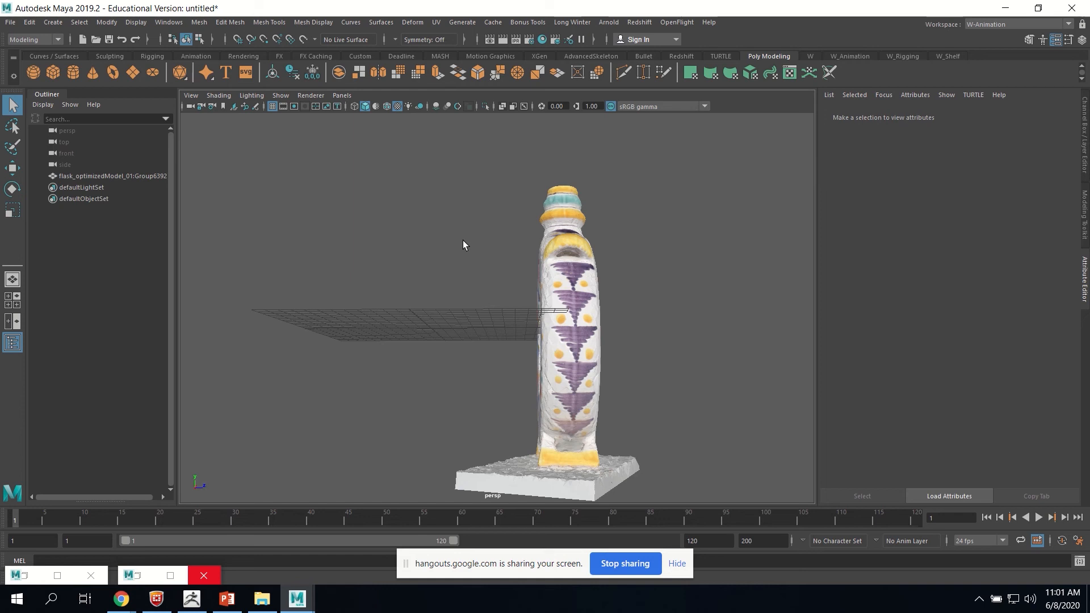
alt+drag(470, 305, 617, 325)
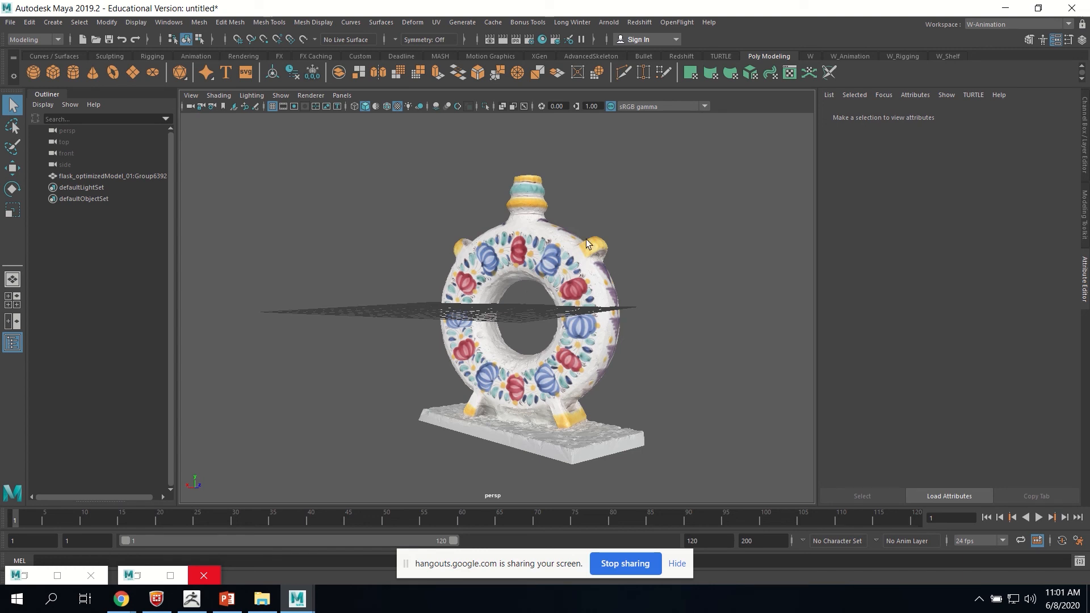
alt+drag(492, 207, 479, 301)
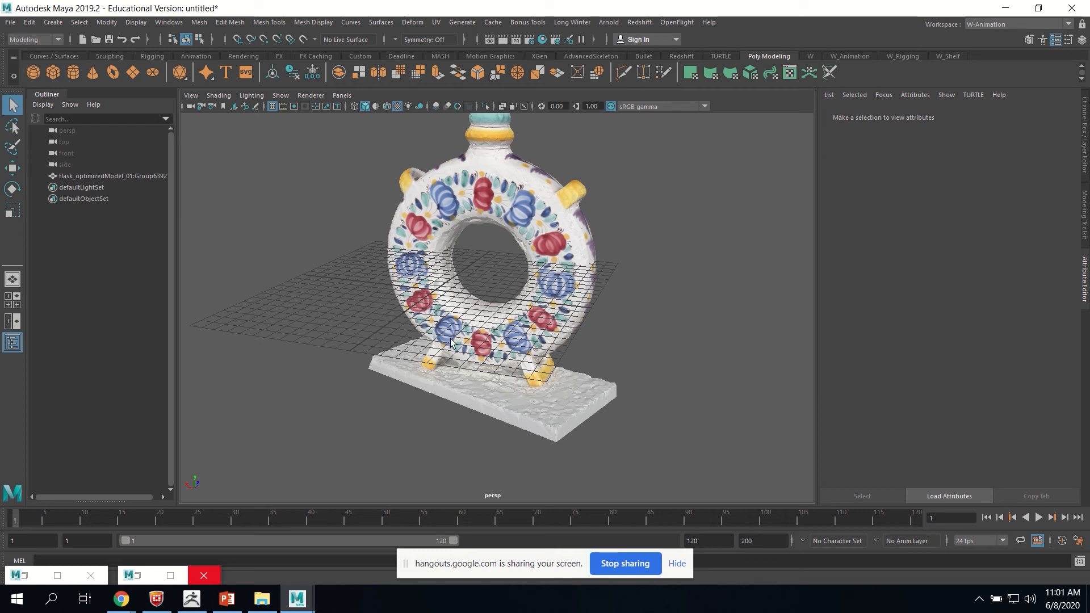
alt+drag(508, 325, 456, 328)
alt+drag(452, 244, 409, 376)
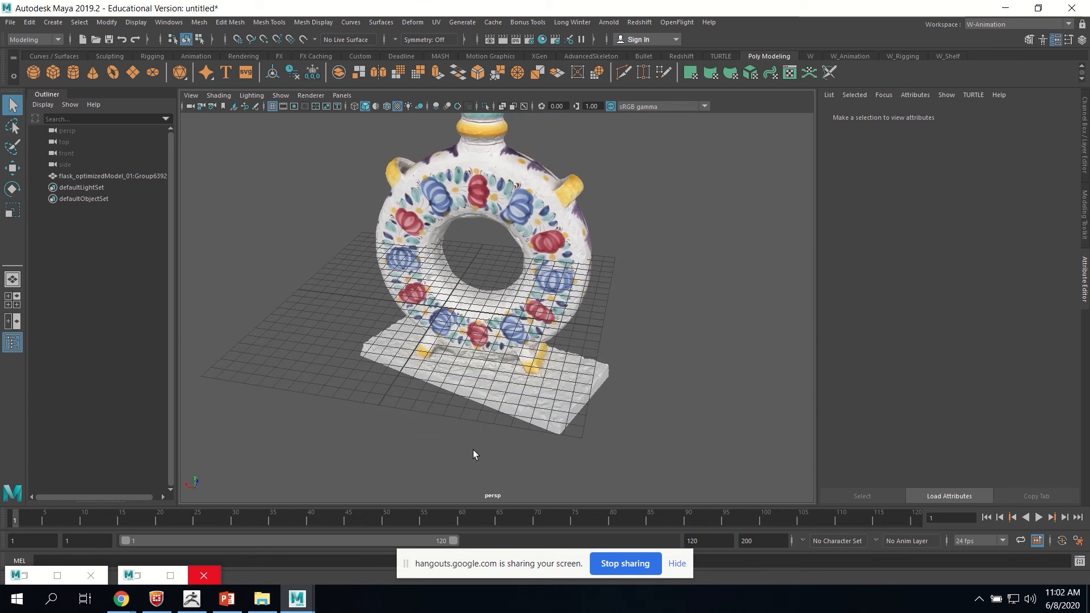
alt+drag(376, 382, 422, 421)
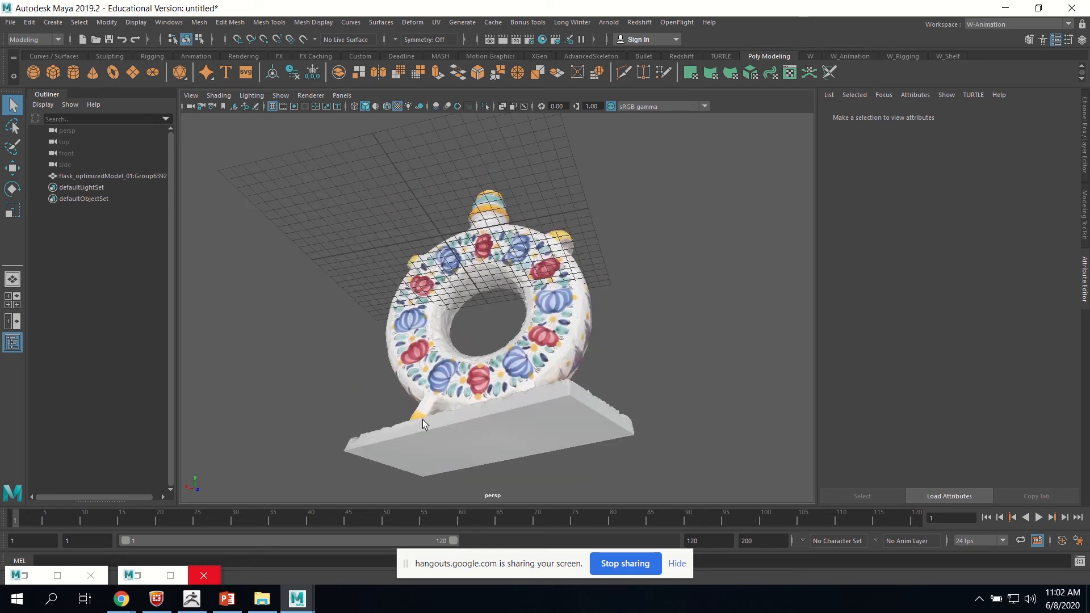
alt+drag(509, 421, 456, 399)
alt+drag(564, 370, 407, 393)
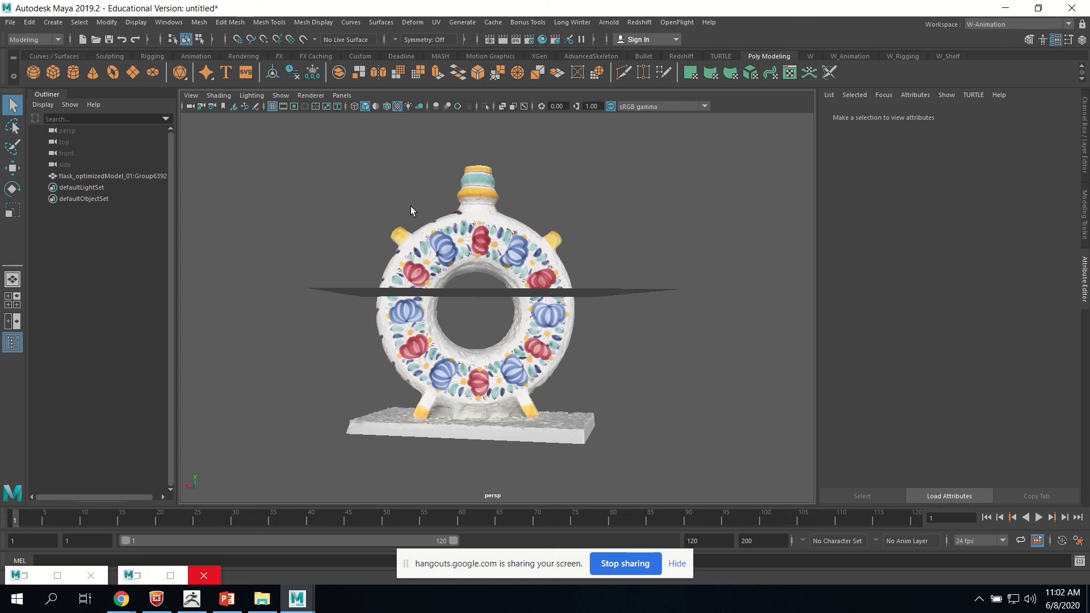
Switch to ZBrush and use the SelectLasso brush to hide the base and feet of flask_optimizedModel_02, leaving the flask body.
click(192, 599)
mouse_move(409, 366)
mouse_down()
mouse_move(392, 284)
mouse_move(398, 307)
mouse_move(454, 321)
mouse_move(541, 319)
mouse_move(397, 390)
mouse_move(528, 278)
mouse_move(465, 228)
mouse_move(446, 240)
mouse_up()
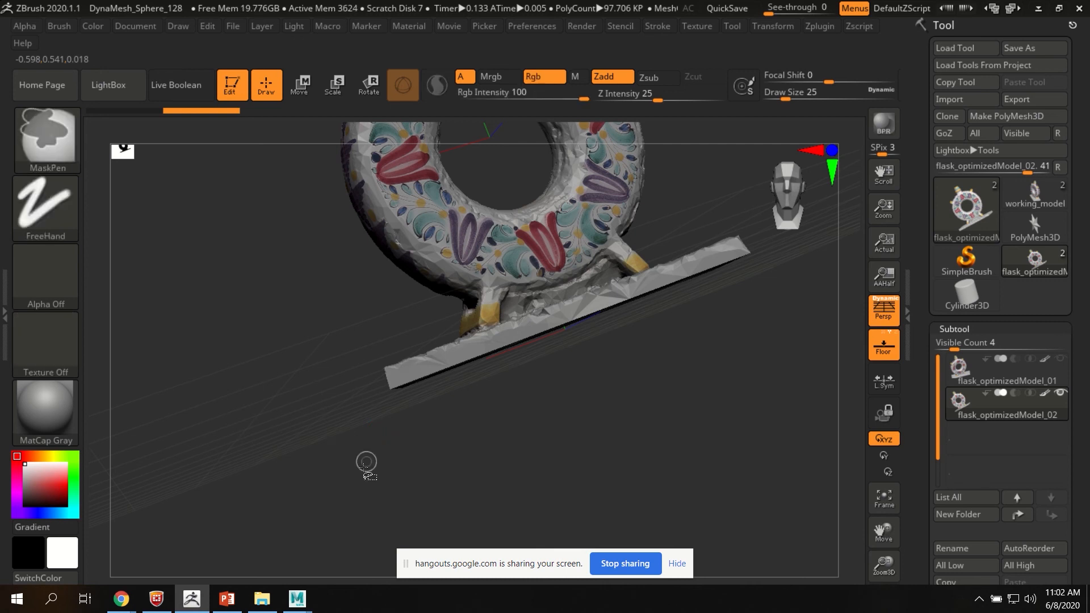
mouse_move(353, 486)
ctrl+mouse_down()
mouse_move(704, 256)
mouse_move(539, 353)
ctrl+mouse_up()
ctrl+shift+drag(372, 475, 673, 292)
click(34, 142)
click(134, 147)
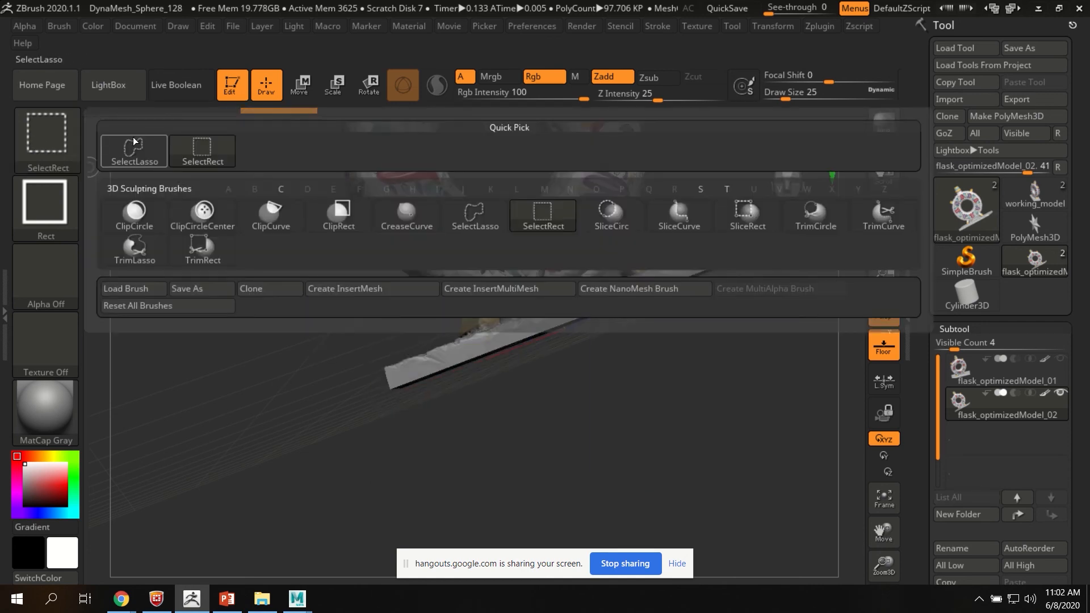
mouse_move(373, 489)
ctrl+shift+mouse_down()
mouse_move(426, 333)
mouse_move(494, 286)
mouse_move(710, 228)
mouse_move(773, 278)
mouse_move(401, 445)
ctrl+shift+mouse_up()
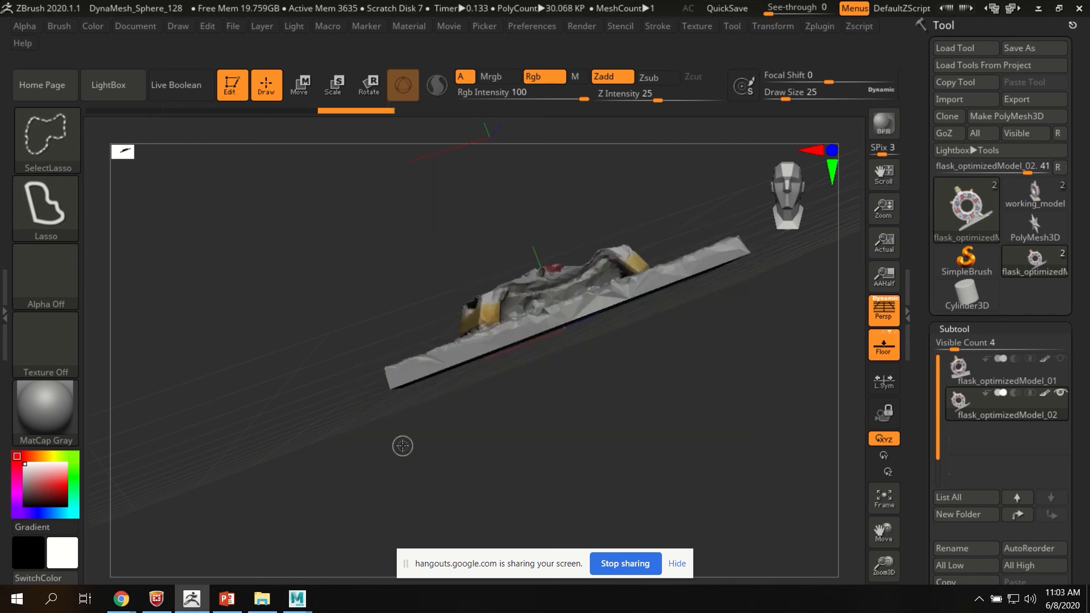
mouse_move(693, 389)
ctrl+shift+mouse_down()
mouse_move(674, 387)
mouse_move(574, 448)
mouse_move(653, 320)
ctrl+shift+mouse_up()
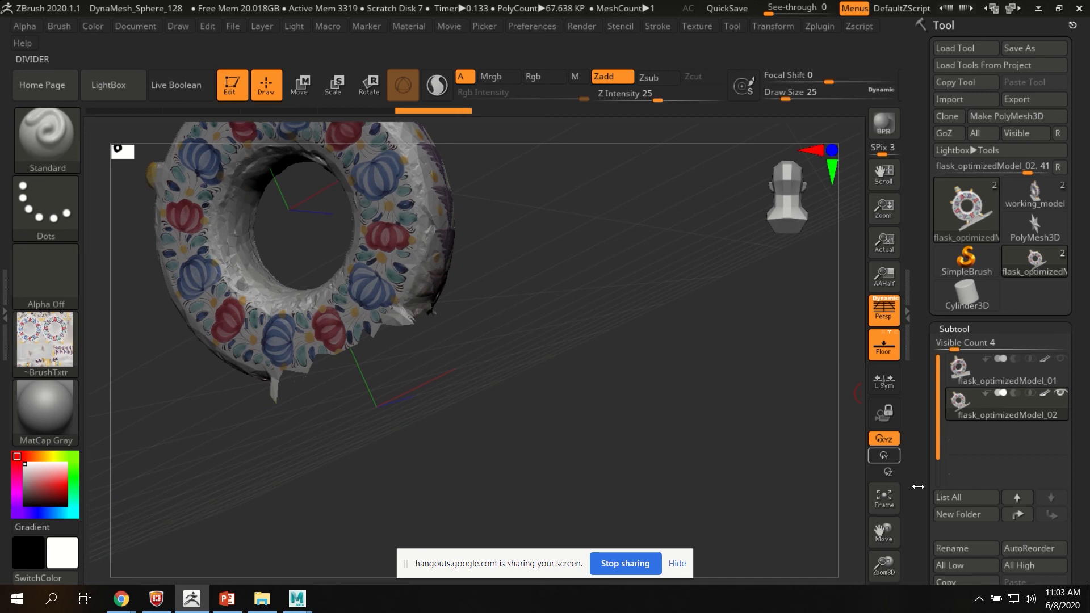
Delete the hidden base geometry using the Modify Topology options and inspect the open underside of the flask.
drag(926, 341, 932, 274)
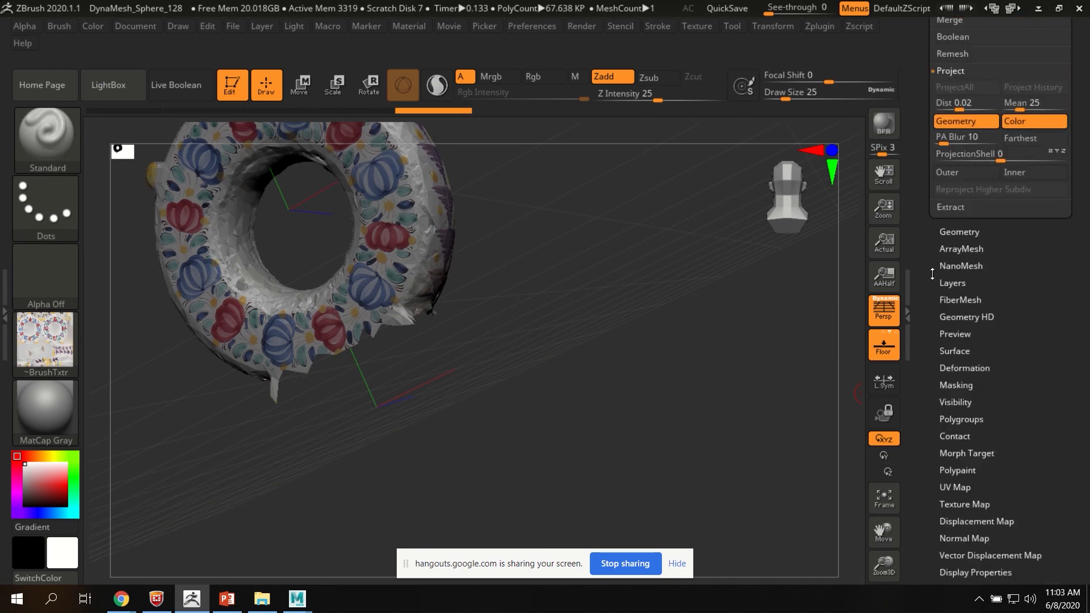
click(958, 247)
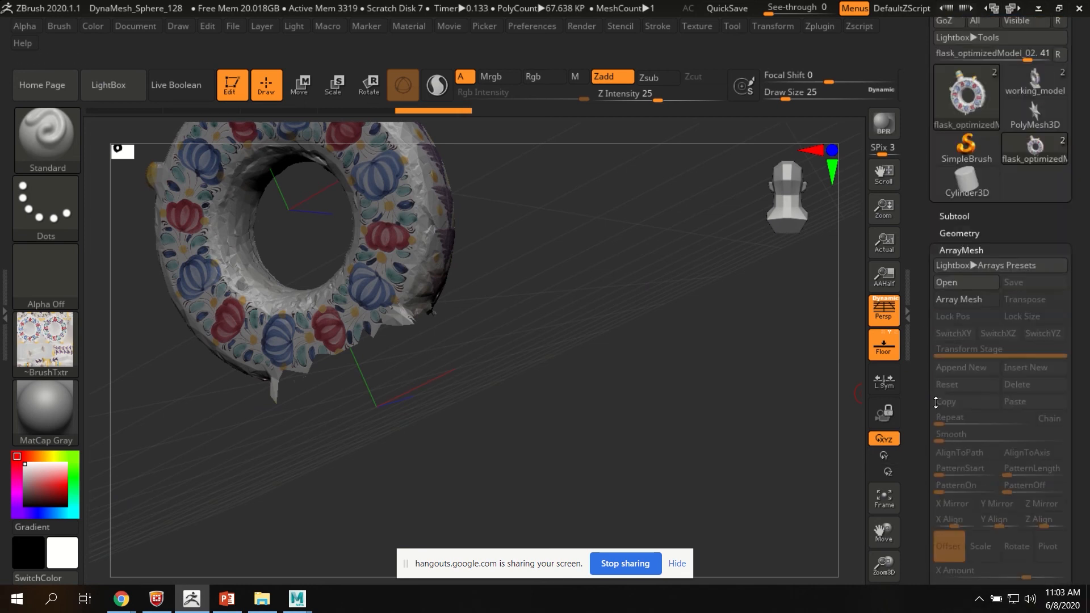
click(959, 199)
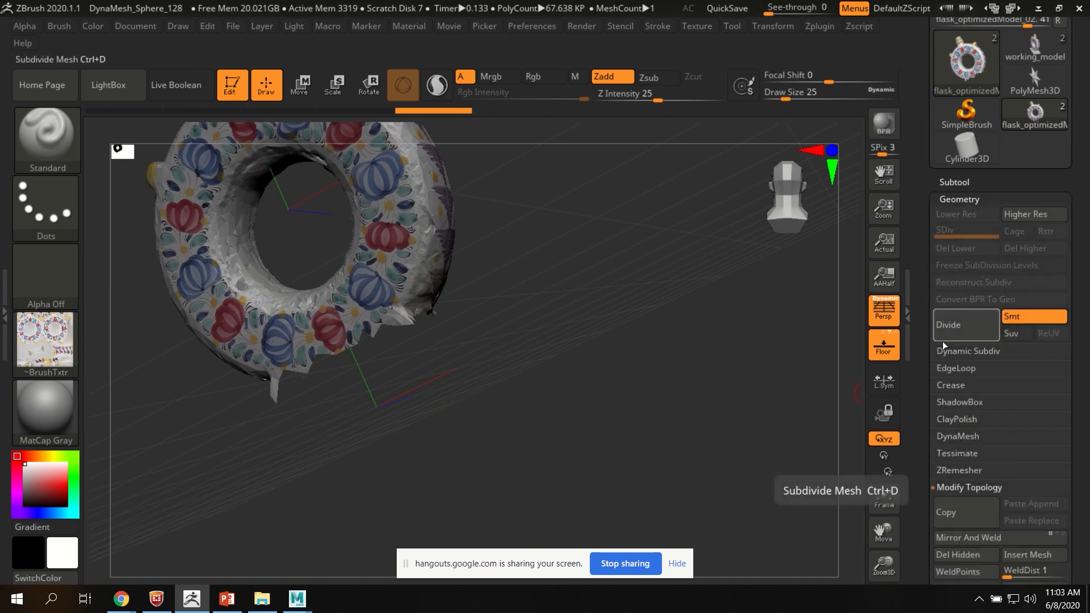
drag(930, 510, 934, 296)
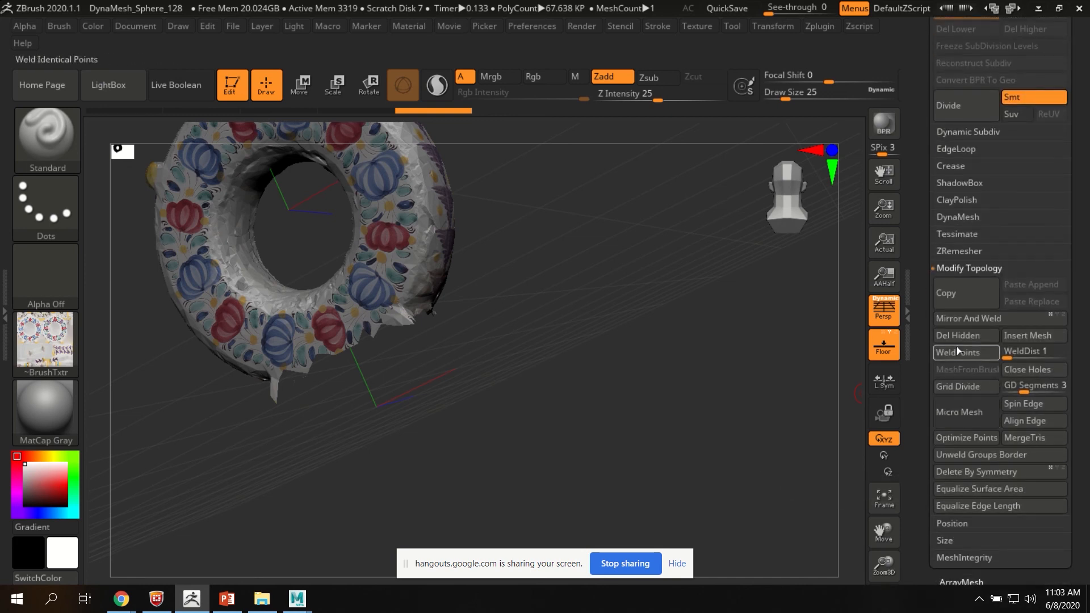
drag(357, 419, 443, 272)
Turn on Double in the flask's display properties so both sides of its surface are drawn.
drag(914, 499, 919, 355)
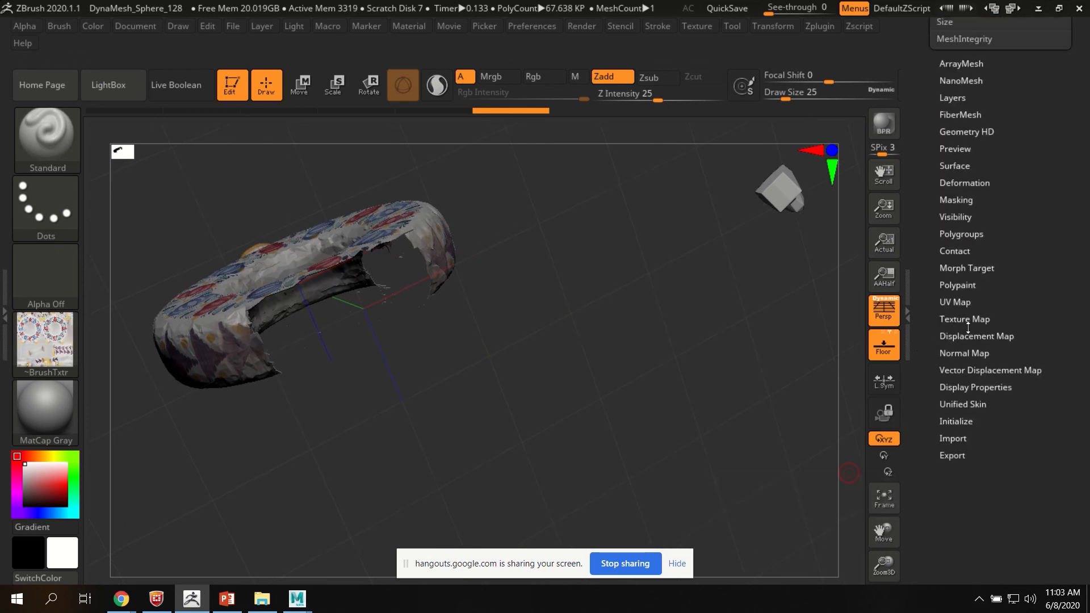
click(969, 386)
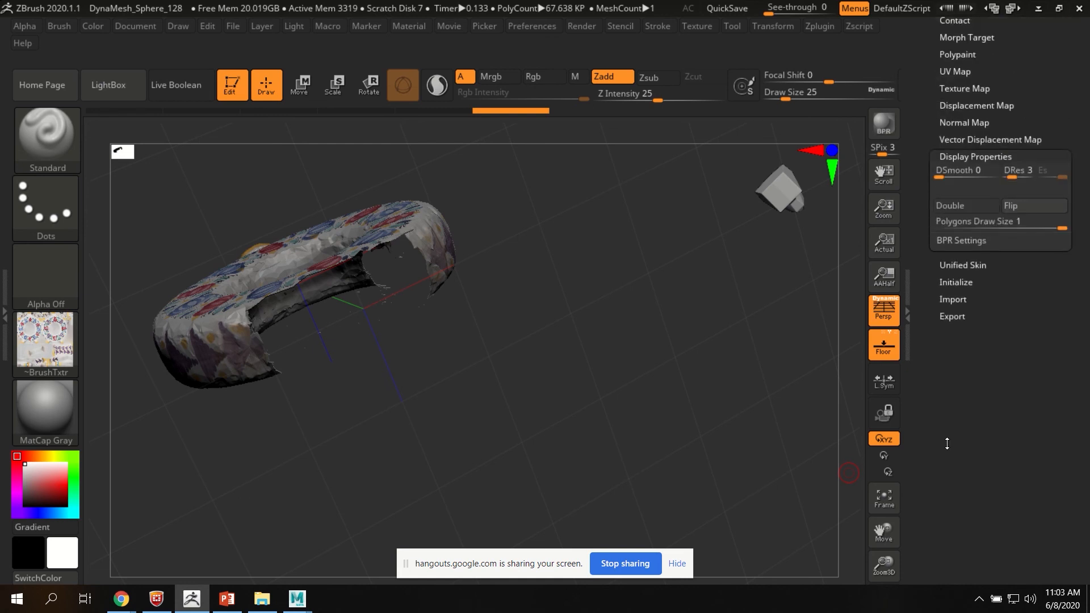
click(966, 315)
drag(568, 307, 419, 397)
Try to fill the cut opening under the flask with Close Holes in the Modify Topology options.
drag(937, 207, 926, 250)
click(954, 329)
drag(437, 416, 409, 369)
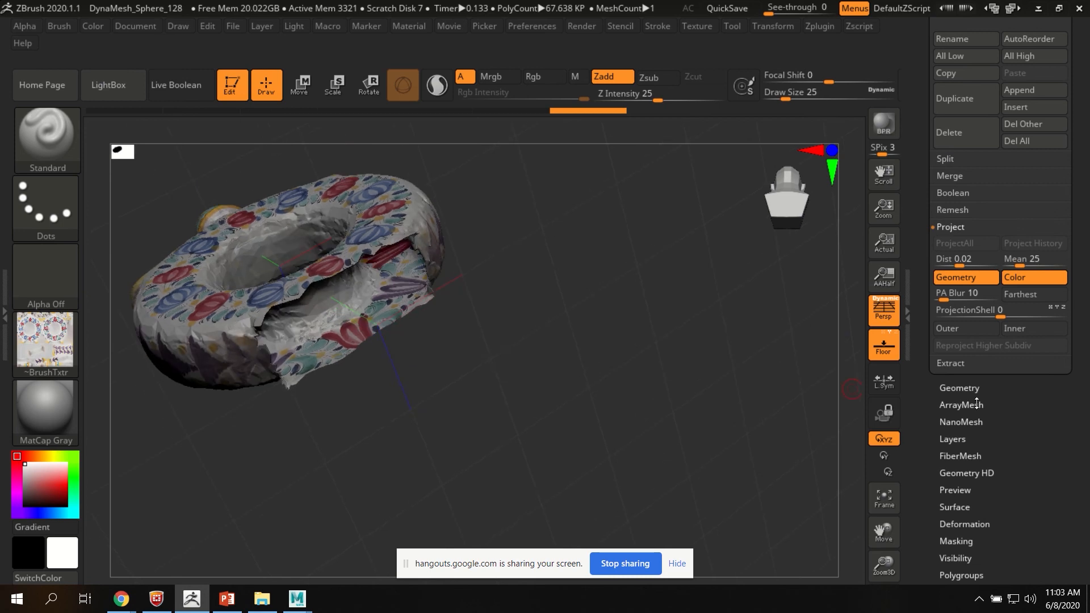
click(957, 388)
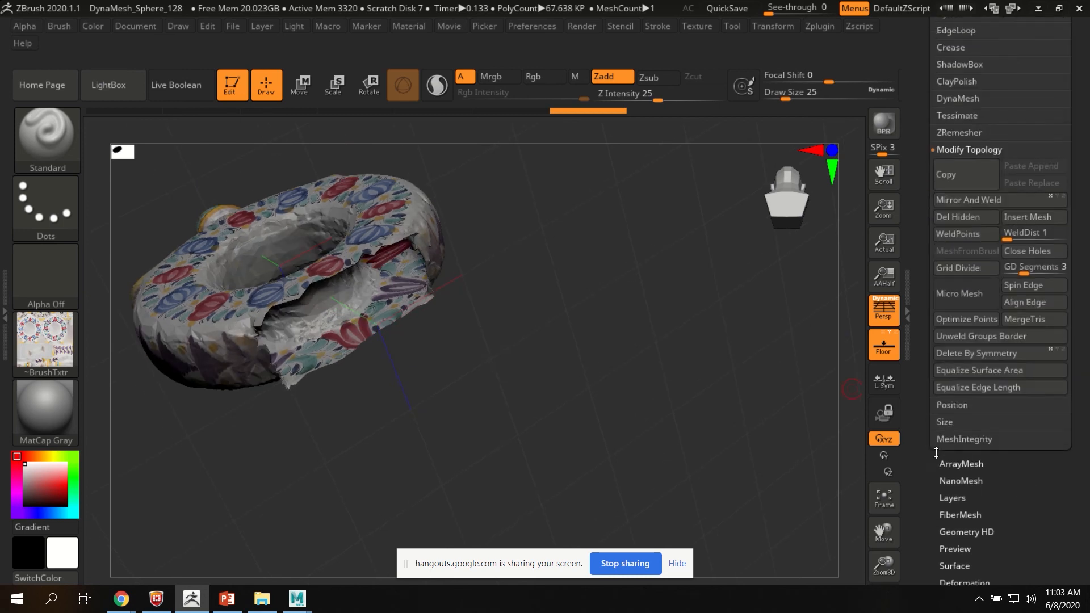
click(1026, 281)
drag(611, 294, 386, 388)
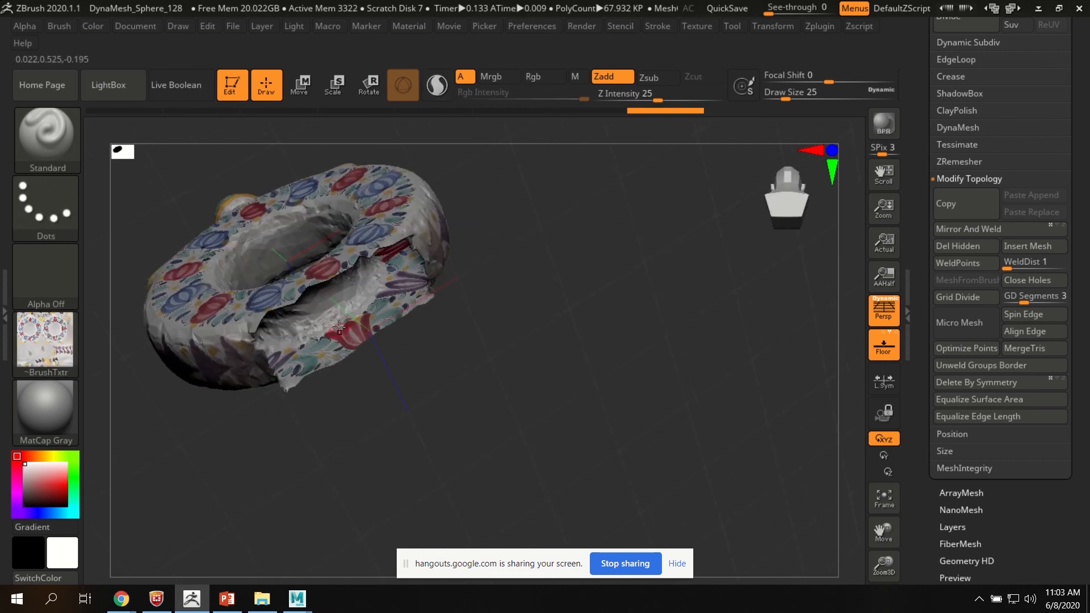
Choose the ZModeler brush for repairing the open edge of the flask by hand.
mouse_move(339, 324)
mouse_down()
mouse_move(341, 287)
mouse_move(577, 388)
mouse_move(398, 284)
mouse_up()
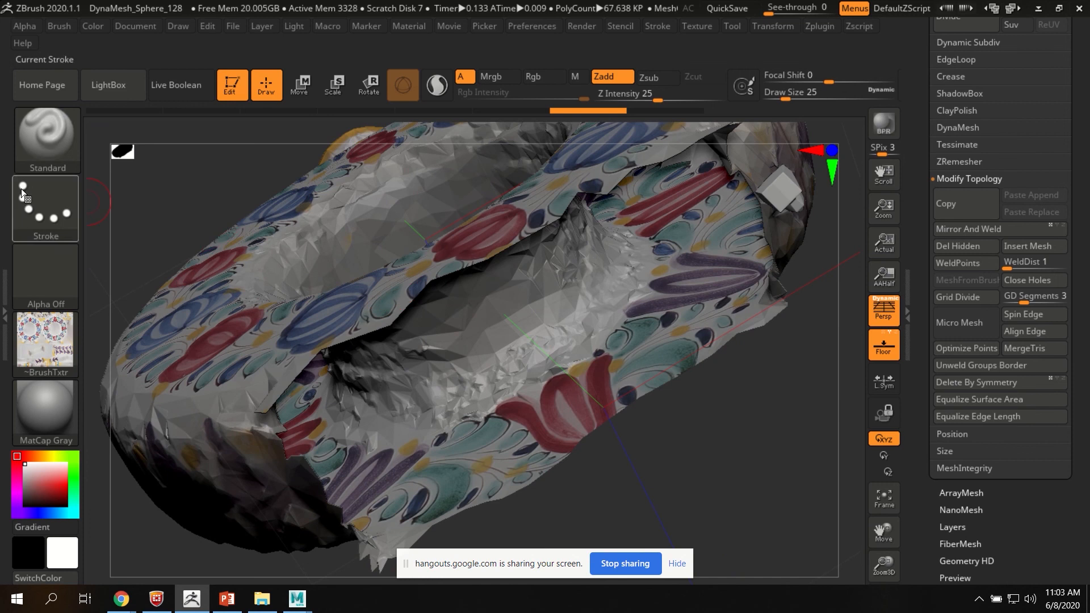
click(36, 145)
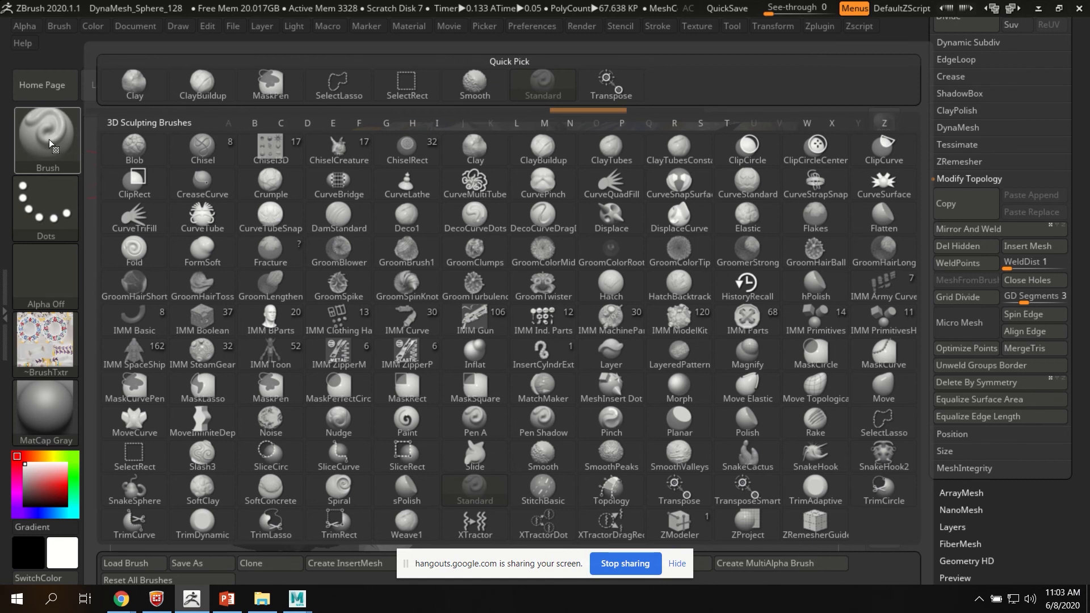
click(884, 123)
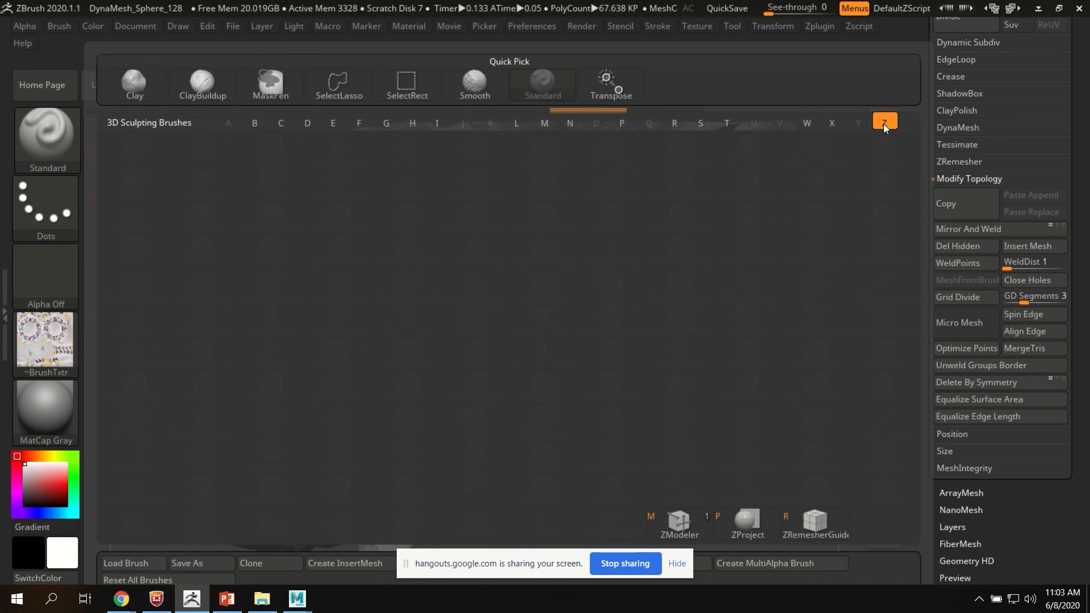
click(671, 531)
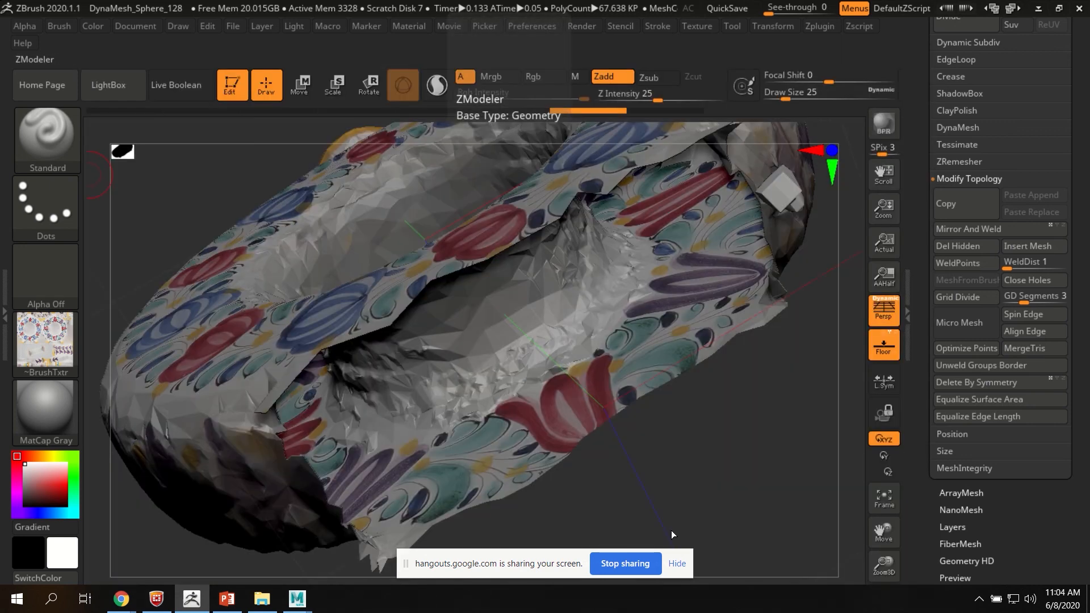
Set the ZModeler edge action to Extrude with the Edge target at the flask's cut border.
right_drag(349, 305, 397, 349)
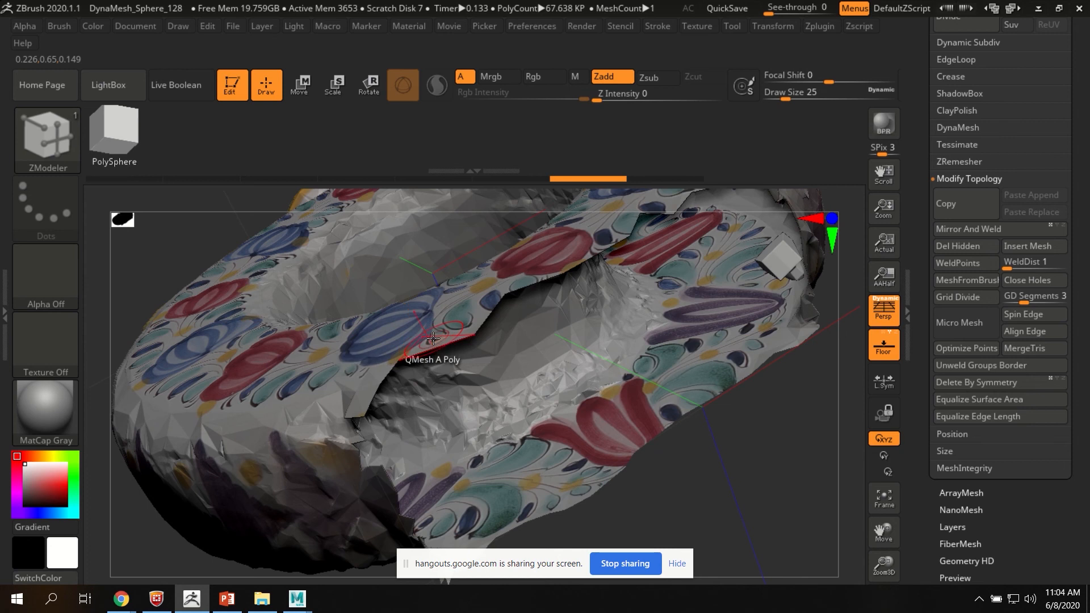
mouse_move(429, 343)
right_down()
mouse_move(447, 365)
mouse_move(428, 382)
mouse_move(444, 379)
mouse_move(441, 339)
right_up()
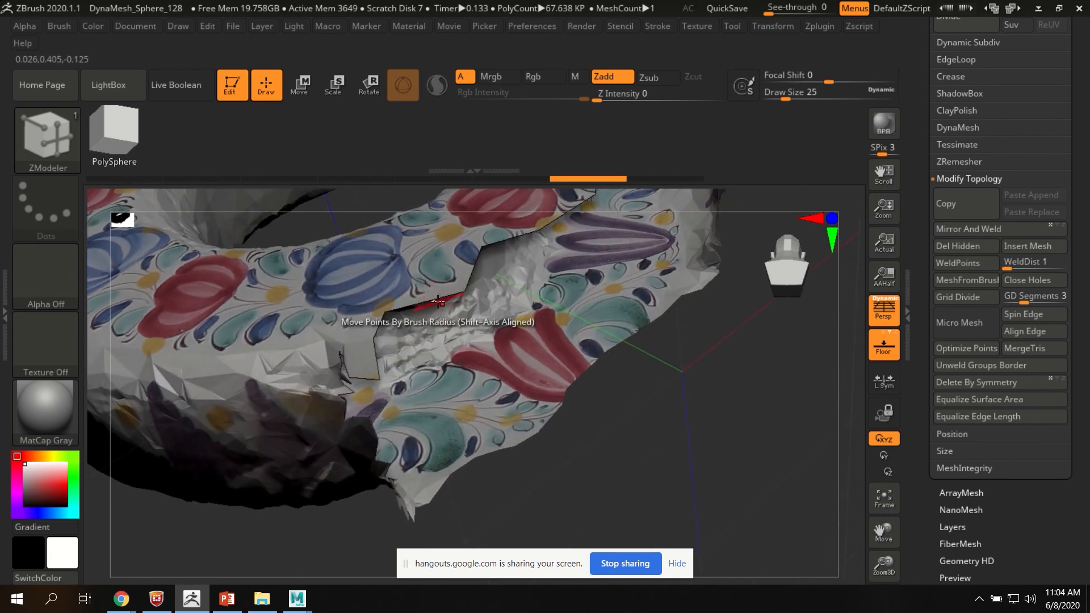
mouse_move(437, 301)
right_down()
mouse_move(466, 329)
mouse_move(457, 330)
right_up()
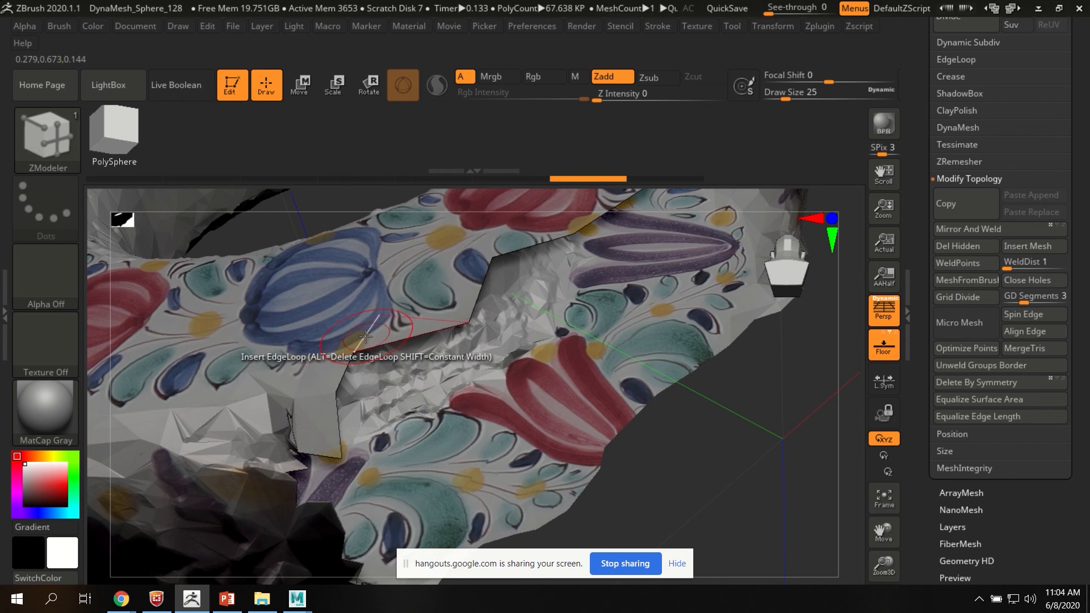
key(space)
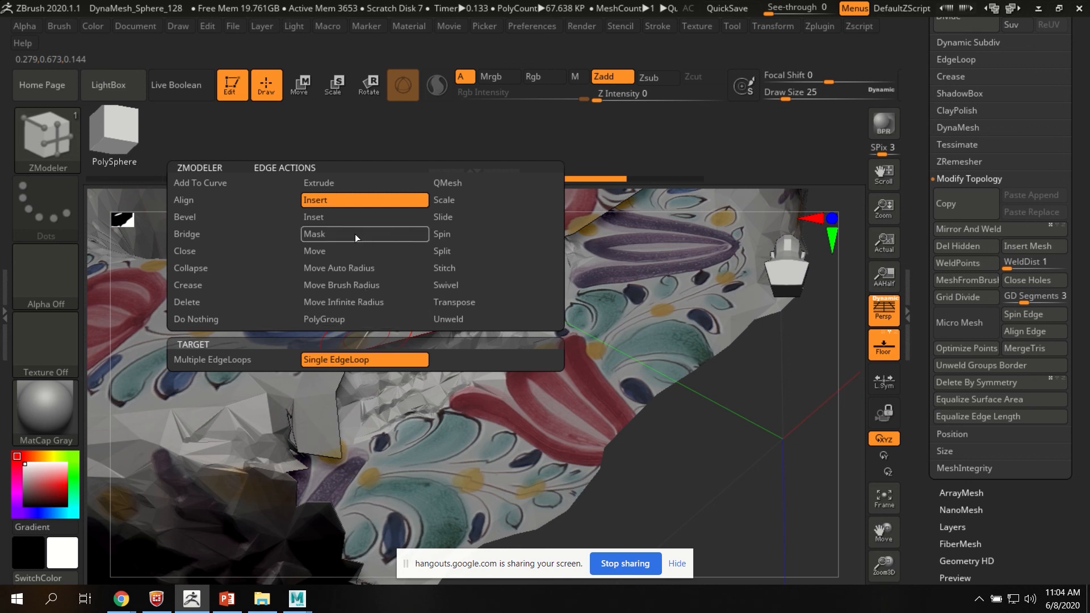
click(329, 187)
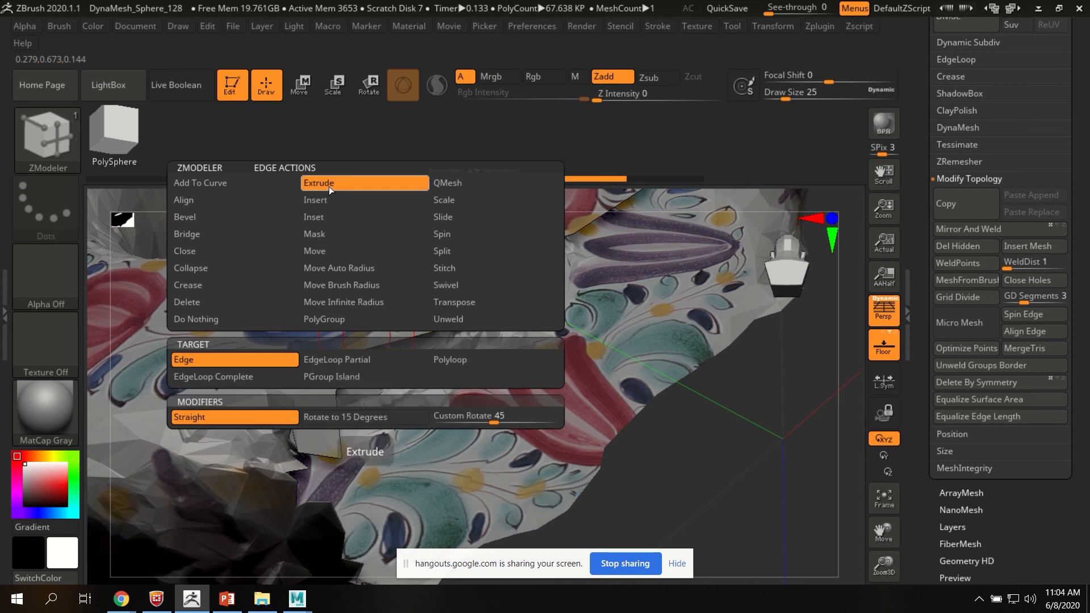
Set the ZModeler edge action to Bridge with the Edges target.
click(209, 235)
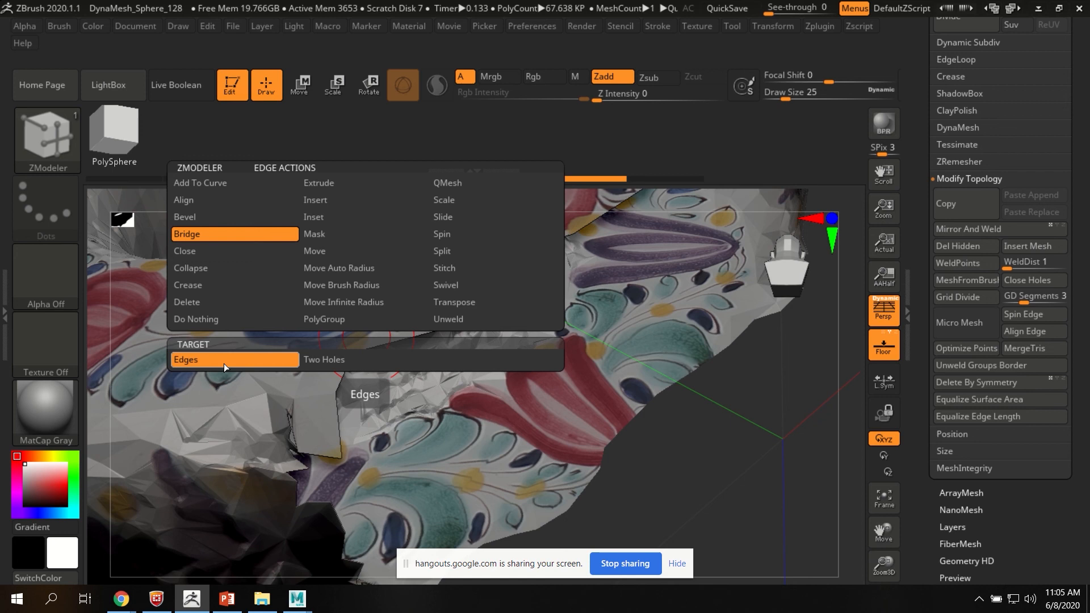
click(331, 363)
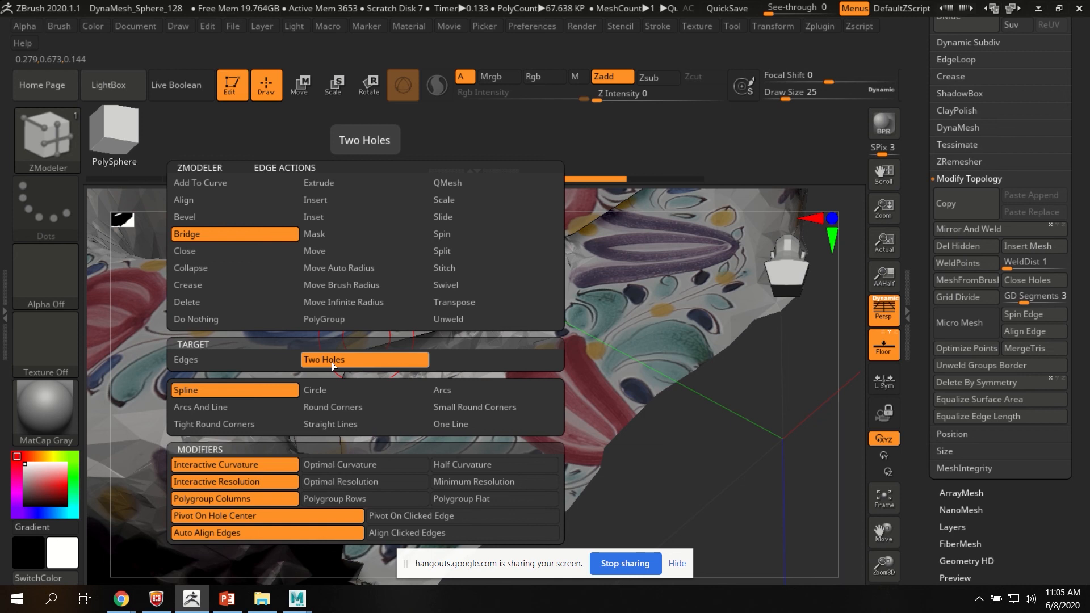
click(255, 355)
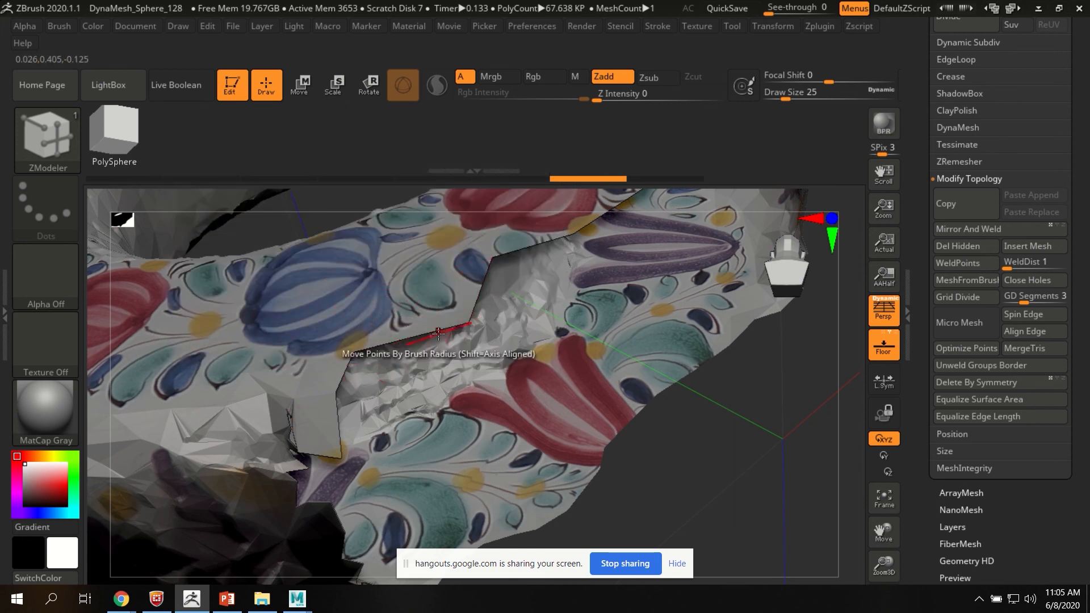
Try bridging opposite border edges across the flask's cut opening, and undo each bridge.
click(406, 336)
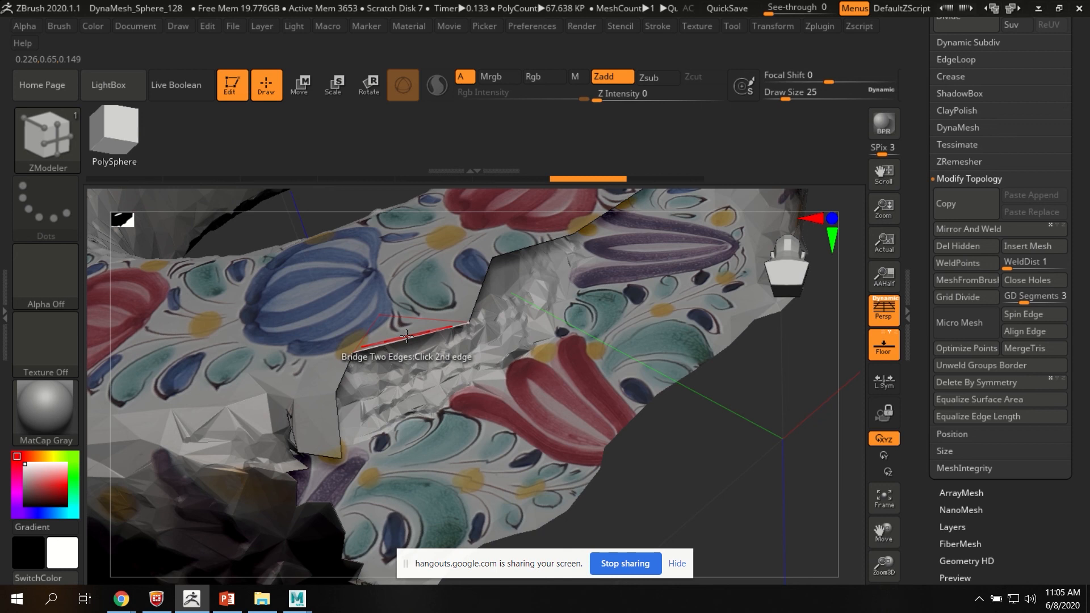
click(546, 454)
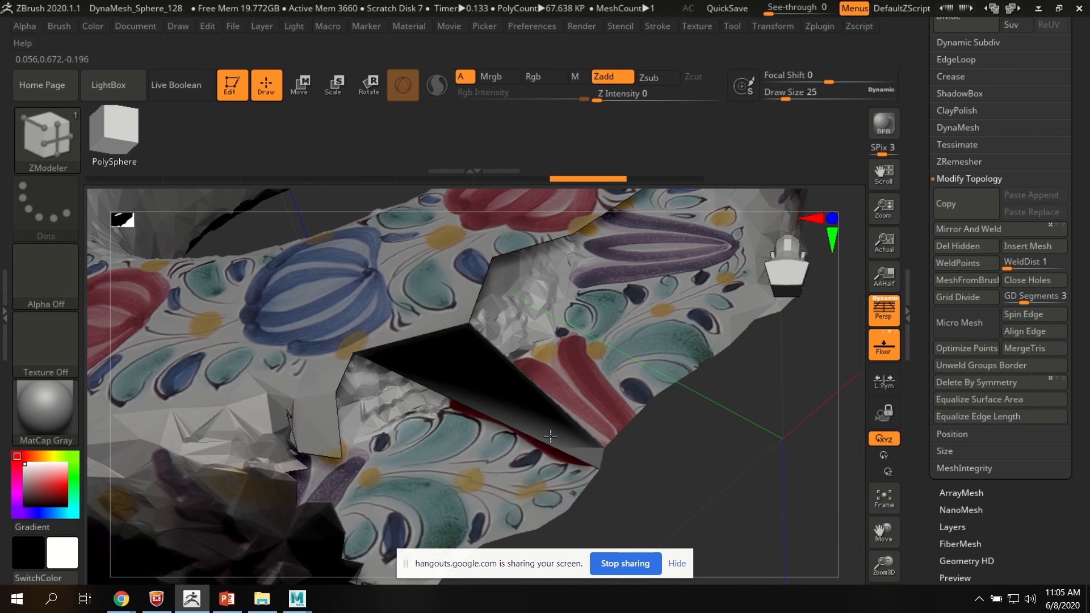
key(ctrl+z)
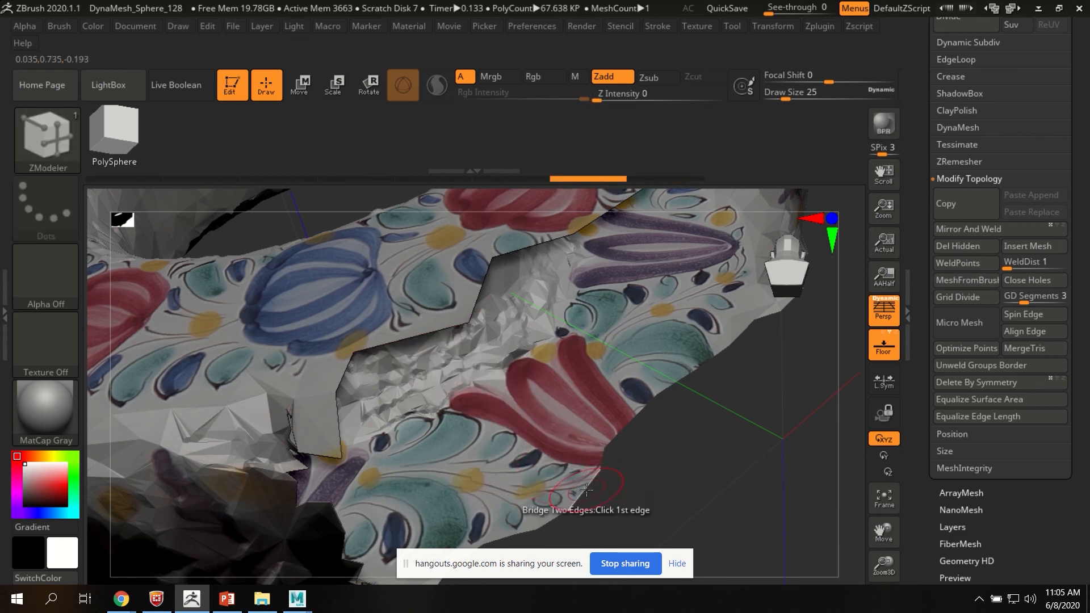
right_drag(568, 479, 454, 315)
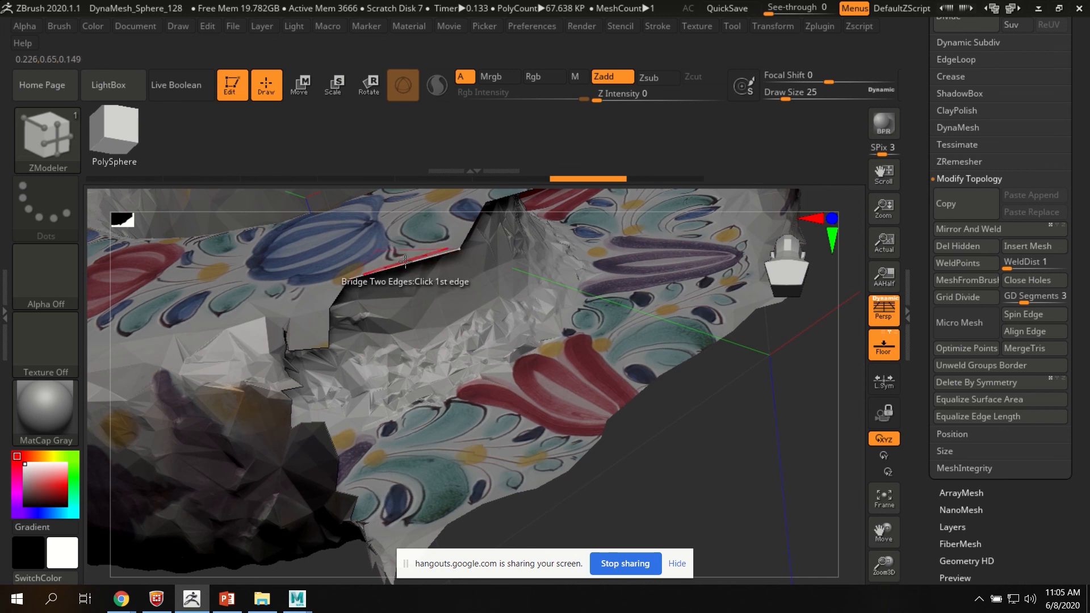
click(546, 482)
mouse_move(449, 472)
right_down()
mouse_move(398, 424)
mouse_move(430, 491)
right_up()
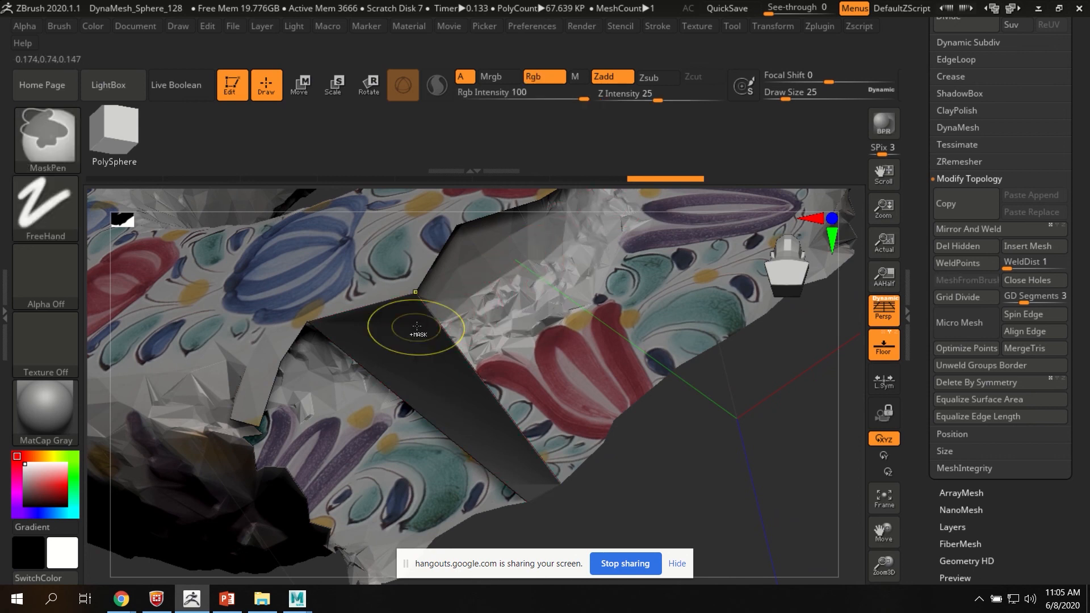
key(ctrl+z)
key(ctrl+z)
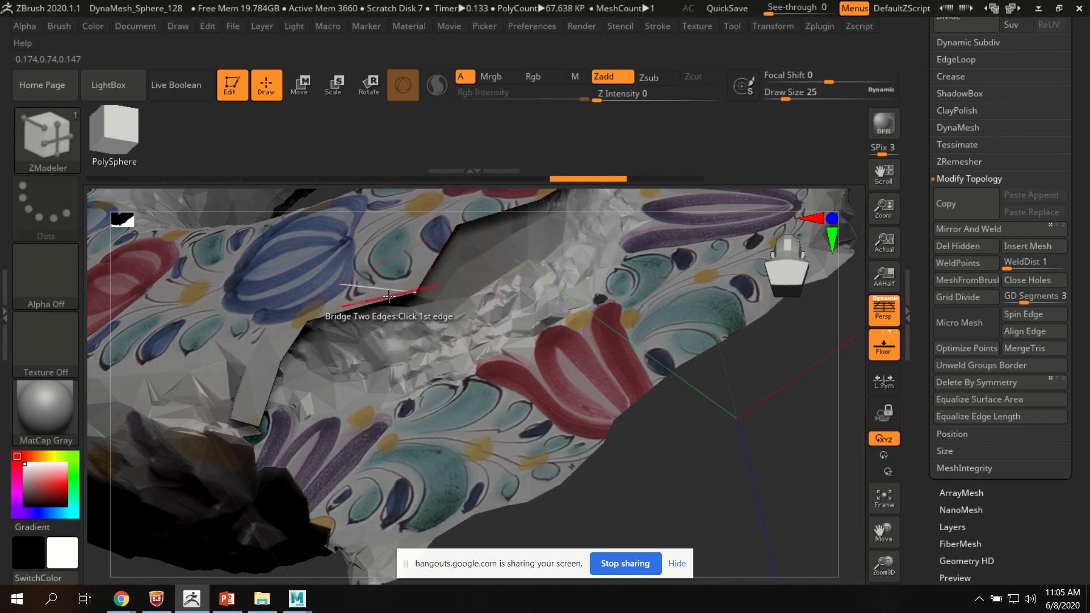
Switch the Bridge target to Two Holes with the Spline option and try to bridge the cut opening from its border edges.
key(space)
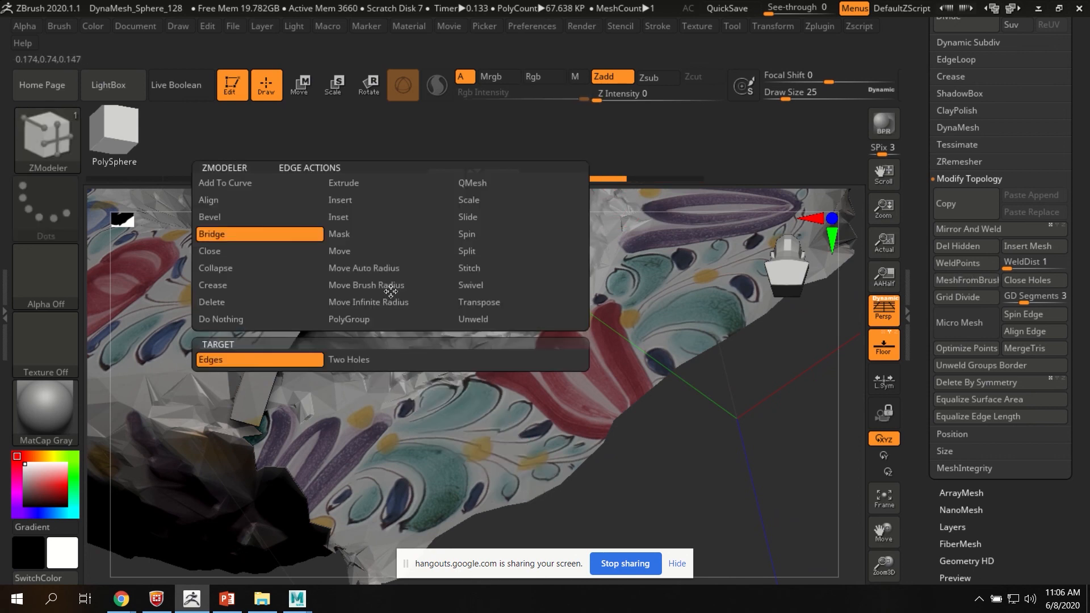
click(356, 361)
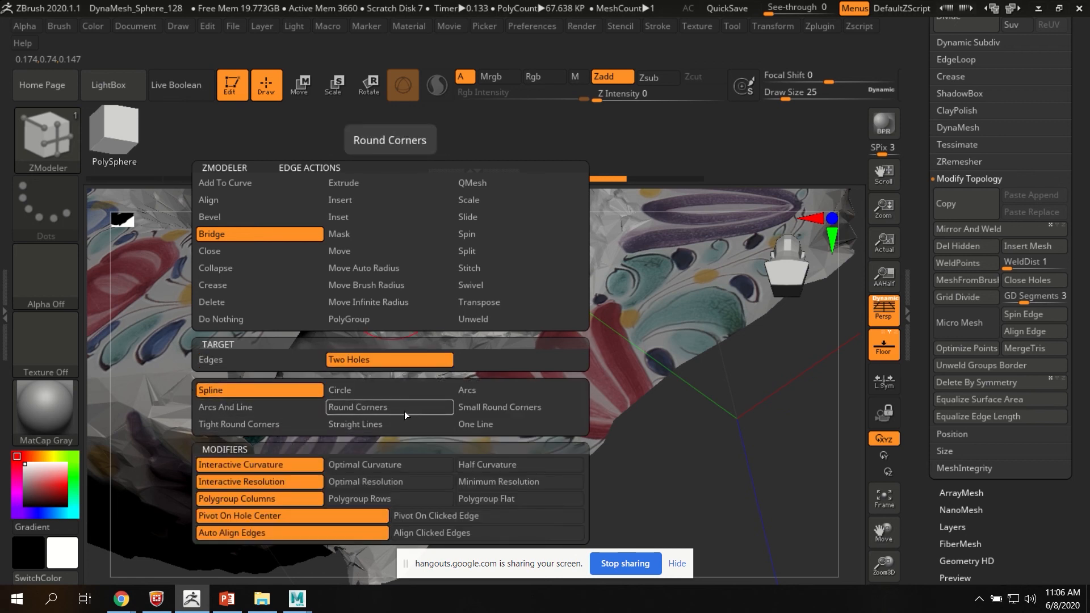
click(295, 397)
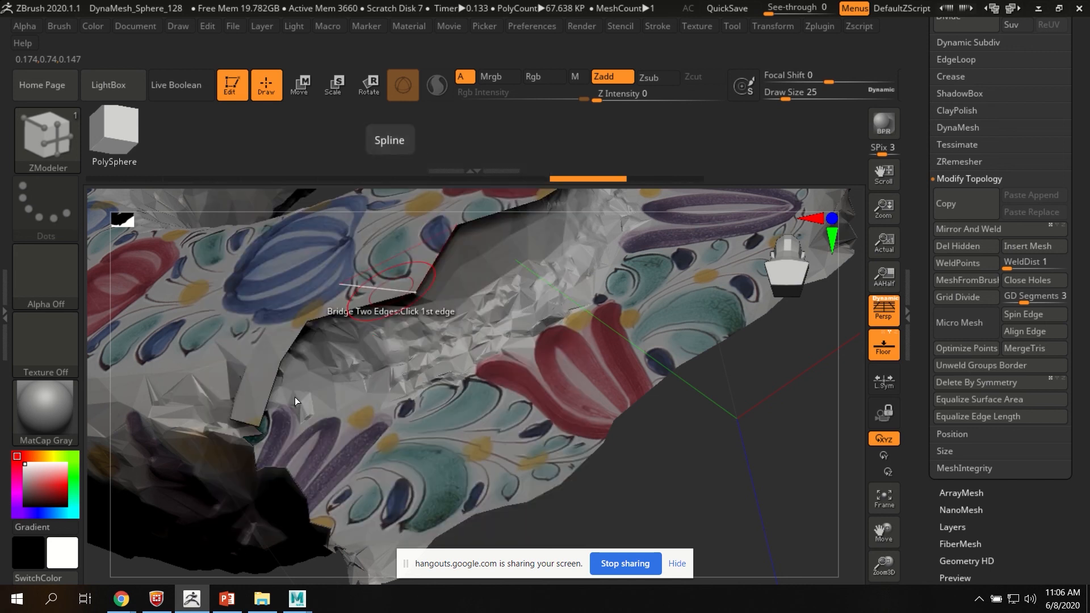
click(373, 300)
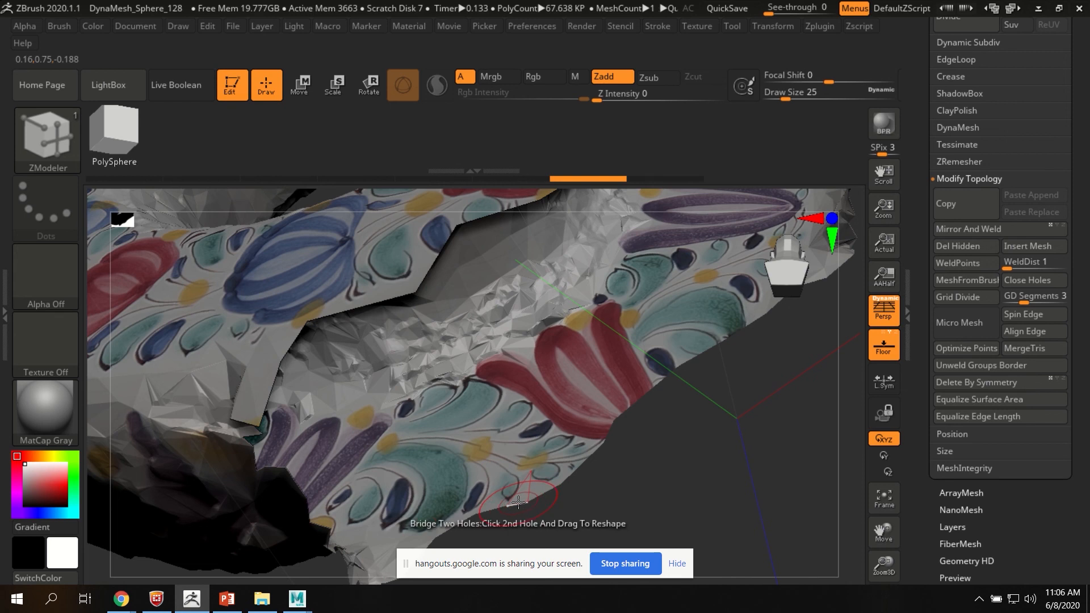
click(477, 217)
click(476, 217)
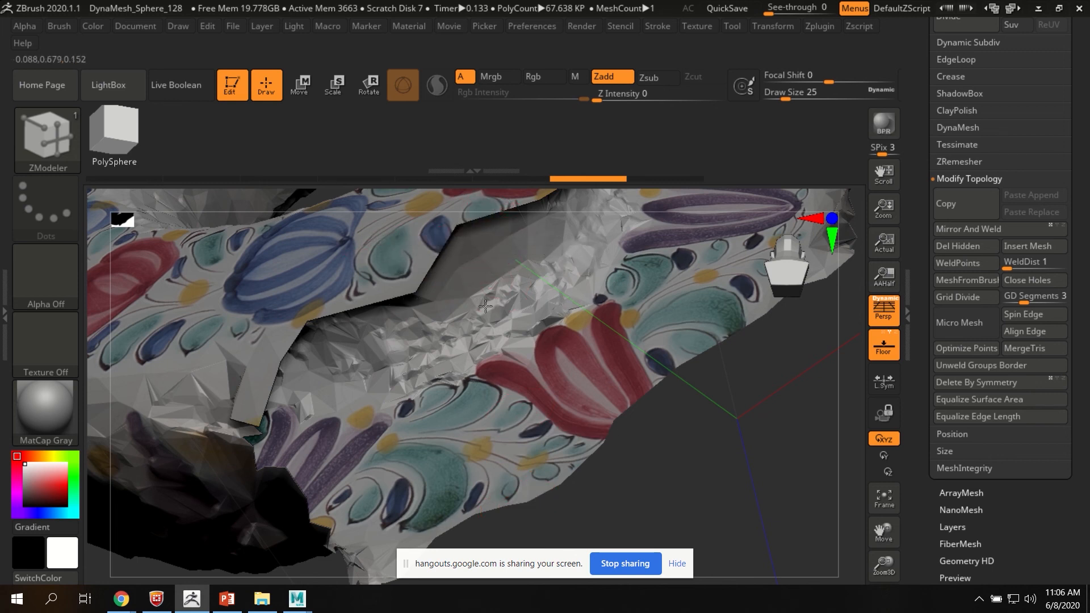
Fill the cut opening at the flask's base with Close Holes and inspect the closed area from several angles.
mouse_move(448, 335)
right_down()
mouse_move(511, 363)
mouse_move(586, 322)
mouse_move(470, 363)
mouse_move(779, 325)
right_up()
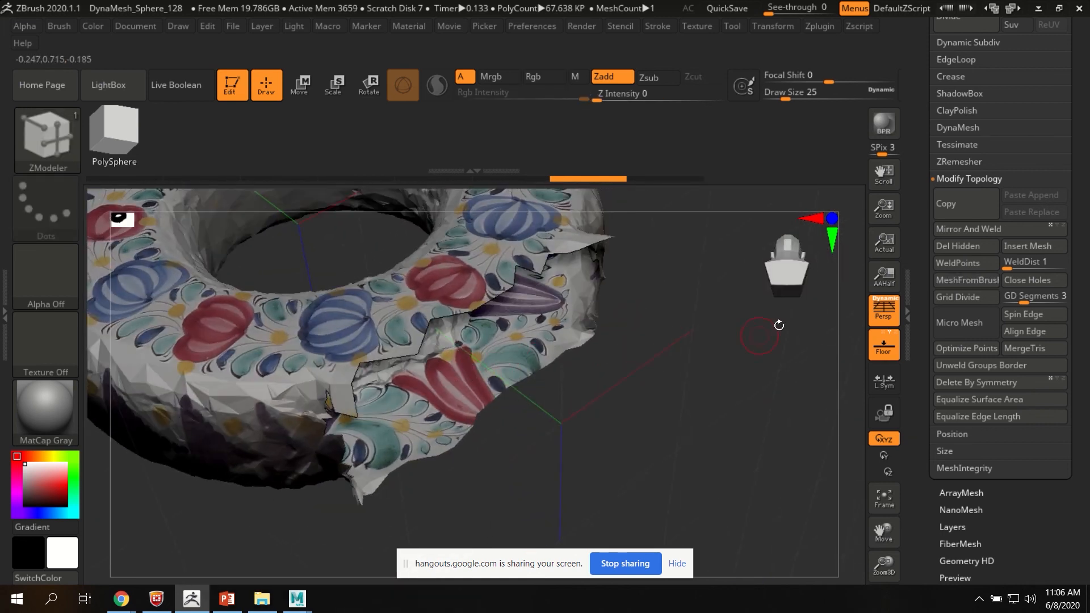
drag(921, 299, 922, 285)
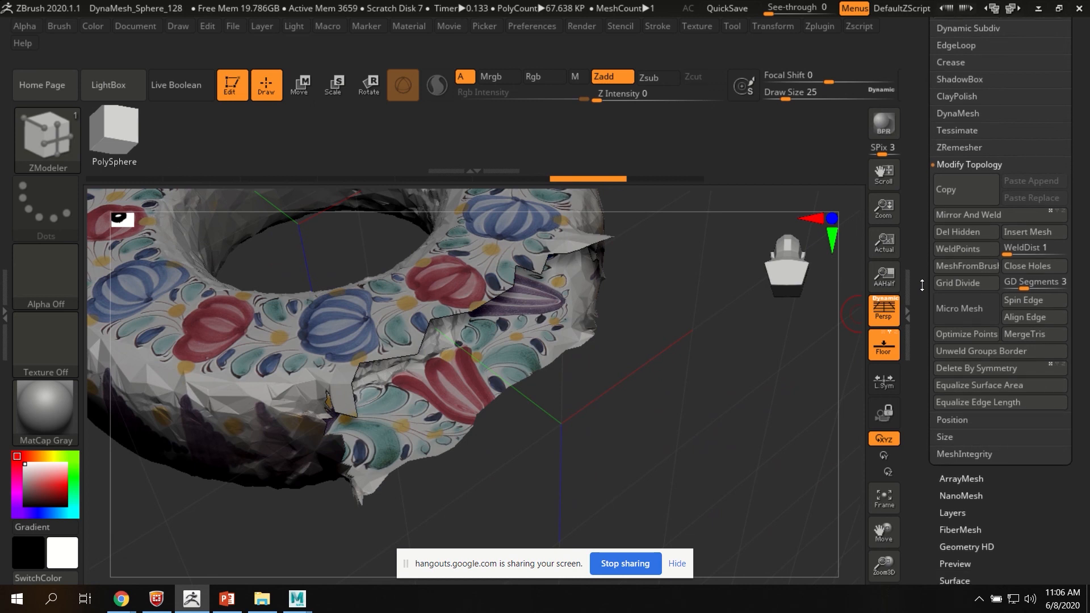
click(1032, 265)
right_drag(568, 340, 315, 134)
right_drag(438, 450, 408, 443)
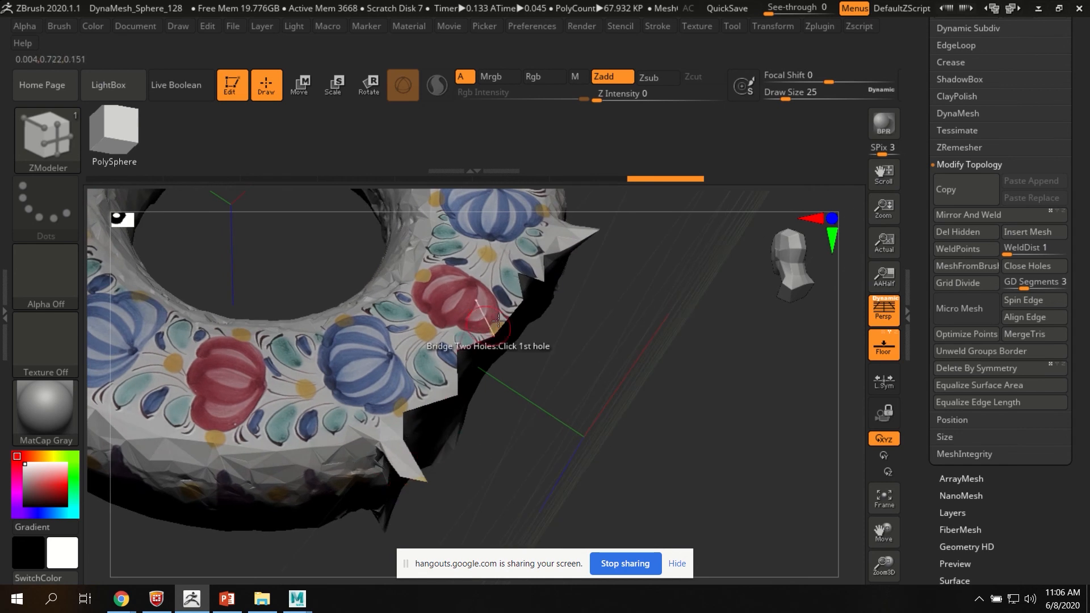
mouse_move(540, 353)
right_down()
mouse_move(566, 364)
mouse_move(552, 375)
mouse_move(550, 355)
mouse_move(513, 344)
right_up()
key(ctrl)
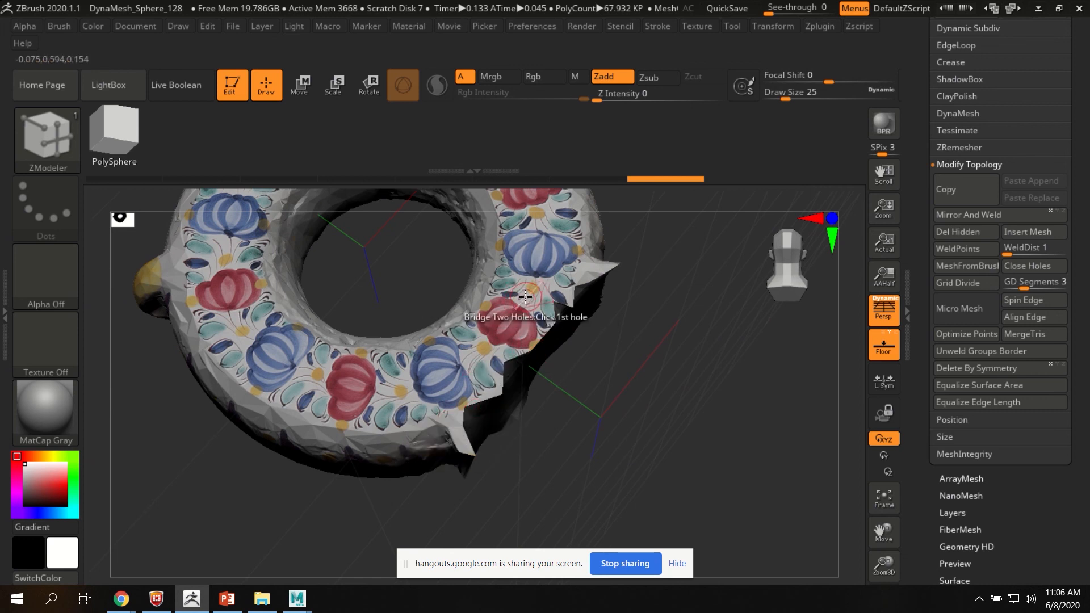
Switch to the Standard sculpting brush and set its draw size to 68.
click(37, 144)
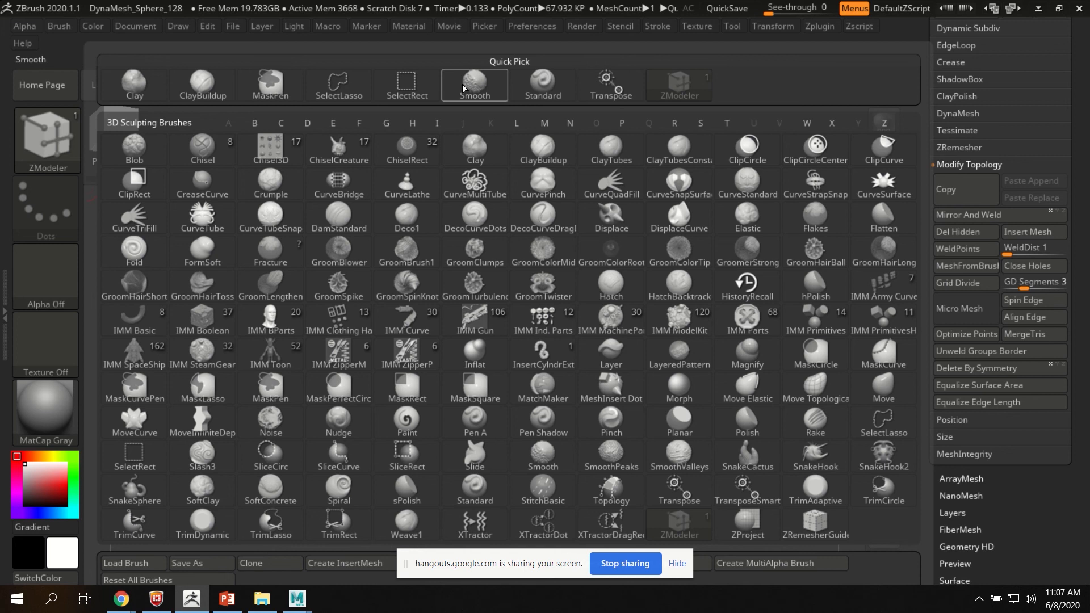
click(541, 90)
right_drag(443, 355, 434, 379)
key(s)
mouse_move(434, 379)
mouse_down()
mouse_move(454, 379)
mouse_move(460, 404)
mouse_move(477, 386)
mouse_up()
Smooth the jagged border and corners where the filled base meets the flask's painted sides.
mouse_move(512, 338)
shift+mouse_down()
mouse_move(580, 261)
mouse_move(611, 252)
mouse_move(595, 249)
mouse_move(530, 312)
mouse_move(432, 420)
mouse_move(415, 458)
mouse_move(397, 360)
shift+mouse_up()
key(shift)
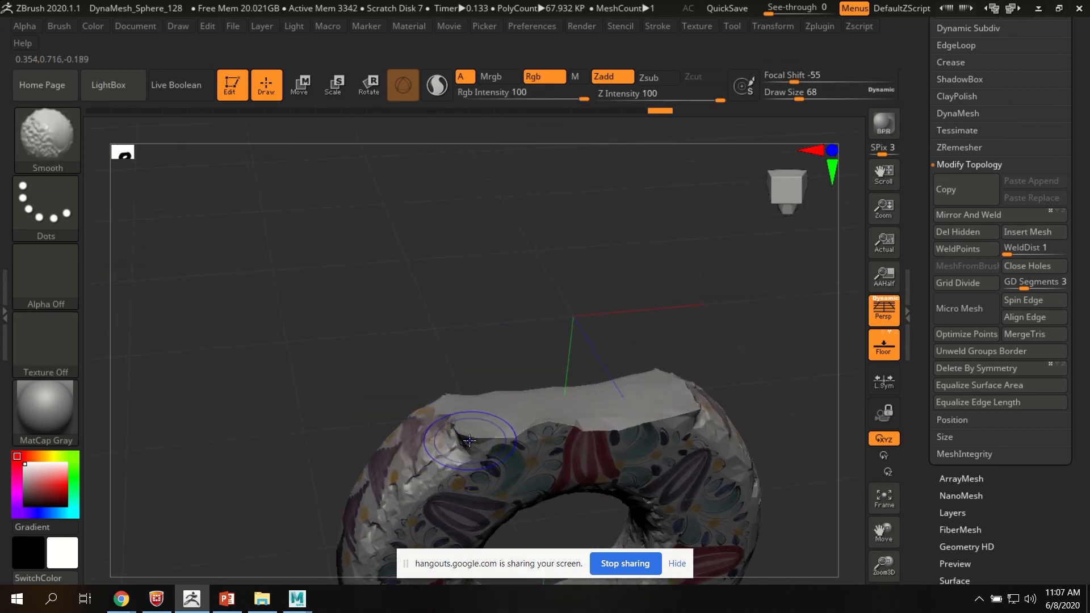
mouse_move(471, 436)
shift+mouse_down()
mouse_move(500, 420)
mouse_move(483, 448)
mouse_move(556, 414)
mouse_move(677, 407)
shift+mouse_up()
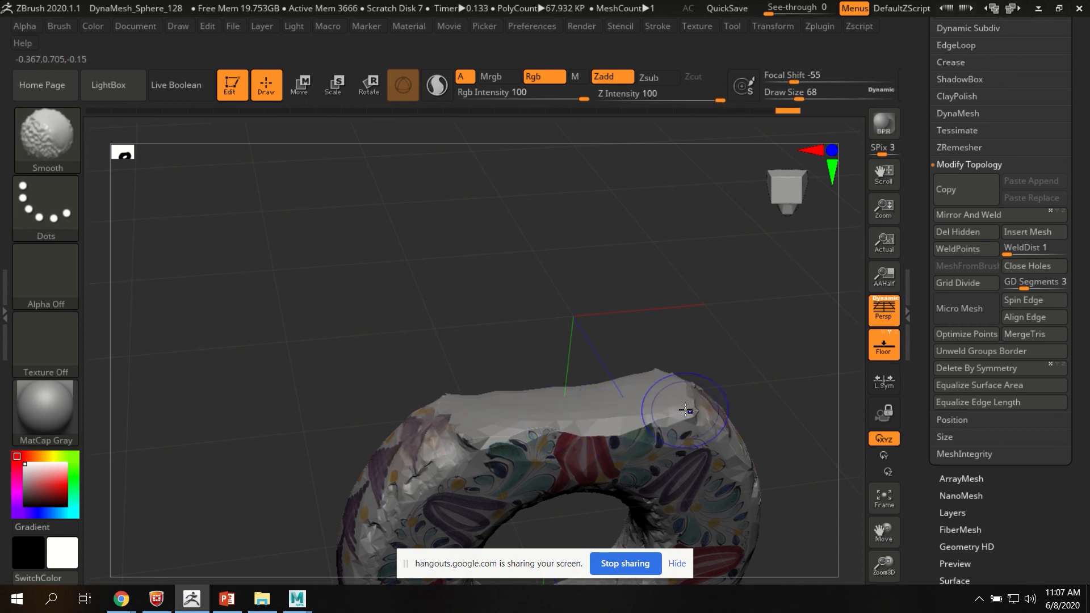
key(ctrl+z)
key(ctrl+z)
key(ctrl+z)
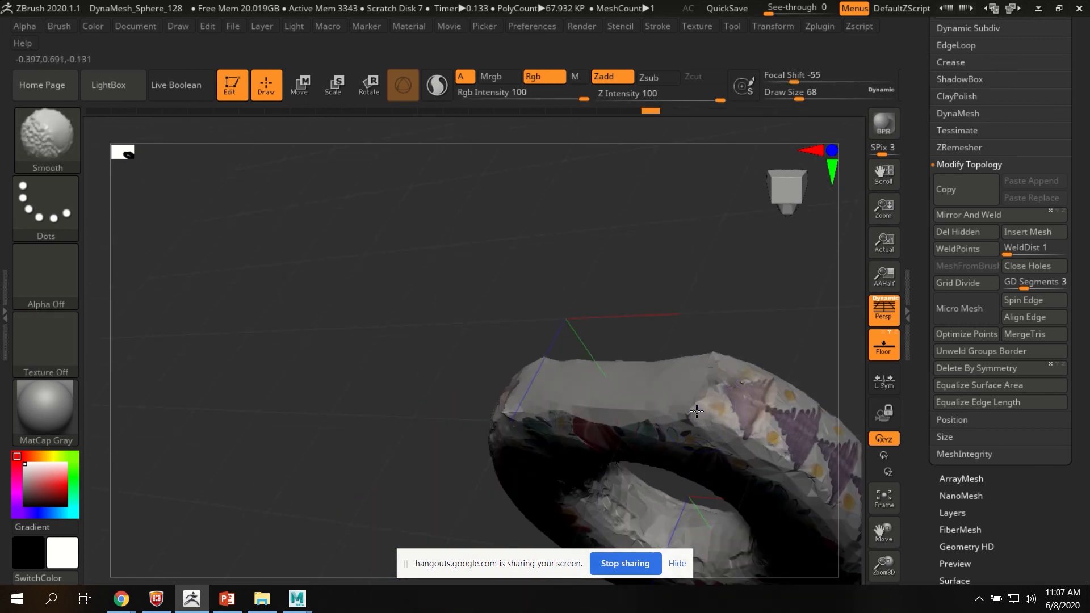
key(ctrl+shift+z)
key(ctrl+shift+z)
key(ctrl+shift+z)
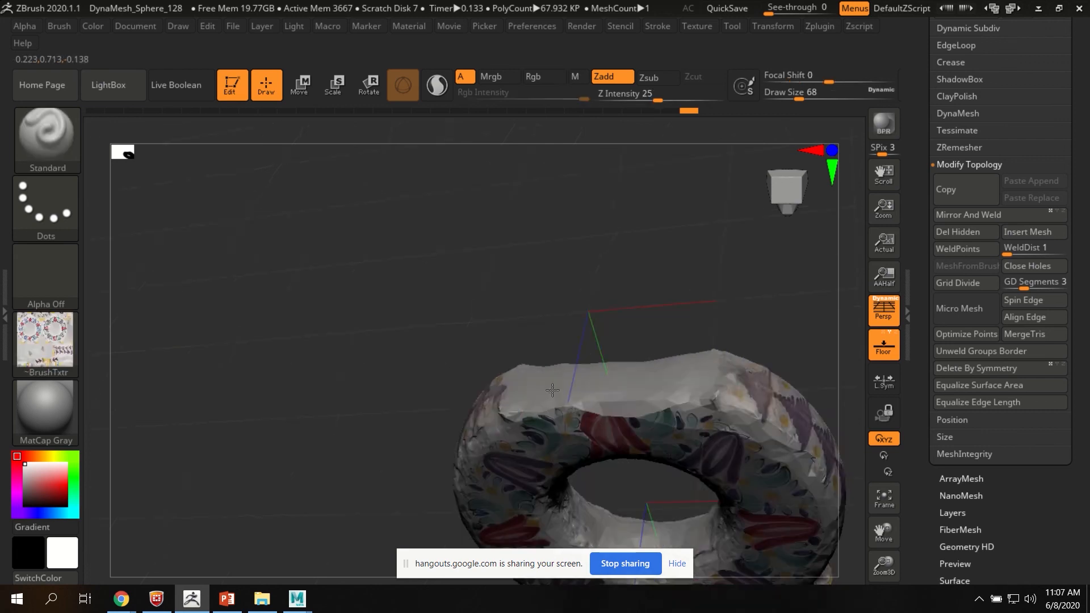
key(ctrl+shift+z)
shift+drag(527, 415, 497, 417)
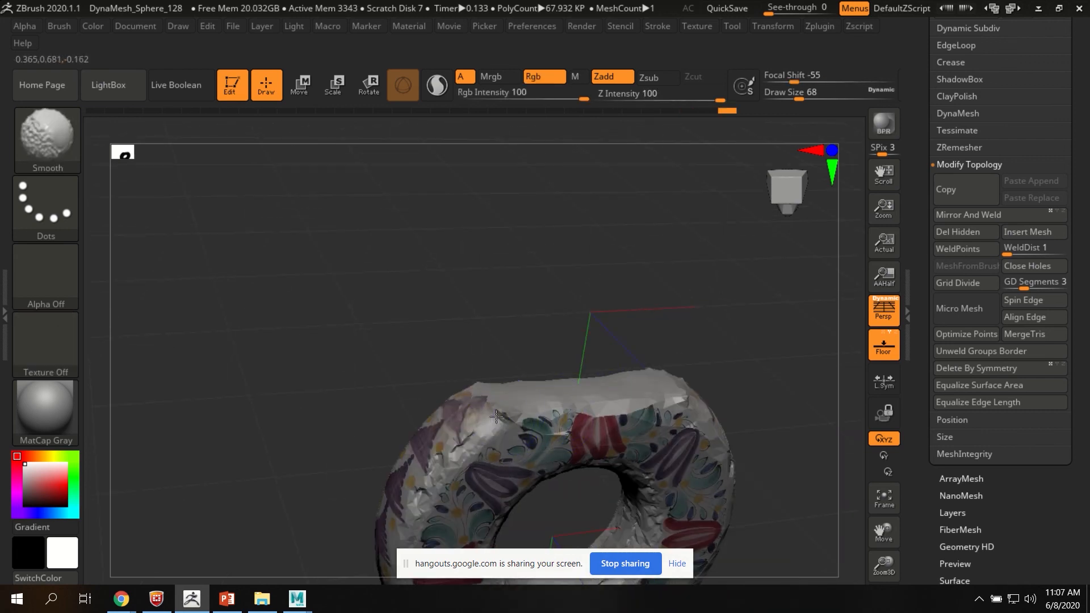
key(ctrl+shift+z)
key(ctrl+shift+z)
key(ctrl+shift+z)
key(ctrl+shift+z)
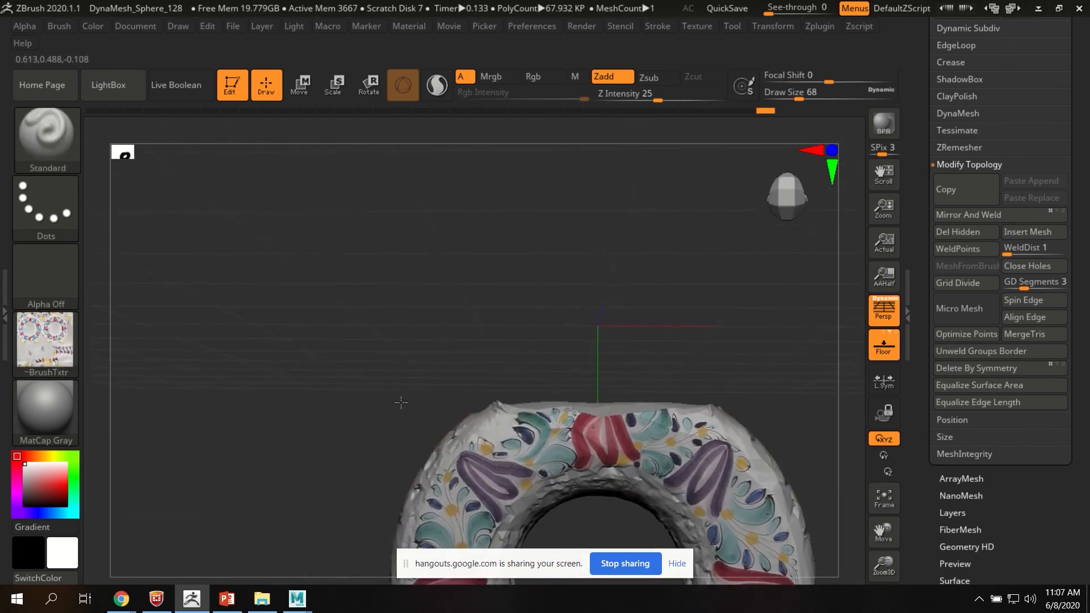
Refine the filled base by smoothing its remaining corner ridges and rim, checking the flask from both sides.
key(ctrl+z)
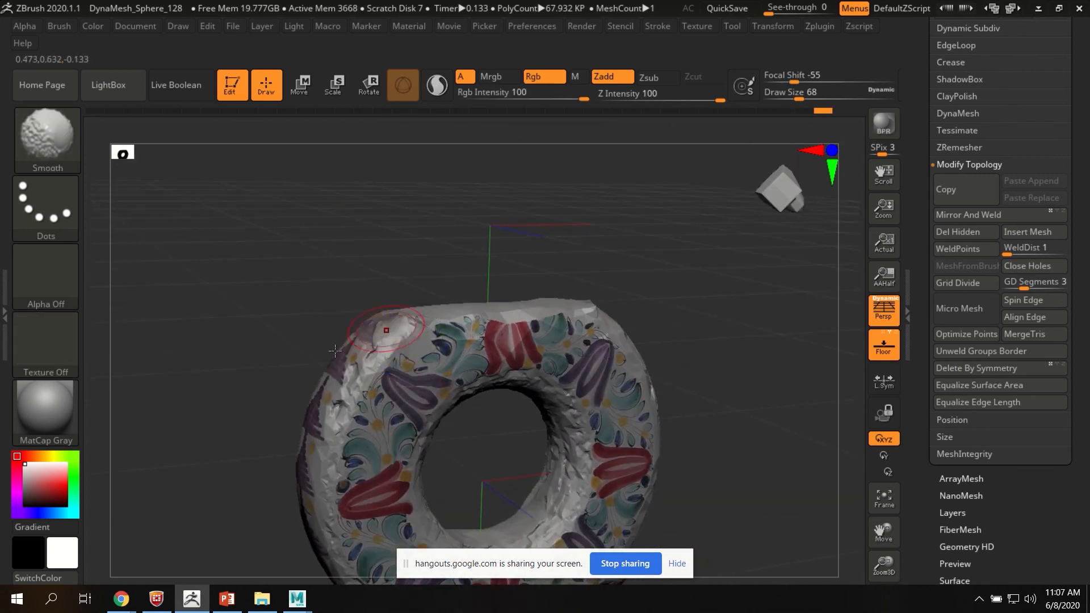
key(ctrl+shift+z)
key(ctrl+z)
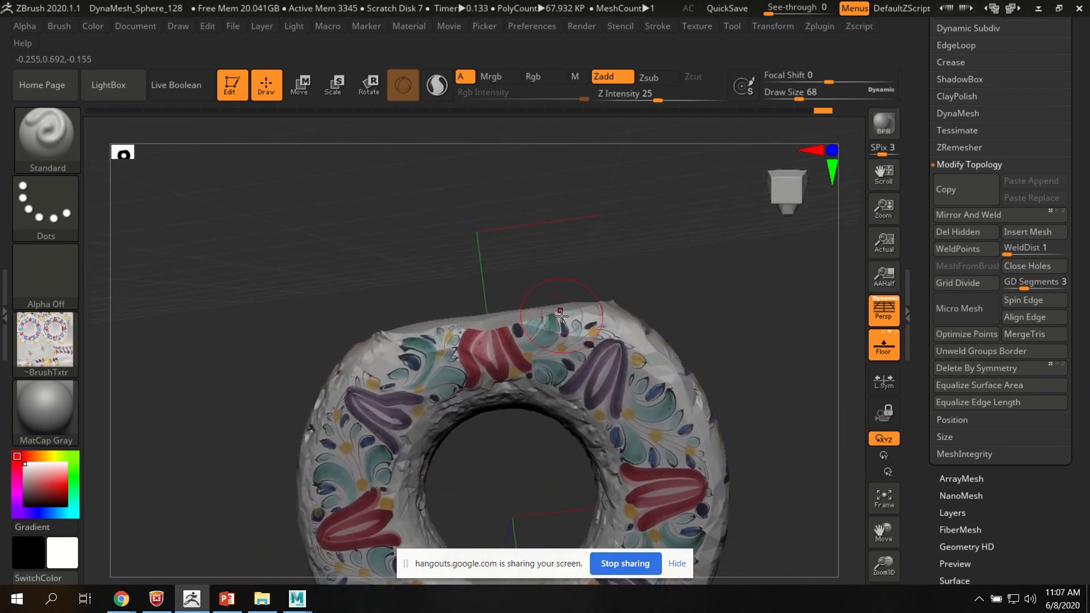
key(ctrl+z)
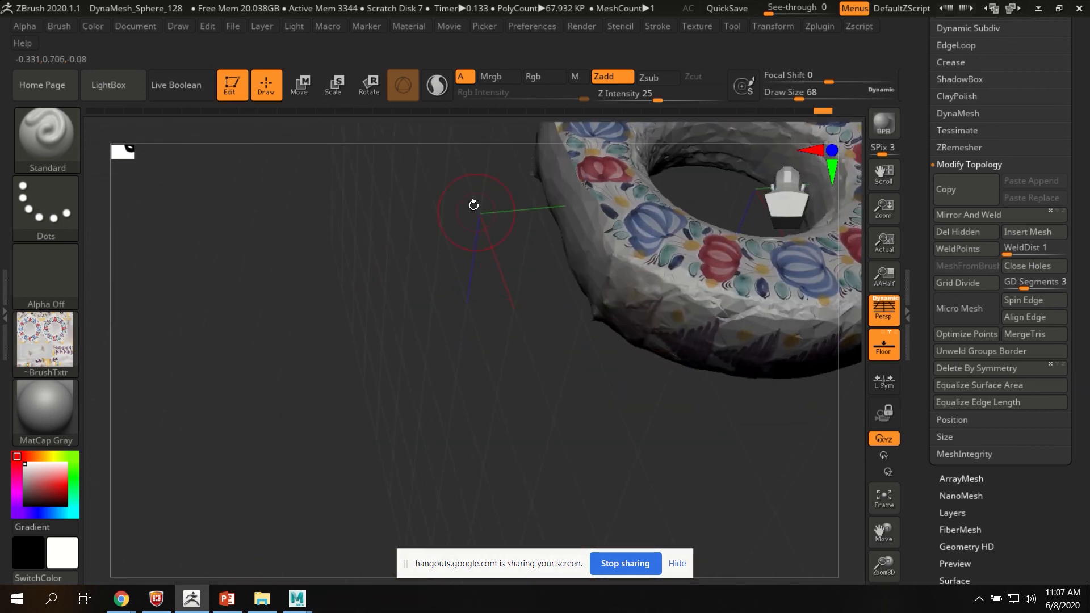
key(ctrl+z)
key(ctrl+z)
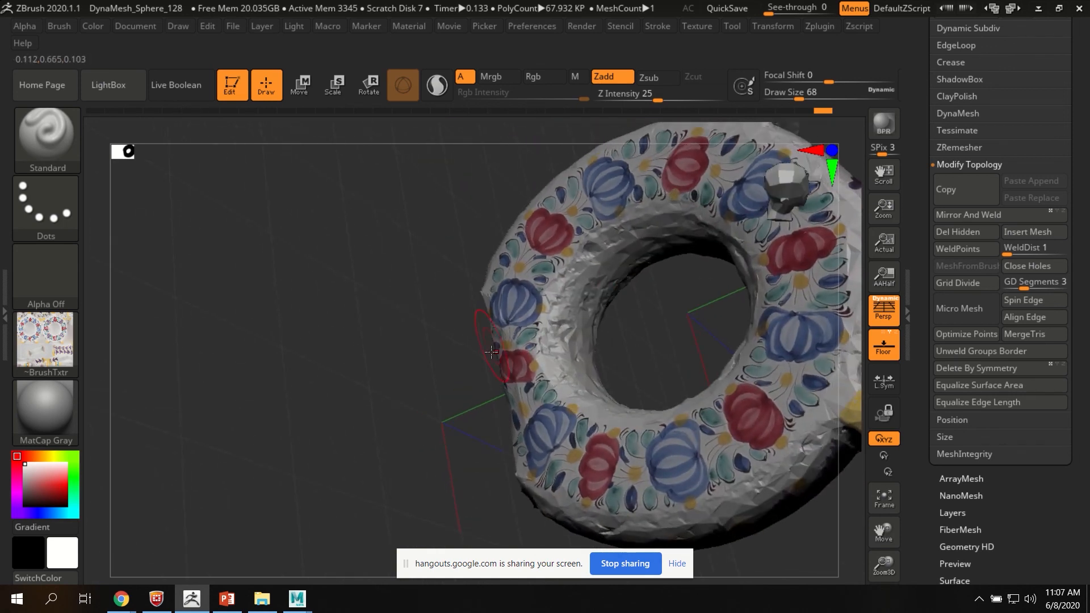
key(ctrl+z)
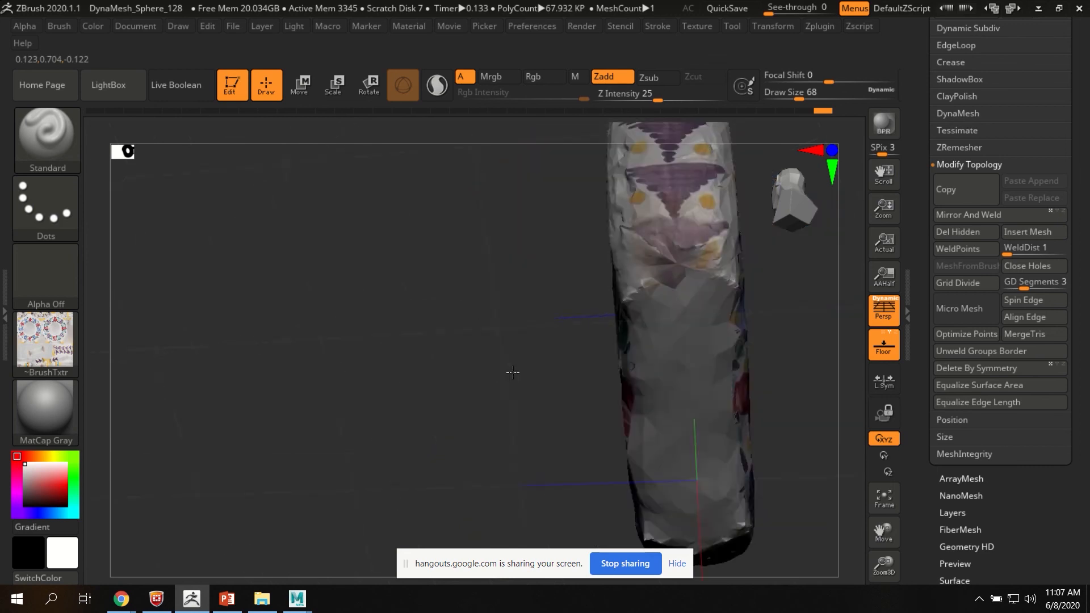
key(ctrl+z)
key(shift)
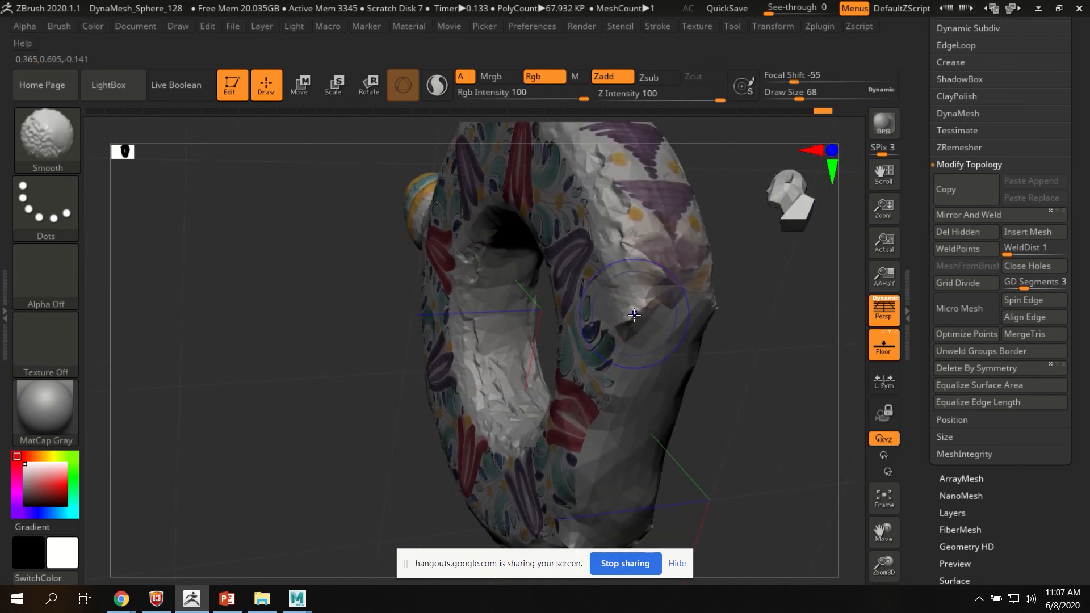
key(ctrl+z)
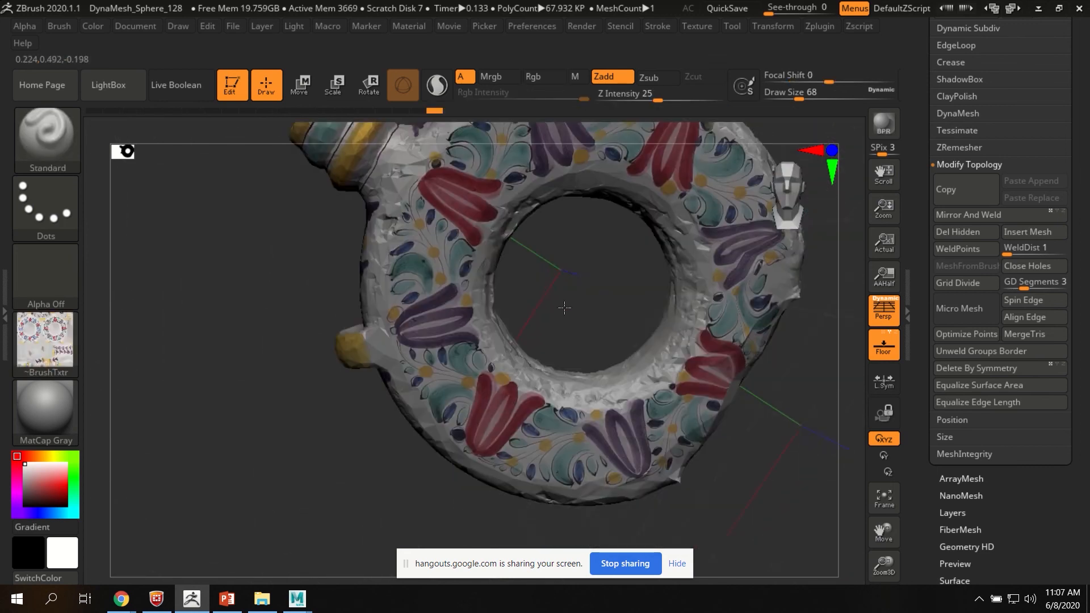
key(ctrl+z)
key(ctrl+z)
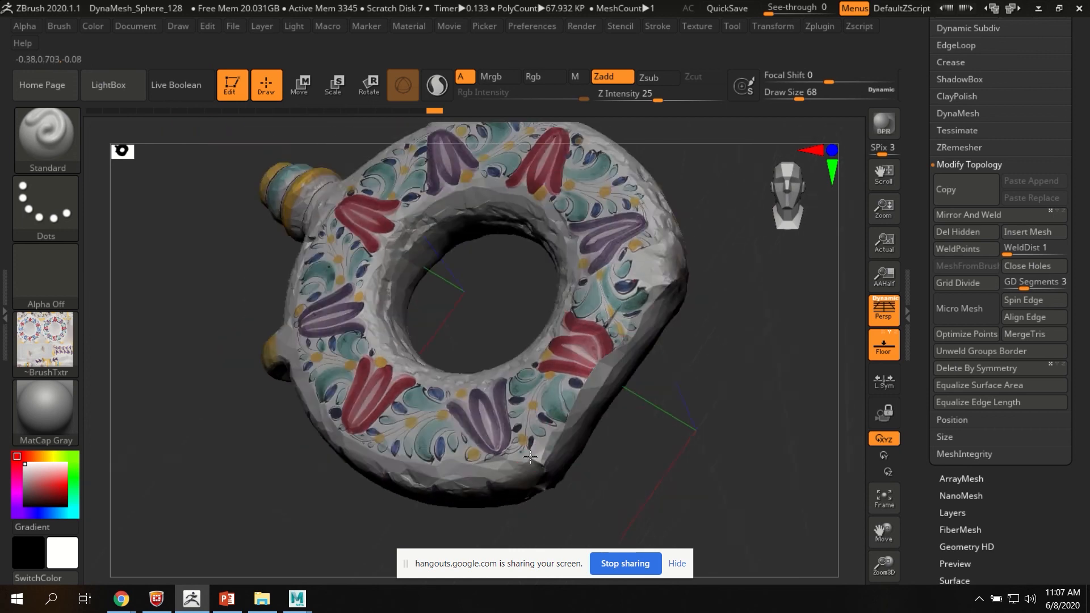
key(ctrl+z)
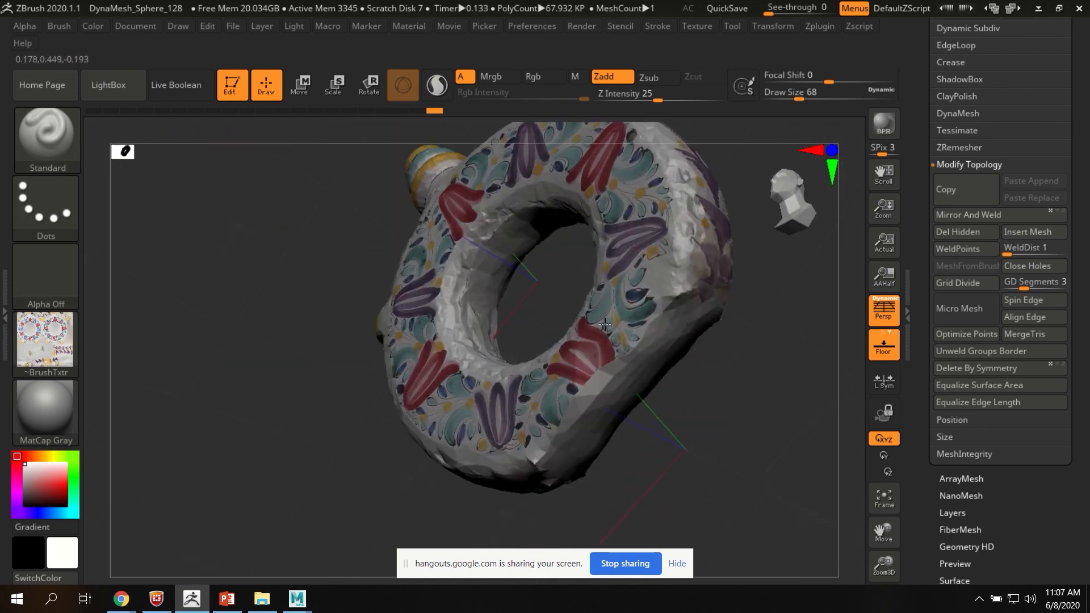
drag(929, 112, 919, 264)
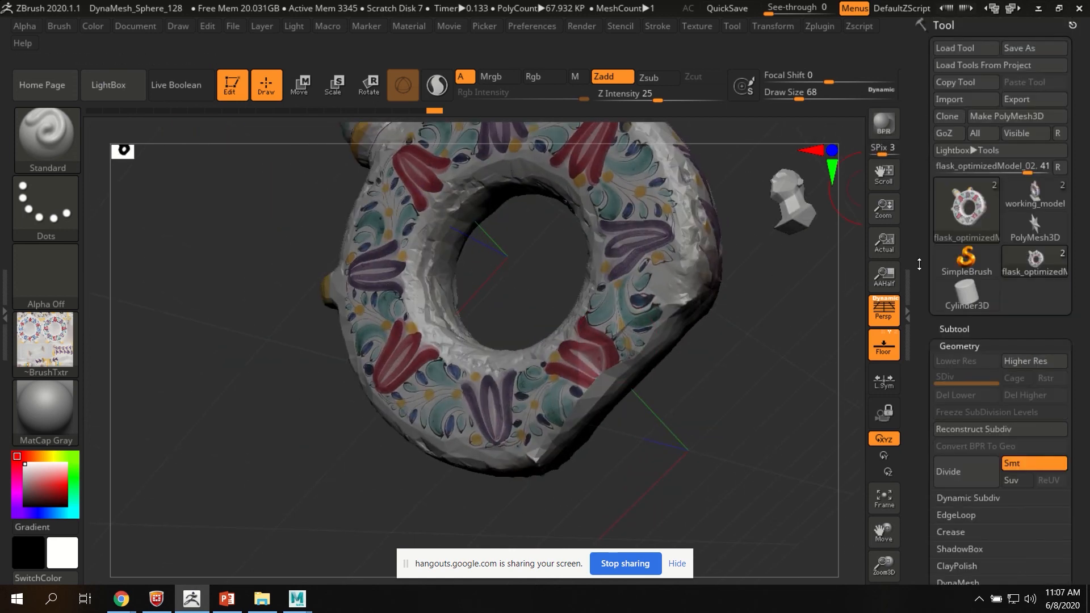
Frame the repaired flask and show the original flask_optimizedModel_01 together with flask_optimizedModel_02.
click(946, 326)
drag(761, 304, 680, 312)
key(f)
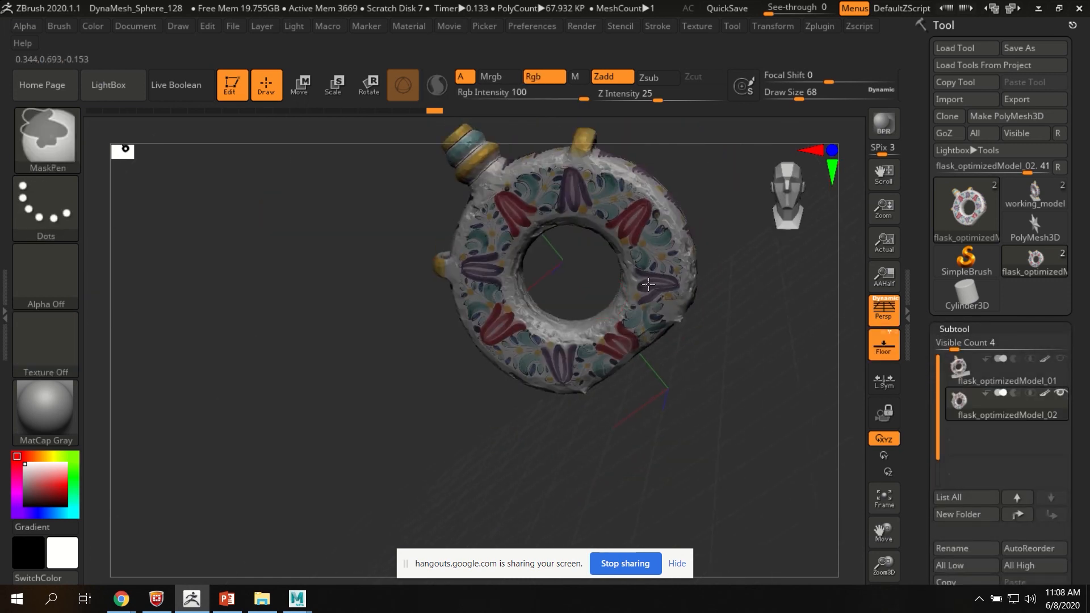
click(1008, 400)
drag(710, 423, 840, 410)
drag(941, 421, 991, 196)
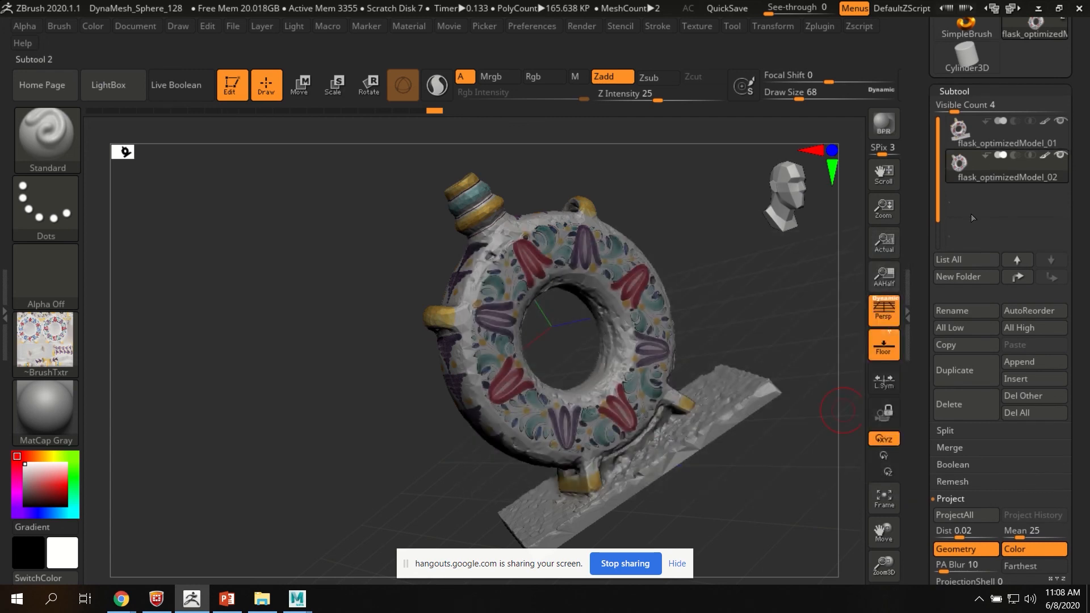
drag(929, 361, 938, 247)
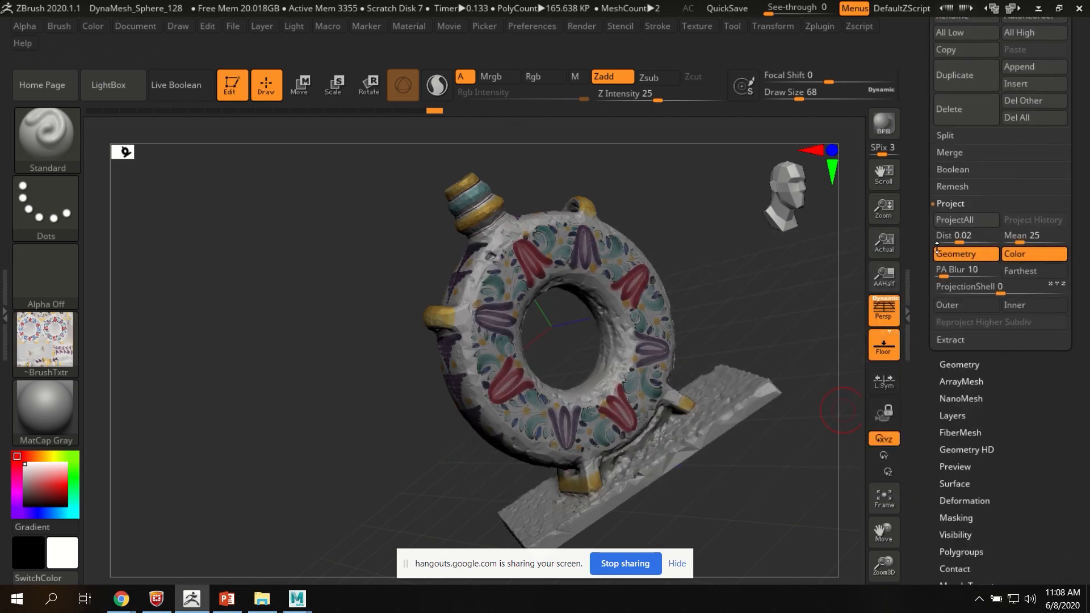
Set the projection's PA Blur to 1 and turn off its Color option.
click(963, 275)
text(1)
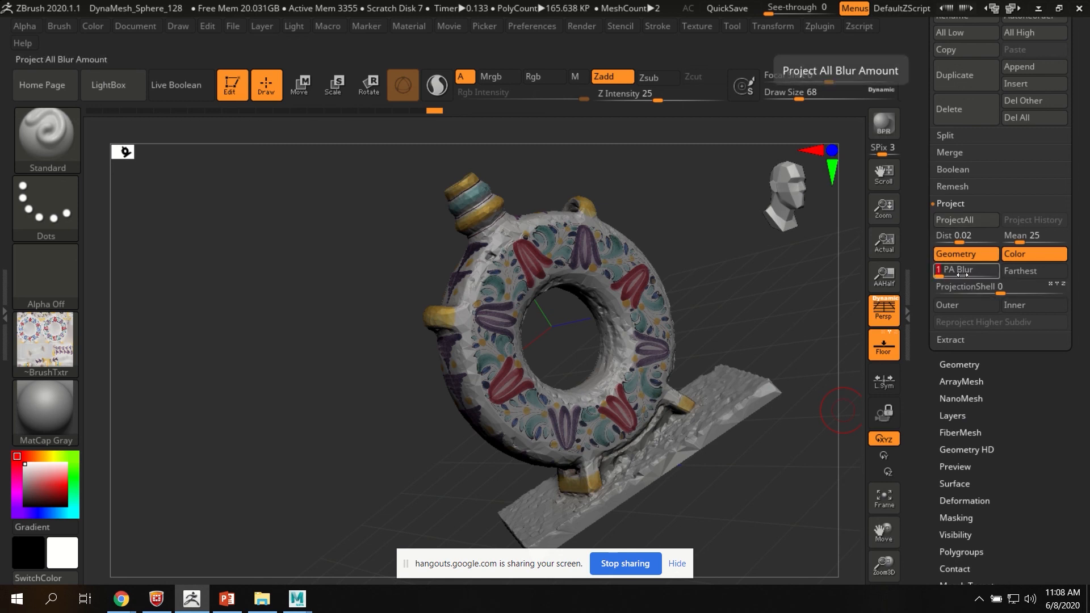
click(1029, 256)
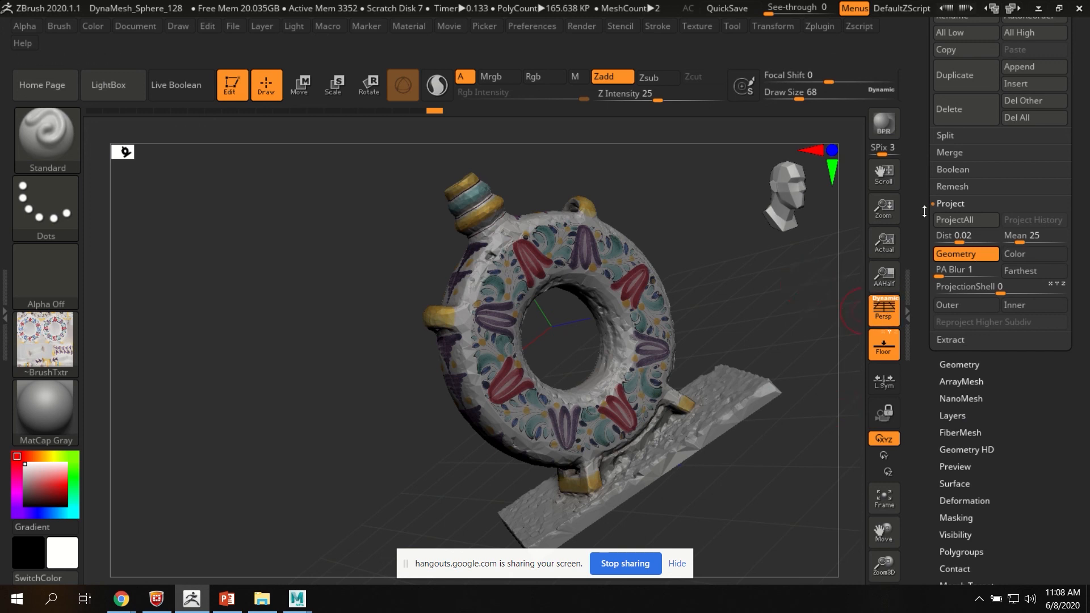
drag(925, 200, 927, 221)
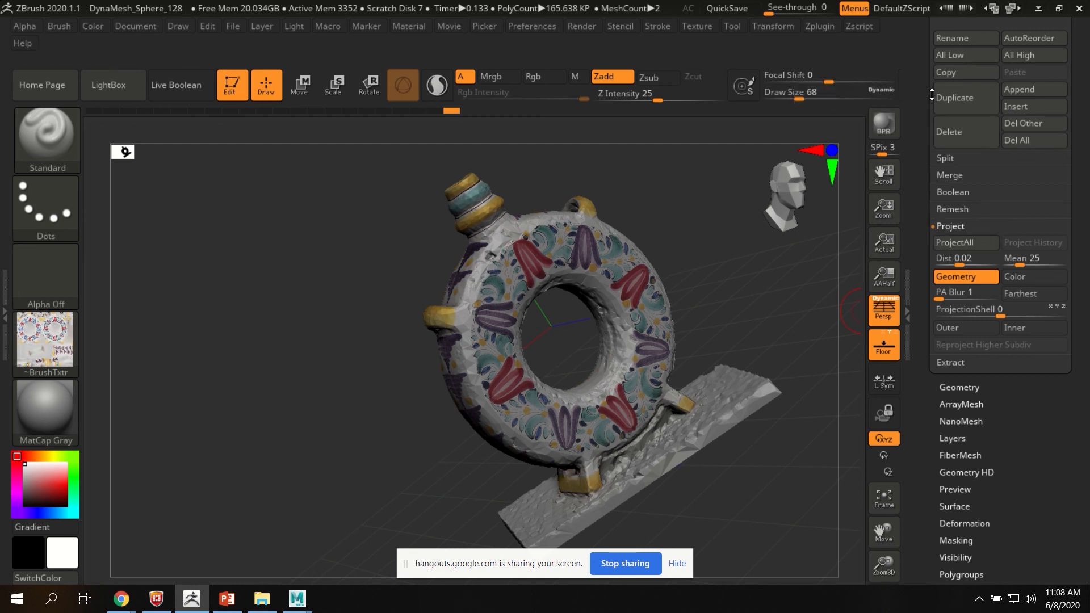
Check the repaired flask with the original hidden, and turn the projection's Color option back on.
scroll(999, 131, up, 5)
drag(545, 162, 570, 318)
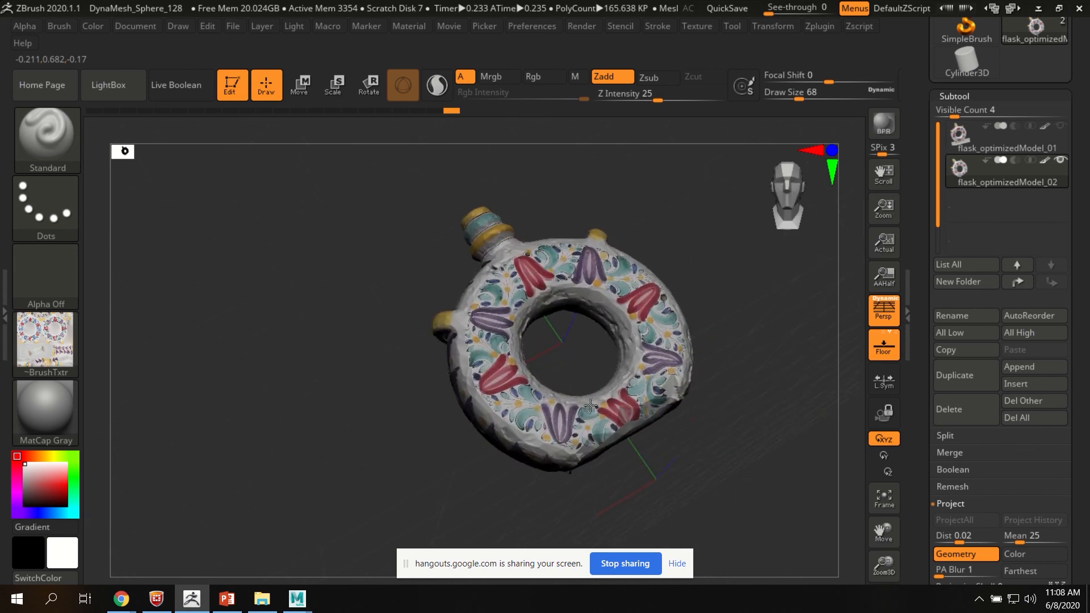
scroll(918, 231, down, 8)
scroll(919, 231, up, 3)
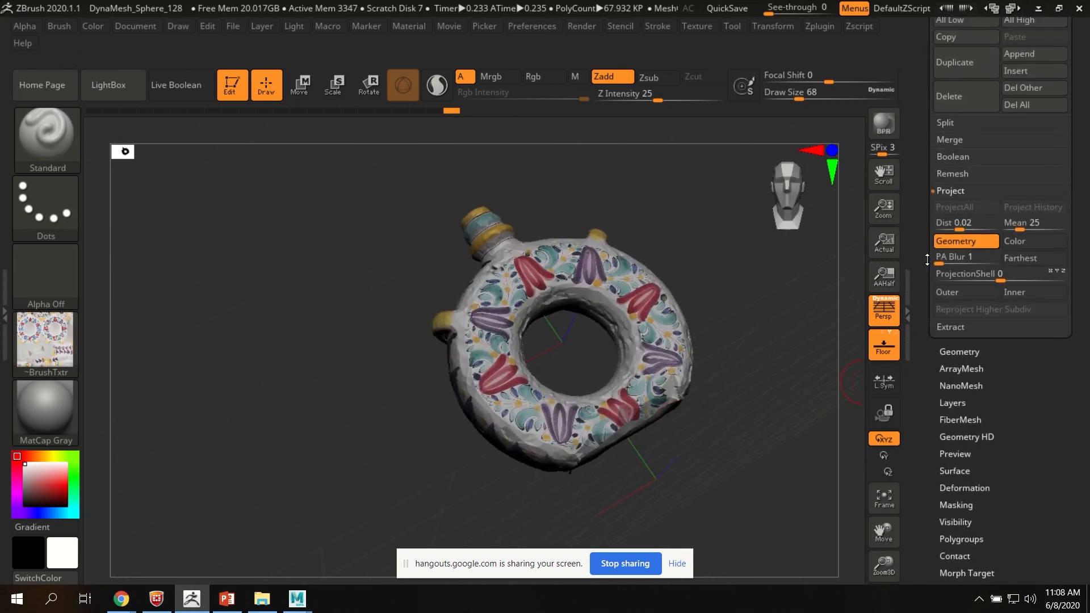
click(1029, 243)
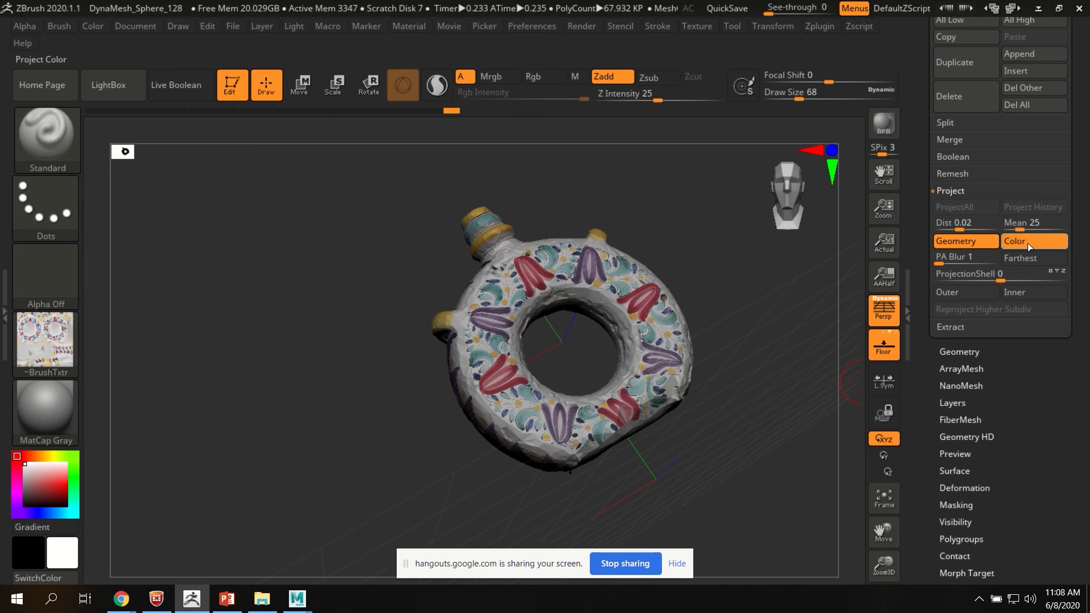
Make flask_optimizedModel_01 visible again and inspect both overlapping flasks from the side.
scroll(917, 230, up, 1)
scroll(918, 230, up, 3)
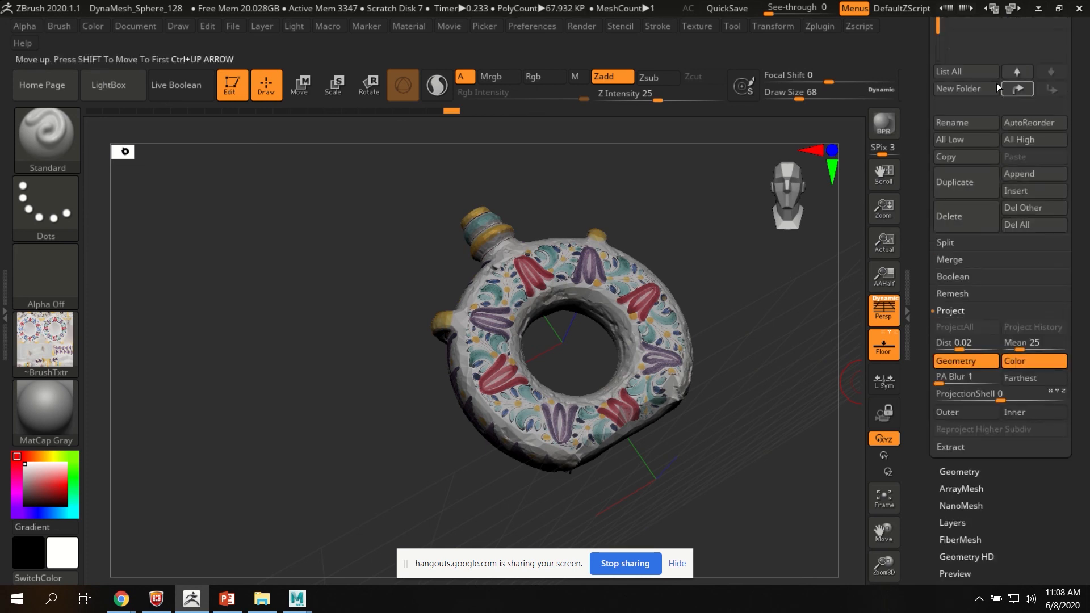
scroll(935, 80, up, 1)
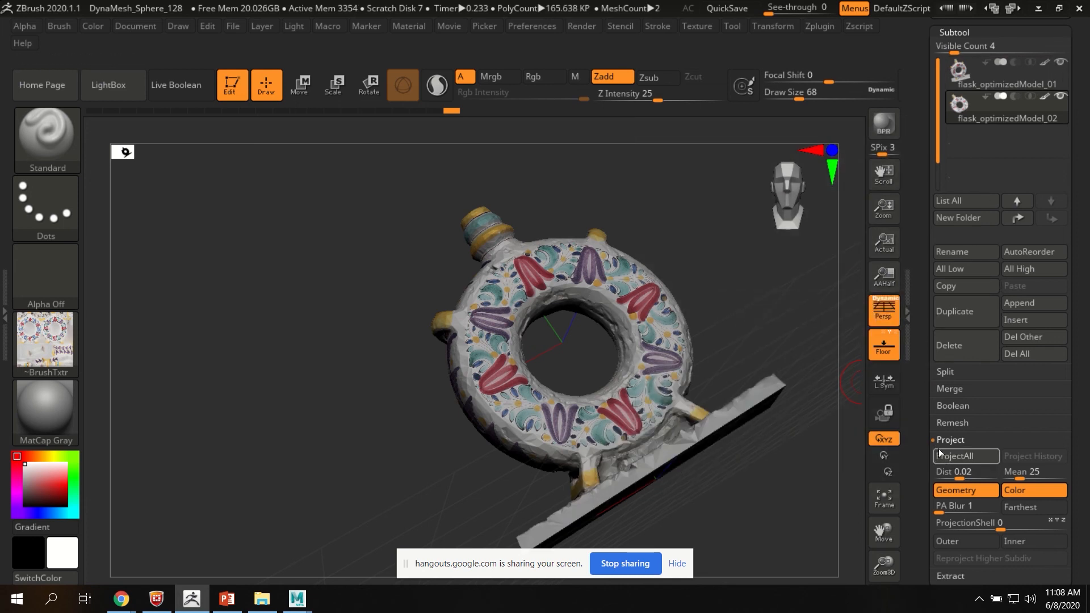
click(1058, 64)
drag(766, 340, 531, 400)
mouse_move(1065, 66)
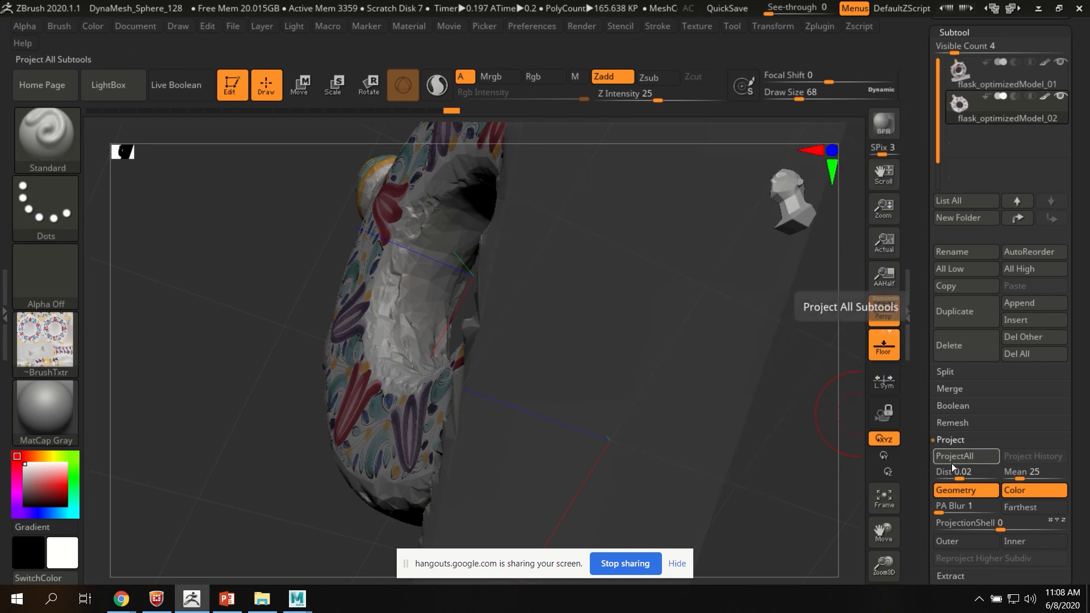
Turn off the flask2_u1_v1 texture map on flask_optimizedModel_02 and orbit to view its underlying vertex colours.
scroll(927, 337, down, 10)
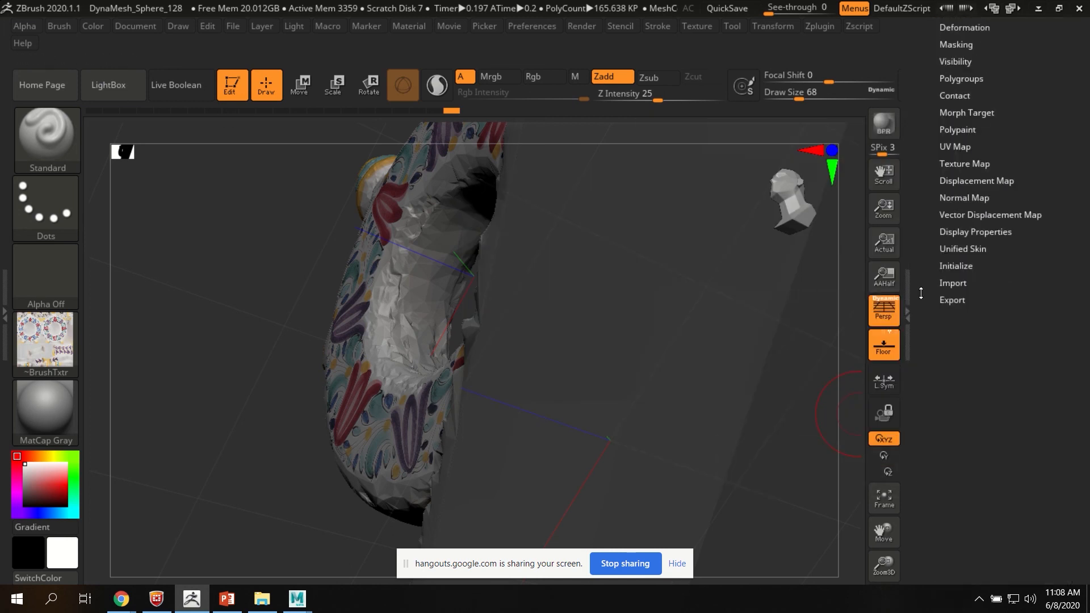
click(958, 423)
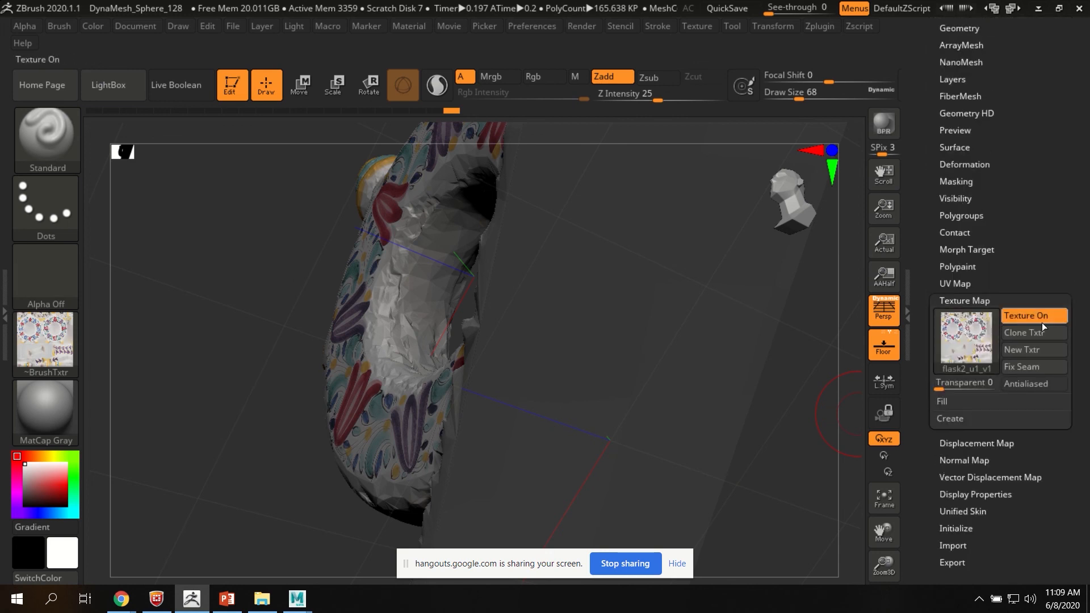
click(1023, 315)
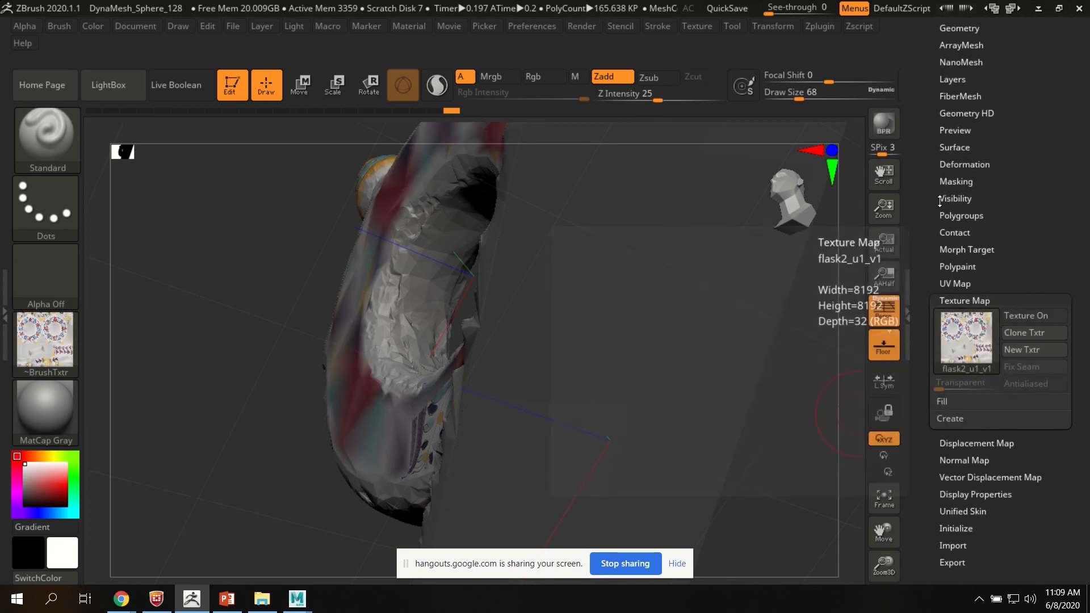
drag(927, 167, 918, 350)
drag(580, 293, 623, 297)
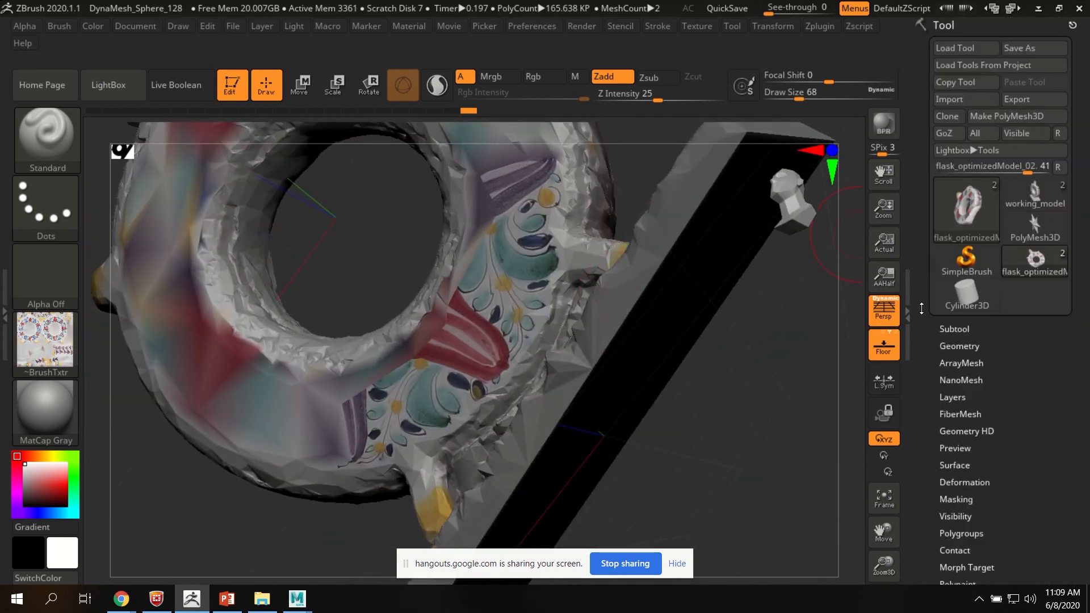
Review the two flask subtools and divide flask_optimizedModel_02 to subdivision level 2.
click(944, 329)
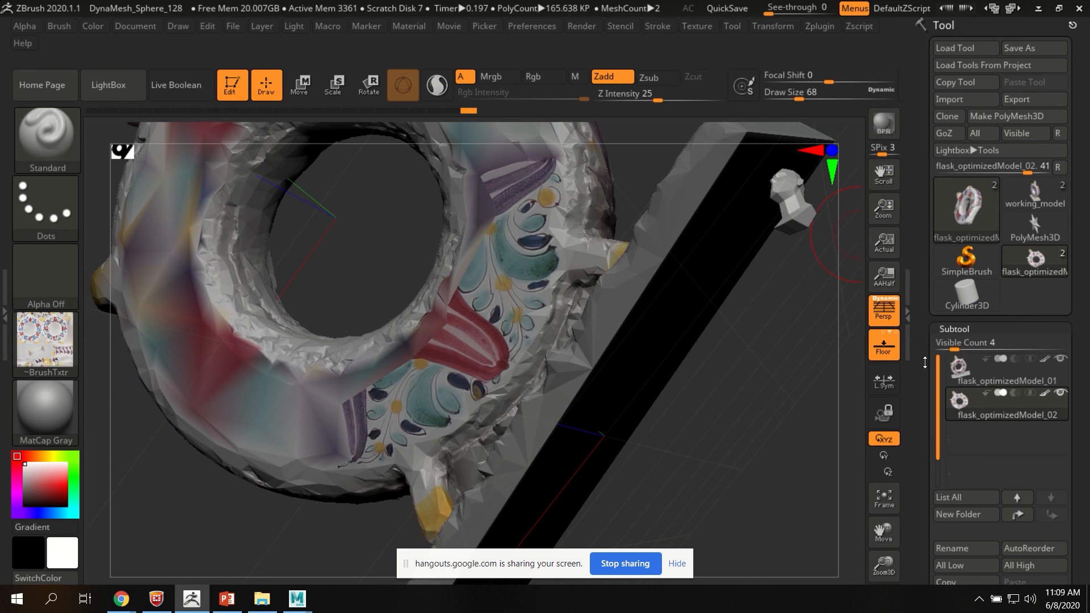
drag(924, 364, 929, 305)
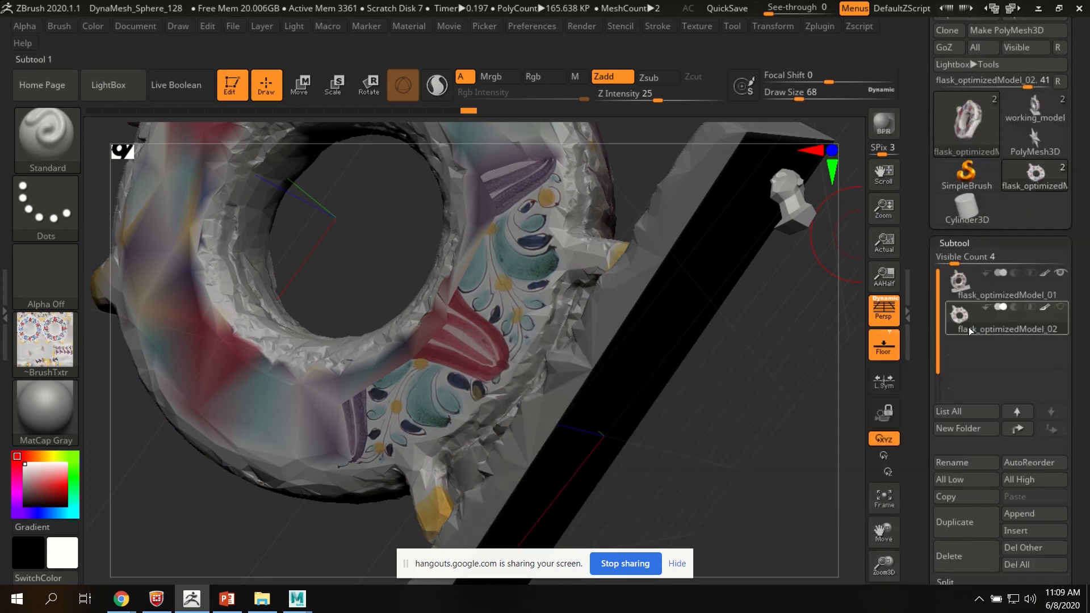
drag(937, 375, 930, 263)
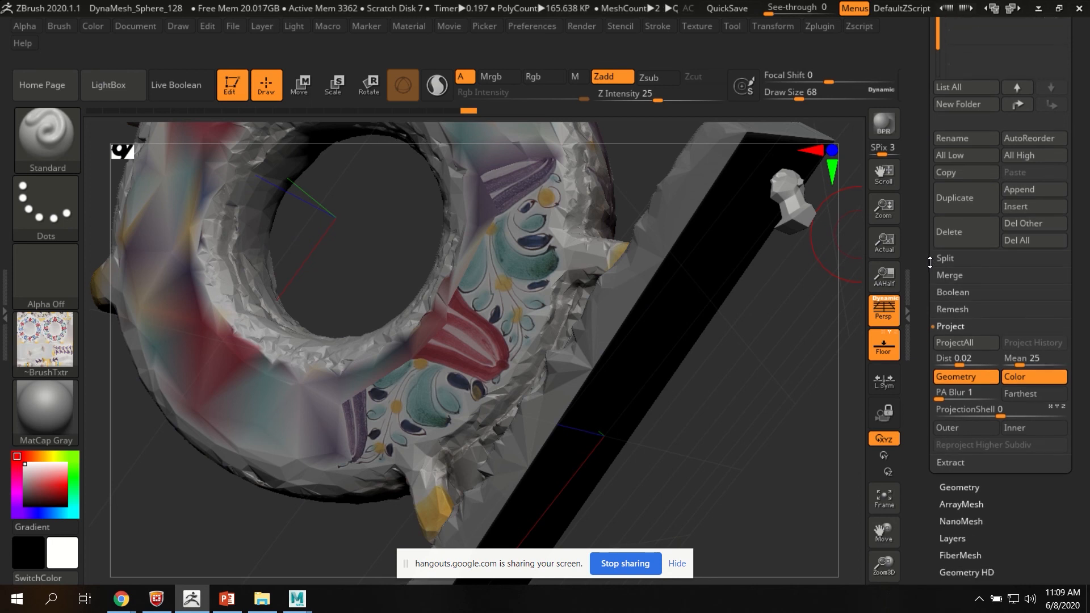
drag(929, 262, 931, 505)
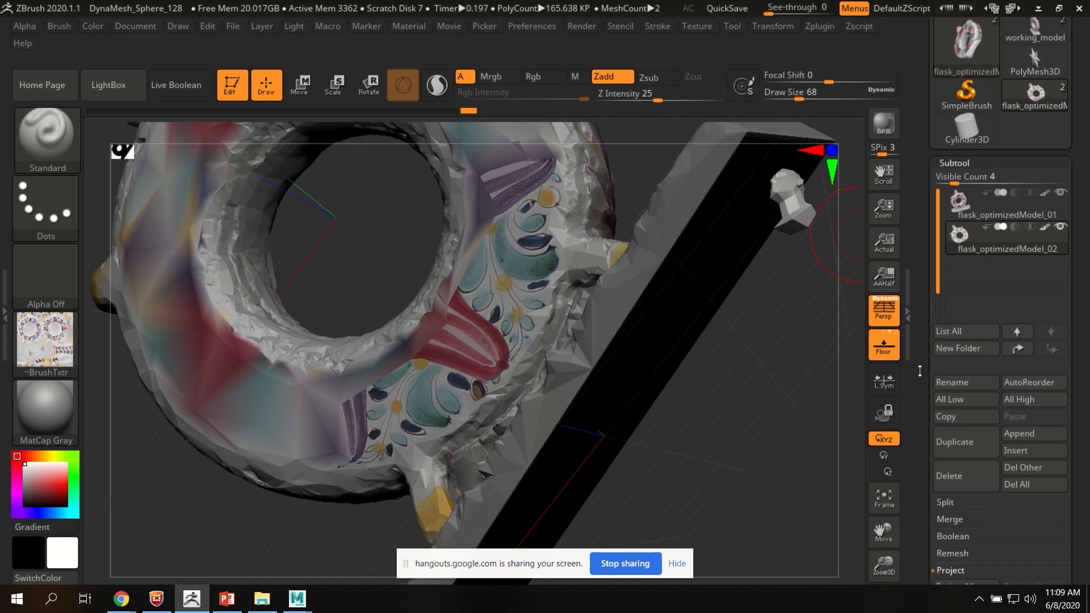
mouse_move(979, 242)
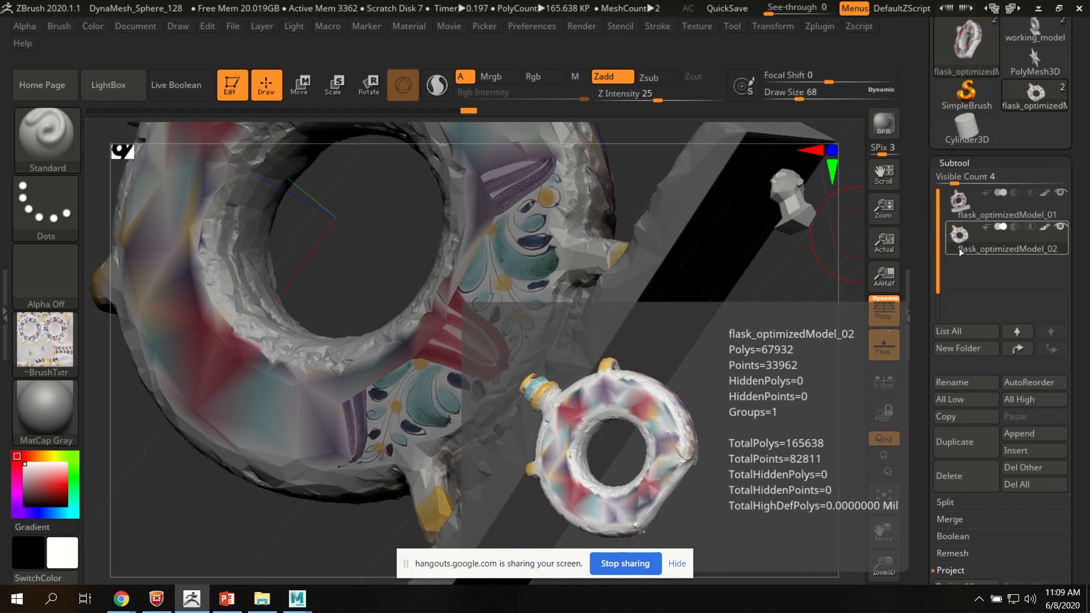
mouse_move(927, 541)
mouse_down()
mouse_move(928, 223)
mouse_move(927, 526)
mouse_up()
click(946, 390)
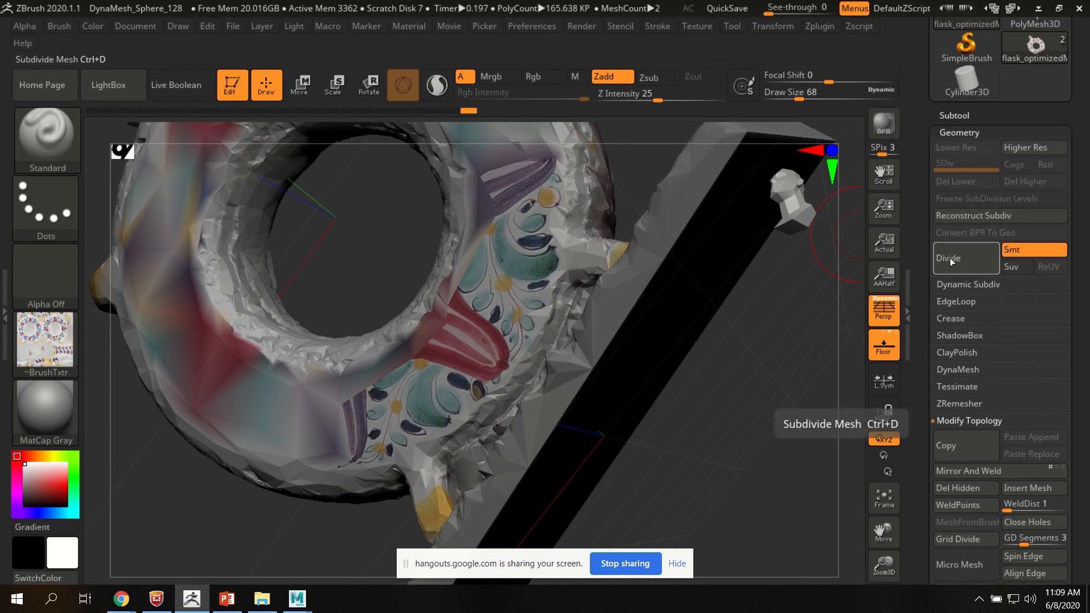
click(951, 260)
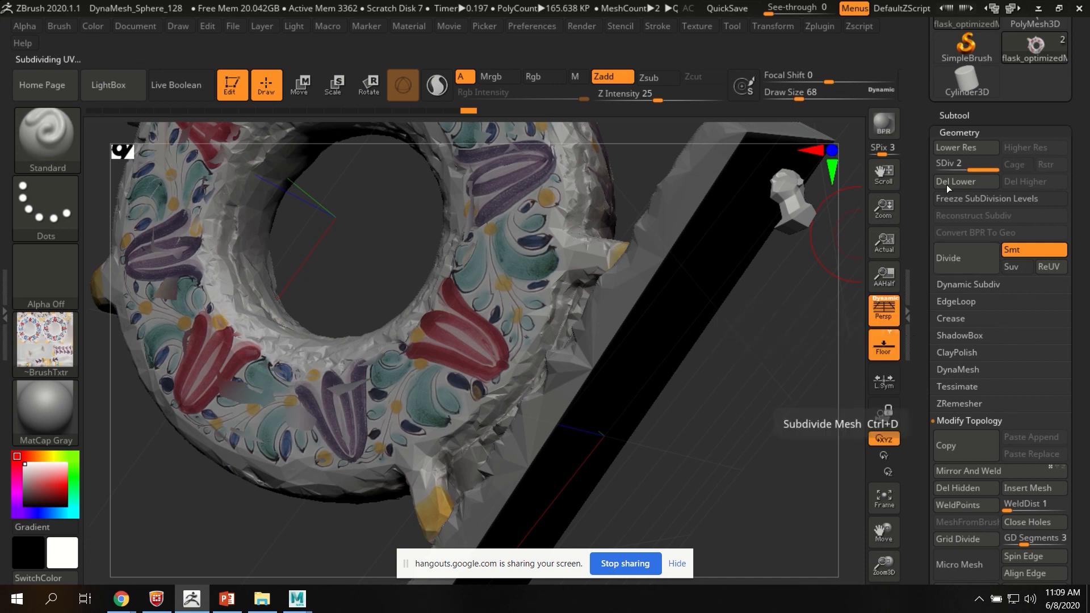
Hide flask_optimizedModel_01 and inspect the surface colours of the subdivided flask_optimizedModel_02.
click(955, 116)
click(1060, 145)
drag(653, 283, 603, 249)
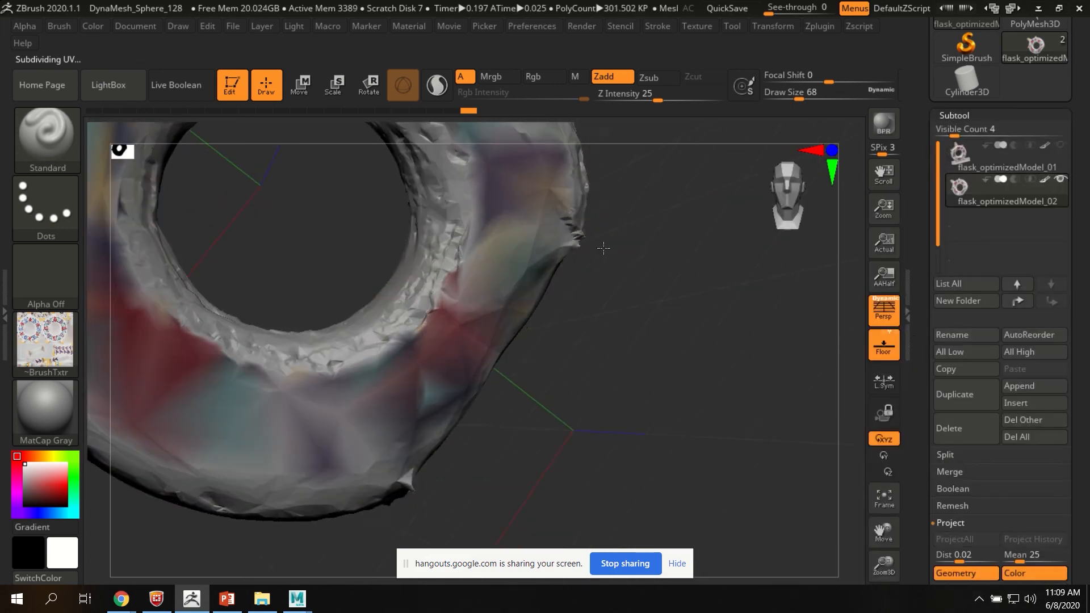
mouse_move(957, 199)
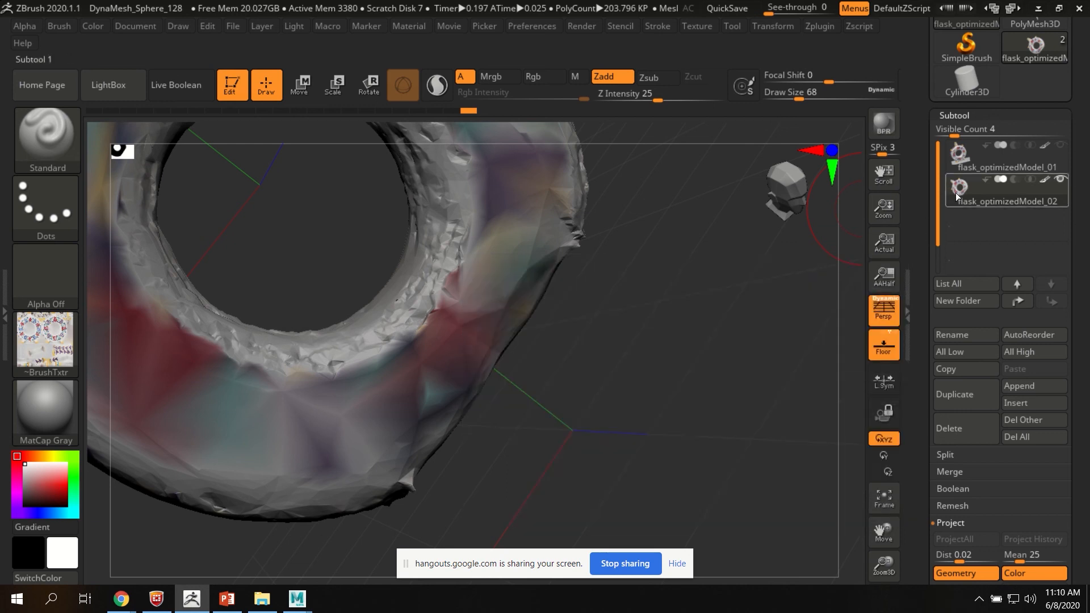
Show flask_optimizedModel_01 and use ProjectAll to transfer its geometry and colour onto flask_optimizedModel_02 with Dist 0.02.
click(1061, 146)
scroll(999, 283, down, 8)
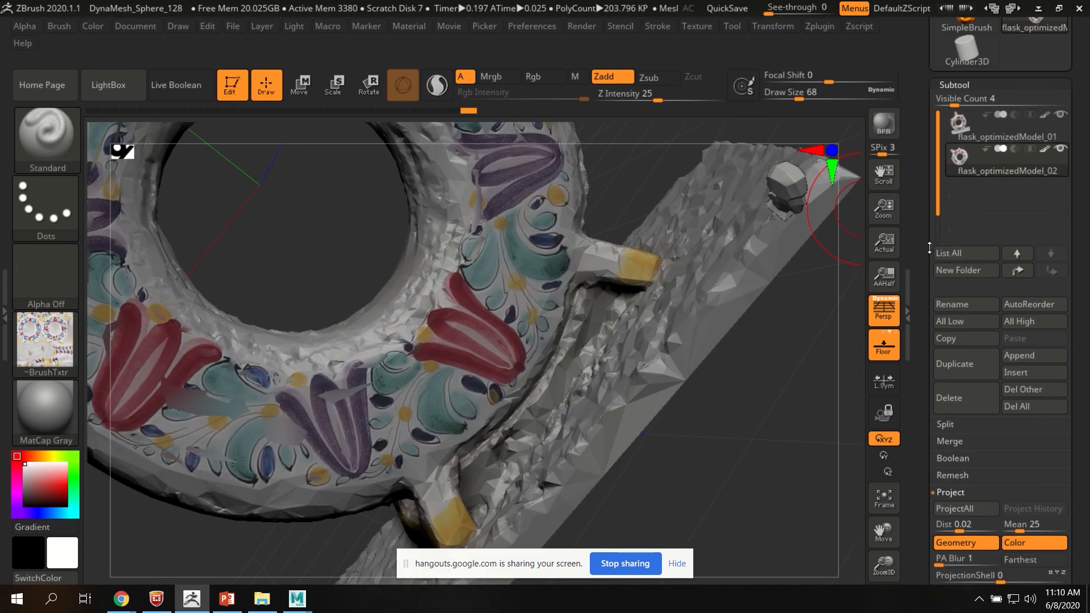
right_drag(681, 301, 577, 301)
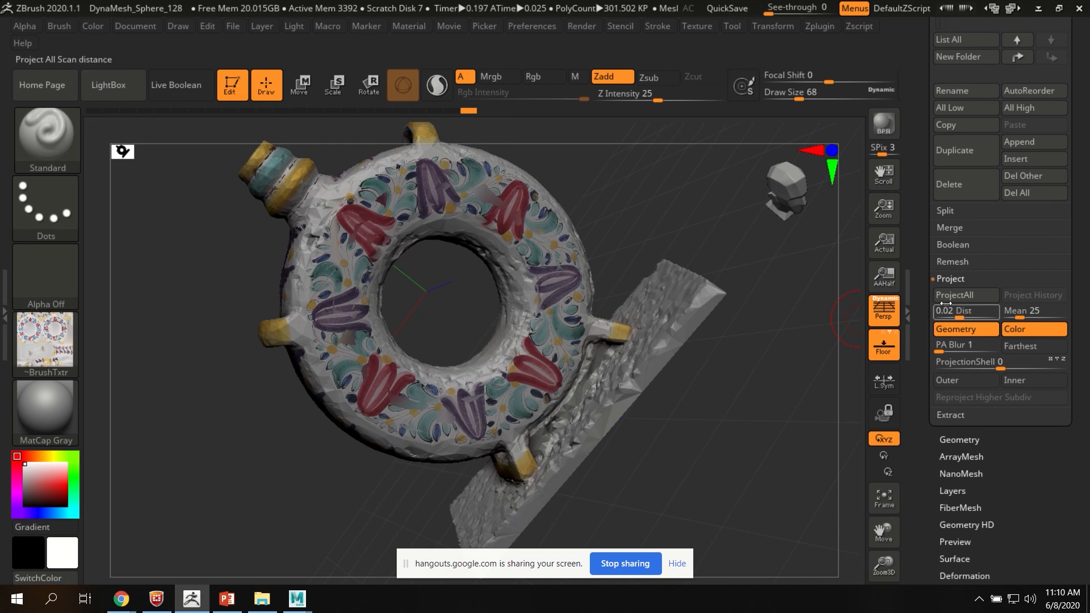
click(962, 296)
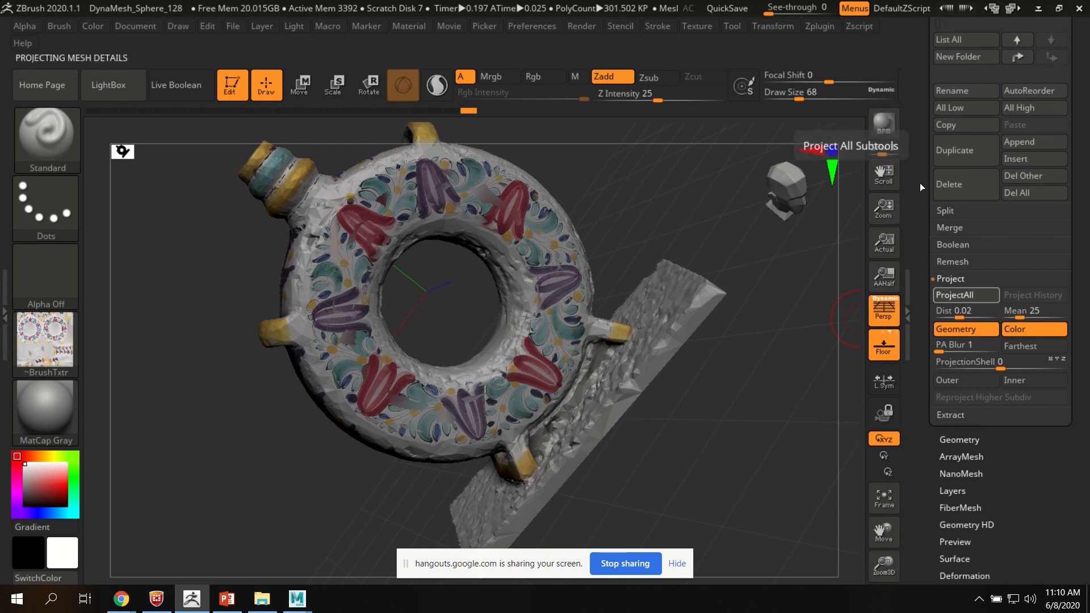
click(959, 125)
scroll(935, 187, up, 8)
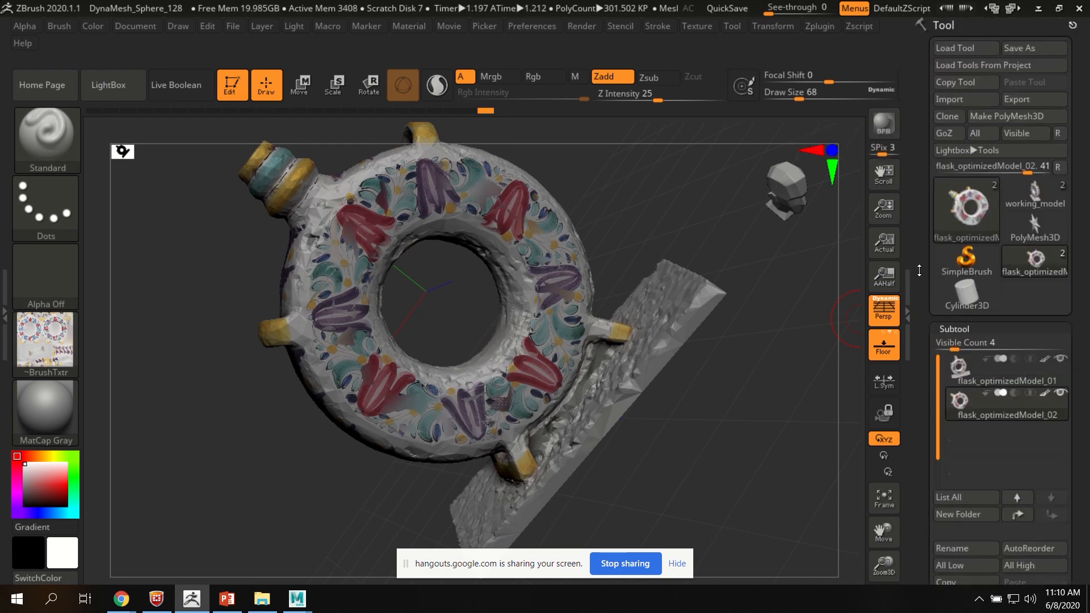
Hide flask_optimizedModel_01 to isolate the repaired flask and divide flask_optimizedModel_02 to subdivision level 3.
click(1059, 358)
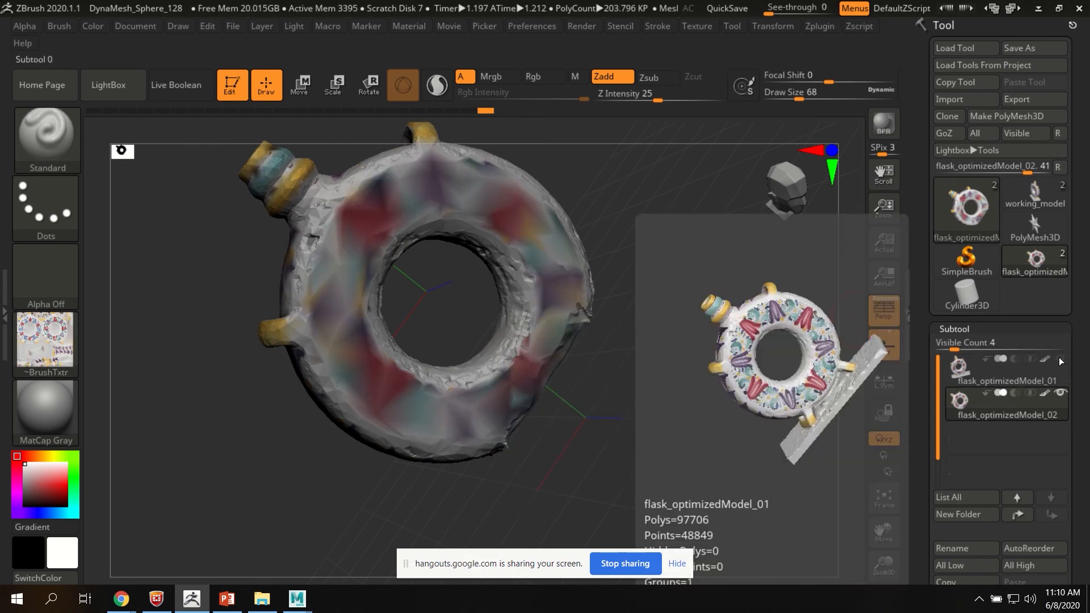
scroll(929, 315, down, 5)
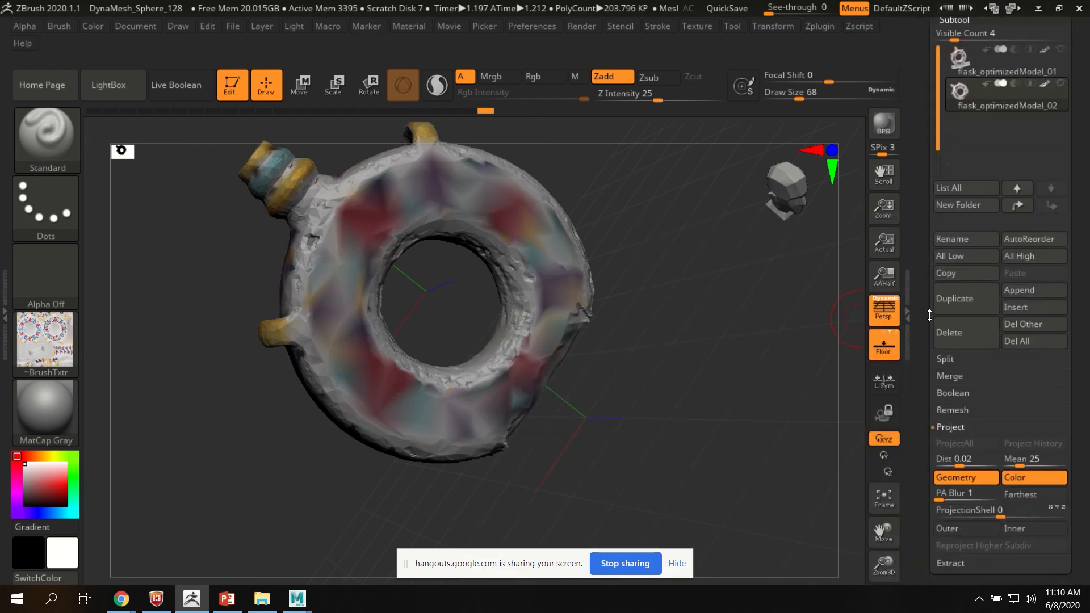
scroll(929, 315, down, 1)
scroll(928, 385, down, 8)
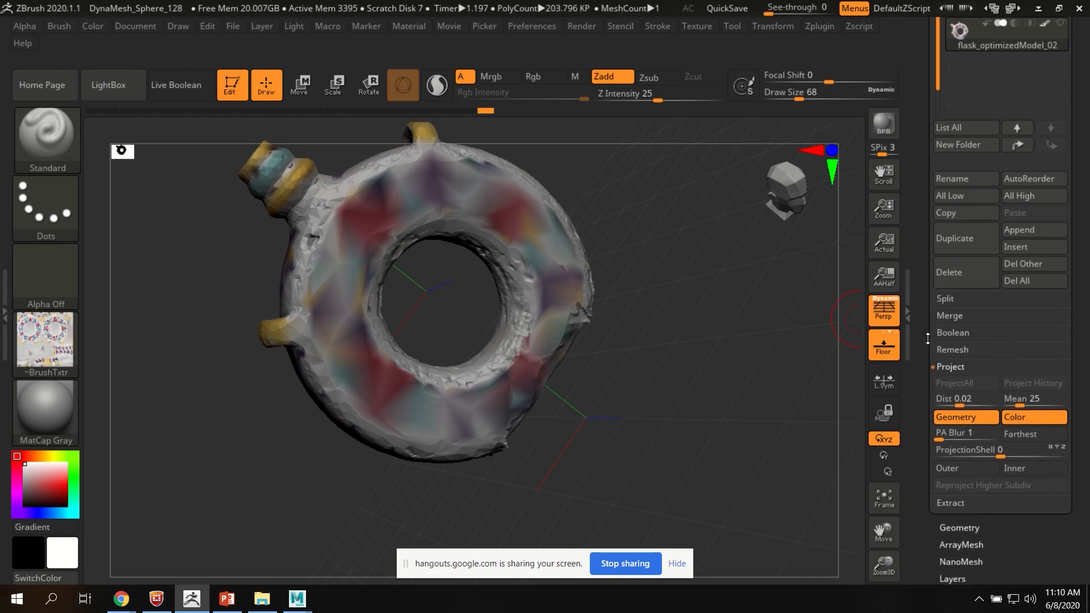
click(950, 472)
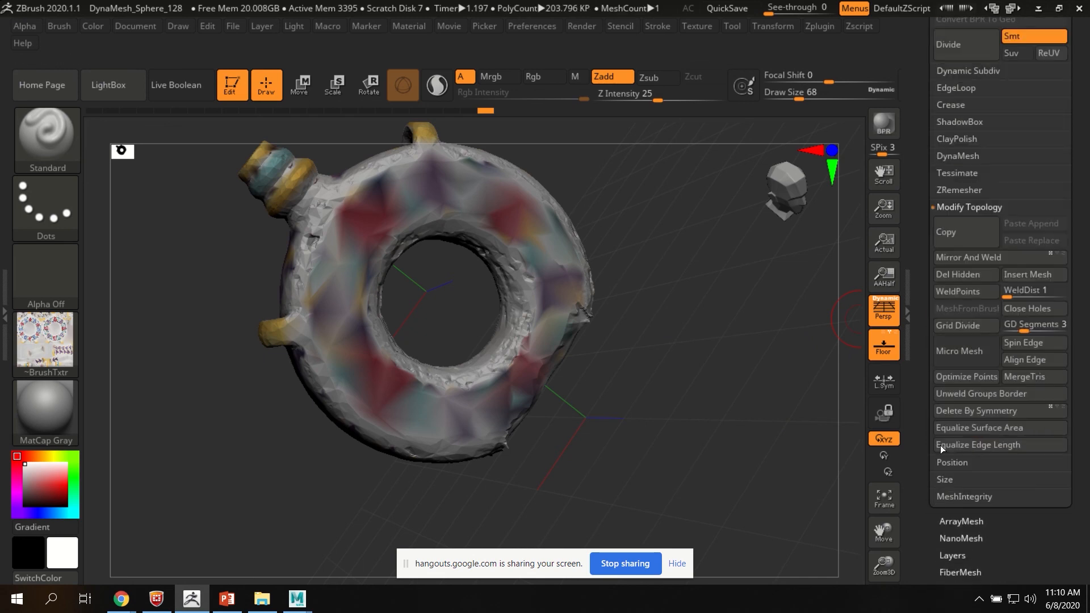
scroll(928, 202, up, 14)
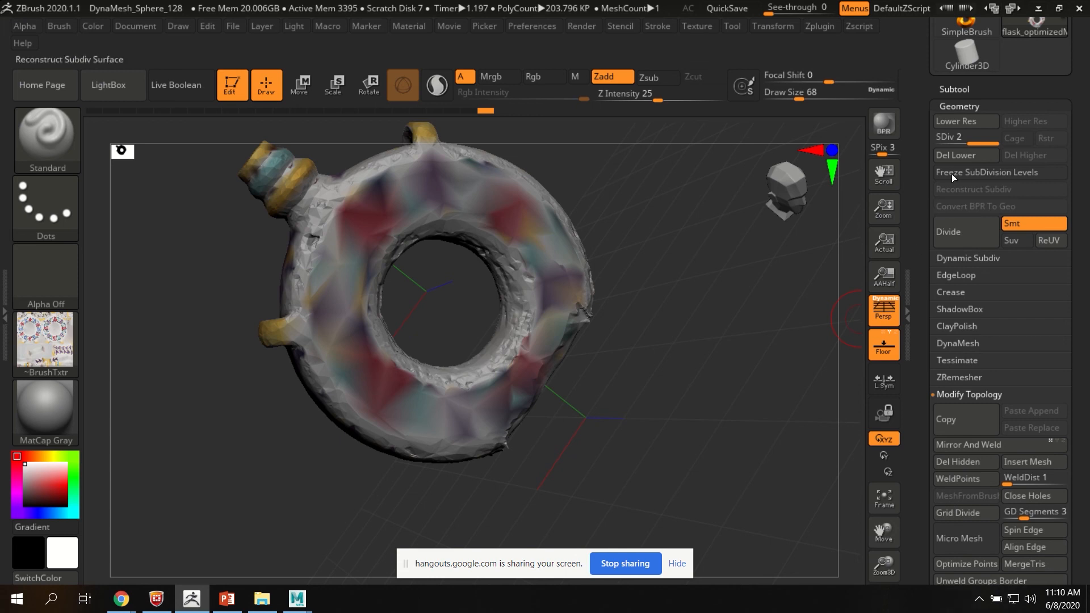
click(955, 239)
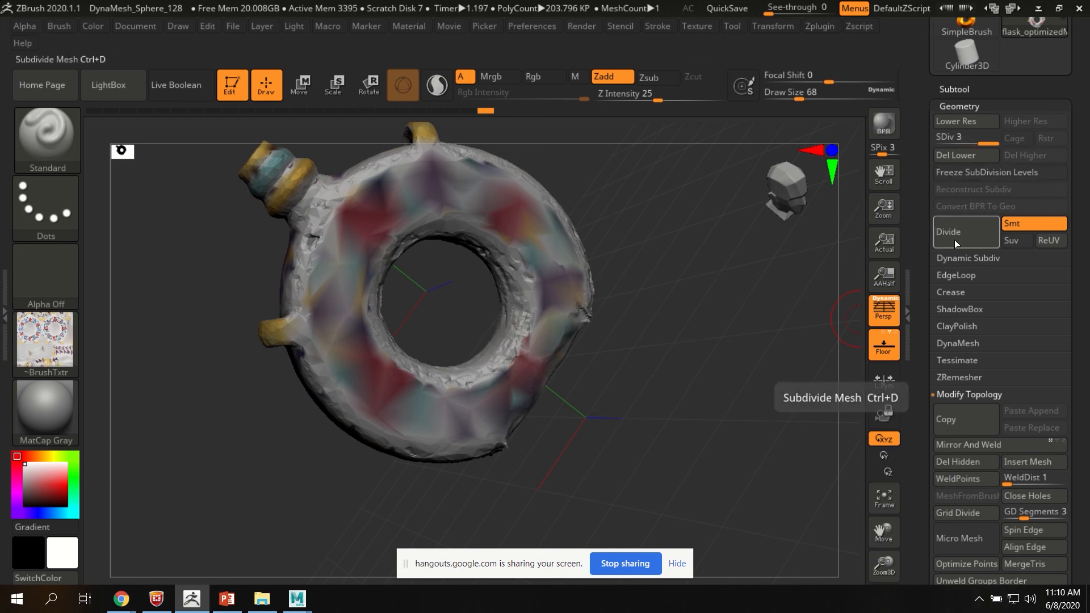
Show flask_optimizedModel_01 again and run ProjectAll to transfer its geometry and colour onto the further subdivided flask_optimizedModel_02.
click(954, 89)
click(1047, 136)
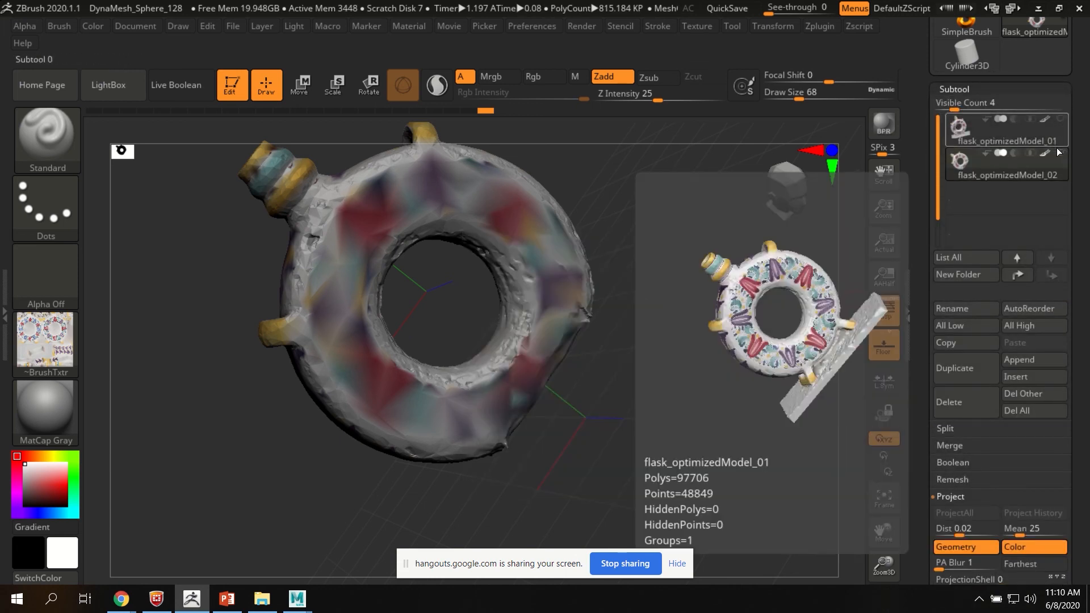
click(1057, 121)
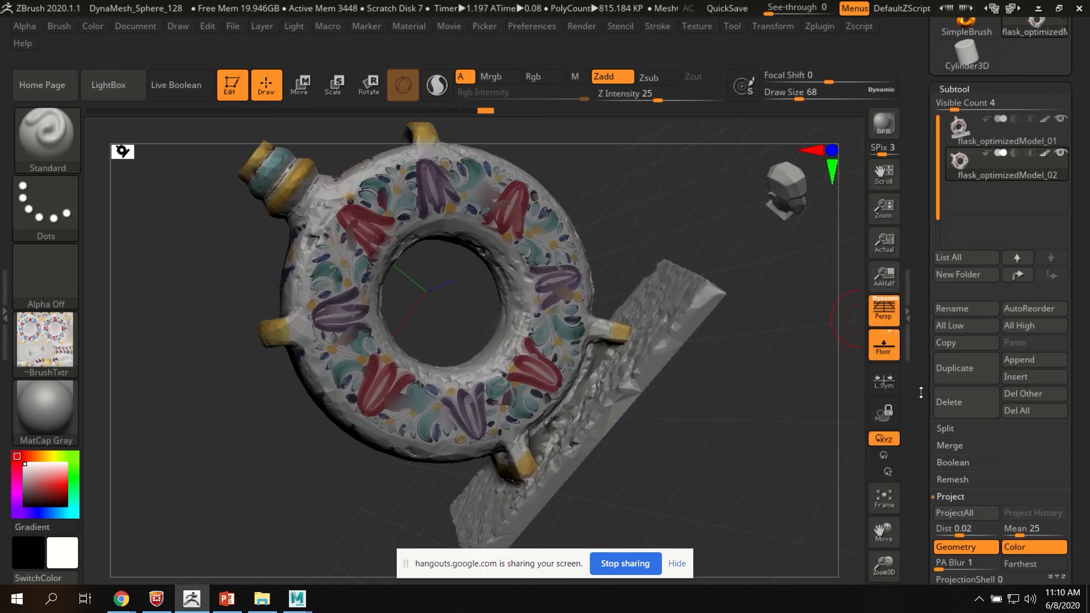
scroll(921, 392, down, 5)
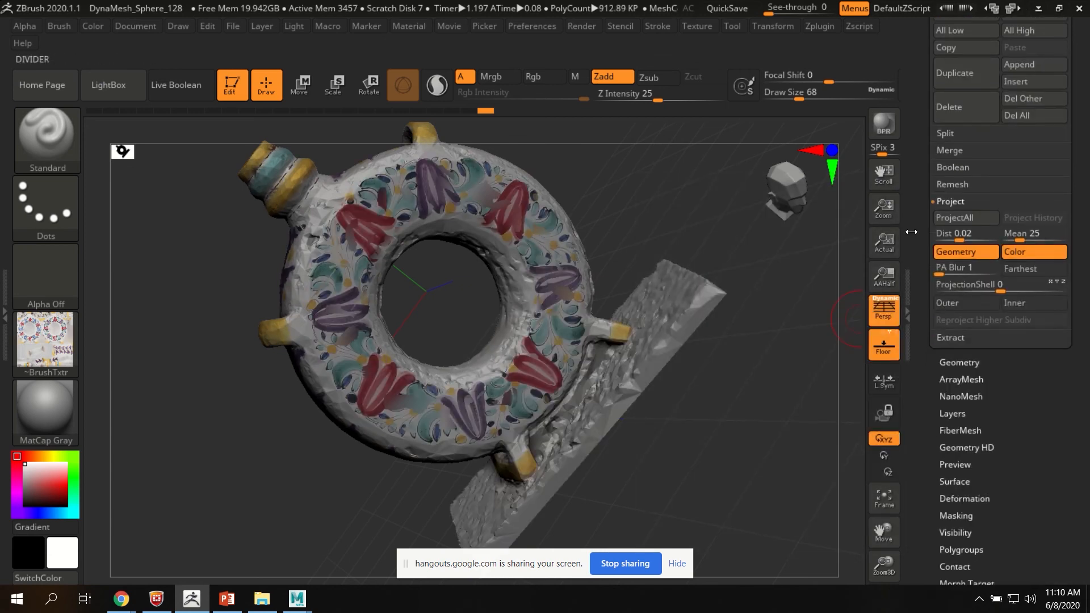
drag(926, 180, 926, 204)
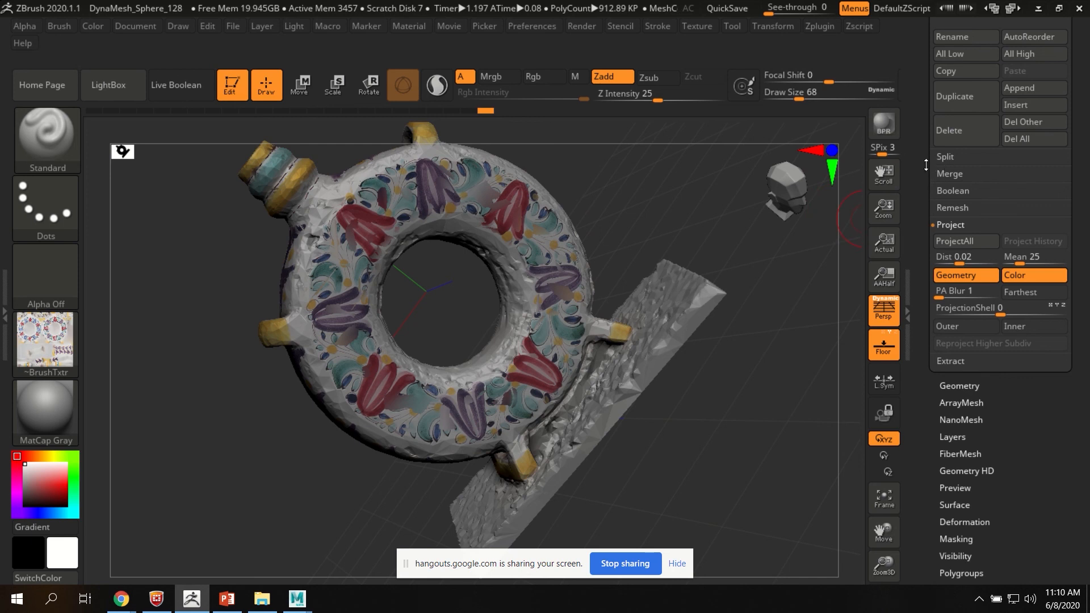
scroll(919, 339, down, 10)
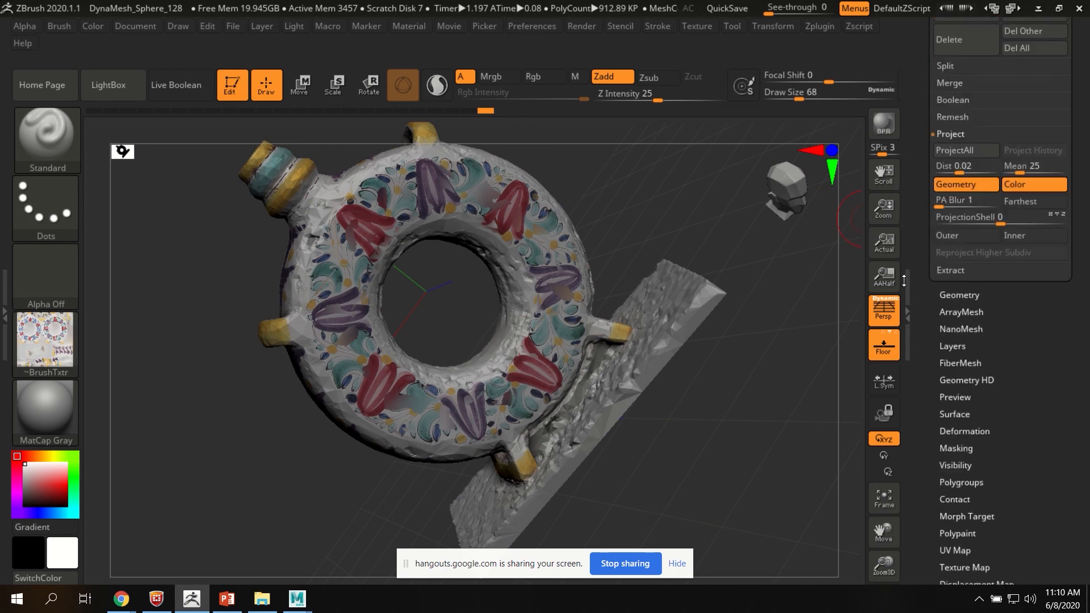
scroll(931, 295, up, 10)
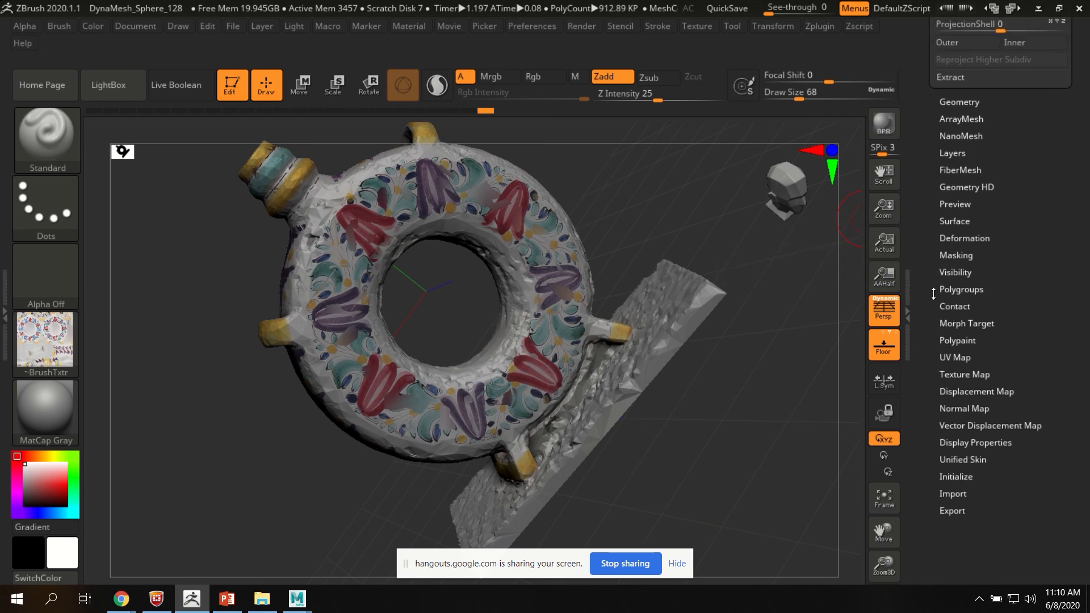
click(960, 262)
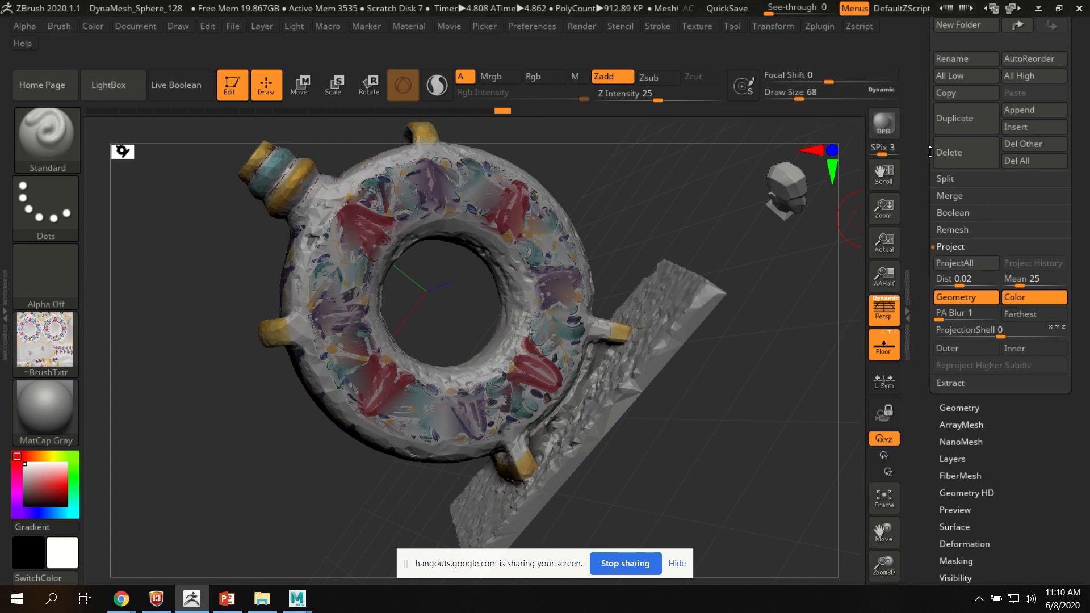
scroll(1000, 227, up, 5)
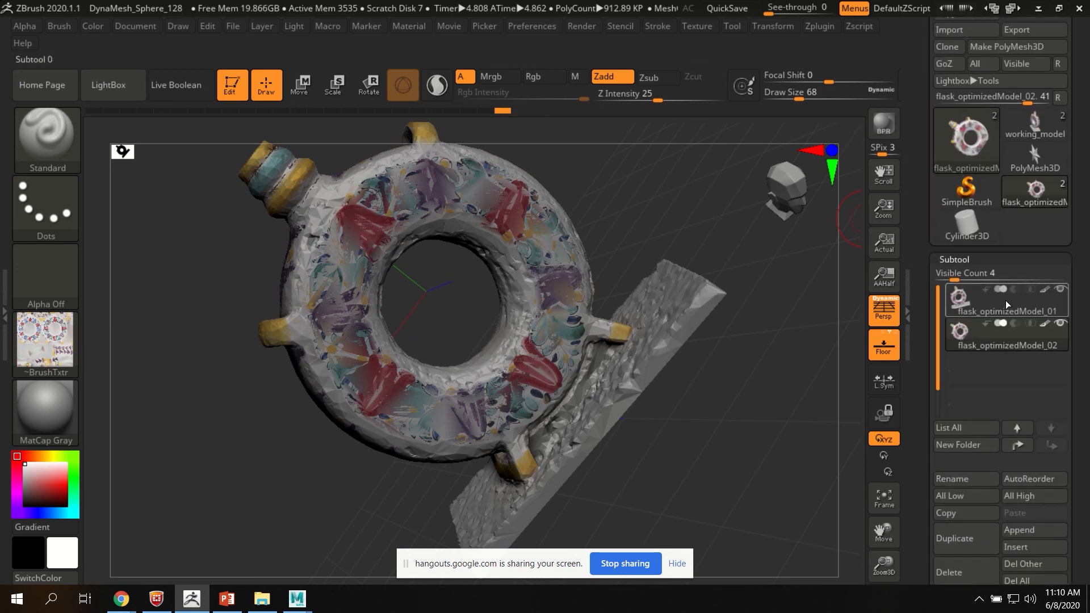
Hide flask_optimizedModel_01 and inspect the projected colour and surface detail on flask_optimizedModel_02 from the front.
click(1059, 291)
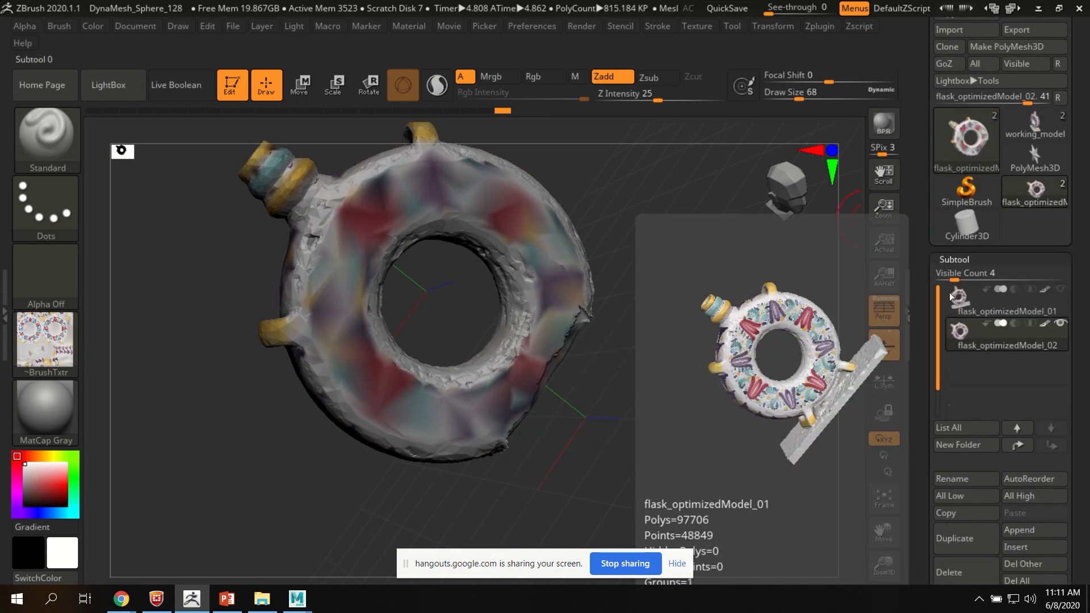
drag(619, 278, 604, 343)
mouse_move(498, 298)
mouse_down()
mouse_move(501, 345)
mouse_move(484, 389)
mouse_move(558, 283)
mouse_move(494, 256)
mouse_move(484, 272)
mouse_move(528, 267)
mouse_move(558, 288)
mouse_move(493, 358)
mouse_move(495, 345)
mouse_up()
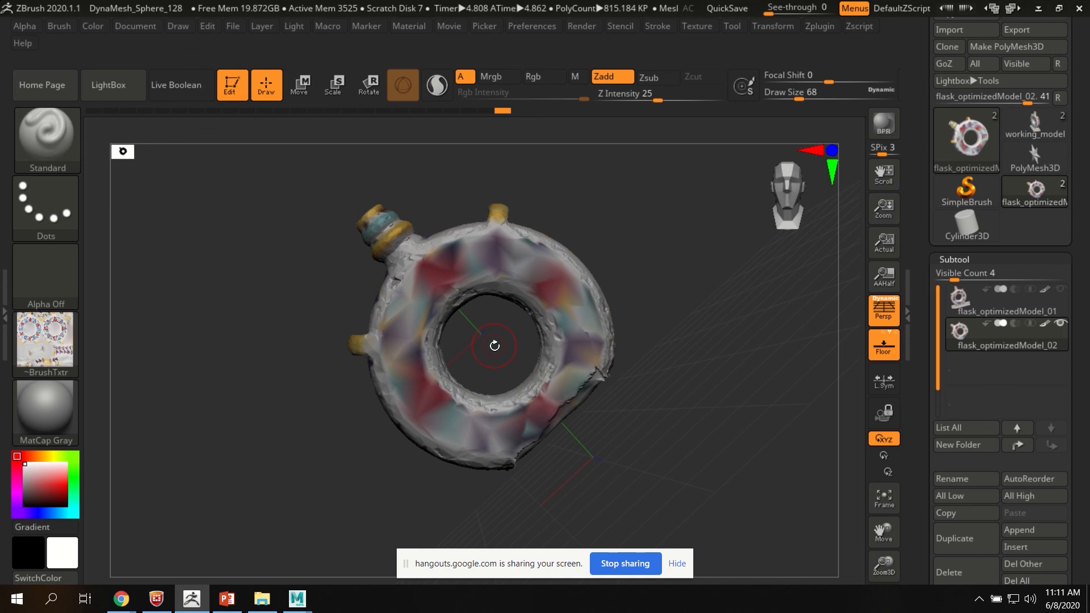
mouse_move(617, 117)
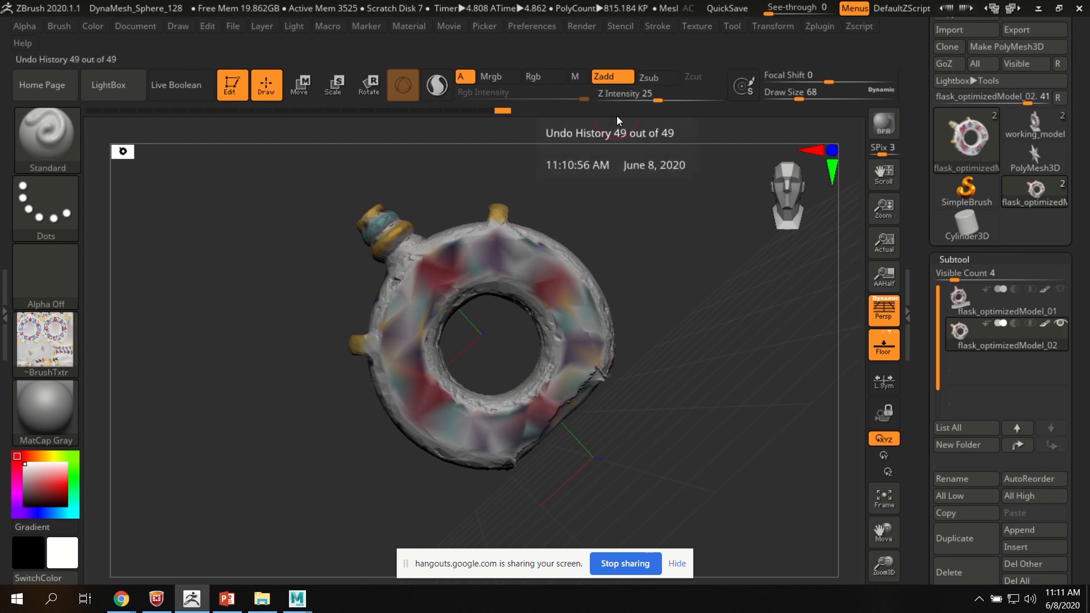
mouse_move(1035, 191)
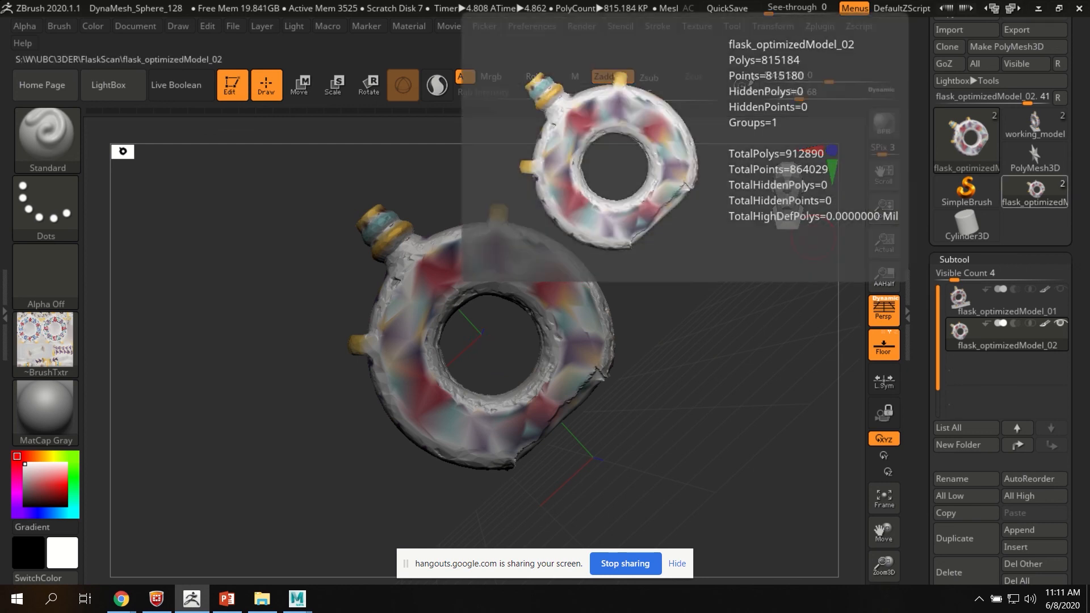